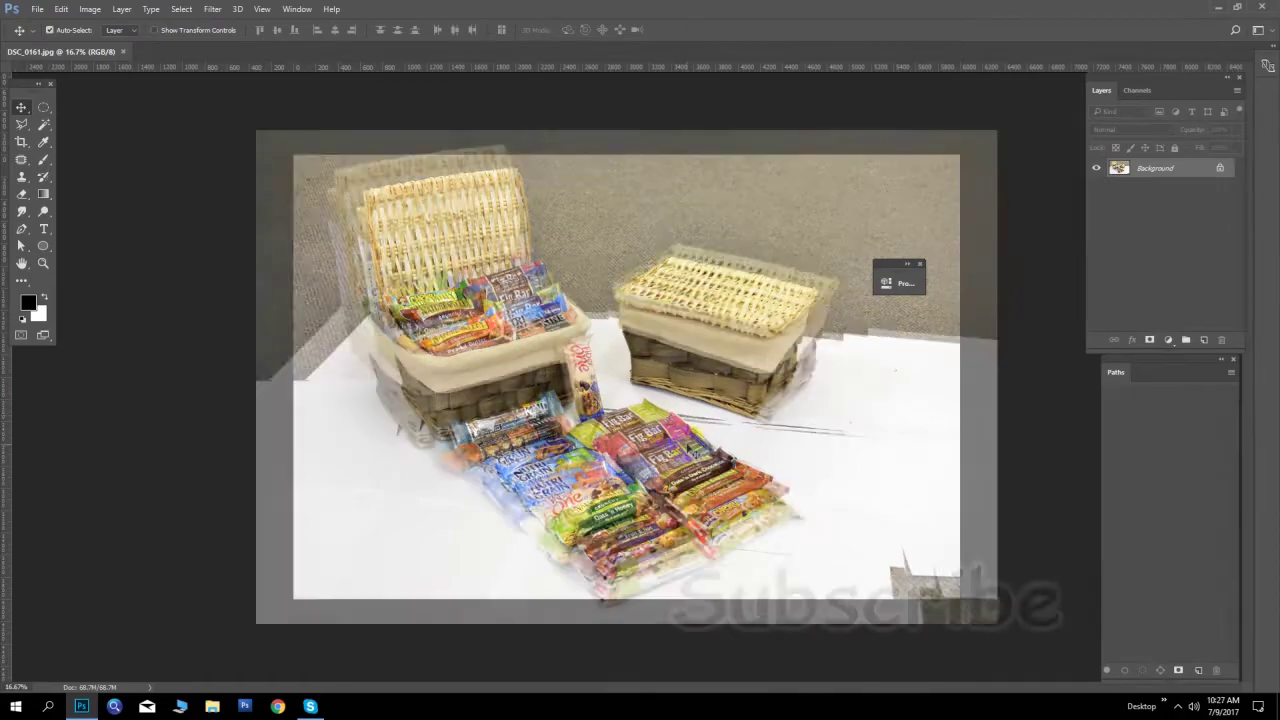
Zoom to 100% on the snack-basket photo, frame the basket, and add empty Path 1
{"action": "scroll", "coordinate": [510, 405], "scroll_direction": "up", "scroll_amount": 5}
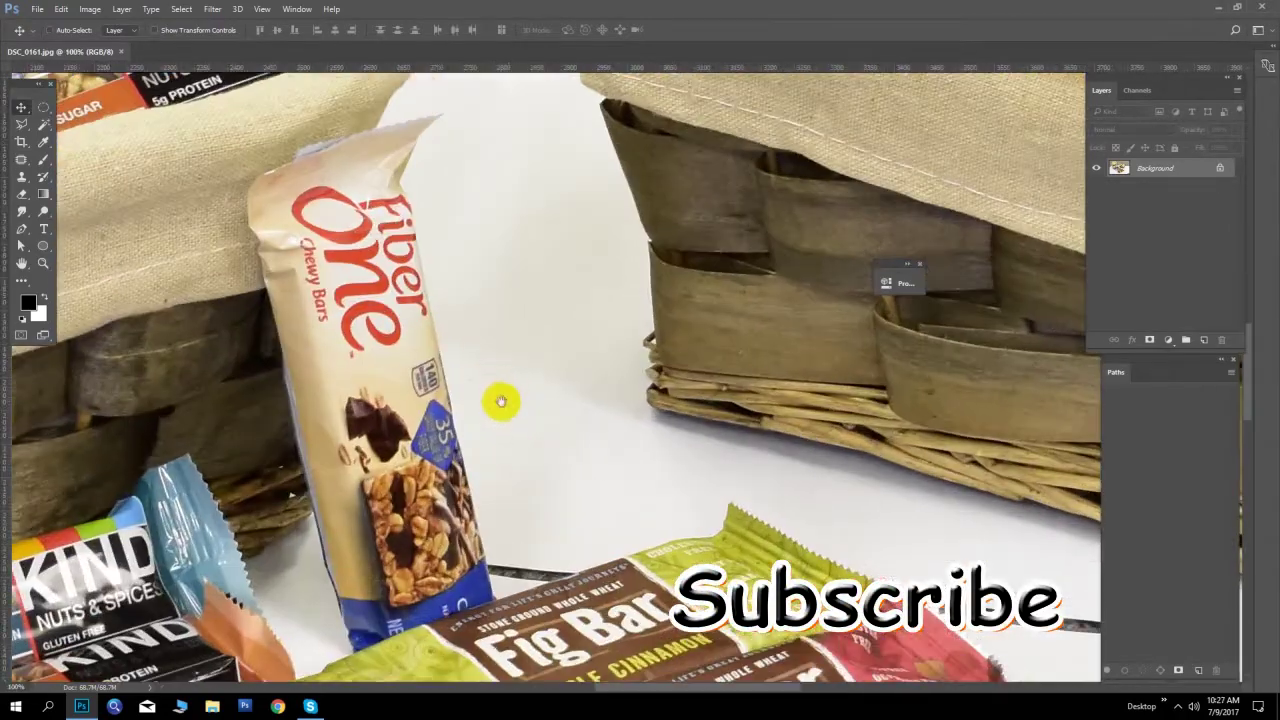
{"action": "left_click_drag", "start_coordinate": [501, 401], "coordinate": [457, 297]}
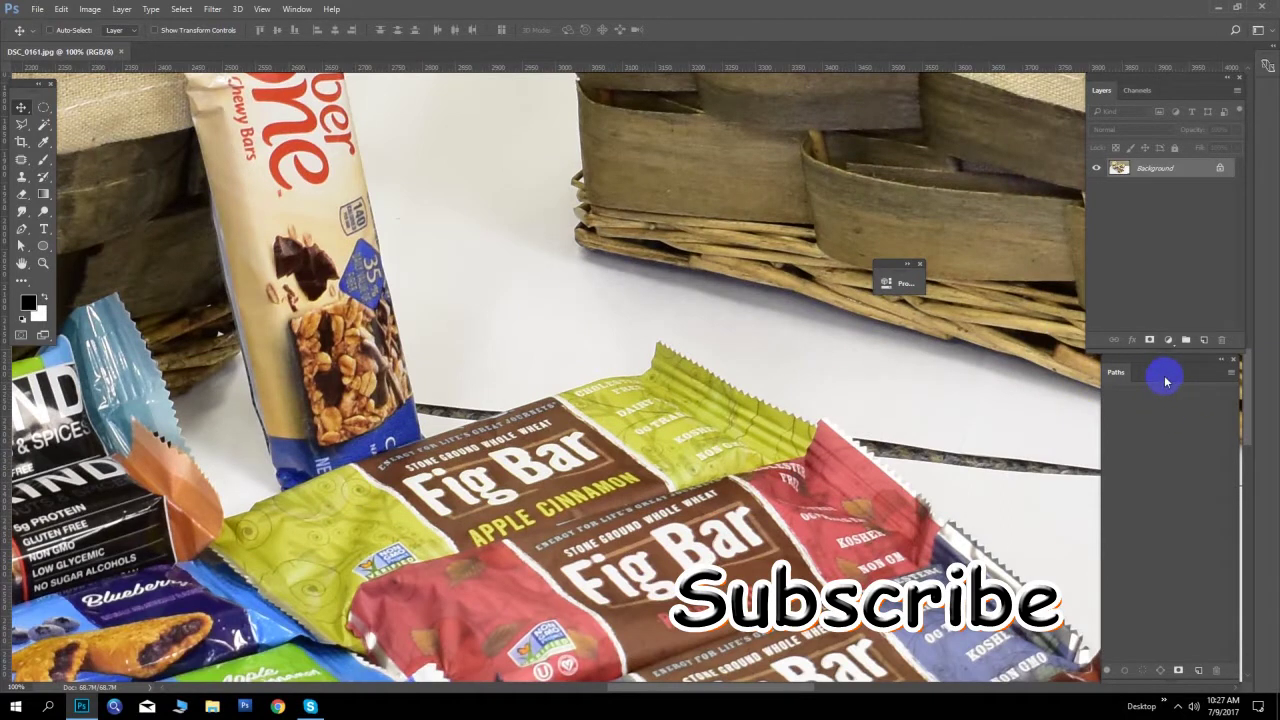
{"action": "left_click", "coordinate": [1196, 669]}
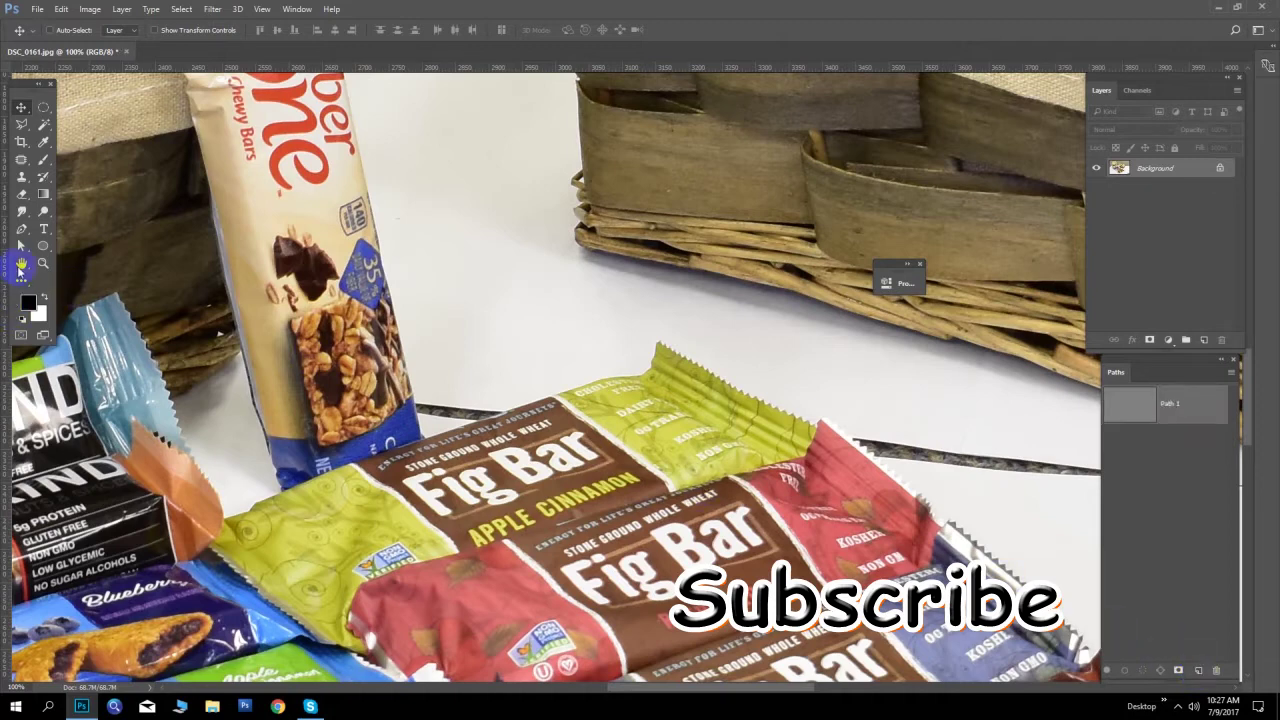
With the Pen tool, place Path 1's first anchor at the box's corner
{"action": "left_click", "coordinate": [21, 229]}
{"action": "left_click_drag", "start_coordinate": [371, 323], "coordinate": [659, 332]}
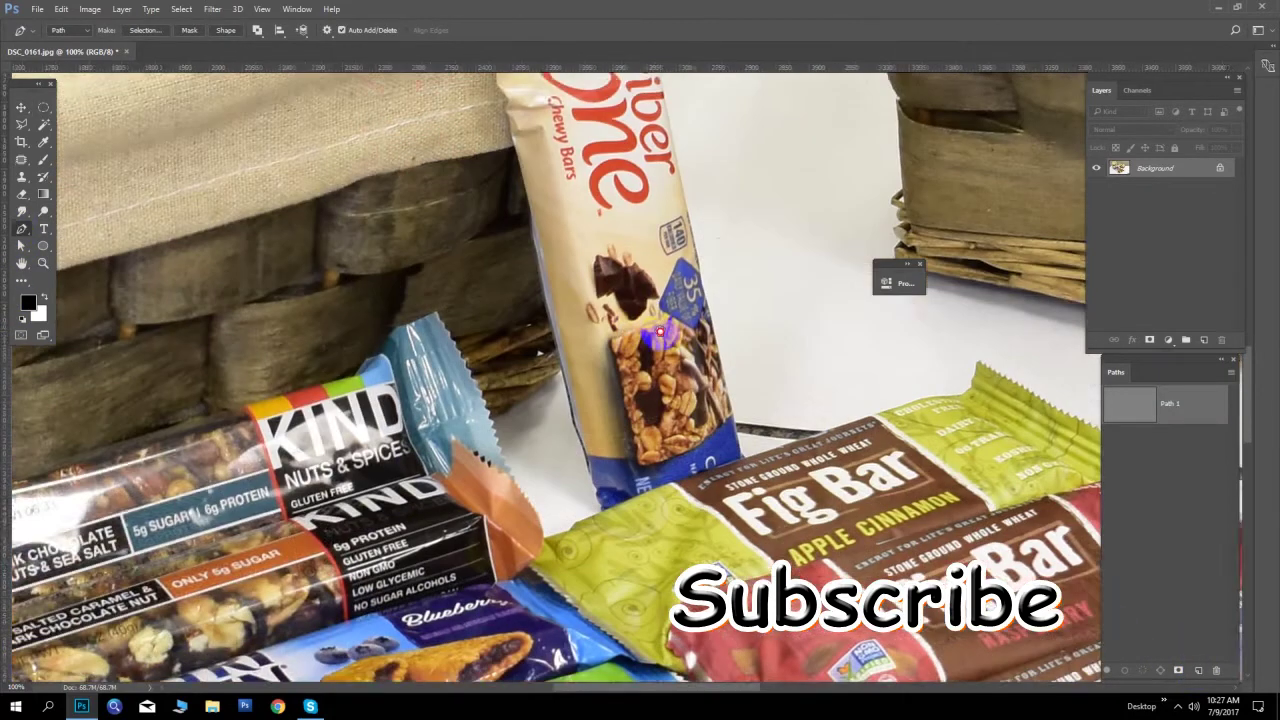
{"action": "mouse_move", "coordinate": [371, 297]}
{"action": "left_mouse_down"}
{"action": "mouse_move", "coordinate": [523, 309]}
{"action": "mouse_move", "coordinate": [491, 372]}
{"action": "mouse_move", "coordinate": [419, 348]}
{"action": "left_mouse_up"}
{"action": "scroll", "coordinate": [508, 349], "scroll_direction": "up", "scroll_amount": 2}
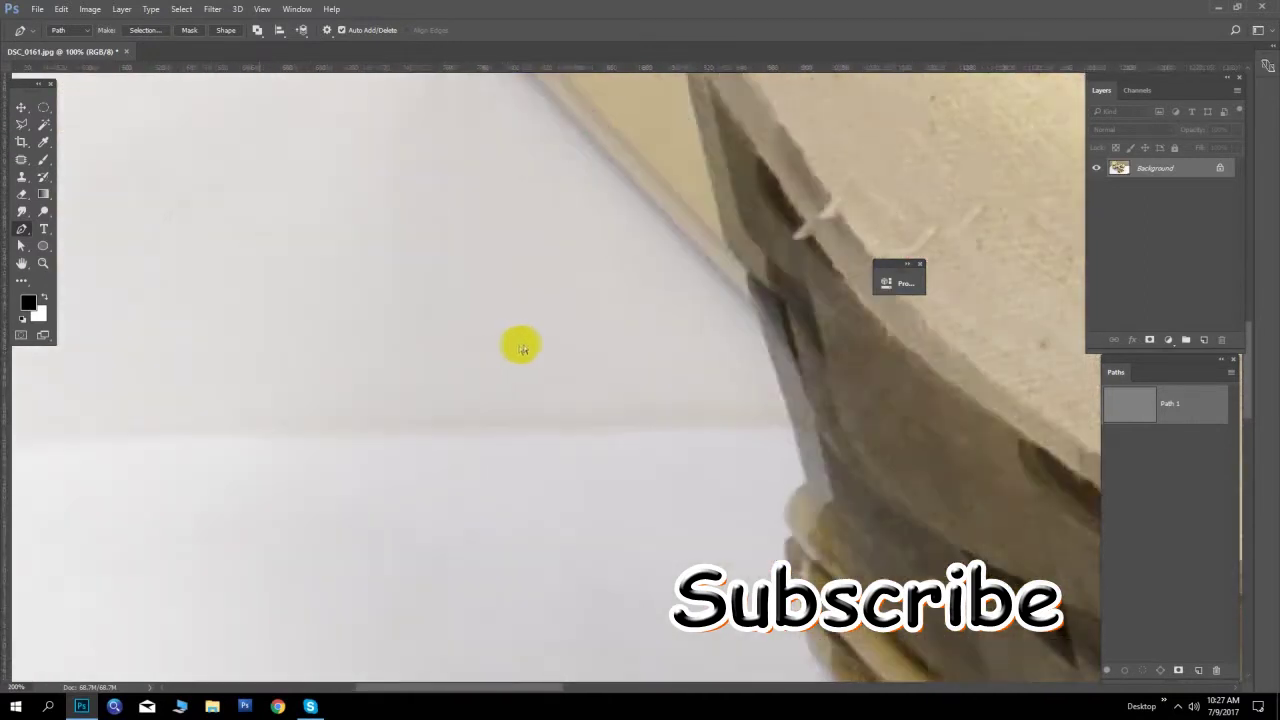
{"action": "mouse_move", "coordinate": [674, 271]}
{"action": "left_mouse_down"}
{"action": "mouse_move", "coordinate": [626, 375]}
{"action": "mouse_move", "coordinate": [592, 378]}
{"action": "left_mouse_up"}
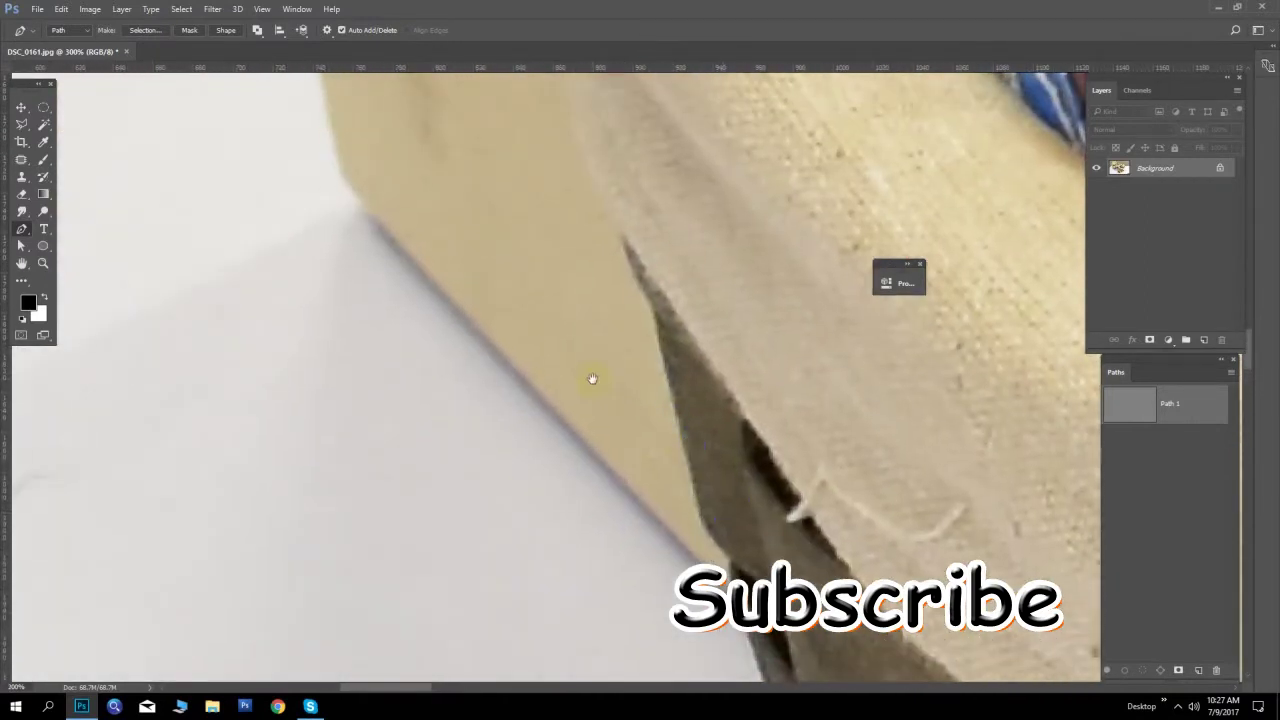
{"action": "scroll", "coordinate": [601, 385], "scroll_direction": "down", "scroll_amount": 1}
{"action": "left_click", "coordinate": [698, 524]}
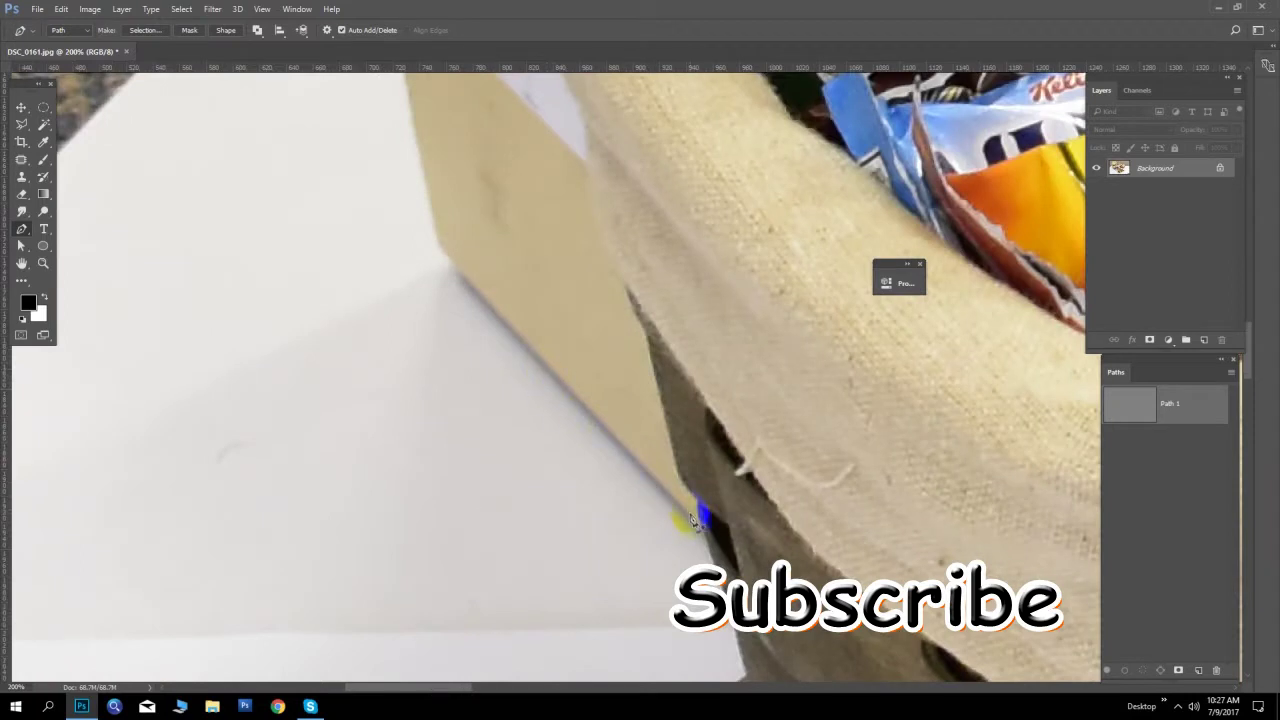
Add anchor points up the box's outer edge beneath the wicker basket
{"action": "mouse_move", "coordinate": [700, 524]}
{"action": "left_mouse_down"}
{"action": "mouse_move", "coordinate": [527, 407]}
{"action": "mouse_move", "coordinate": [431, 250]}
{"action": "left_mouse_up"}
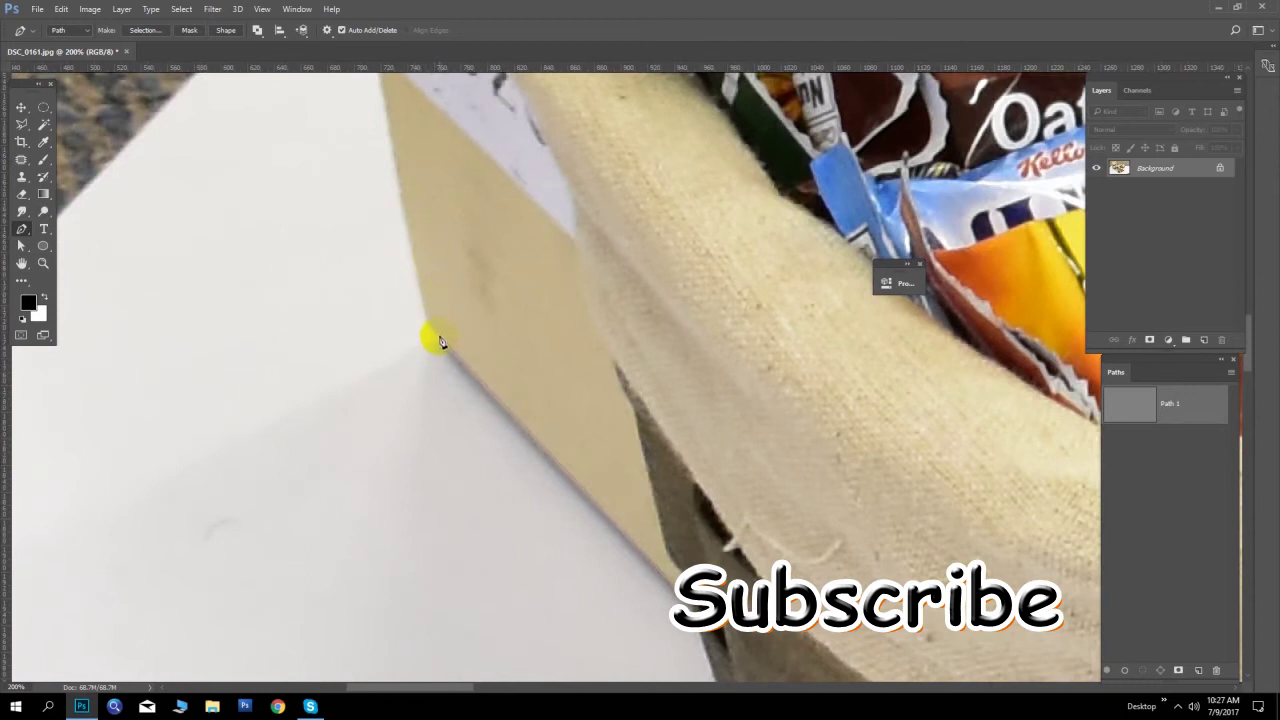
{"action": "left_click", "coordinate": [440, 336]}
{"action": "left_click", "coordinate": [423, 294]}
{"action": "left_click", "coordinate": [416, 269]}
{"action": "left_click_drag", "start_coordinate": [400, 171], "coordinate": [420, 305]}
{"action": "left_click_drag", "start_coordinate": [400, 205], "coordinate": [420, 403]}
{"action": "left_click_drag", "start_coordinate": [374, 140], "coordinate": [414, 363]}
{"action": "left_click_drag", "start_coordinate": [390, 250], "coordinate": [398, 396]}
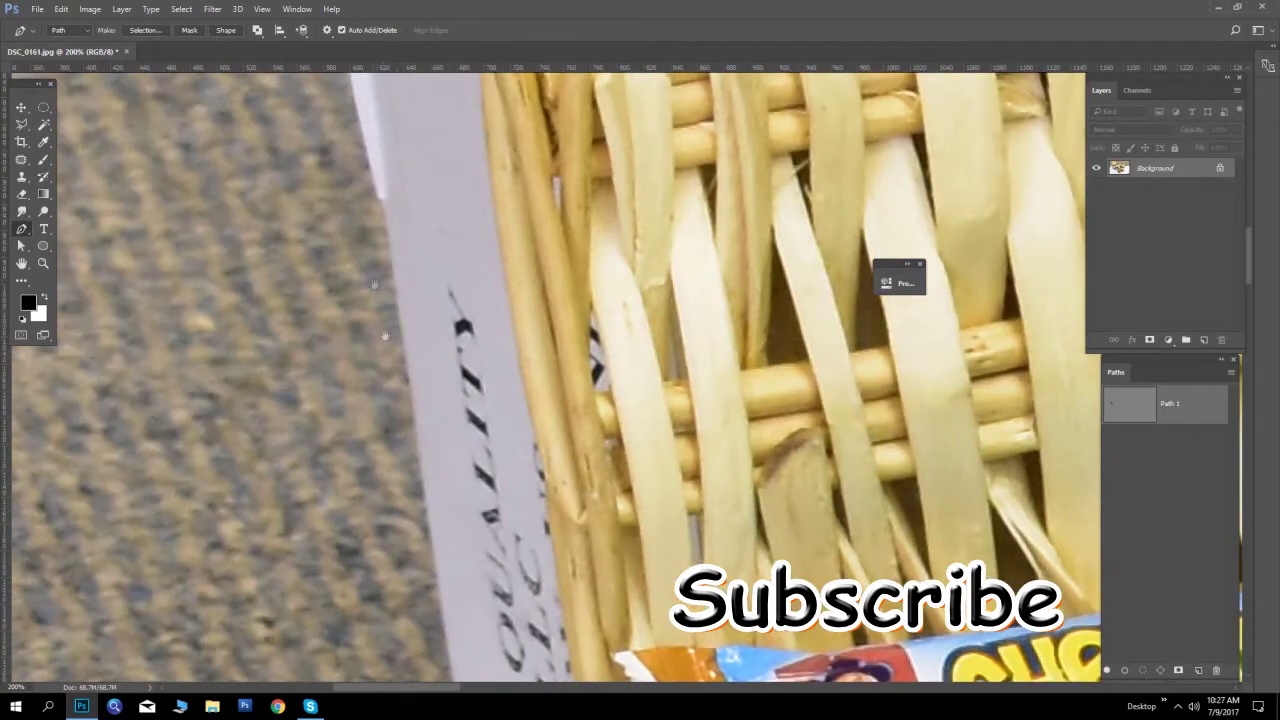
{"action": "left_click", "coordinate": [389, 218]}
Extend the anchors higher up the box edge to near its top corner
{"action": "mouse_move", "coordinate": [390, 218]}
{"action": "left_mouse_down"}
{"action": "mouse_move", "coordinate": [363, 149]}
{"action": "mouse_move", "coordinate": [363, 91]}
{"action": "left_mouse_up"}
{"action": "mouse_move", "coordinate": [400, 323]}
{"action": "left_mouse_down"}
{"action": "mouse_move", "coordinate": [383, 143]}
{"action": "mouse_move", "coordinate": [352, 266]}
{"action": "left_mouse_up"}
{"action": "left_click", "coordinate": [368, 150]}
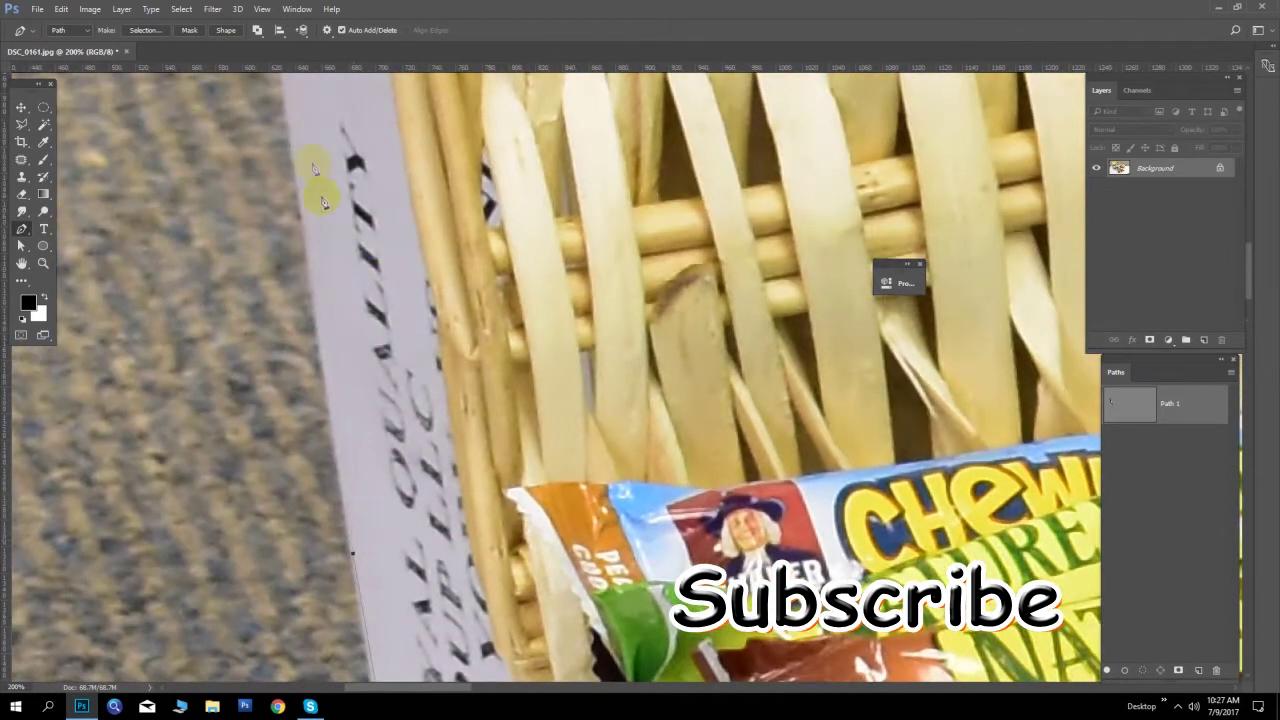
{"action": "mouse_move", "coordinate": [288, 117]}
{"action": "left_mouse_down"}
{"action": "mouse_move", "coordinate": [399, 557]}
{"action": "mouse_move", "coordinate": [349, 343]}
{"action": "left_mouse_up"}
{"action": "left_click_drag", "start_coordinate": [336, 184], "coordinate": [352, 458]}
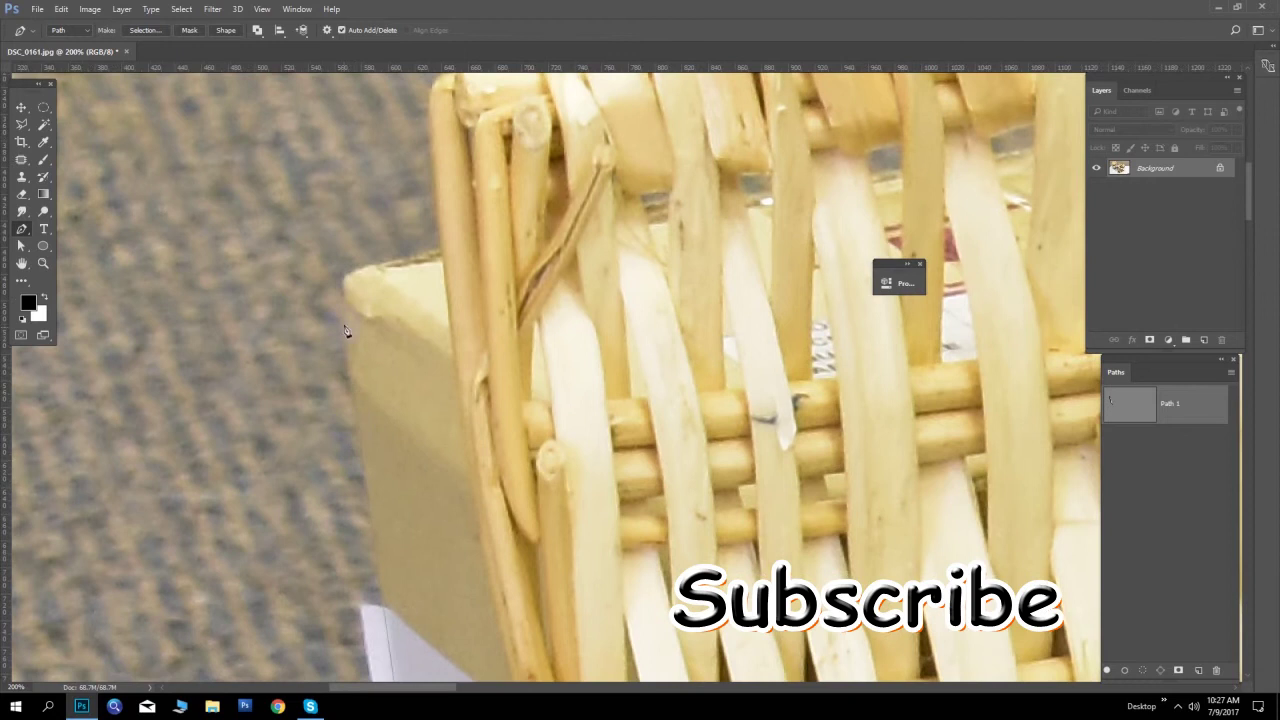
{"action": "left_click", "coordinate": [346, 321]}
Turn the path at the box corner and set a curved anchor at the lid's corner
{"action": "left_click", "coordinate": [339, 262]}
{"action": "left_click_drag", "start_coordinate": [340, 270], "coordinate": [397, 266]}
{"action": "left_click_drag", "start_coordinate": [443, 258], "coordinate": [411, 143]}
{"action": "left_click_drag", "start_coordinate": [434, 343], "coordinate": [423, 234]}
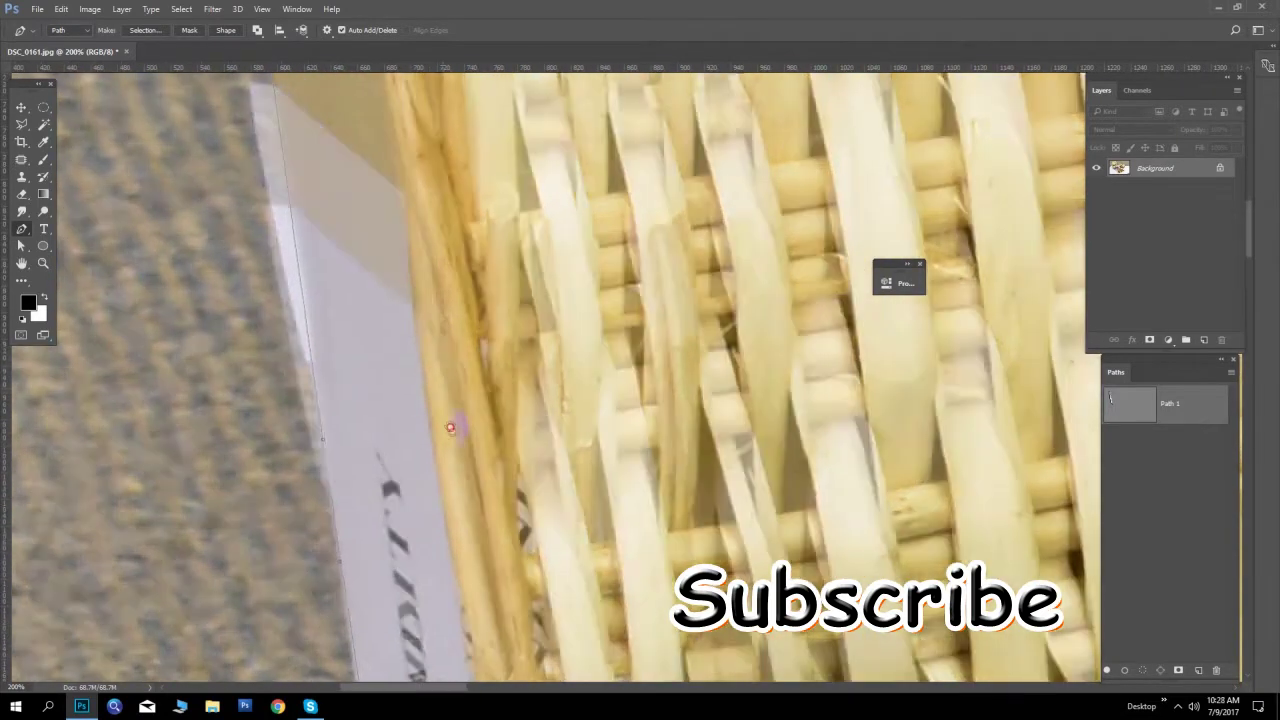
{"action": "left_click_drag", "start_coordinate": [449, 386], "coordinate": [423, 514]}
{"action": "left_click_drag", "start_coordinate": [423, 409], "coordinate": [423, 462]}
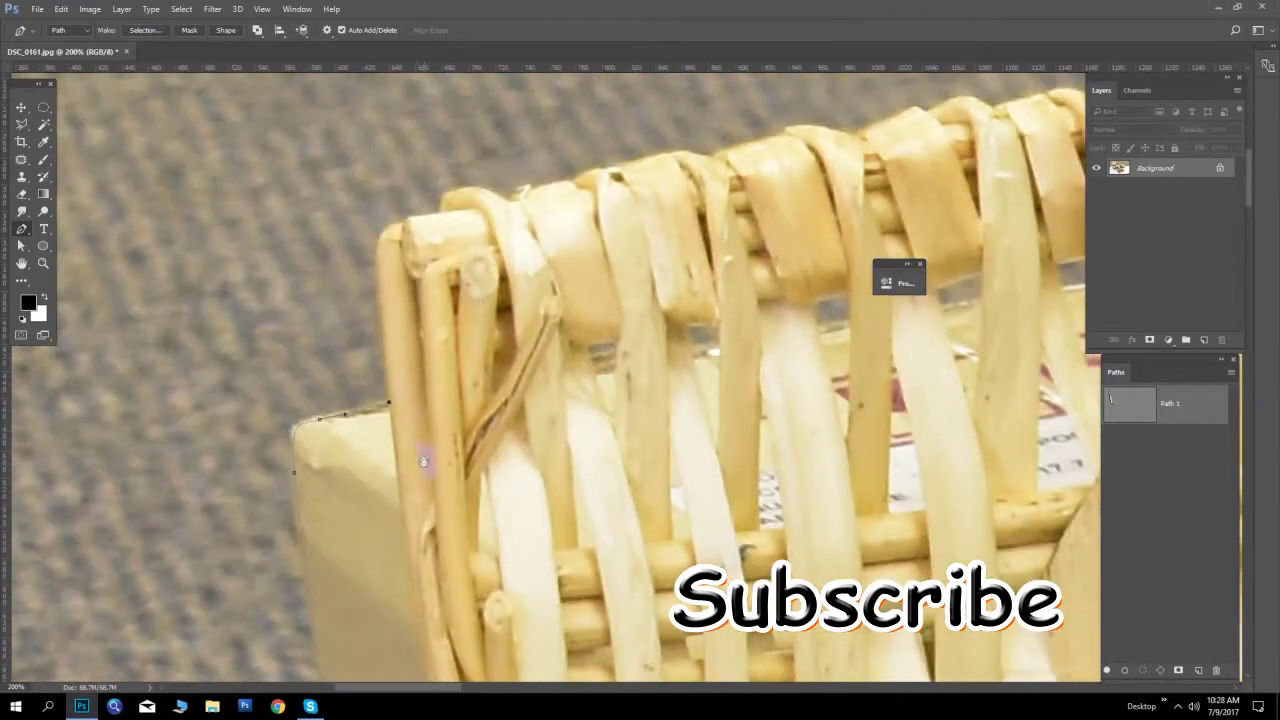
{"action": "left_click_drag", "start_coordinate": [382, 239], "coordinate": [394, 228]}
Add curved anchors along the wicker lid's top rim, hugging the woven strips
{"action": "mouse_move", "coordinate": [442, 214]}
{"action": "left_mouse_down"}
{"action": "mouse_move", "coordinate": [491, 212]}
{"action": "mouse_move", "coordinate": [443, 192]}
{"action": "mouse_move", "coordinate": [560, 230]}
{"action": "mouse_move", "coordinate": [528, 190]}
{"action": "left_mouse_up"}
{"action": "left_click", "coordinate": [513, 207]}
{"action": "left_click", "coordinate": [579, 186]}
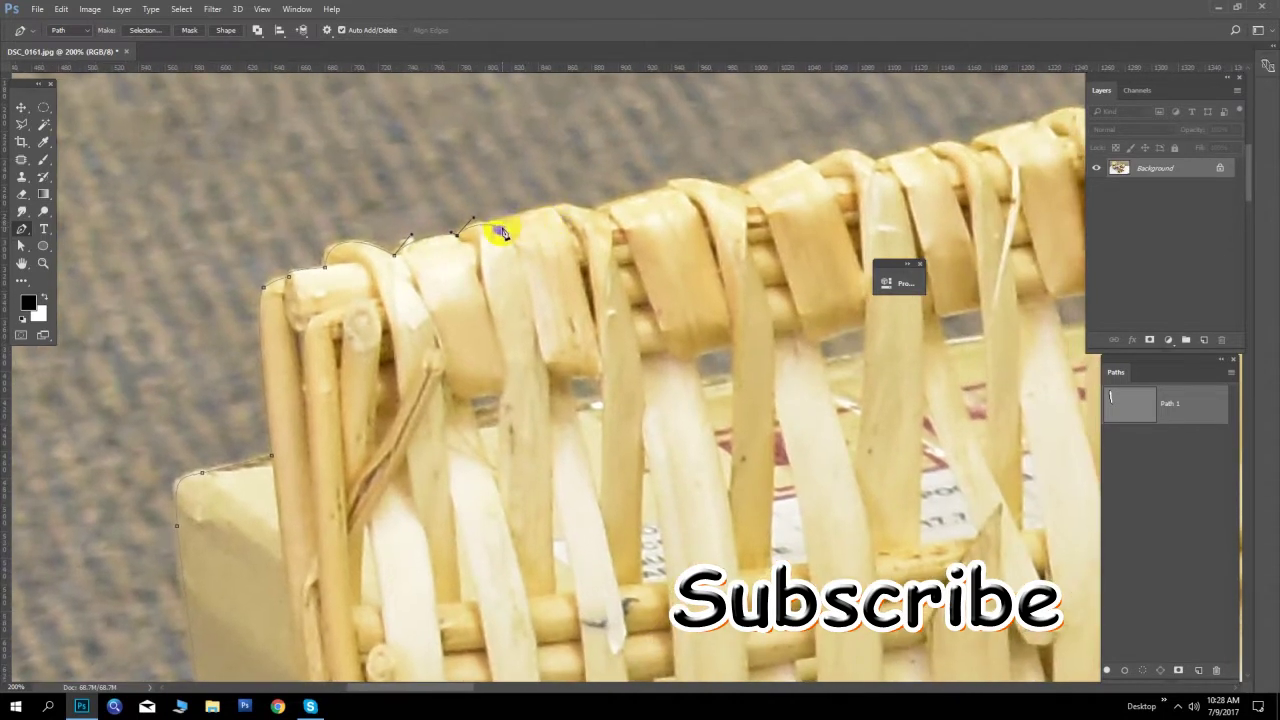
{"action": "left_click", "coordinate": [535, 213]}
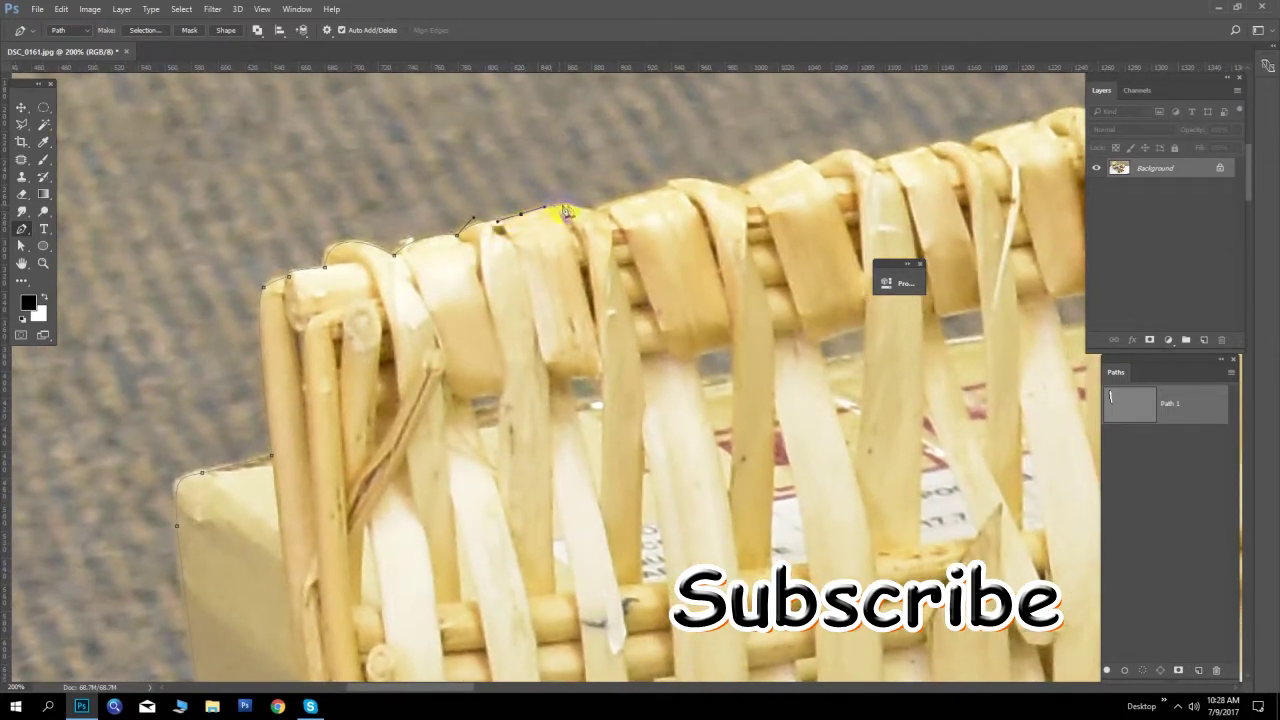
{"action": "mouse_move", "coordinate": [598, 215]}
{"action": "left_mouse_down"}
{"action": "mouse_move", "coordinate": [633, 226]}
{"action": "mouse_move", "coordinate": [600, 213]}
{"action": "left_mouse_up"}
{"action": "left_click_drag", "start_coordinate": [621, 201], "coordinate": [624, 199]}
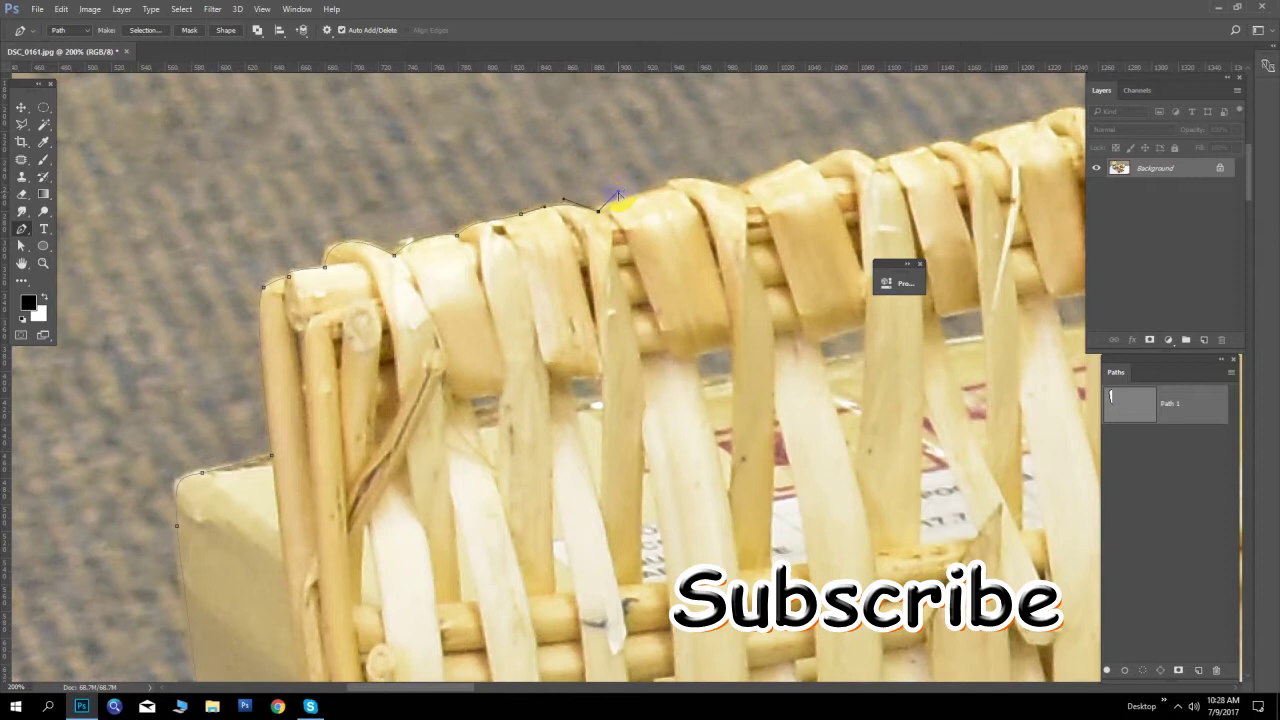
{"action": "left_click", "coordinate": [671, 190]}
{"action": "mouse_move", "coordinate": [736, 190]}
{"action": "left_mouse_down"}
{"action": "mouse_move", "coordinate": [778, 207]}
{"action": "mouse_move", "coordinate": [811, 170]}
{"action": "mouse_move", "coordinate": [603, 284]}
{"action": "mouse_move", "coordinate": [643, 305]}
{"action": "mouse_move", "coordinate": [695, 266]}
{"action": "mouse_move", "coordinate": [789, 237]}
{"action": "mouse_move", "coordinate": [575, 255]}
{"action": "mouse_move", "coordinate": [627, 282]}
{"action": "mouse_move", "coordinate": [652, 240]}
{"action": "left_mouse_up"}
{"action": "left_click", "coordinate": [705, 258]}
Continue anchors and curved segments along the rest of the lid's top rim
{"action": "left_click", "coordinate": [656, 242]}
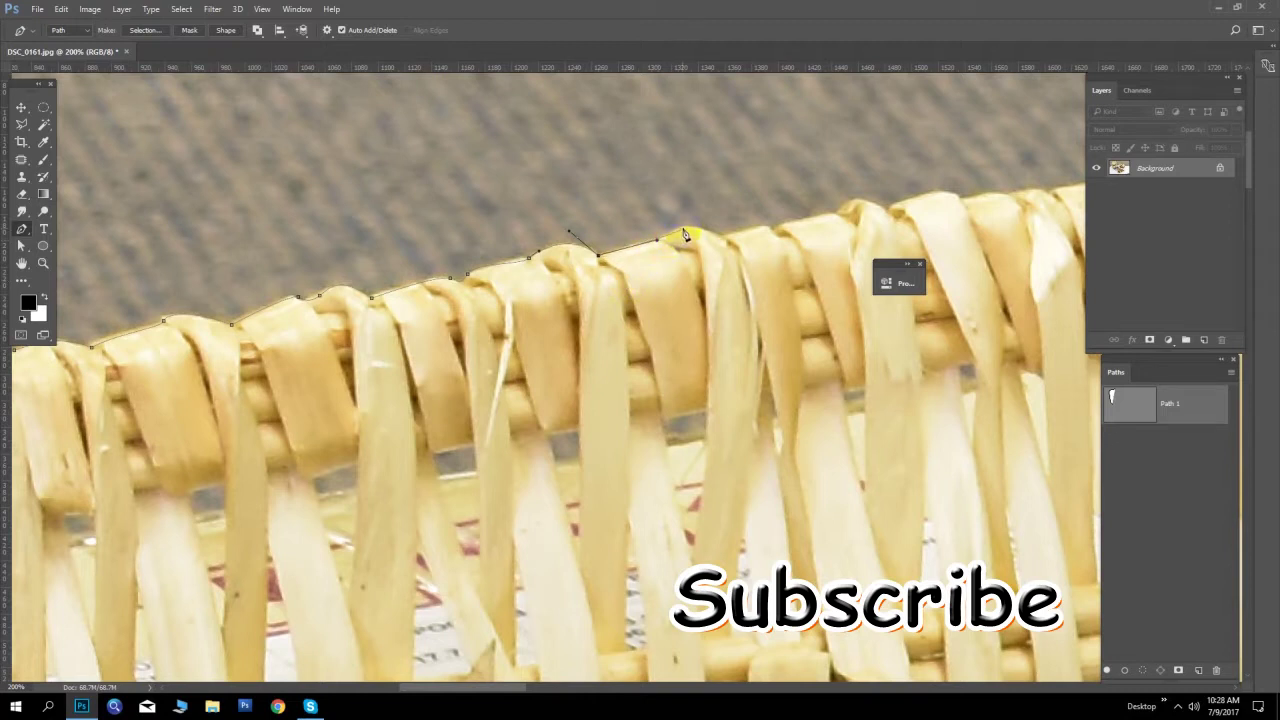
{"action": "left_click", "coordinate": [692, 229]}
{"action": "left_click_drag", "start_coordinate": [808, 228], "coordinate": [480, 367]}
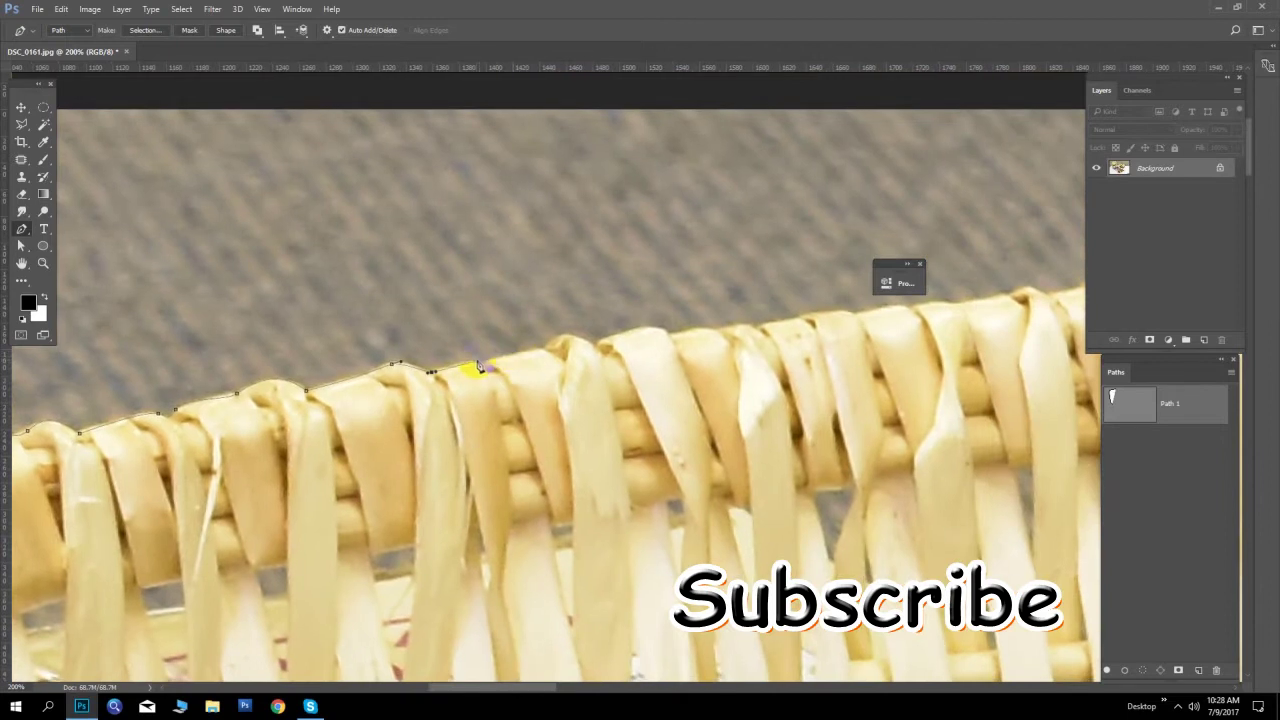
{"action": "left_click", "coordinate": [498, 356]}
{"action": "left_click", "coordinate": [550, 357]}
{"action": "left_click_drag", "start_coordinate": [550, 357], "coordinate": [557, 332]}
{"action": "left_click", "coordinate": [600, 347]}
{"action": "mouse_move", "coordinate": [597, 350]}
{"action": "left_mouse_down"}
{"action": "mouse_move", "coordinate": [622, 331]}
{"action": "mouse_move", "coordinate": [676, 355]}
{"action": "mouse_move", "coordinate": [781, 339]}
{"action": "mouse_move", "coordinate": [433, 333]}
{"action": "mouse_move", "coordinate": [529, 333]}
{"action": "mouse_move", "coordinate": [534, 307]}
{"action": "left_mouse_up"}
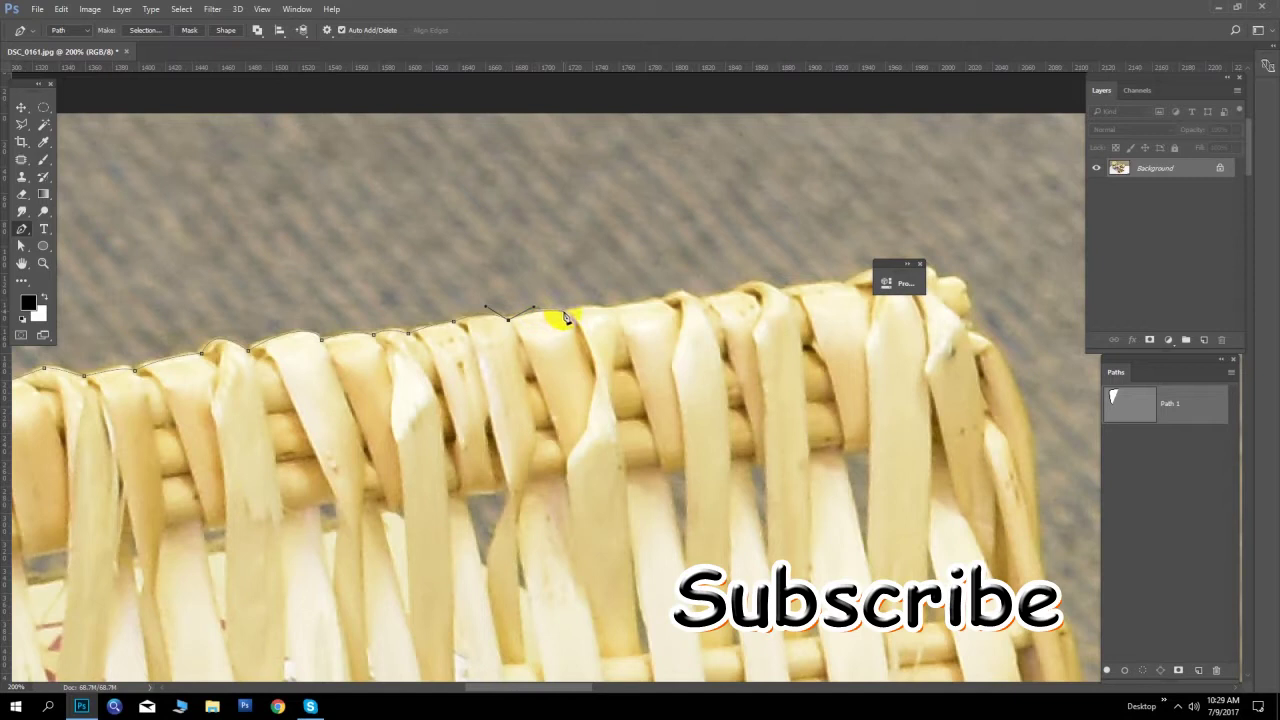
Curve the path around the lid's top-right corner and start down its side
{"action": "left_click_drag", "start_coordinate": [651, 346], "coordinate": [566, 349]}
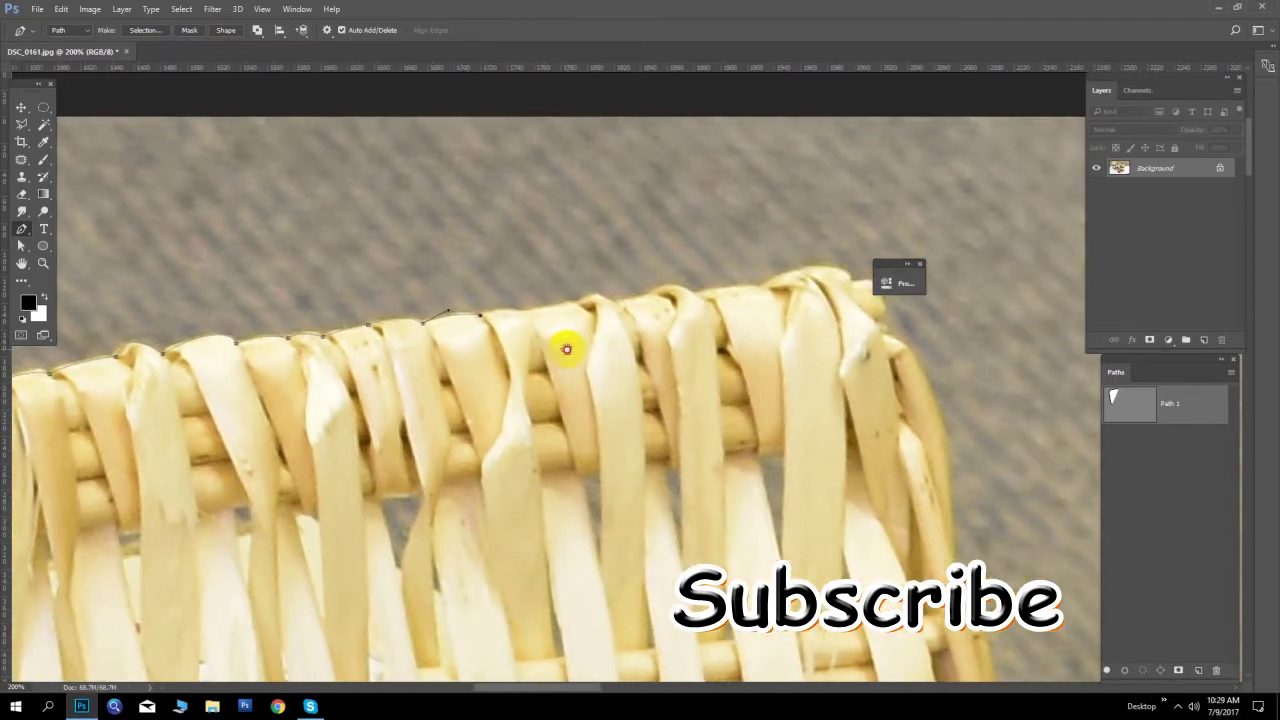
{"action": "mouse_move", "coordinate": [521, 313]}
{"action": "left_mouse_down"}
{"action": "mouse_move", "coordinate": [549, 325]}
{"action": "mouse_move", "coordinate": [591, 295]}
{"action": "mouse_move", "coordinate": [656, 303]}
{"action": "mouse_move", "coordinate": [667, 285]}
{"action": "mouse_move", "coordinate": [710, 316]}
{"action": "left_mouse_up"}
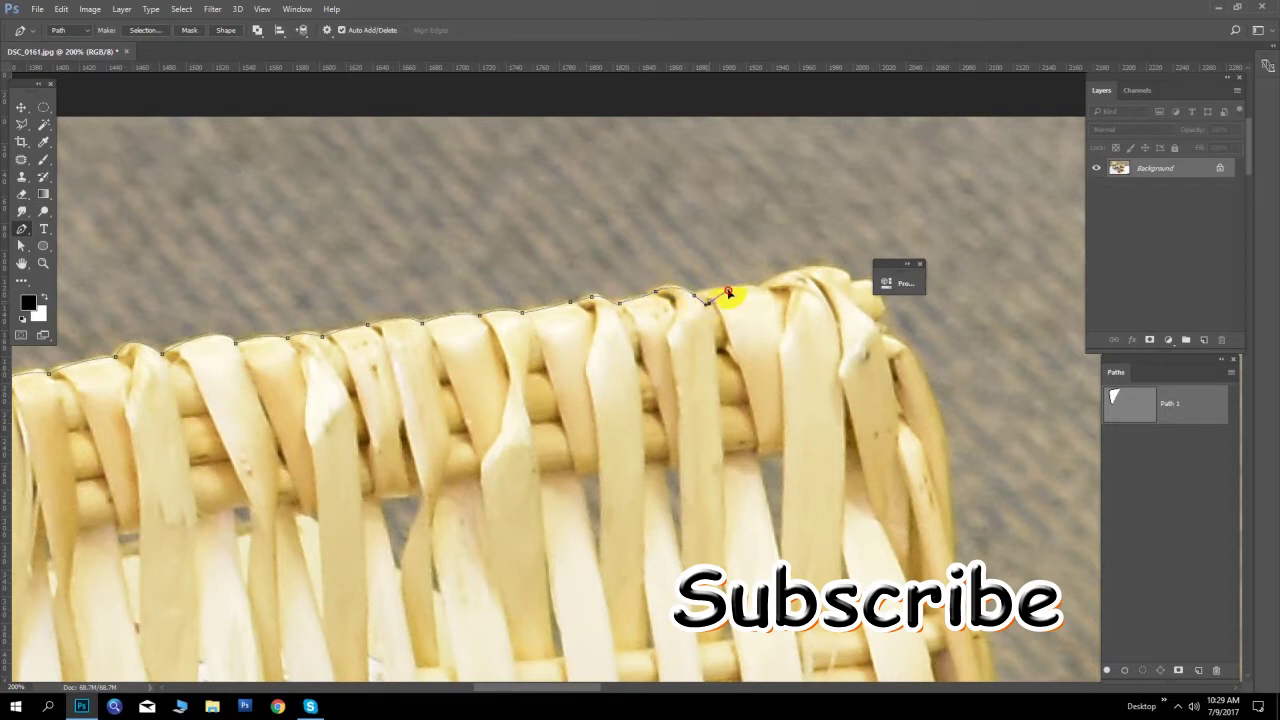
{"action": "mouse_move", "coordinate": [714, 289]}
{"action": "left_mouse_down"}
{"action": "mouse_move", "coordinate": [763, 290]}
{"action": "mouse_move", "coordinate": [640, 345]}
{"action": "mouse_move", "coordinate": [661, 372]}
{"action": "left_mouse_up"}
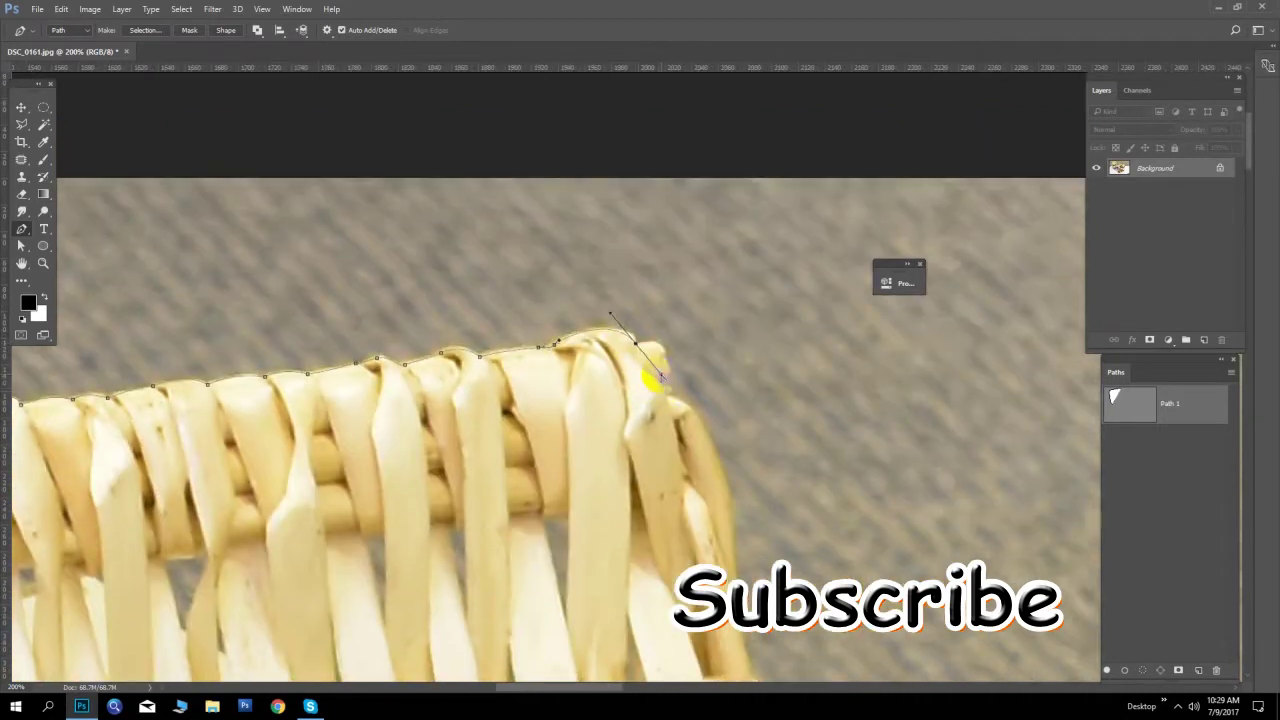
{"action": "left_click", "coordinate": [668, 376]}
{"action": "scroll", "coordinate": [632, 277], "scroll_direction": "down", "scroll_amount": 5}
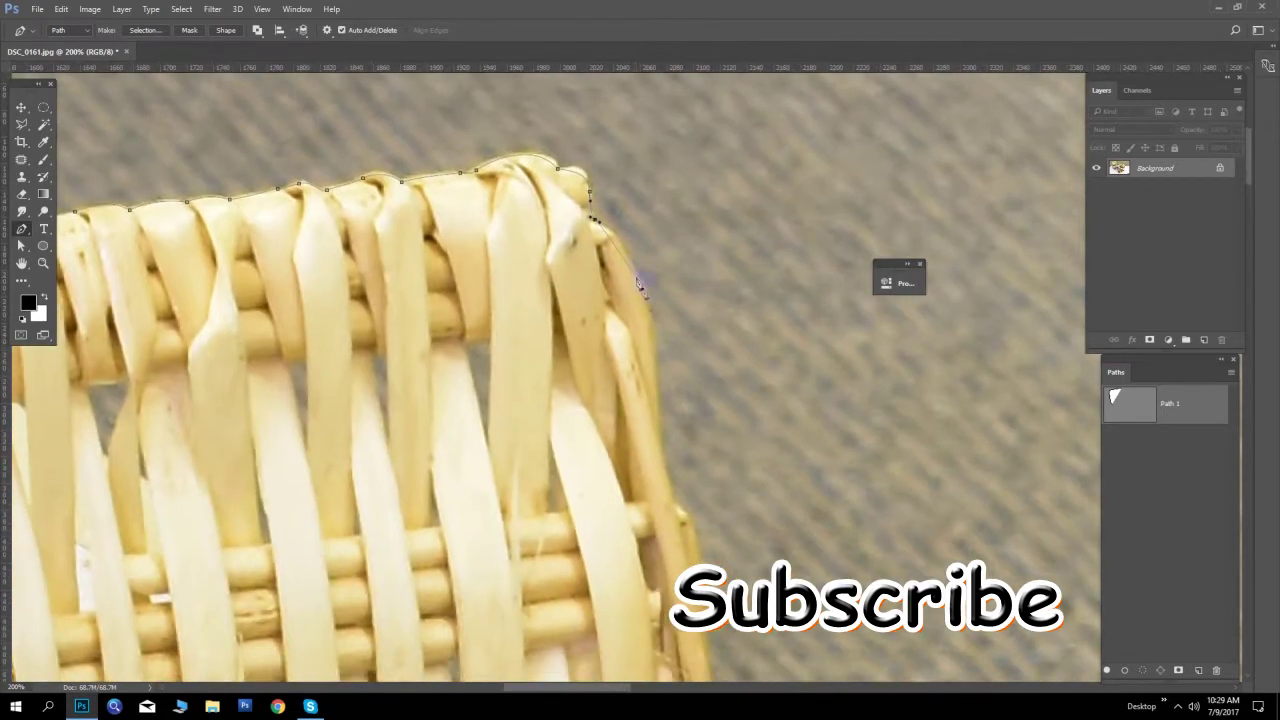
{"action": "left_click_drag", "start_coordinate": [651, 328], "coordinate": [658, 396]}
Add curved anchors down the basket's right side
{"action": "left_click", "coordinate": [673, 508]}
{"action": "scroll", "coordinate": [585, 280], "scroll_direction": "down", "scroll_amount": 8}
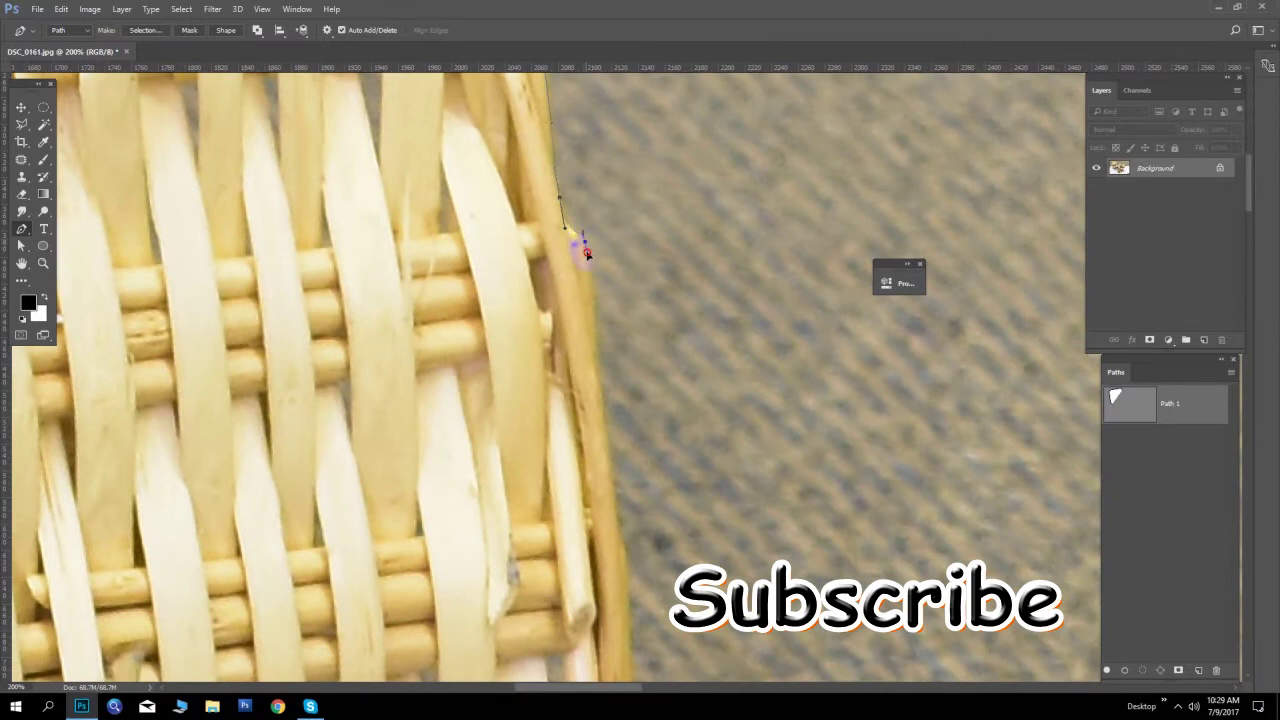
{"action": "scroll", "coordinate": [588, 250], "scroll_direction": "down", "scroll_amount": 2}
{"action": "scroll", "coordinate": [588, 235], "scroll_direction": "down", "scroll_amount": 2}
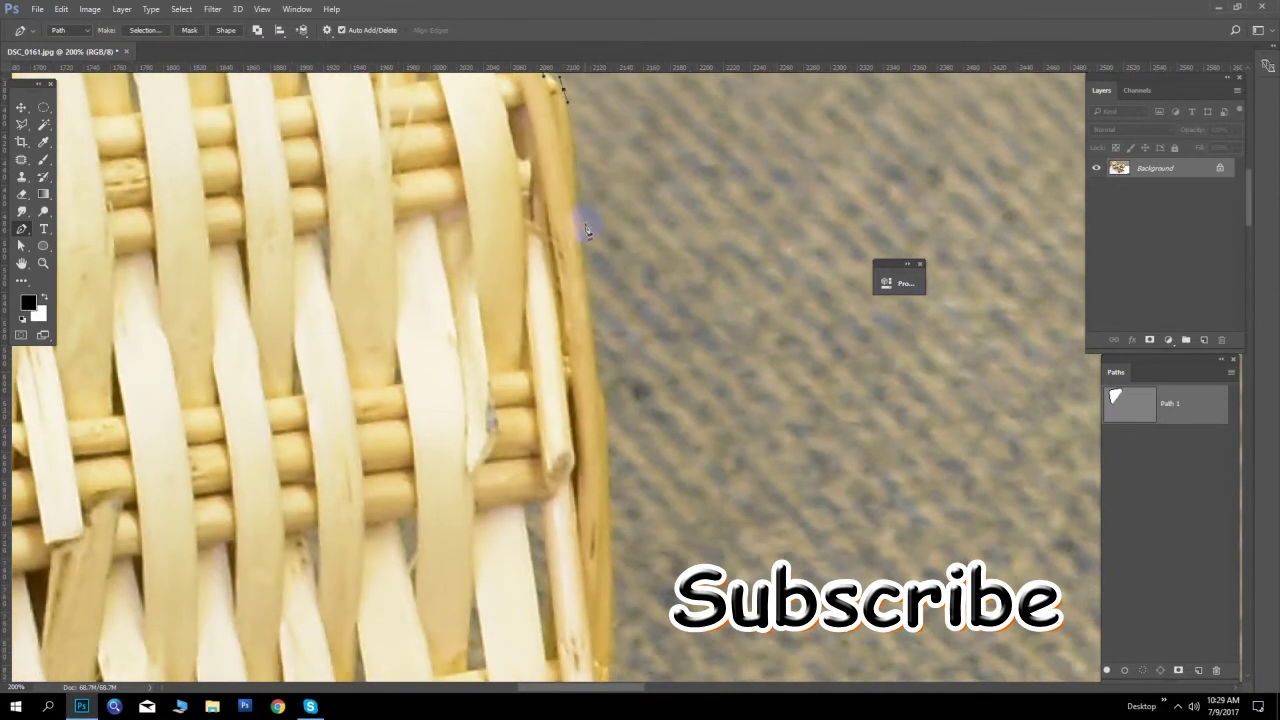
{"action": "left_click_drag", "start_coordinate": [583, 264], "coordinate": [590, 334]}
{"action": "scroll", "coordinate": [608, 314], "scroll_direction": "down", "scroll_amount": 2}
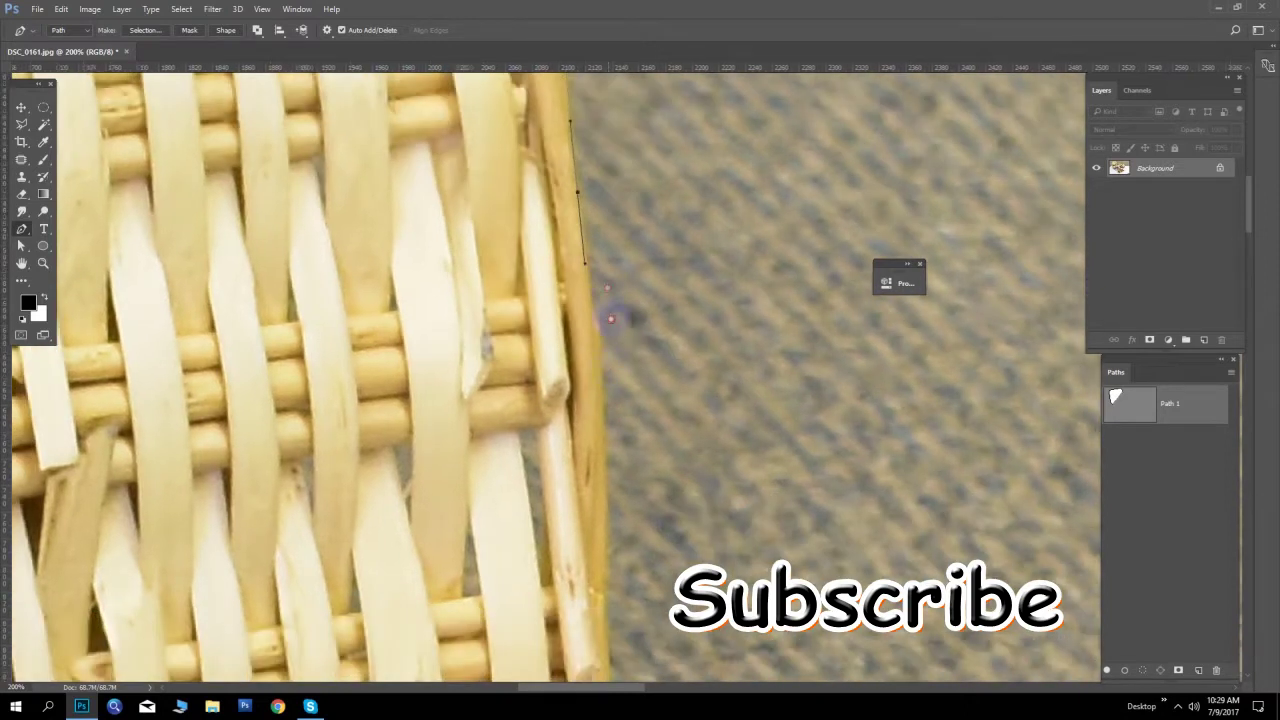
{"action": "scroll", "coordinate": [600, 294], "scroll_direction": "down", "scroll_amount": 2}
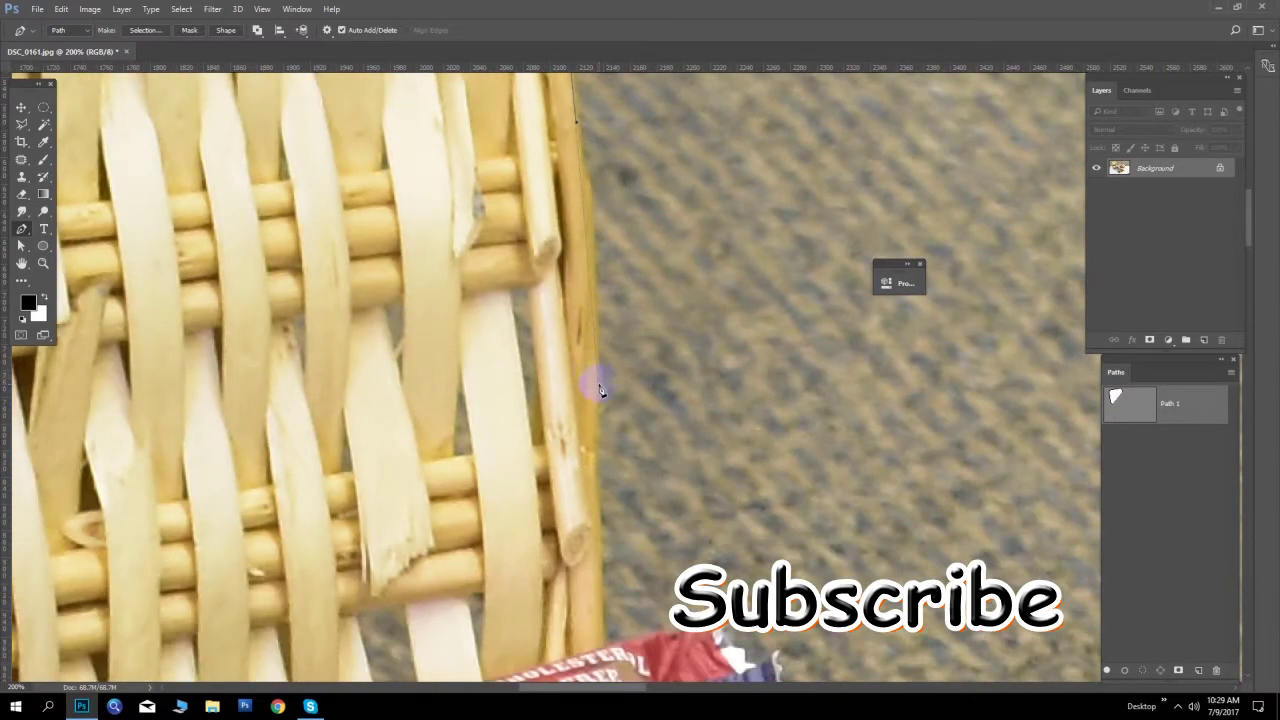
{"action": "left_click_drag", "start_coordinate": [599, 390], "coordinate": [600, 506]}
Zoom in and set a curved anchor at the snack bar wrapper's torn top tip
{"action": "scroll", "coordinate": [589, 233], "scroll_direction": "down", "scroll_amount": 3}
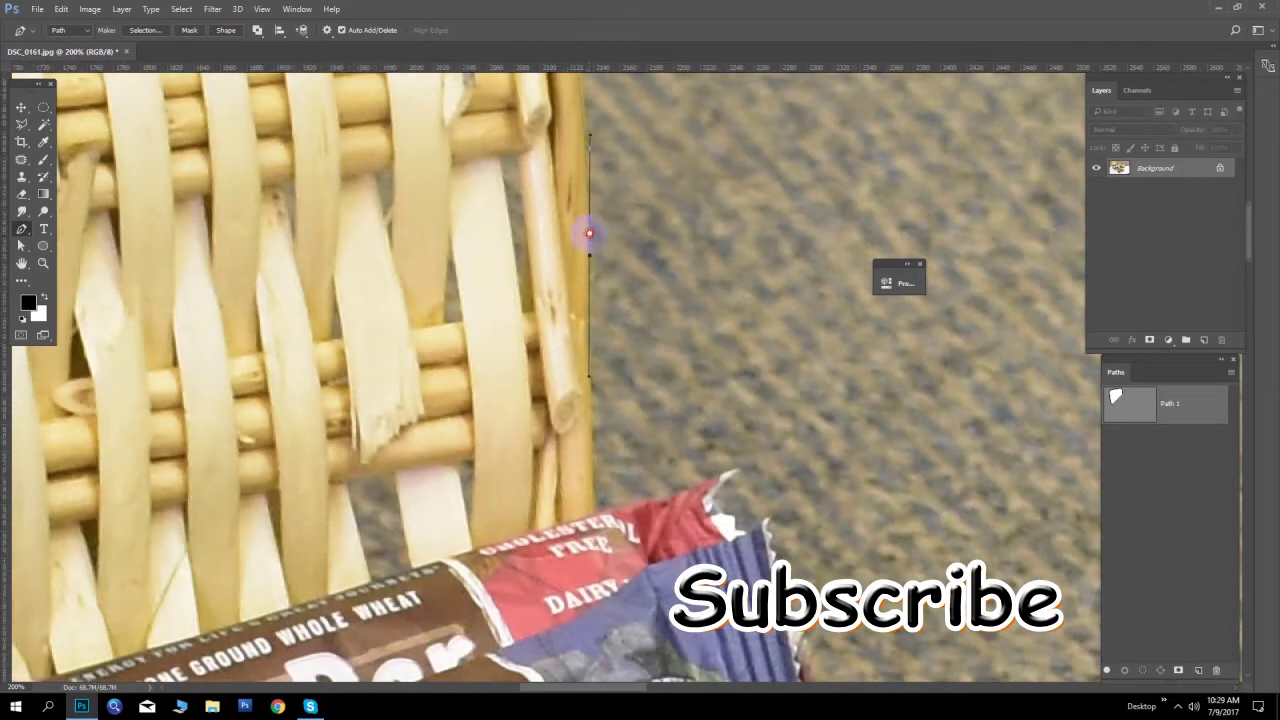
{"action": "scroll", "coordinate": [589, 233], "scroll_direction": "down", "scroll_amount": 1}
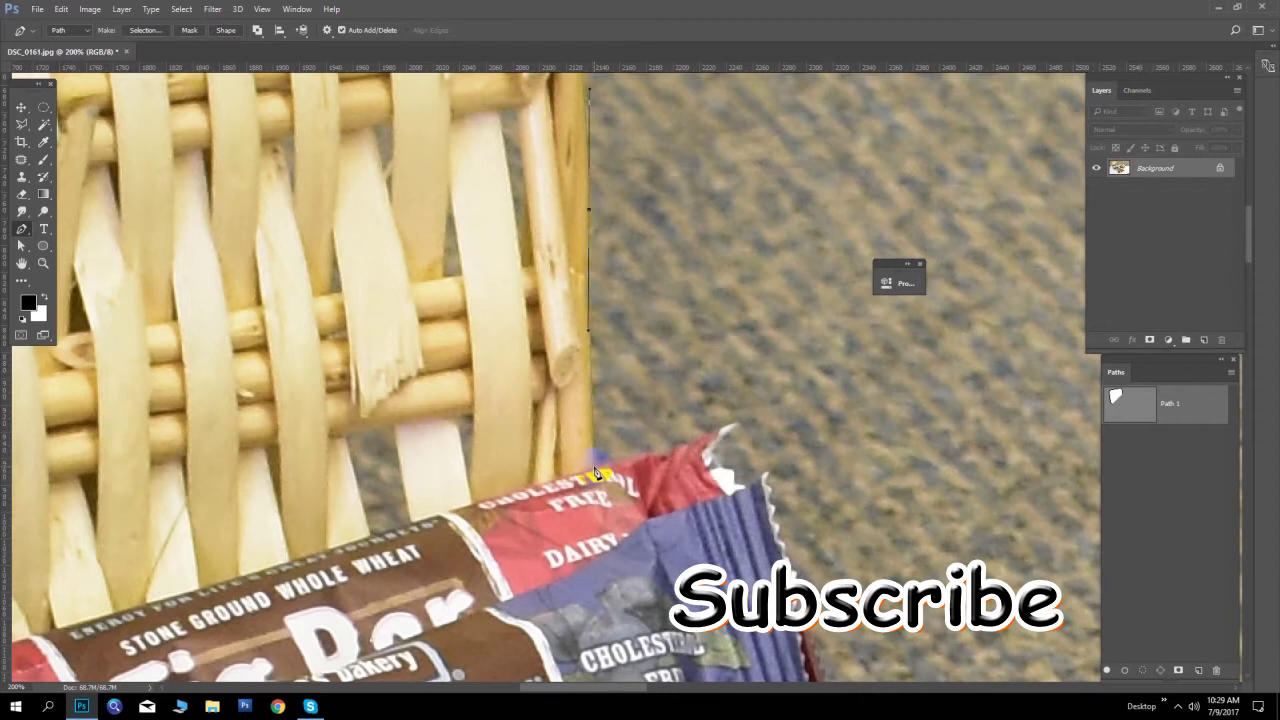
{"action": "scroll", "coordinate": [594, 466], "scroll_direction": "down", "scroll_amount": 1}
{"action": "scroll", "coordinate": [594, 466], "scroll_direction": "down", "scroll_amount": 2}
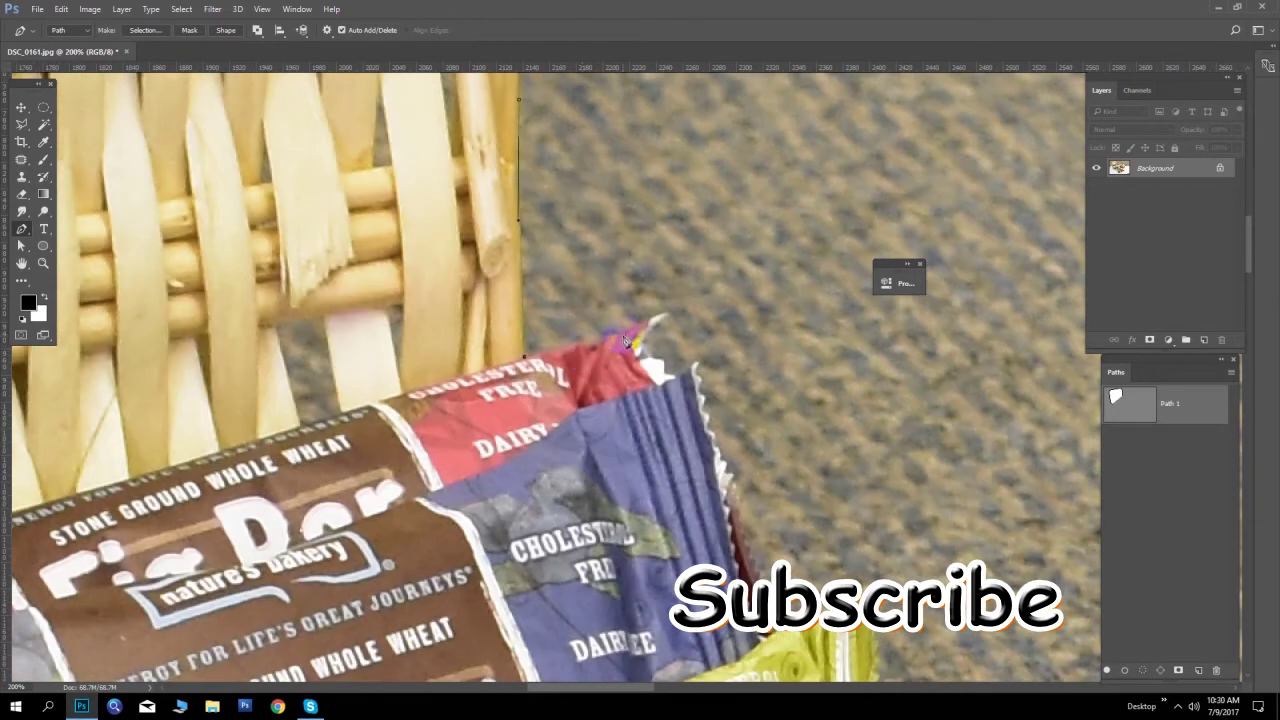
{"action": "left_click_drag", "start_coordinate": [641, 328], "coordinate": [660, 316]}
{"action": "scroll", "coordinate": [676, 334], "scroll_direction": "down", "scroll_amount": 1}
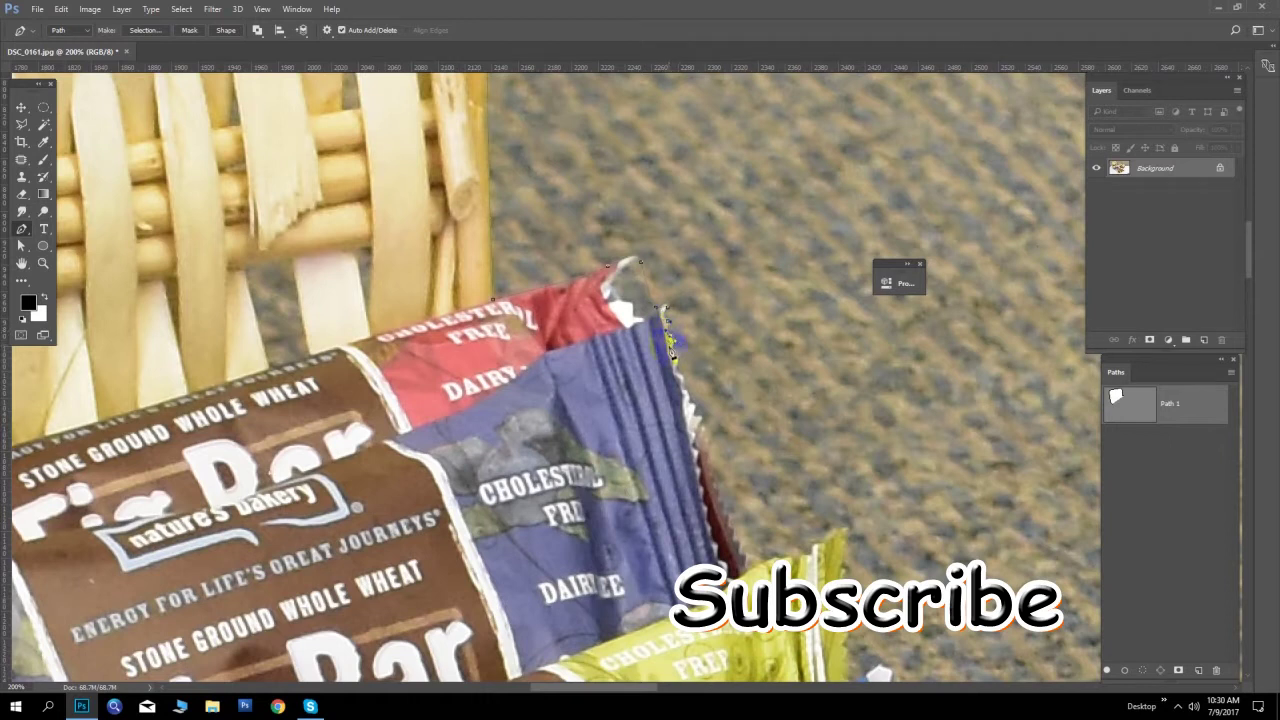
{"action": "scroll", "coordinate": [668, 362], "scroll_direction": "up", "scroll_amount": 1}
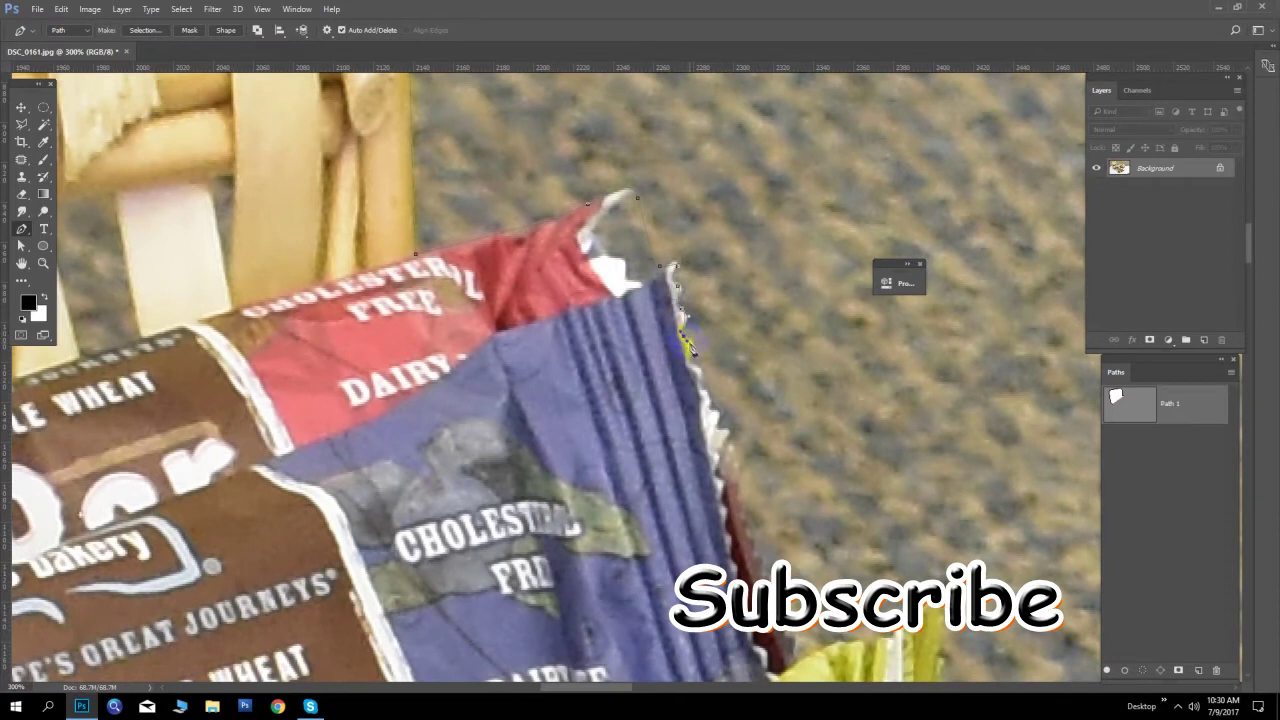
Trace anchors down the purple, yellow-green and blue wrapper edges
{"action": "left_click", "coordinate": [710, 413]}
{"action": "left_click", "coordinate": [718, 436]}
{"action": "left_click_drag", "start_coordinate": [730, 490], "coordinate": [640, 277]}
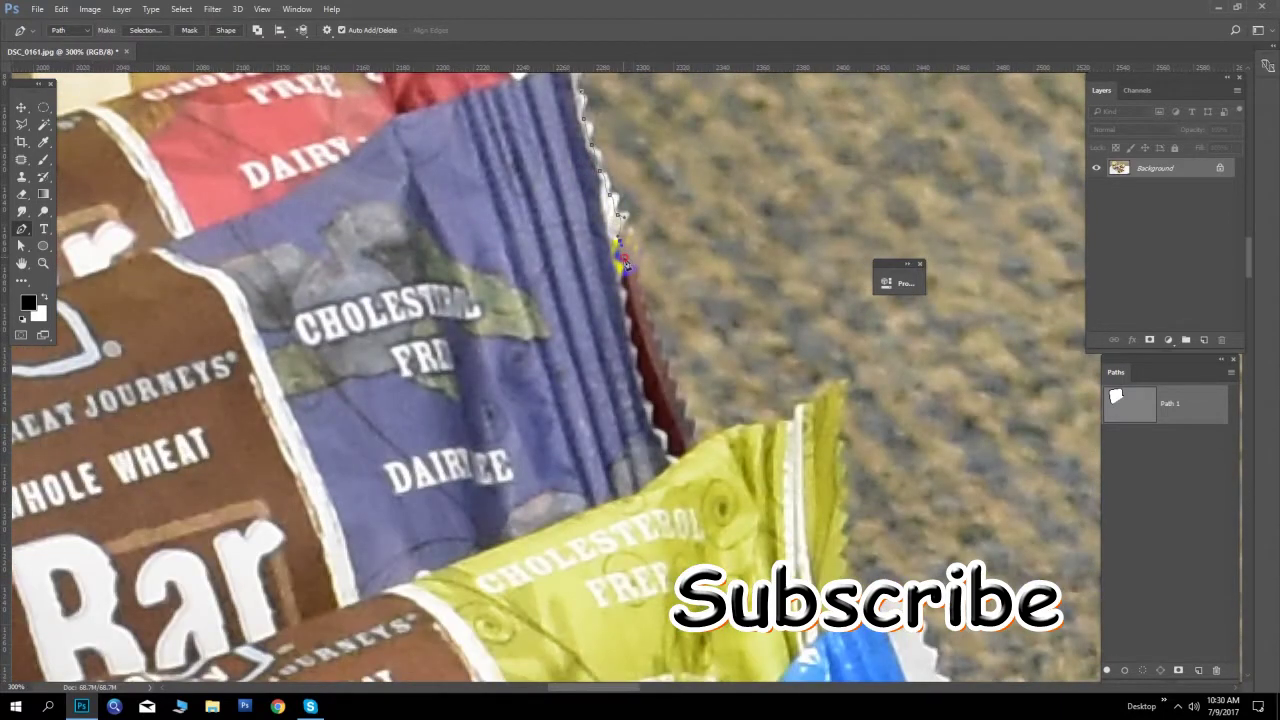
{"action": "left_click", "coordinate": [644, 296]}
{"action": "left_click_drag", "start_coordinate": [728, 437], "coordinate": [634, 350]}
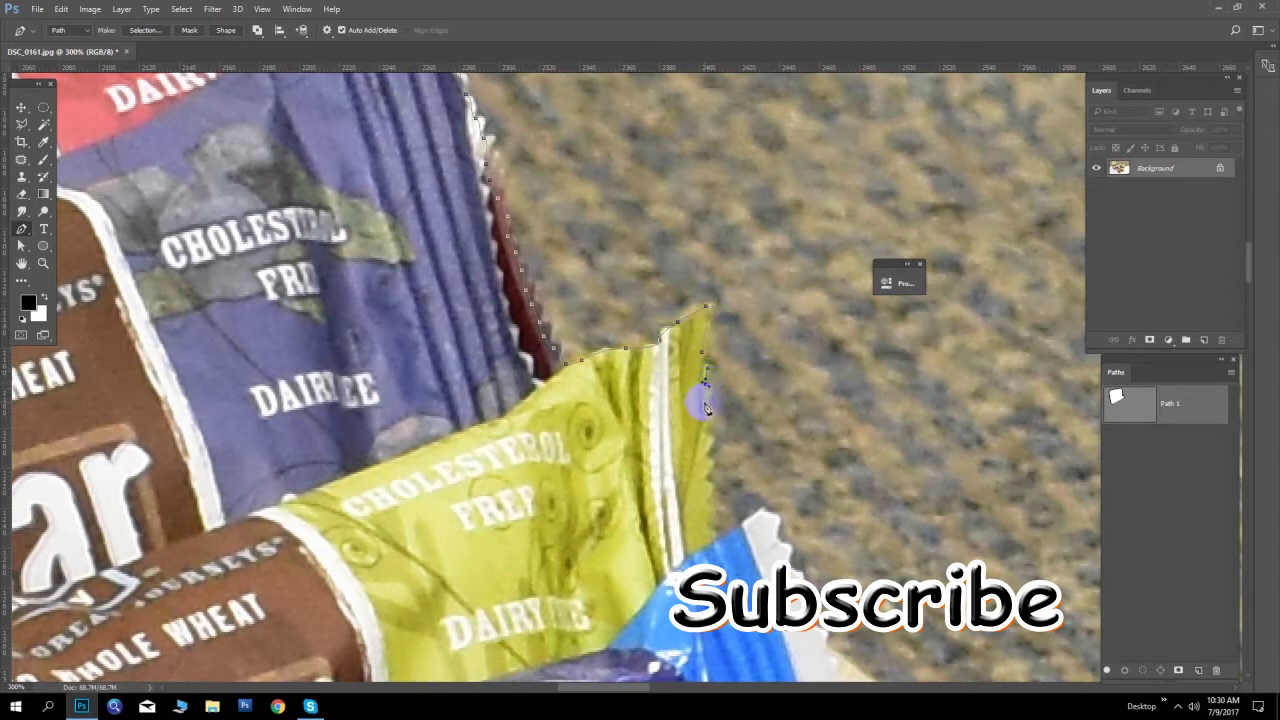
{"action": "left_click_drag", "start_coordinate": [706, 389], "coordinate": [648, 268]}
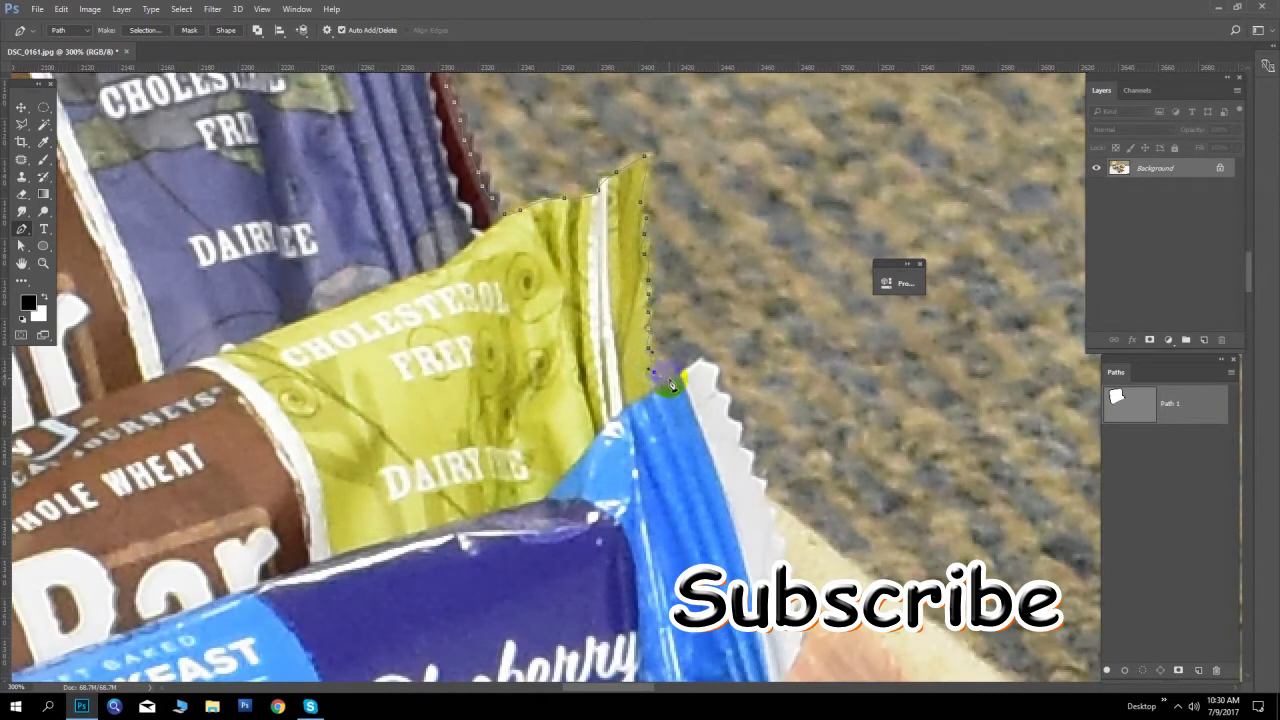
{"action": "left_click_drag", "start_coordinate": [670, 381], "coordinate": [550, 215]}
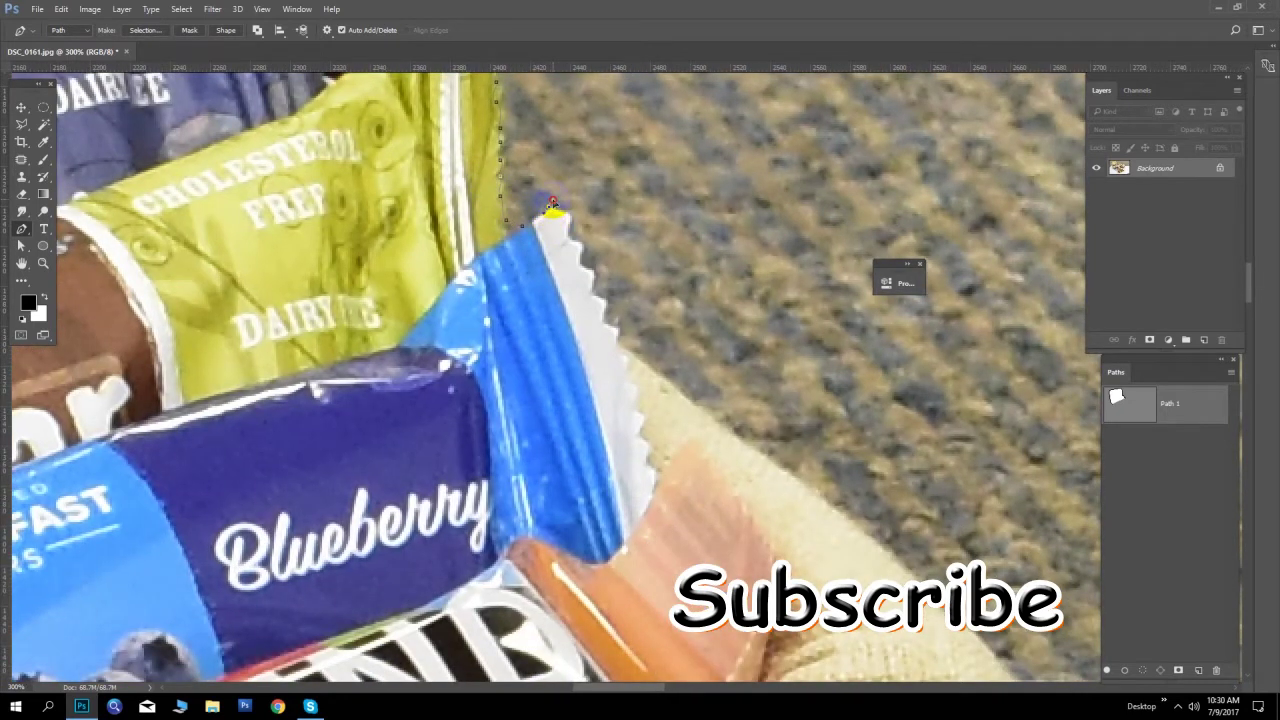
{"action": "left_click", "coordinate": [553, 217]}
{"action": "left_click_drag", "start_coordinate": [566, 218], "coordinate": [616, 358]}
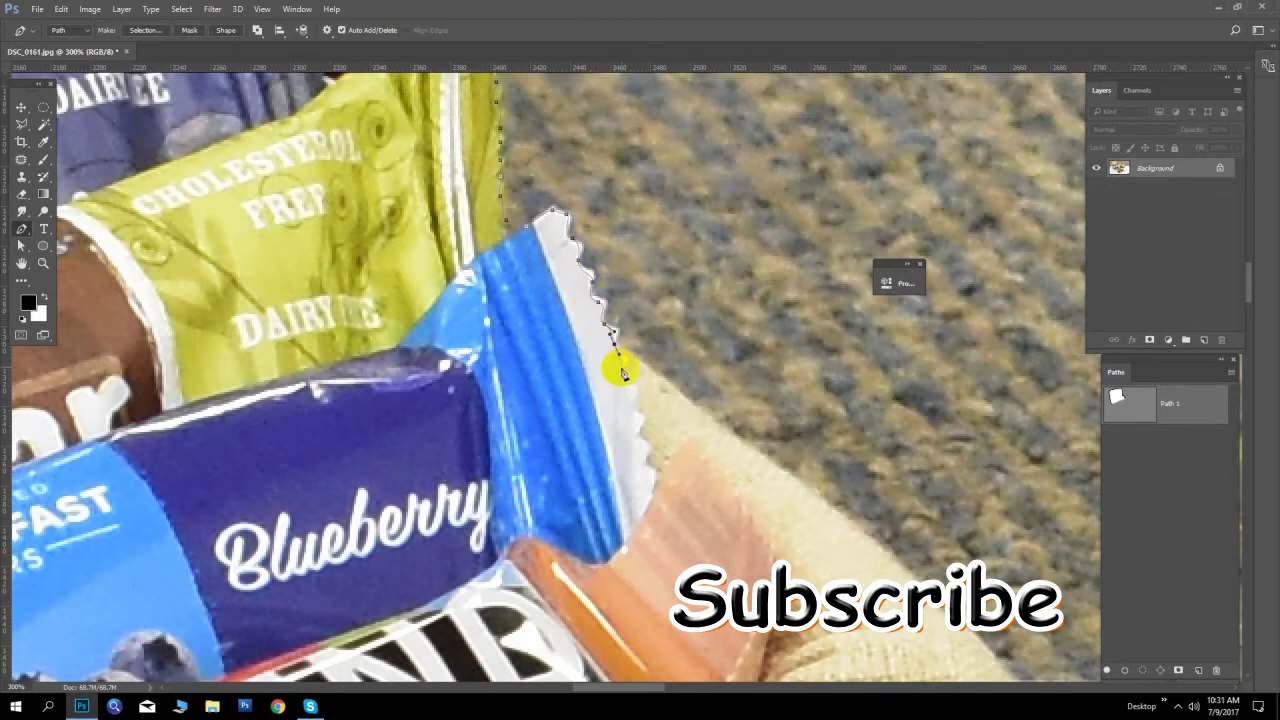
Add anchors along the basket's cloth lining, curving around its corner
{"action": "left_click_drag", "start_coordinate": [685, 393], "coordinate": [467, 236]}
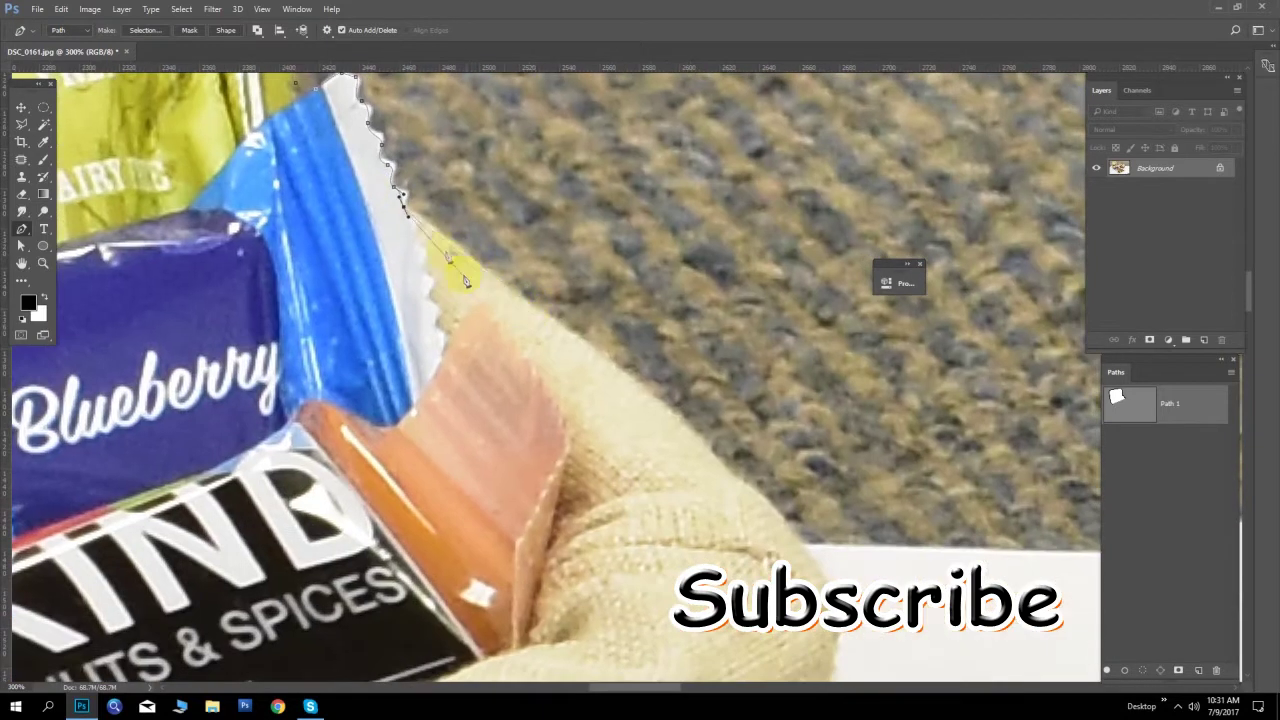
{"action": "left_click_drag", "start_coordinate": [578, 398], "coordinate": [529, 334]}
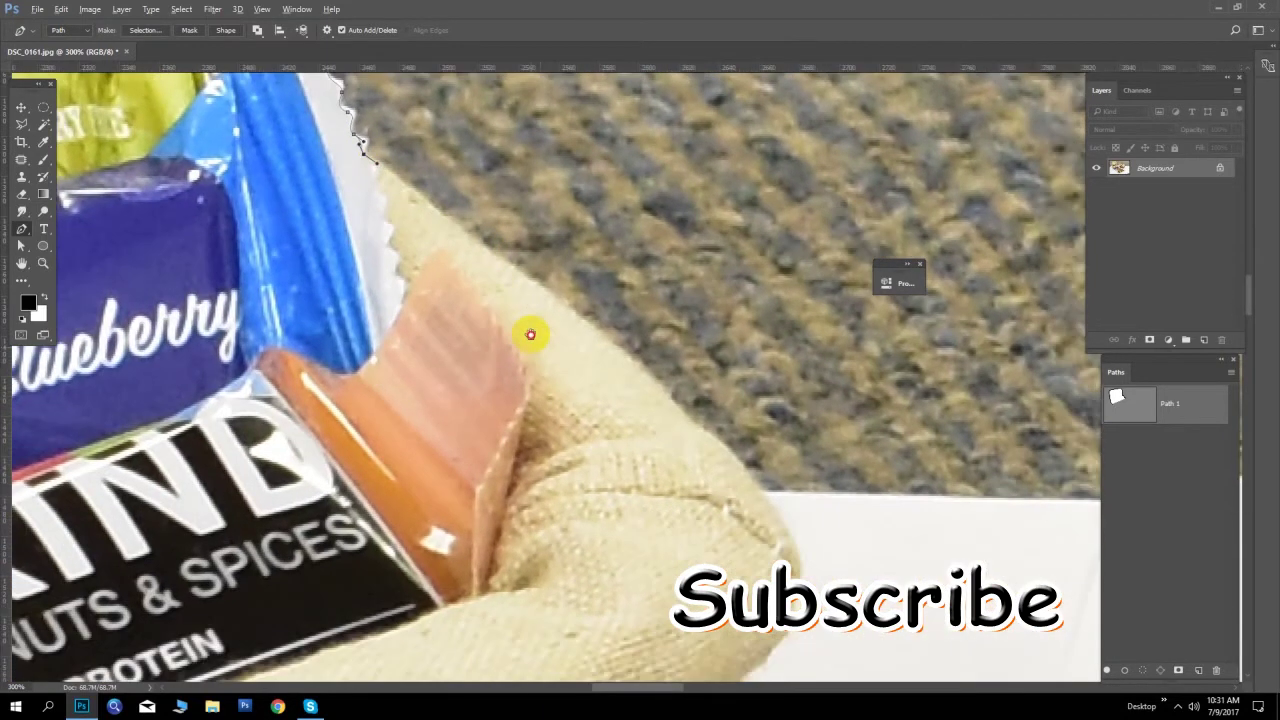
{"action": "left_click", "coordinate": [737, 515]}
{"action": "left_click", "coordinate": [736, 464]}
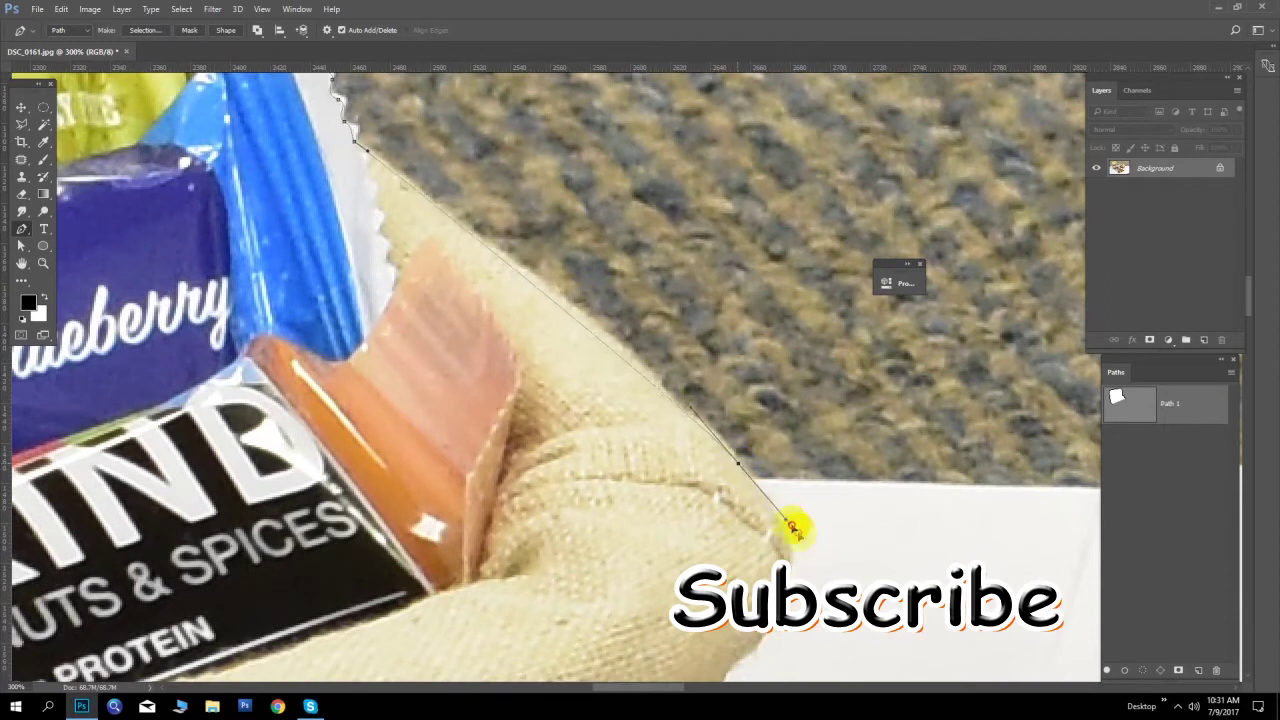
{"action": "left_click", "coordinate": [806, 546]}
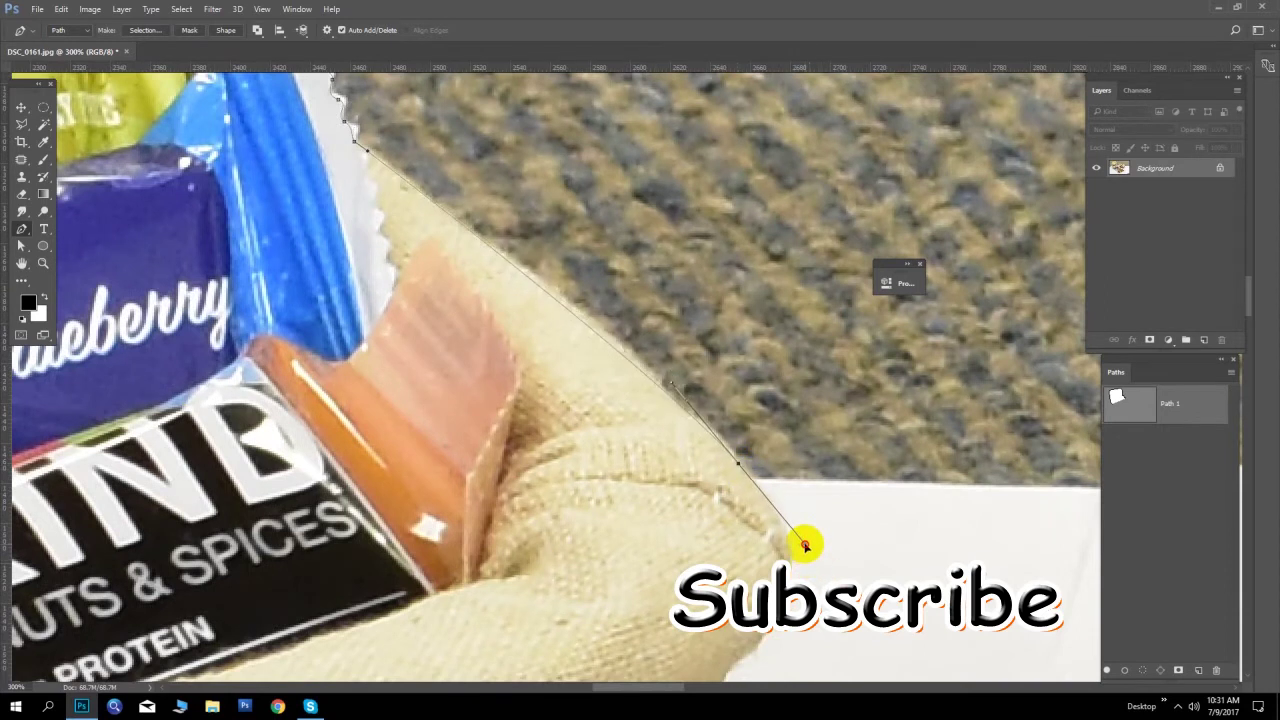
{"action": "scroll", "coordinate": [800, 540], "scroll_direction": "down", "scroll_amount": 3}
{"action": "left_click_drag", "start_coordinate": [766, 497], "coordinate": [743, 521]}
{"action": "mouse_move", "coordinate": [871, 505]}
{"action": "left_mouse_down"}
{"action": "mouse_move", "coordinate": [114, 357]}
{"action": "mouse_move", "coordinate": [144, 361]}
{"action": "left_mouse_up"}
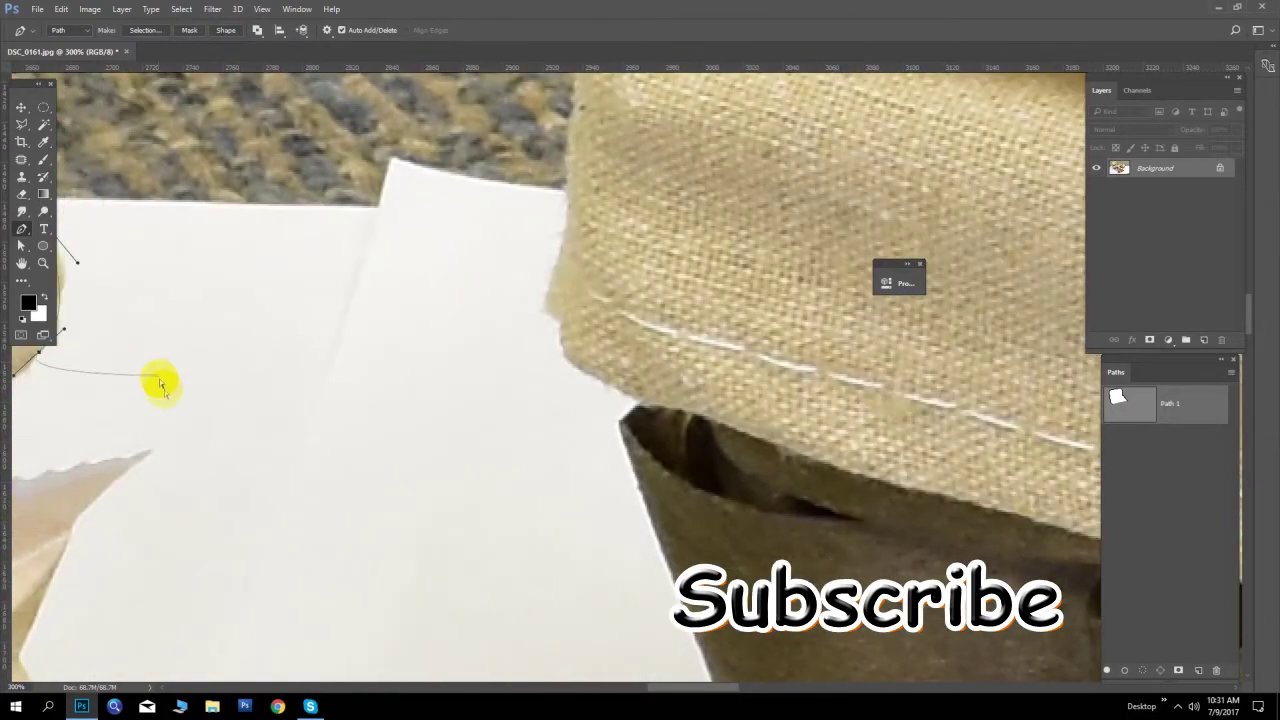
{"action": "scroll", "coordinate": [294, 380], "scroll_direction": "down", "scroll_amount": 1}
{"action": "scroll", "coordinate": [320, 350], "scroll_direction": "down", "scroll_amount": 2}
{"action": "scroll", "coordinate": [345, 307], "scroll_direction": "down", "scroll_amount": 1}
{"action": "scroll", "coordinate": [345, 307], "scroll_direction": "down", "scroll_amount": 1}
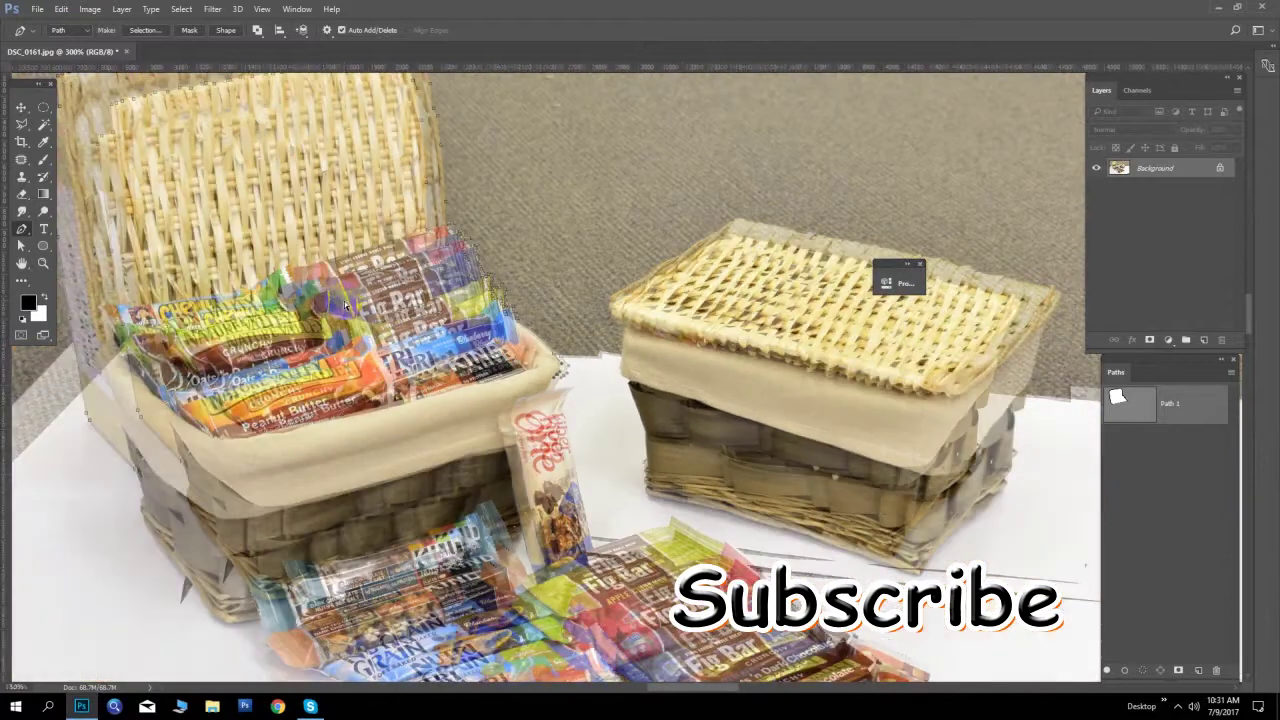
{"action": "scroll", "coordinate": [343, 307], "scroll_direction": "down", "scroll_amount": 1}
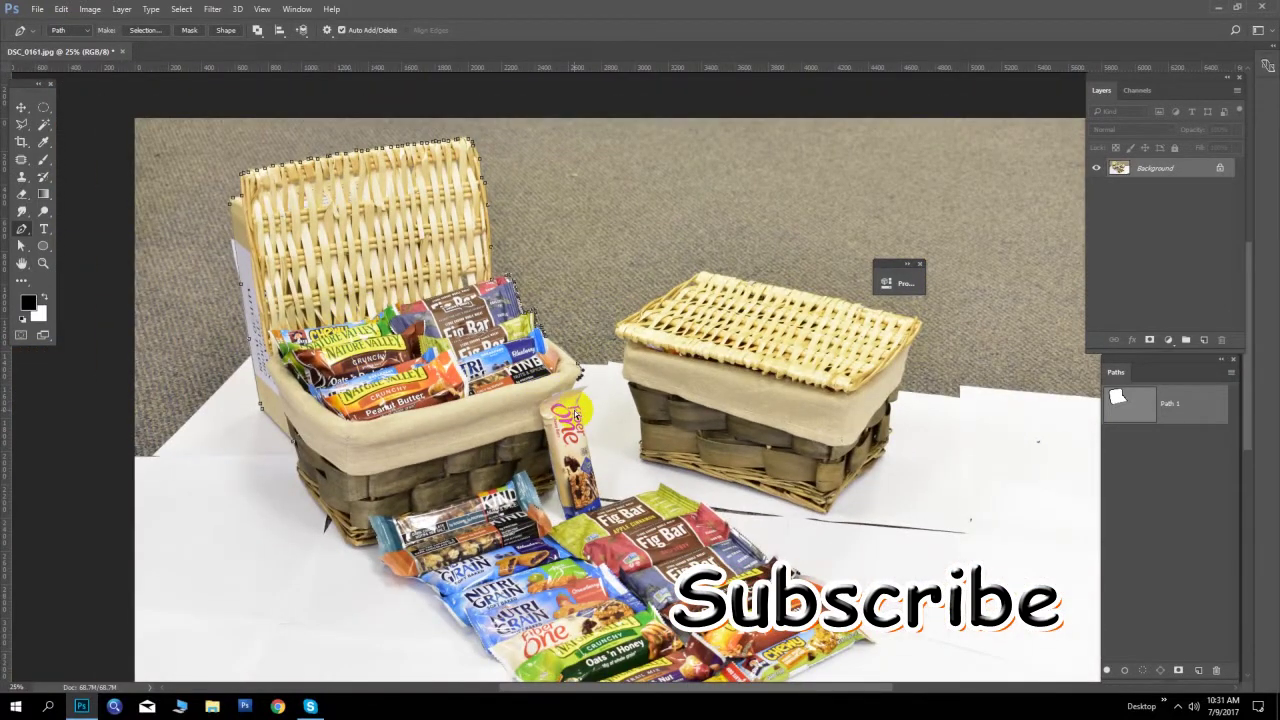
{"action": "scroll", "coordinate": [556, 404], "scroll_direction": "up", "scroll_amount": 2}
{"action": "scroll", "coordinate": [545, 416], "scroll_direction": "up", "scroll_amount": 1}
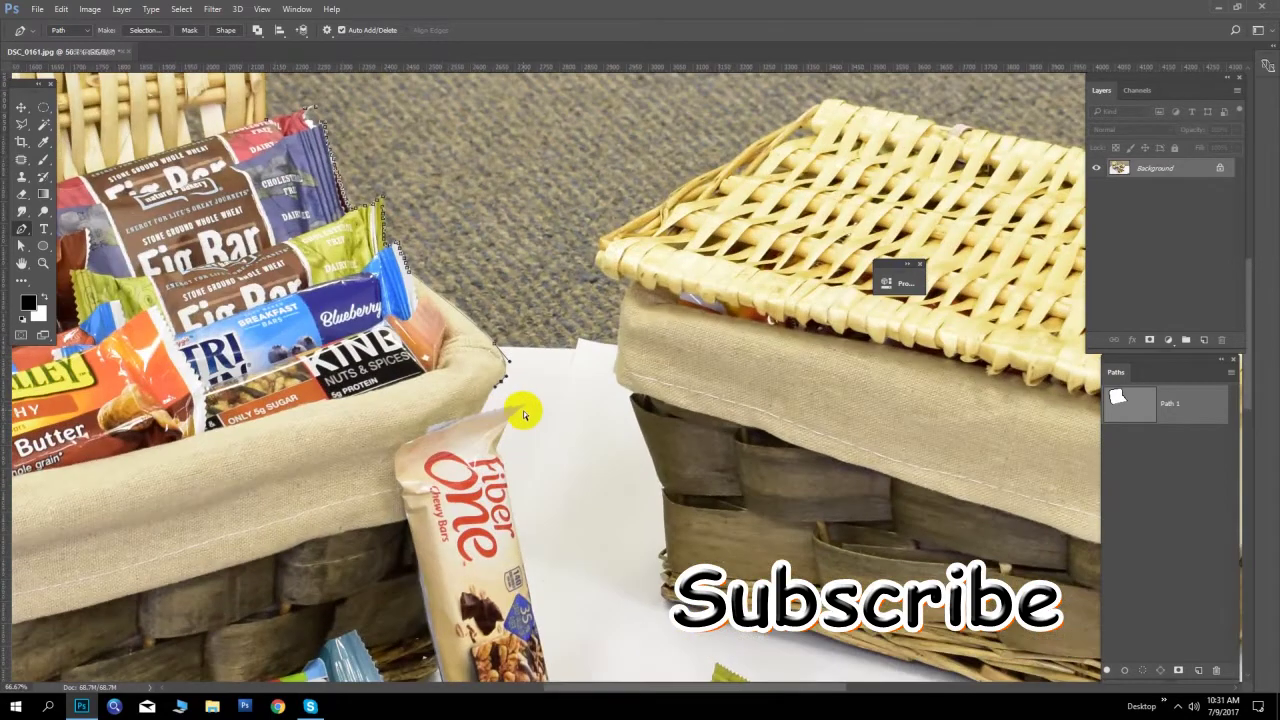
{"action": "scroll", "coordinate": [509, 403], "scroll_direction": "up", "scroll_amount": 1}
{"action": "left_click_drag", "start_coordinate": [370, 395], "coordinate": [510, 352]}
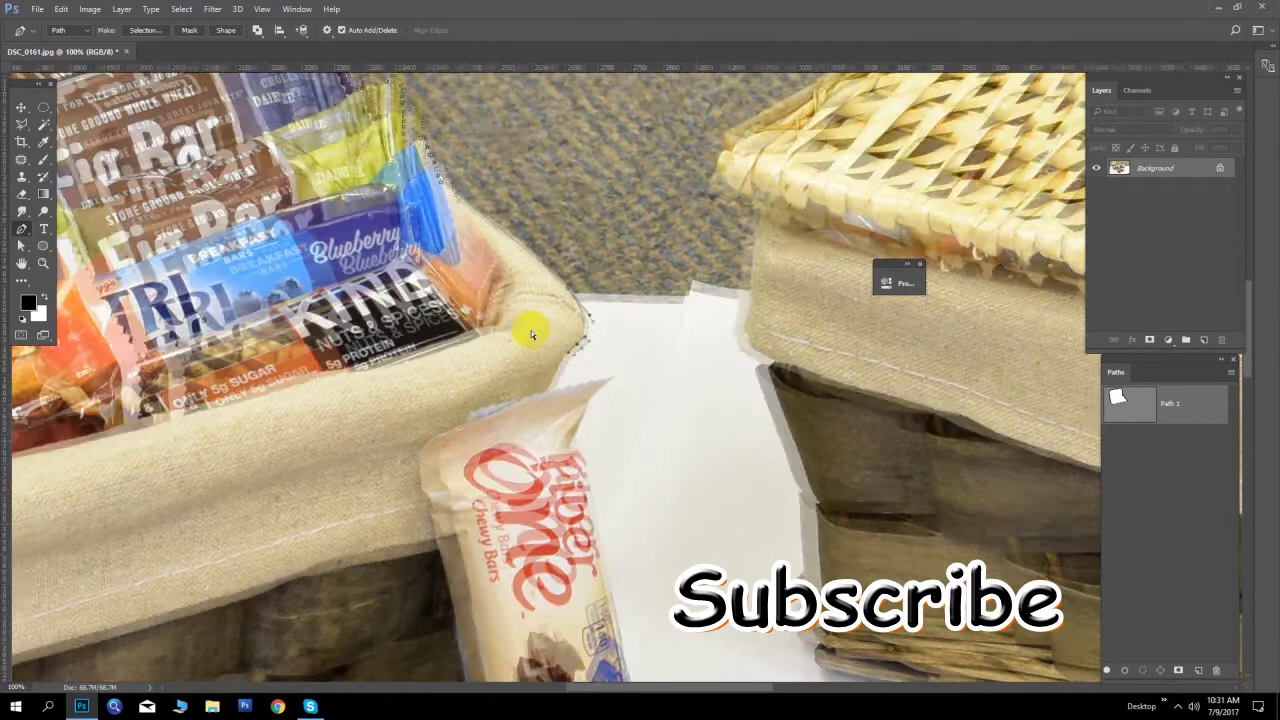
{"action": "scroll", "coordinate": [536, 333], "scroll_direction": "down", "scroll_amount": 4}
{"action": "scroll", "coordinate": [536, 333], "scroll_direction": "down", "scroll_amount": 1}
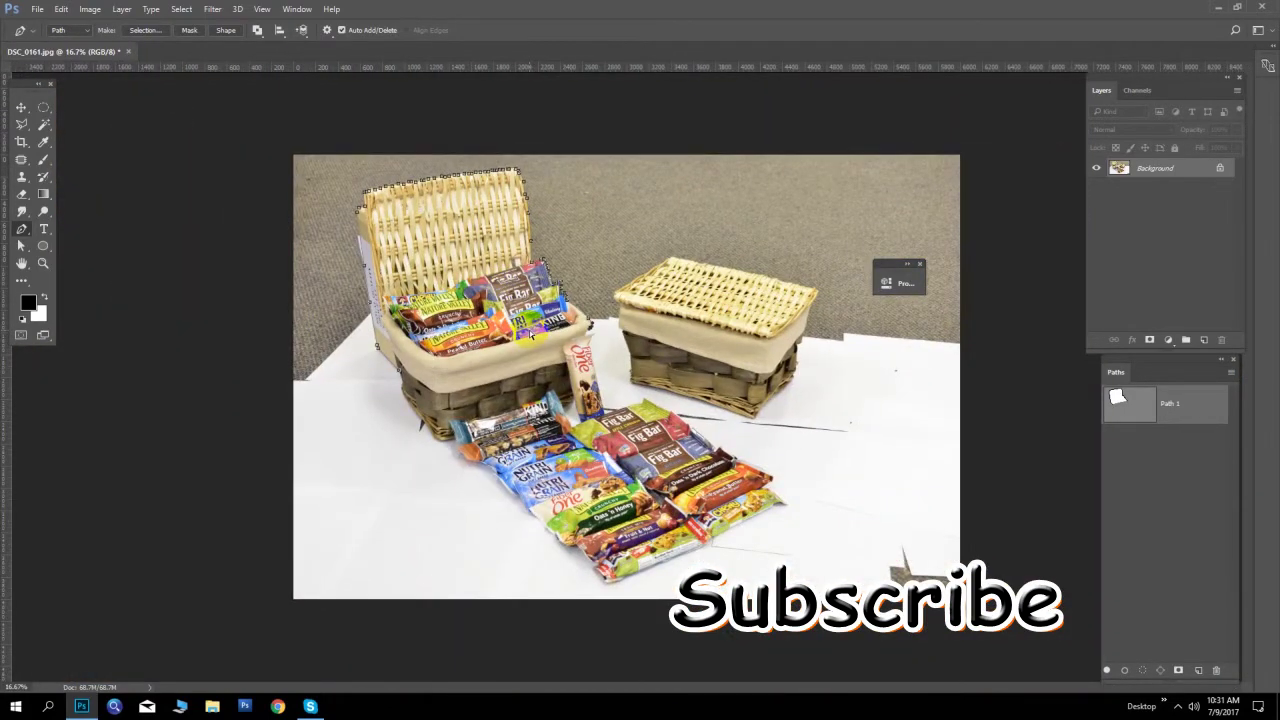
{"action": "scroll", "coordinate": [532, 335], "scroll_direction": "up", "scroll_amount": 3}
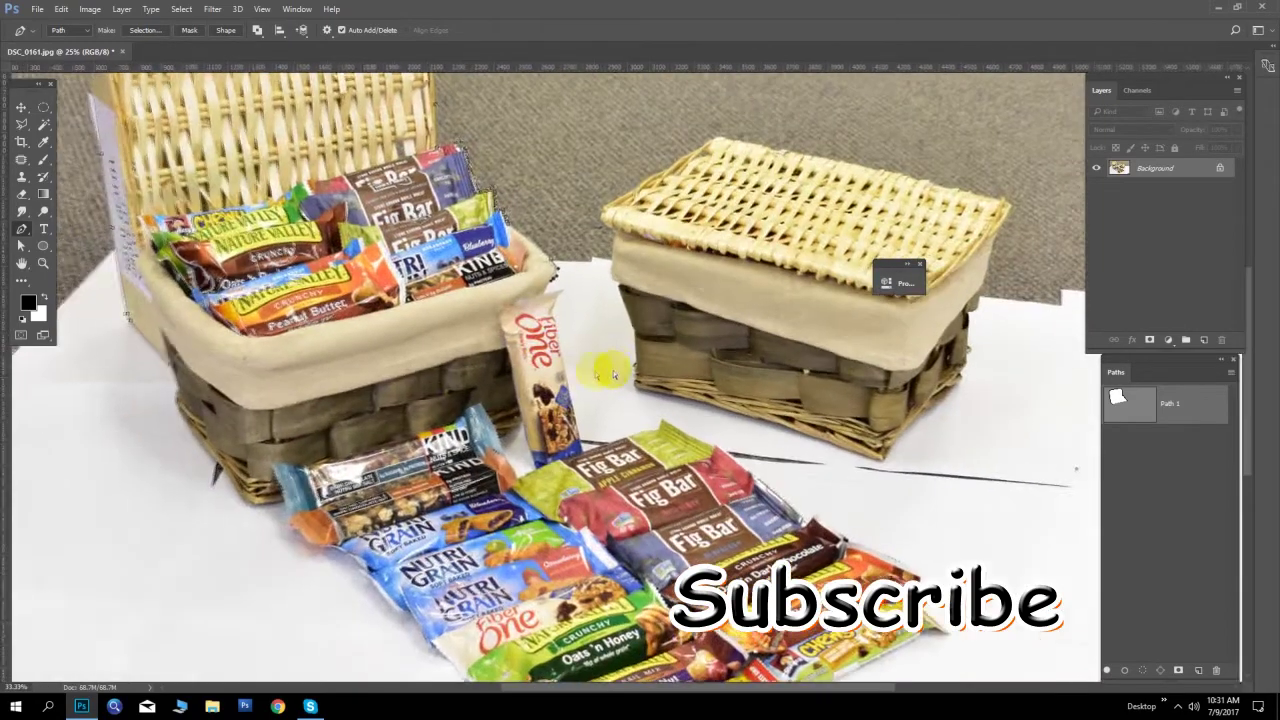
{"action": "scroll", "coordinate": [443, 266], "scroll_direction": "up", "scroll_amount": 2}
{"action": "scroll", "coordinate": [409, 294], "scroll_direction": "up", "scroll_amount": 1}
{"action": "scroll", "coordinate": [543, 449], "scroll_direction": "up", "scroll_amount": 1}
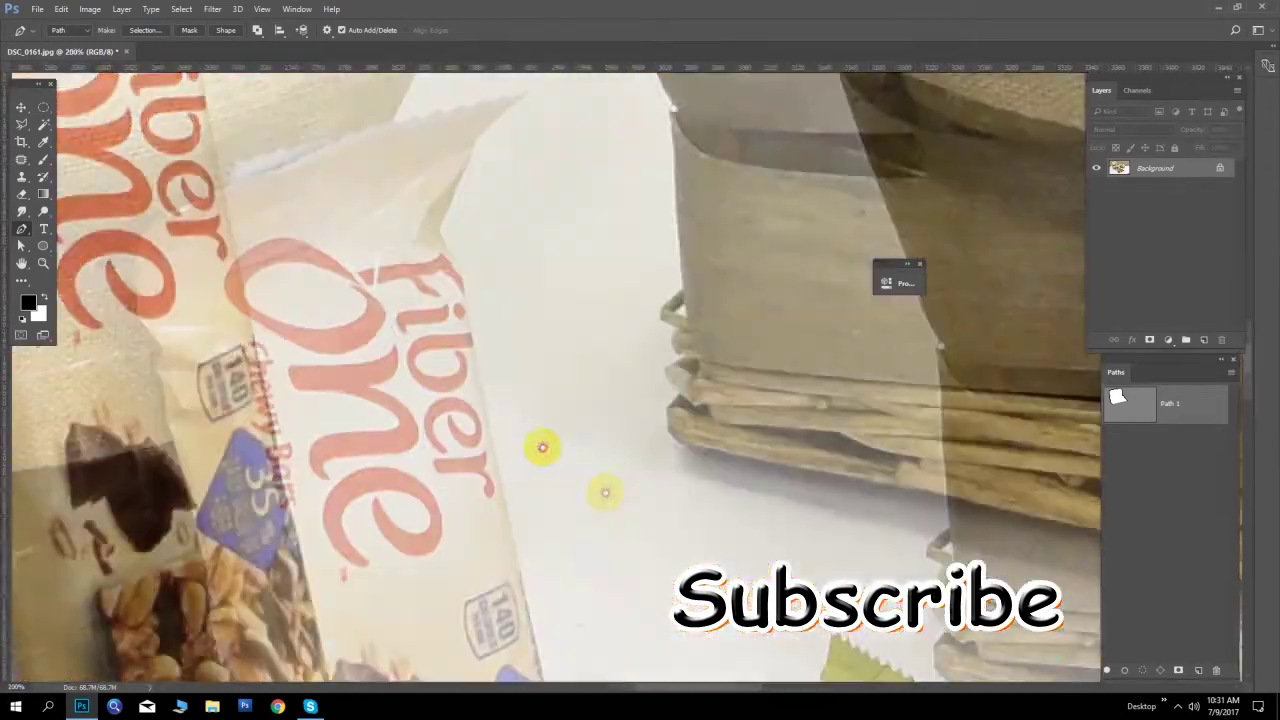
{"action": "scroll", "coordinate": [550, 430], "scroll_direction": "up", "scroll_amount": 1}
{"action": "scroll", "coordinate": [550, 430], "scroll_direction": "up", "scroll_amount": 3}
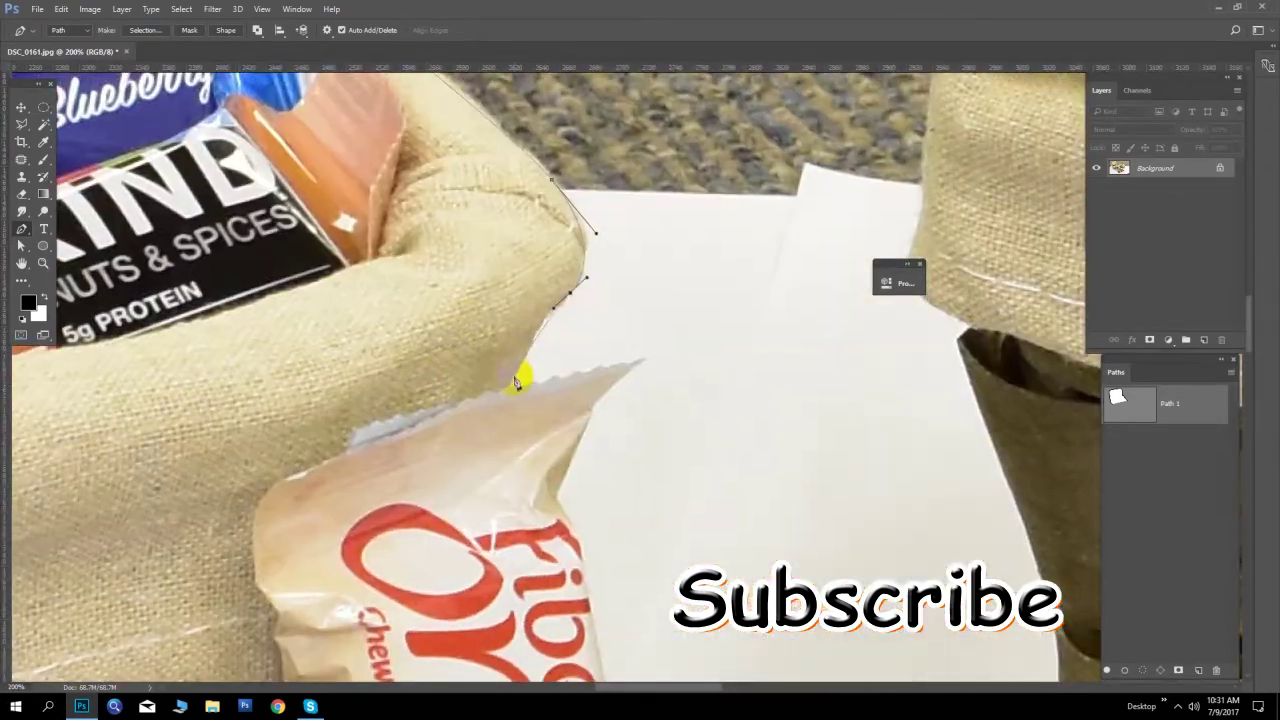
Add anchors from the lining corner along the Fiber One wrapper's top to its corner
{"action": "left_click", "coordinate": [506, 390]}
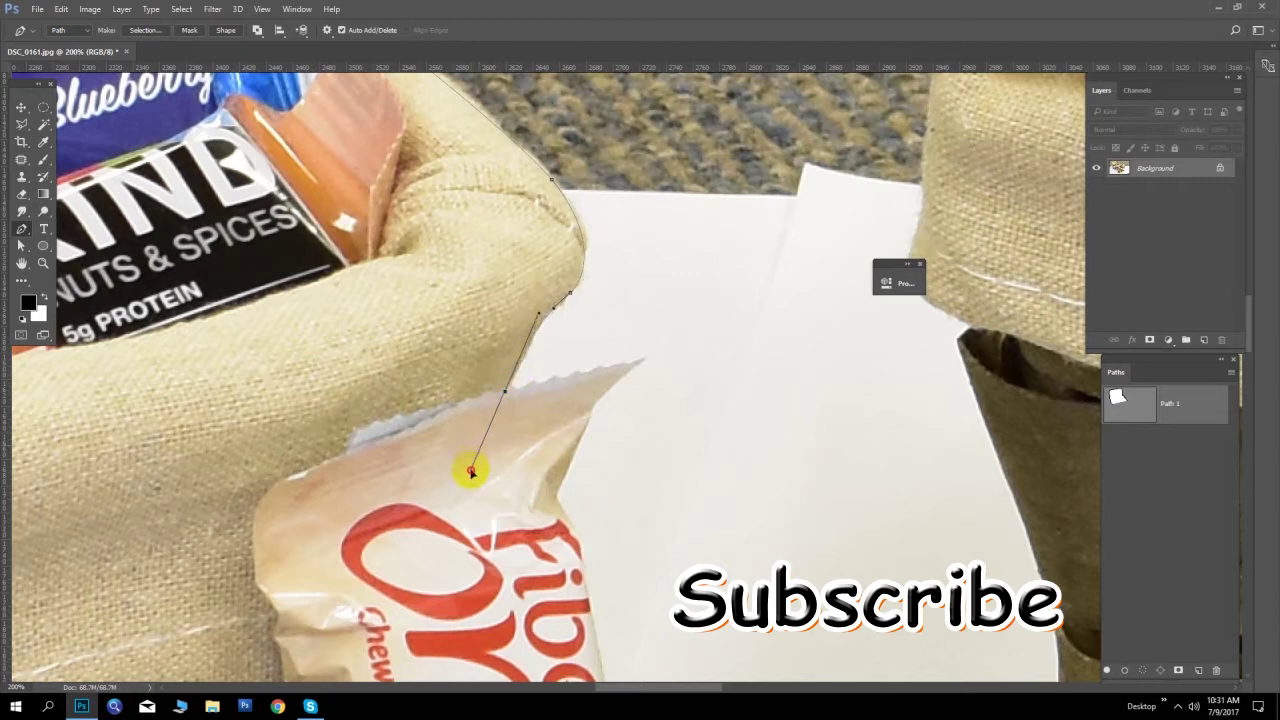
{"action": "left_click", "coordinate": [532, 384]}
{"action": "left_click", "coordinate": [546, 378]}
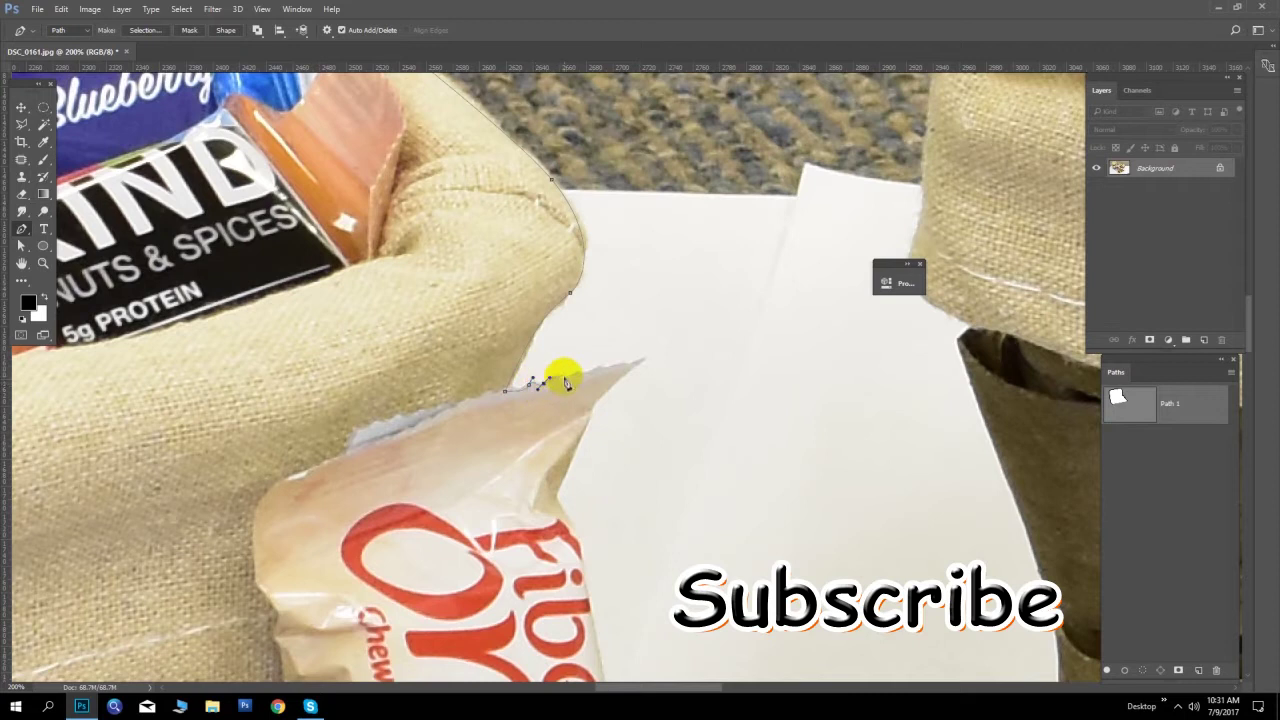
{"action": "left_click", "coordinate": [578, 376]}
{"action": "left_click", "coordinate": [590, 373]}
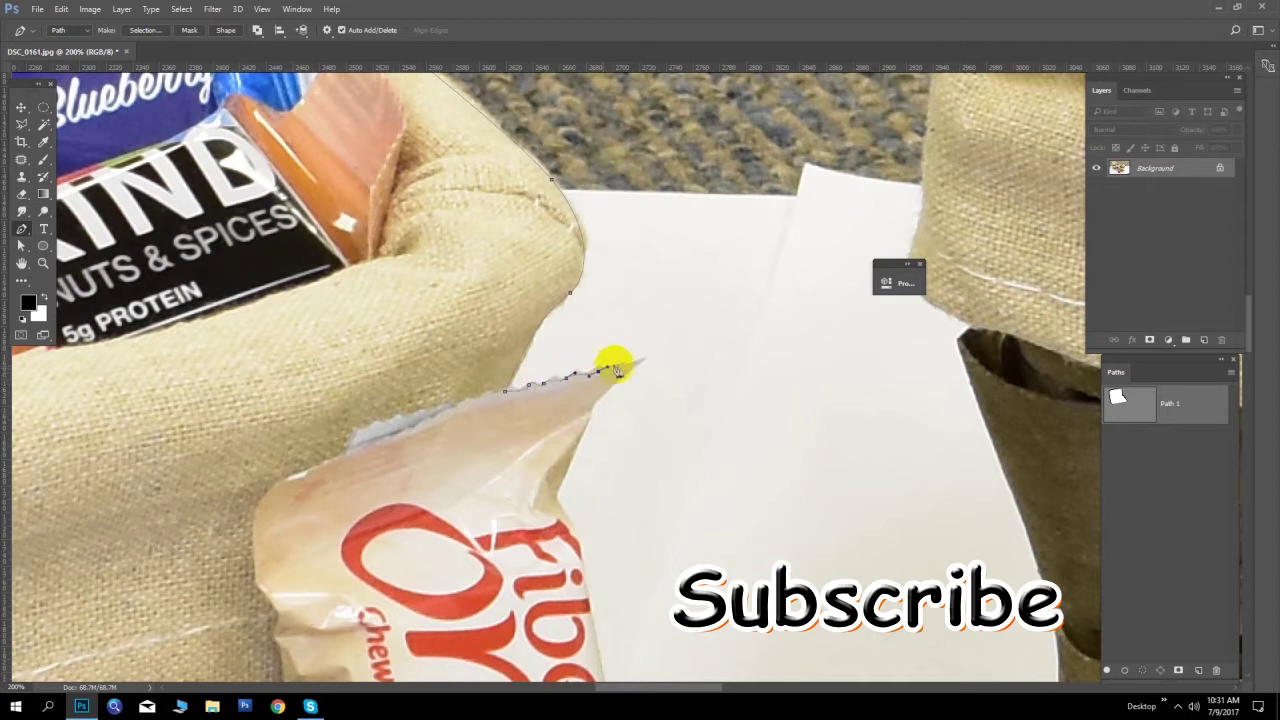
{"action": "left_click", "coordinate": [604, 370]}
{"action": "left_click", "coordinate": [638, 363]}
Continue anchors down the Fiber One bar's right edge to its bottom
{"action": "scroll", "coordinate": [586, 357], "scroll_direction": "down", "scroll_amount": 3}
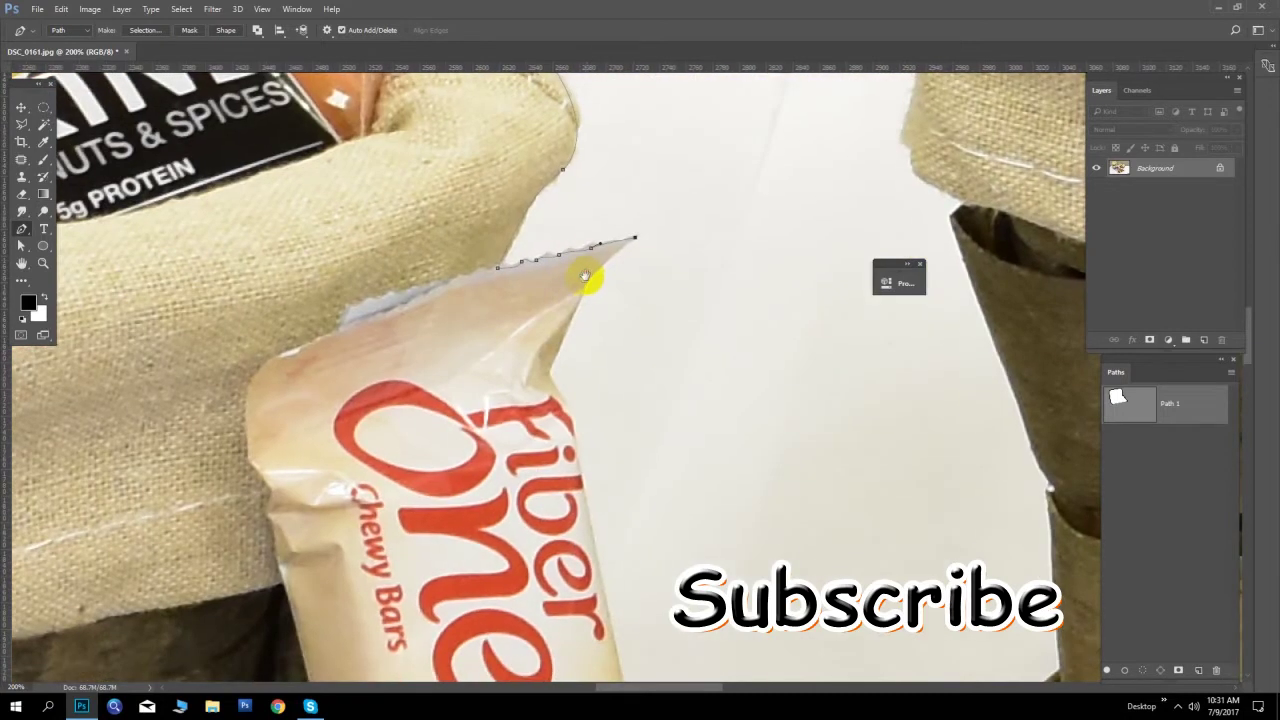
{"action": "left_click", "coordinate": [547, 374]}
{"action": "scroll", "coordinate": [558, 375], "scroll_direction": "down", "scroll_amount": 4}
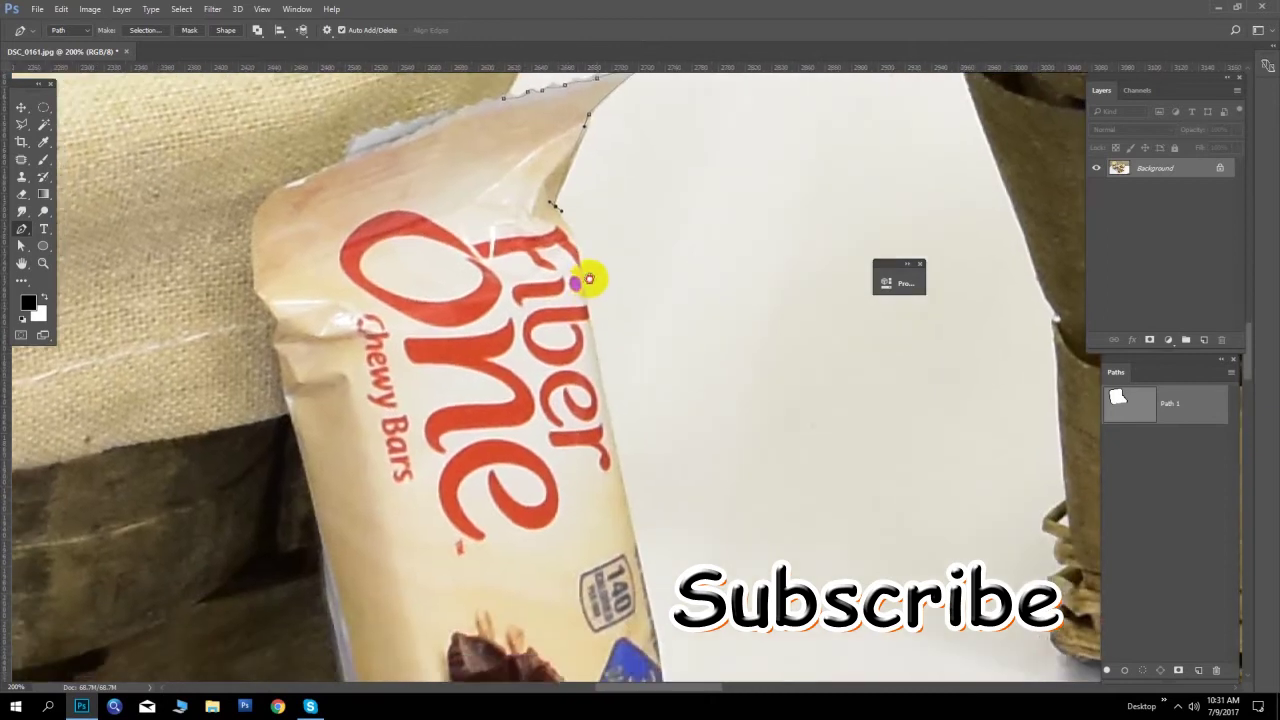
{"action": "left_click", "coordinate": [601, 400]}
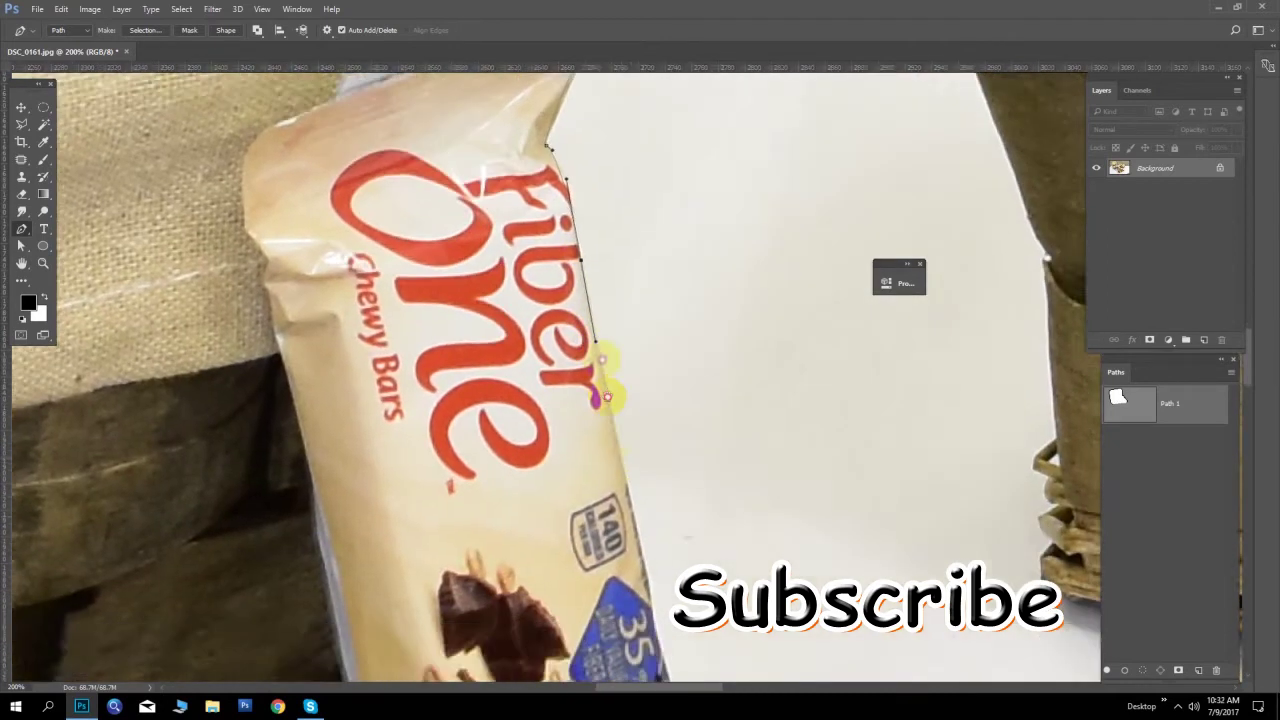
{"action": "scroll", "coordinate": [603, 390], "scroll_direction": "down", "scroll_amount": 7}
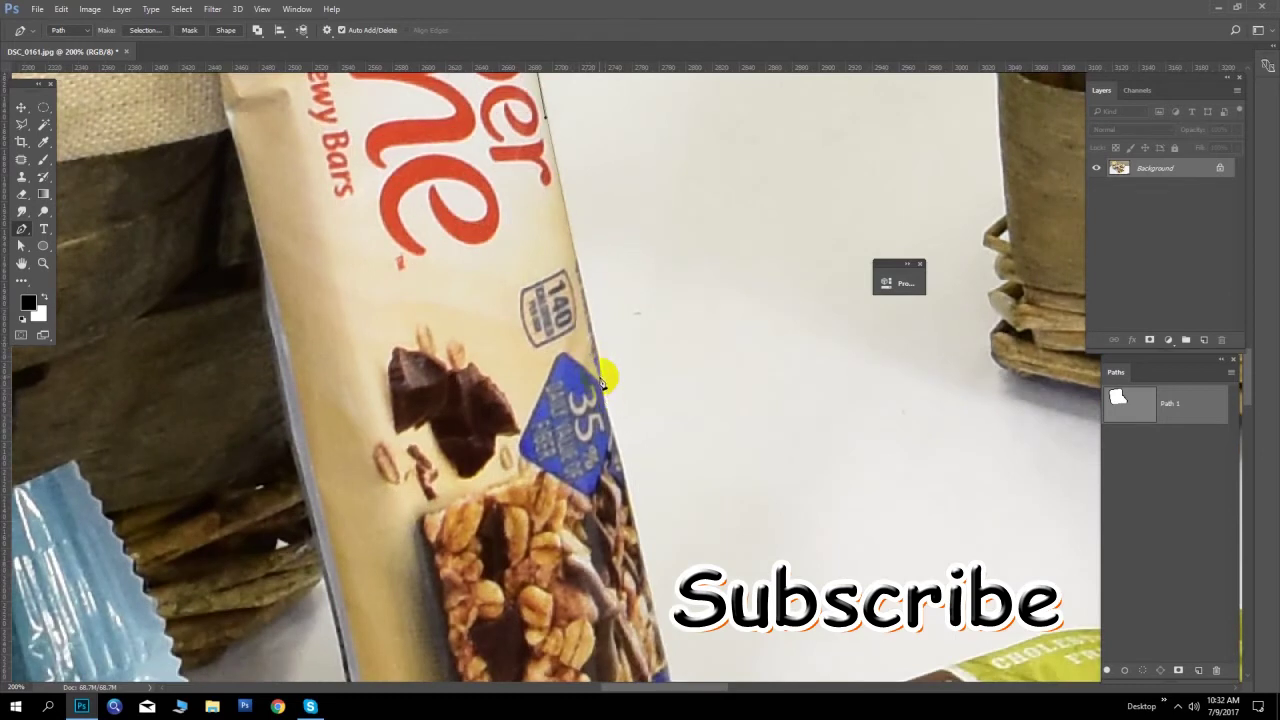
{"action": "left_click", "coordinate": [605, 407]}
{"action": "scroll", "coordinate": [605, 410], "scroll_direction": "down", "scroll_amount": 2}
{"action": "scroll", "coordinate": [594, 329], "scroll_direction": "down", "scroll_amount": 2}
{"action": "left_click", "coordinate": [650, 497]}
{"action": "left_click_drag", "start_coordinate": [650, 497], "coordinate": [647, 503]}
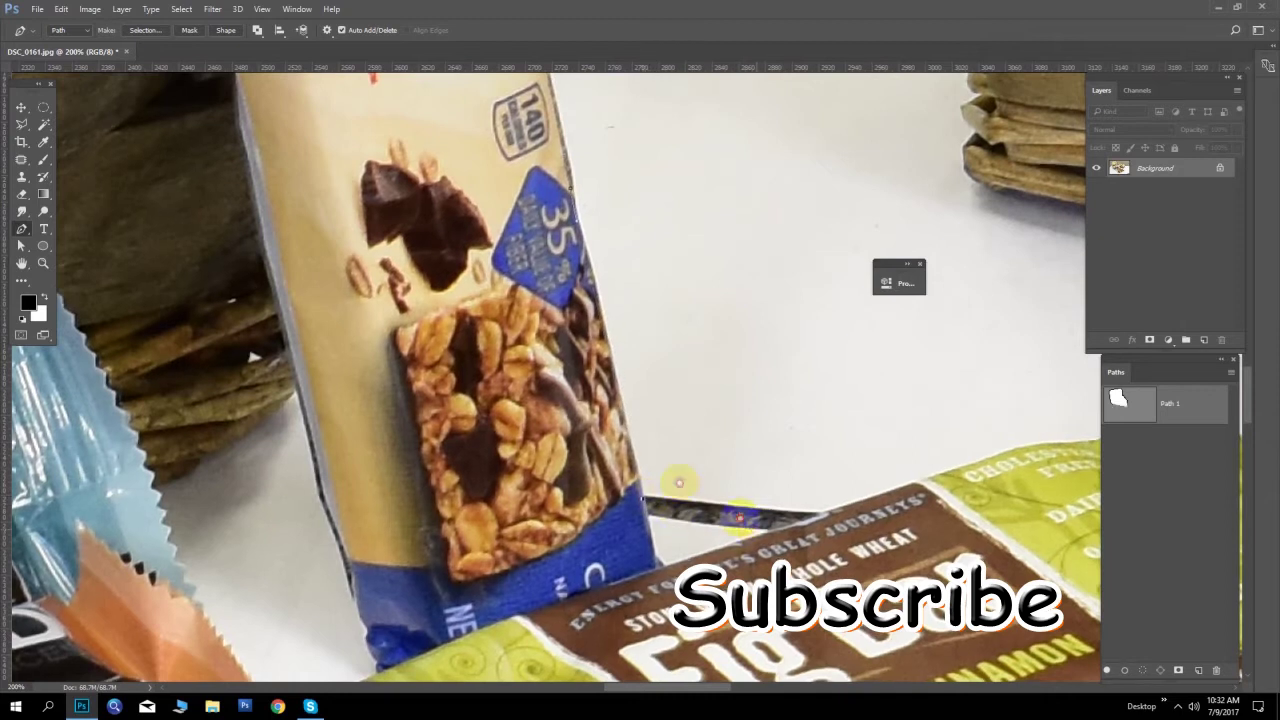
Set a curved anchor on the Fig Bar wrapper's top edge
{"action": "scroll", "coordinate": [680, 480], "scroll_direction": "down", "scroll_amount": 2}
{"action": "scroll", "coordinate": [680, 480], "scroll_direction": "right", "scroll_amount": 2}
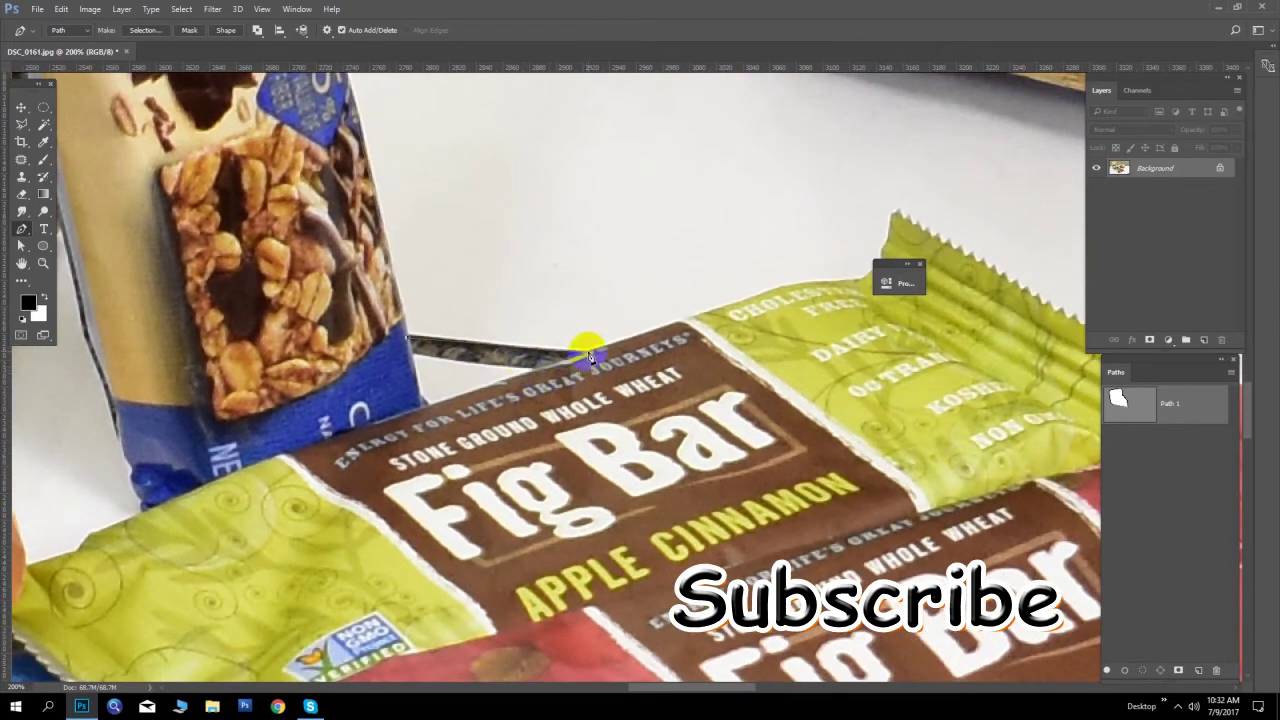
{"action": "scroll", "coordinate": [829, 329], "scroll_direction": "right", "scroll_amount": 3}
{"action": "scroll", "coordinate": [829, 329], "scroll_direction": "up", "scroll_amount": 1}
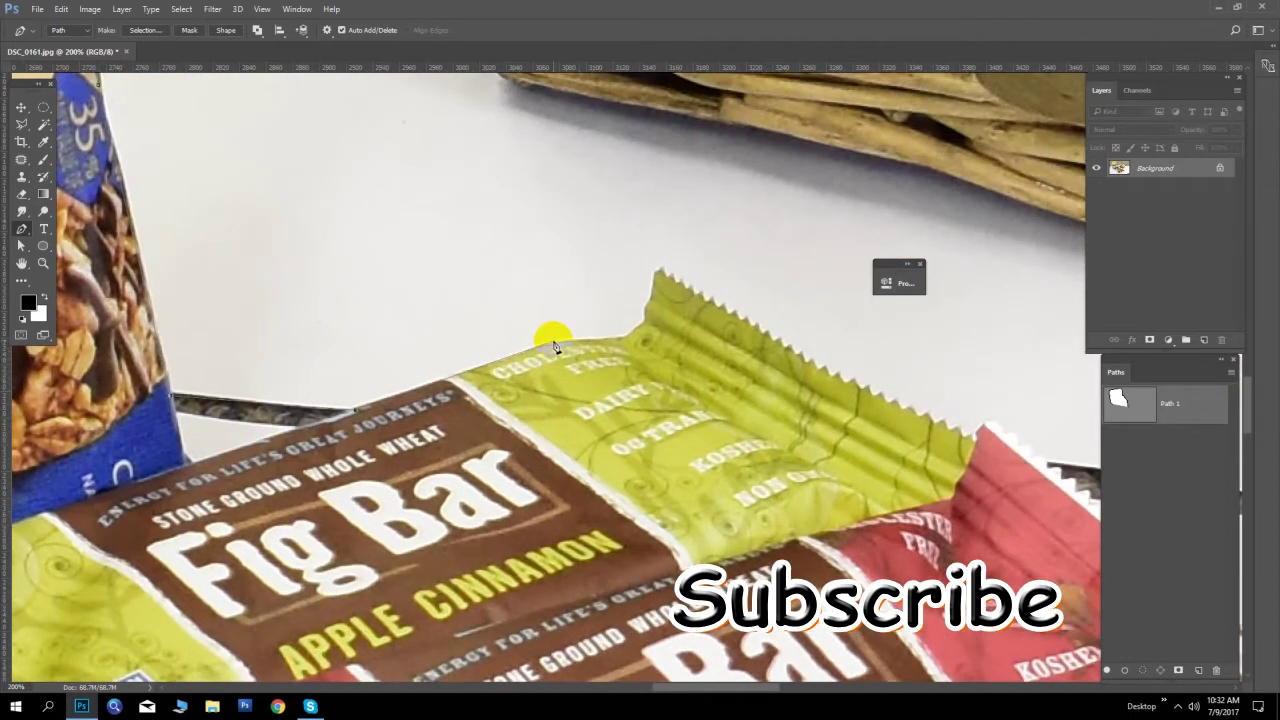
{"action": "left_click_drag", "start_coordinate": [555, 346], "coordinate": [619, 352]}
Anchor the path up to the green wrapper's tip and along its first serrated teeth
{"action": "scroll", "coordinate": [625, 348], "scroll_direction": "up", "scroll_amount": 1}
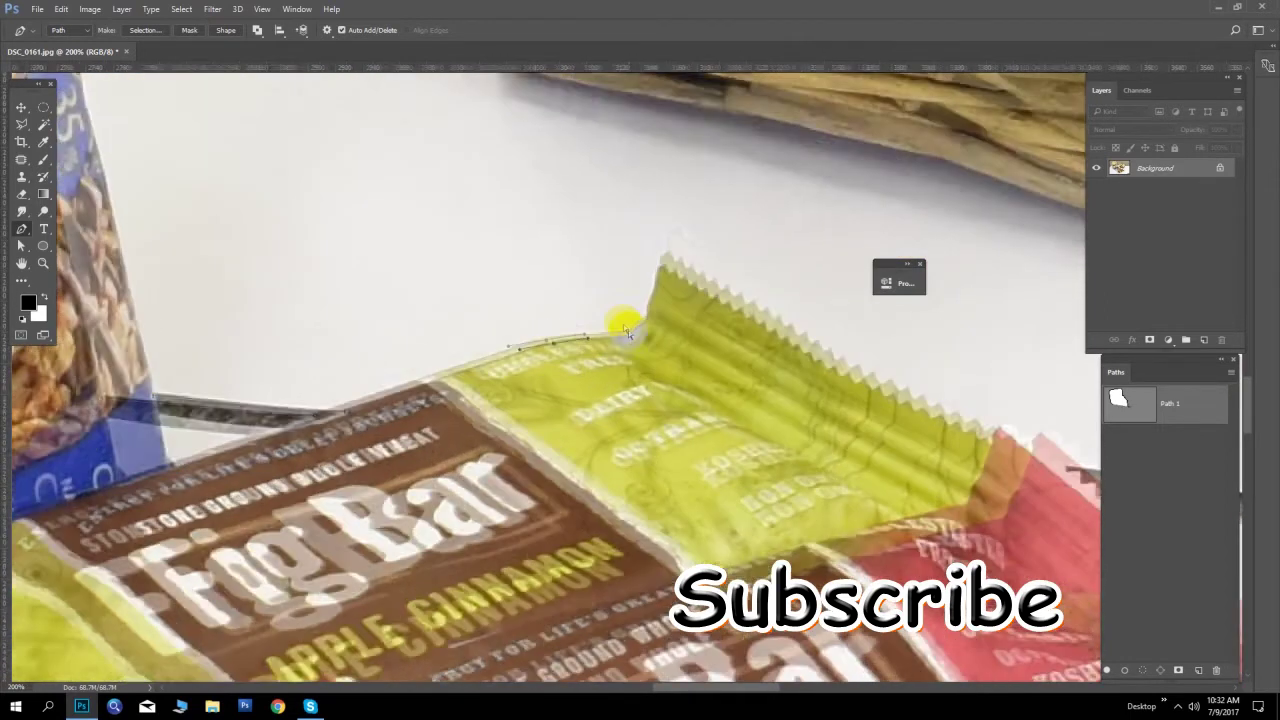
{"action": "left_click", "coordinate": [635, 316]}
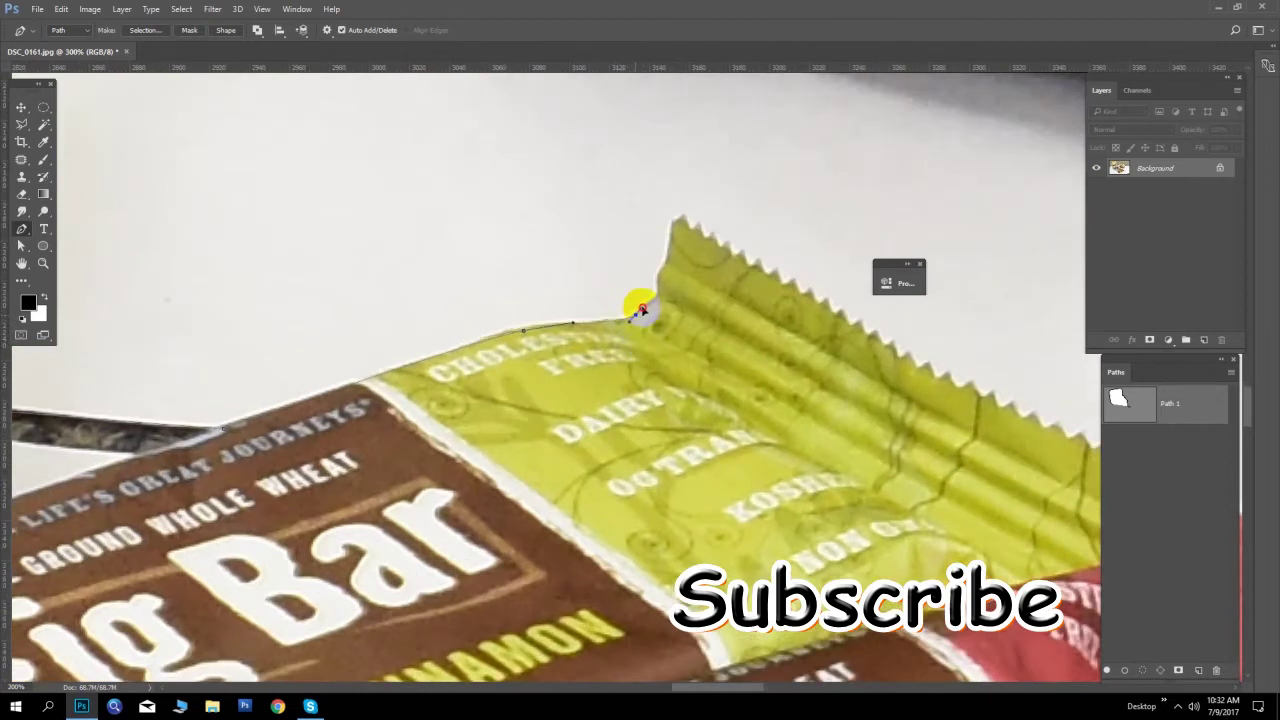
{"action": "left_click", "coordinate": [667, 263]}
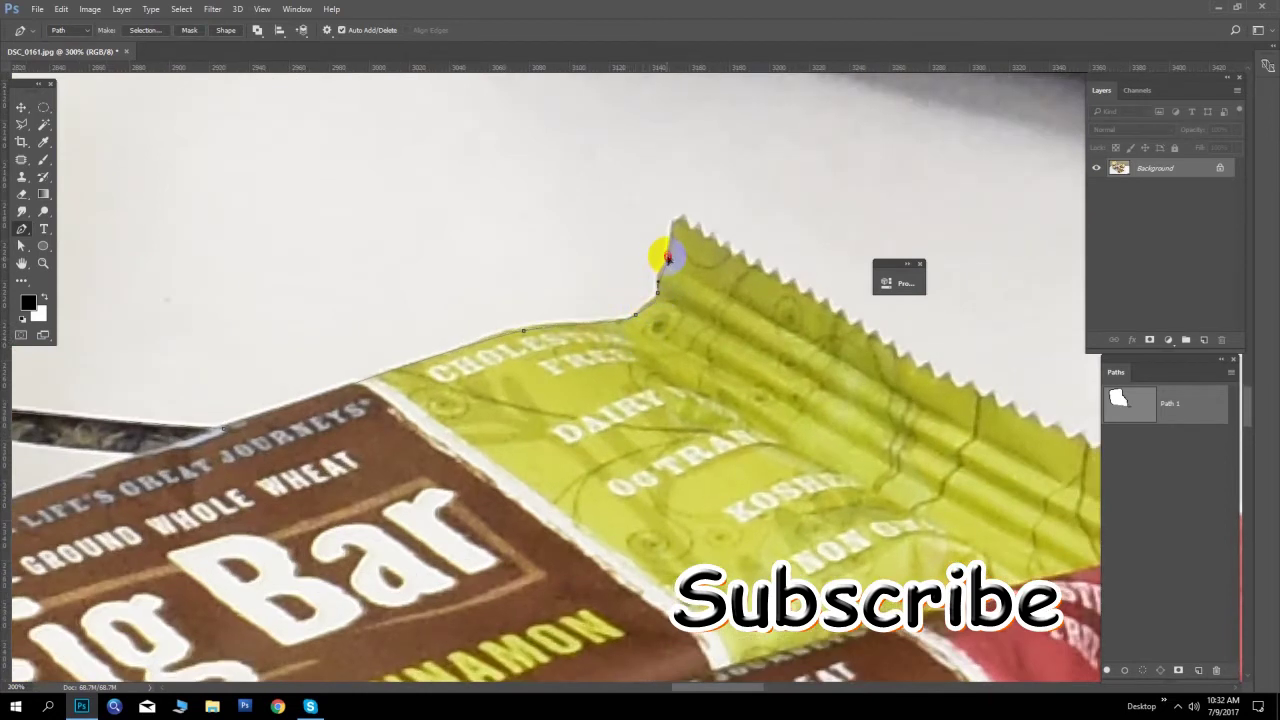
{"action": "left_click", "coordinate": [678, 220]}
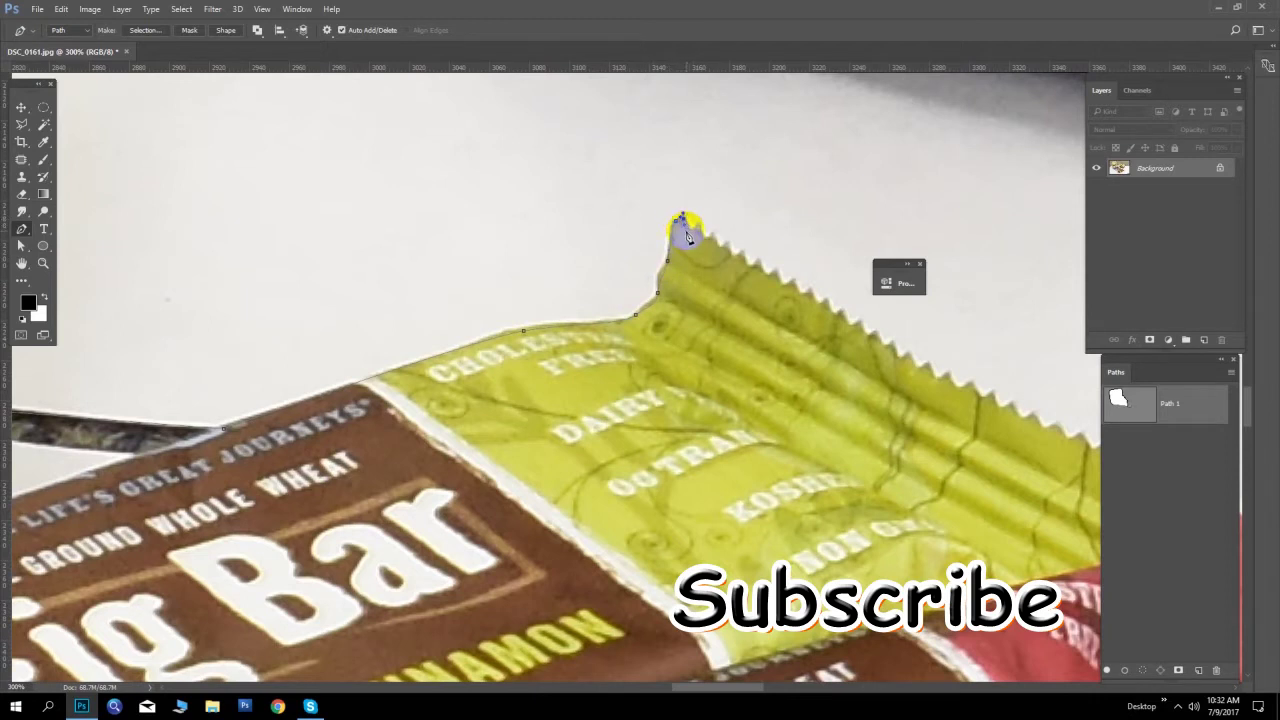
{"action": "left_click", "coordinate": [709, 237]}
{"action": "left_click", "coordinate": [720, 249]}
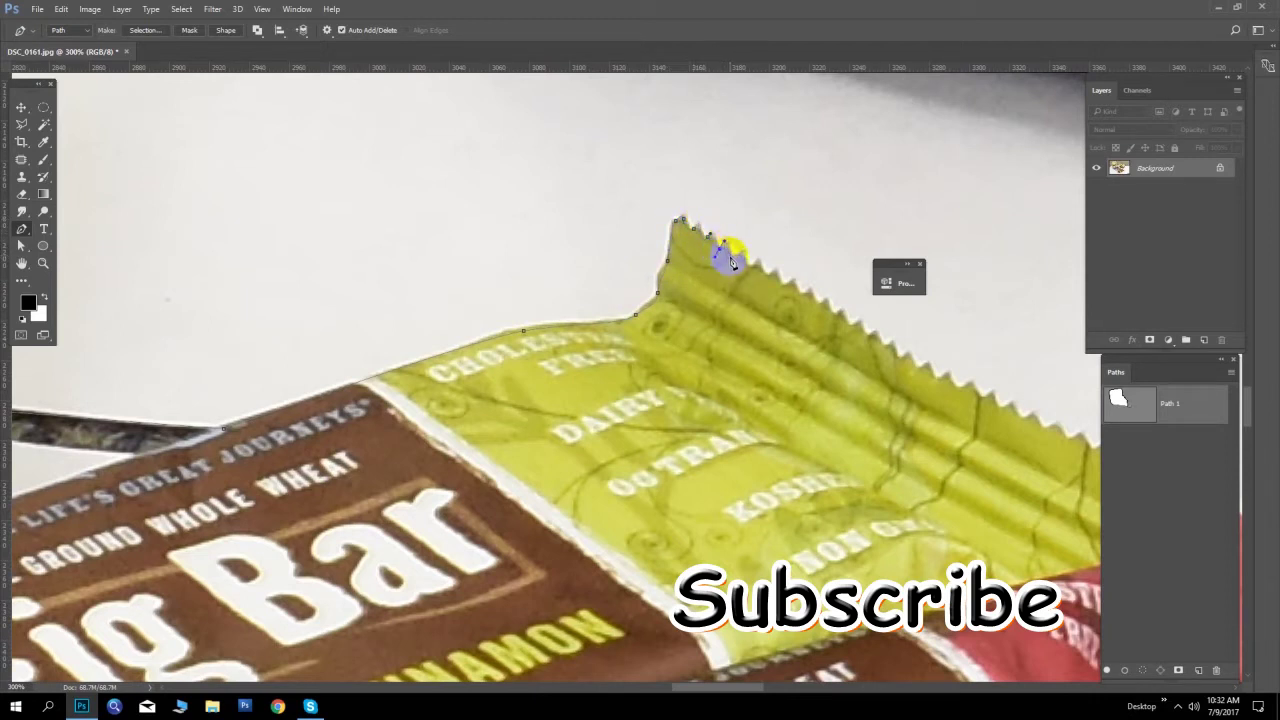
{"action": "left_click", "coordinate": [740, 258]}
{"action": "left_click", "coordinate": [772, 277]}
{"action": "left_click", "coordinate": [793, 288]}
{"action": "left_click", "coordinate": [803, 295]}
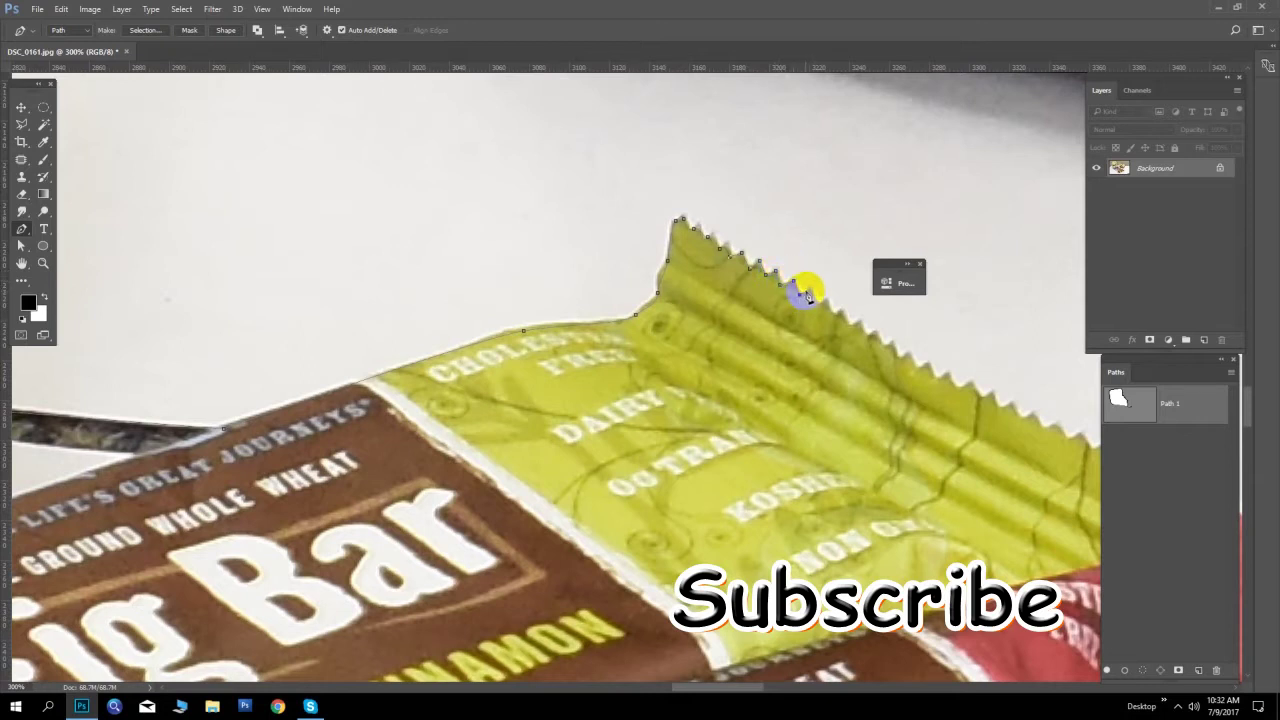
Continue the anchors tooth by tooth down the middle of the green wrapper's zigzag edge
{"action": "left_click_drag", "start_coordinate": [812, 293], "coordinate": [560, 315]}
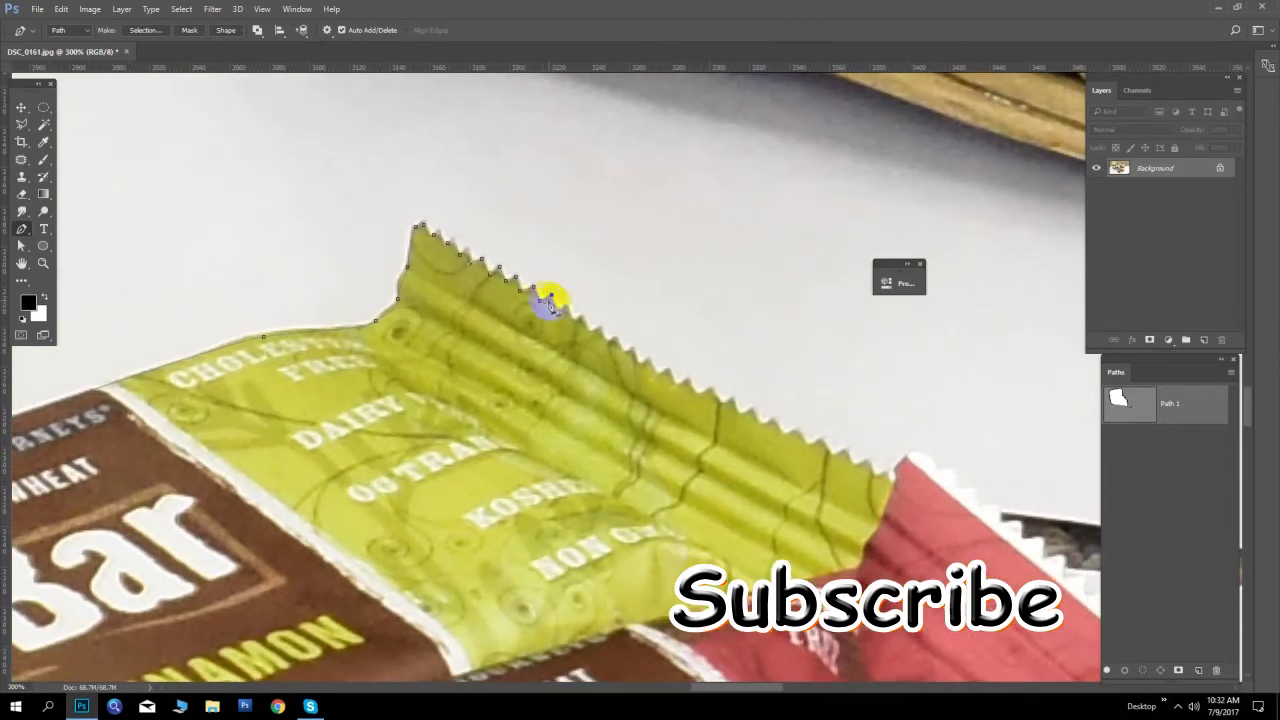
{"action": "left_click", "coordinate": [552, 299]}
{"action": "left_click", "coordinate": [566, 310]}
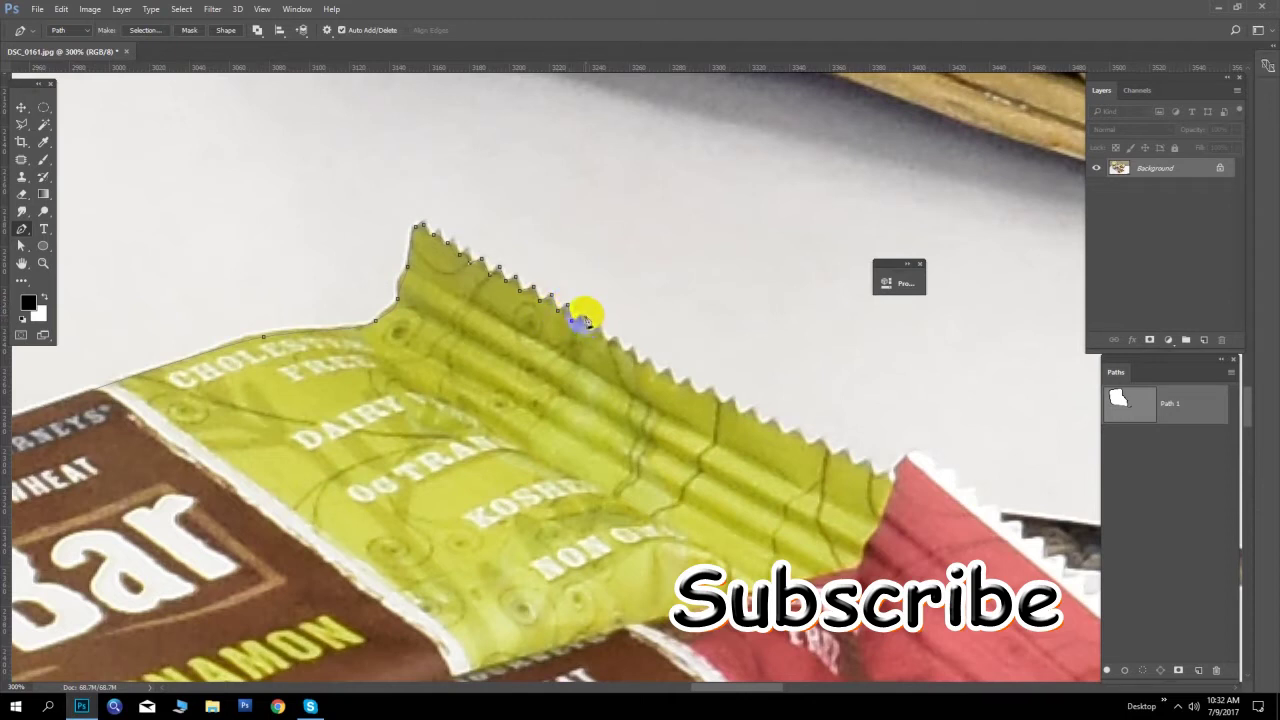
{"action": "left_click", "coordinate": [590, 341]}
{"action": "left_click", "coordinate": [601, 336]}
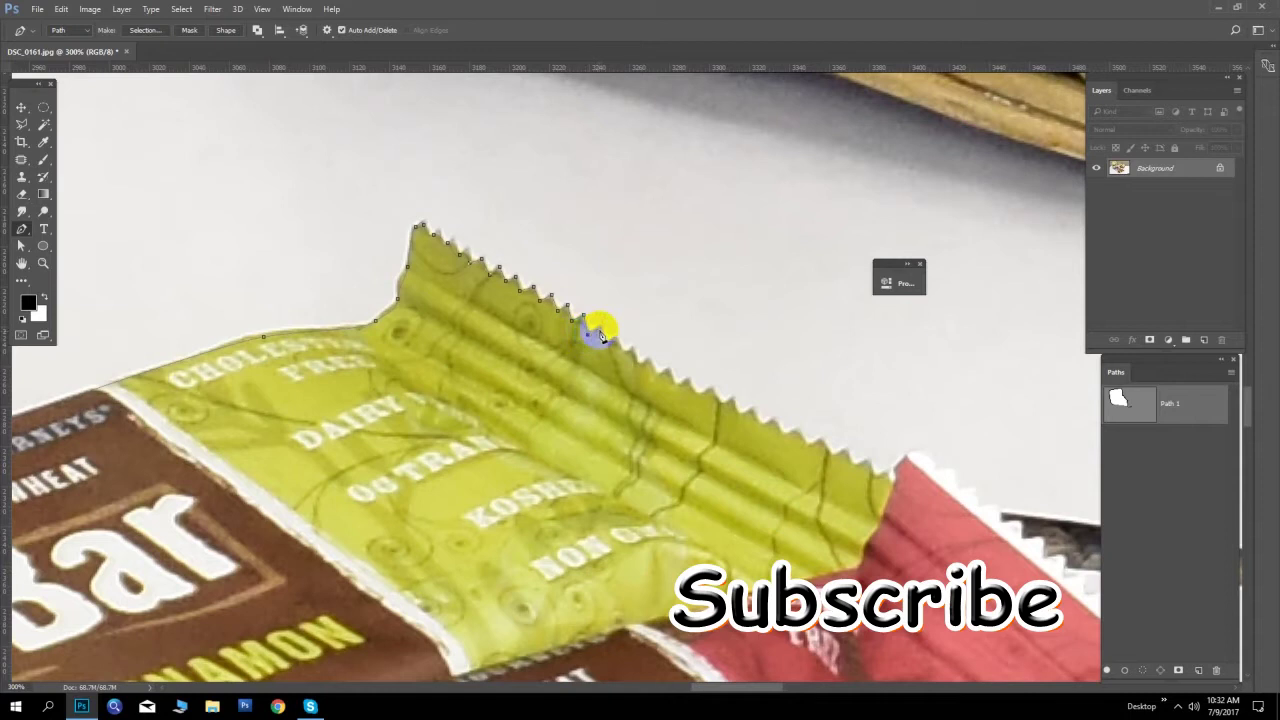
{"action": "left_click", "coordinate": [608, 346]}
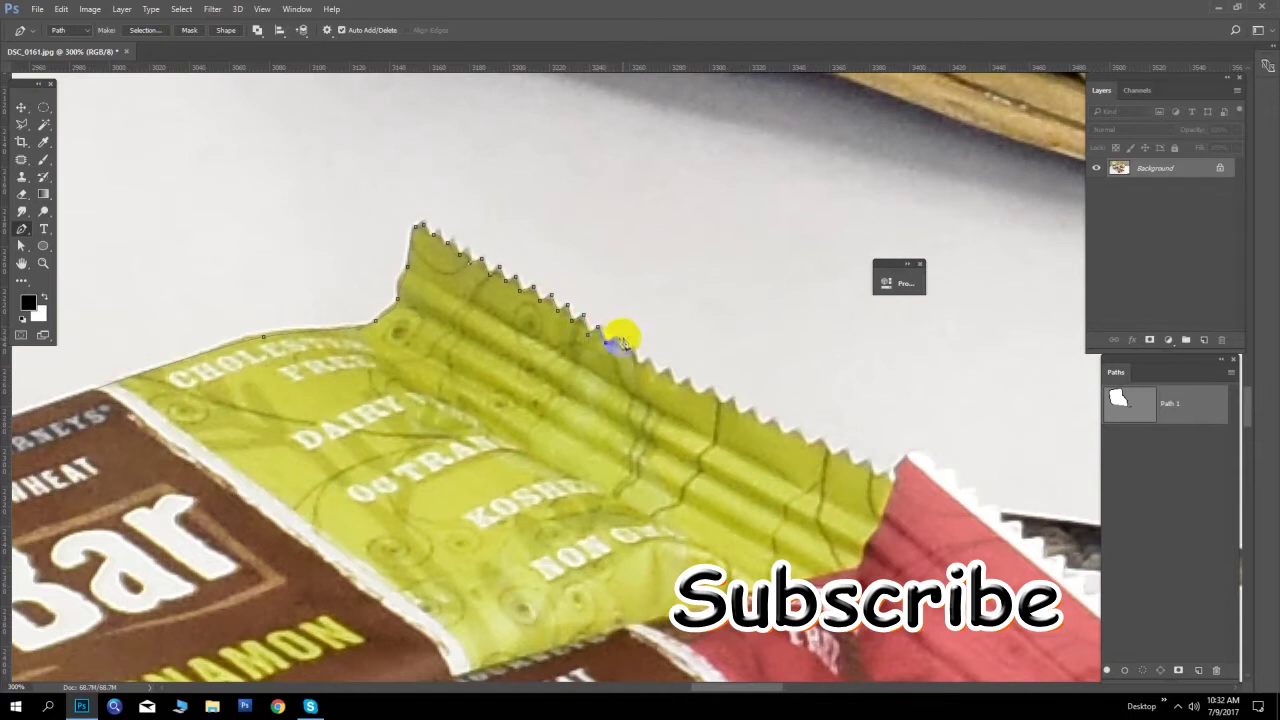
{"action": "left_click", "coordinate": [621, 356]}
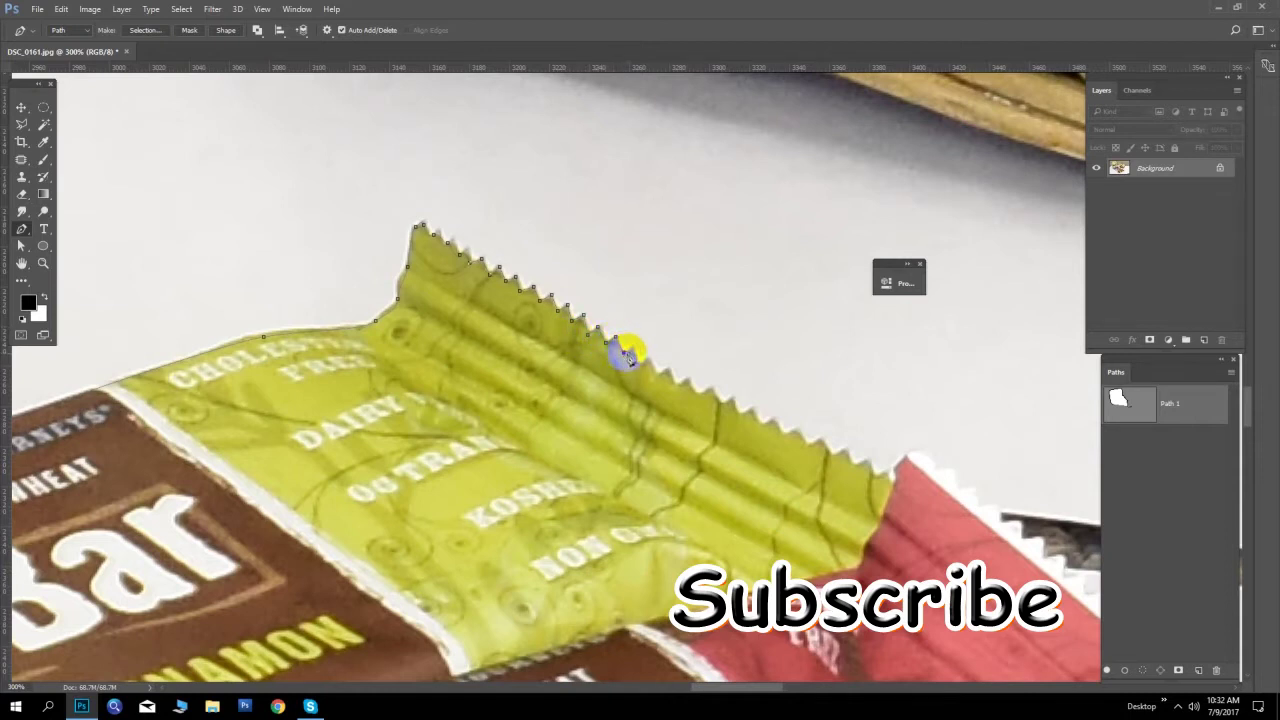
{"action": "left_click", "coordinate": [638, 367]}
{"action": "left_click", "coordinate": [655, 376]}
{"action": "left_click", "coordinate": [676, 389]}
Trace the lower stretch of the green wrapper's serrated edge with further anchors
{"action": "left_click", "coordinate": [693, 398]}
{"action": "left_click", "coordinate": [707, 395]}
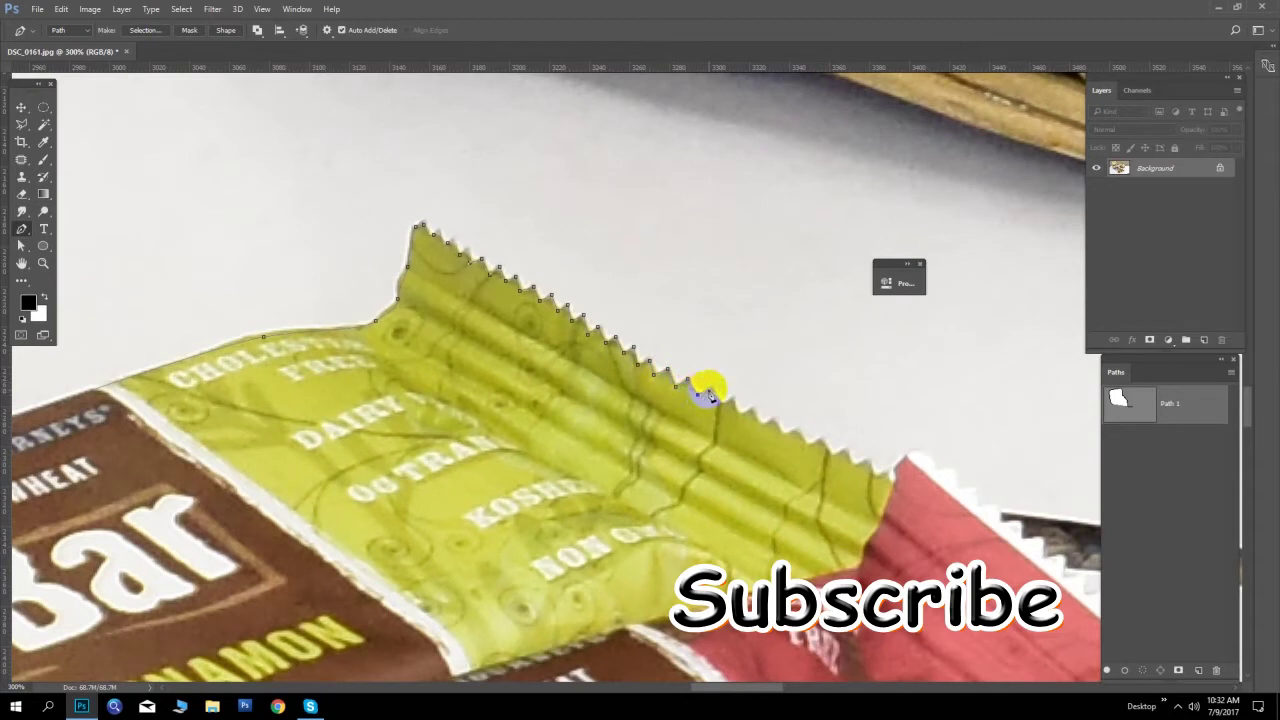
{"action": "left_click", "coordinate": [718, 406]}
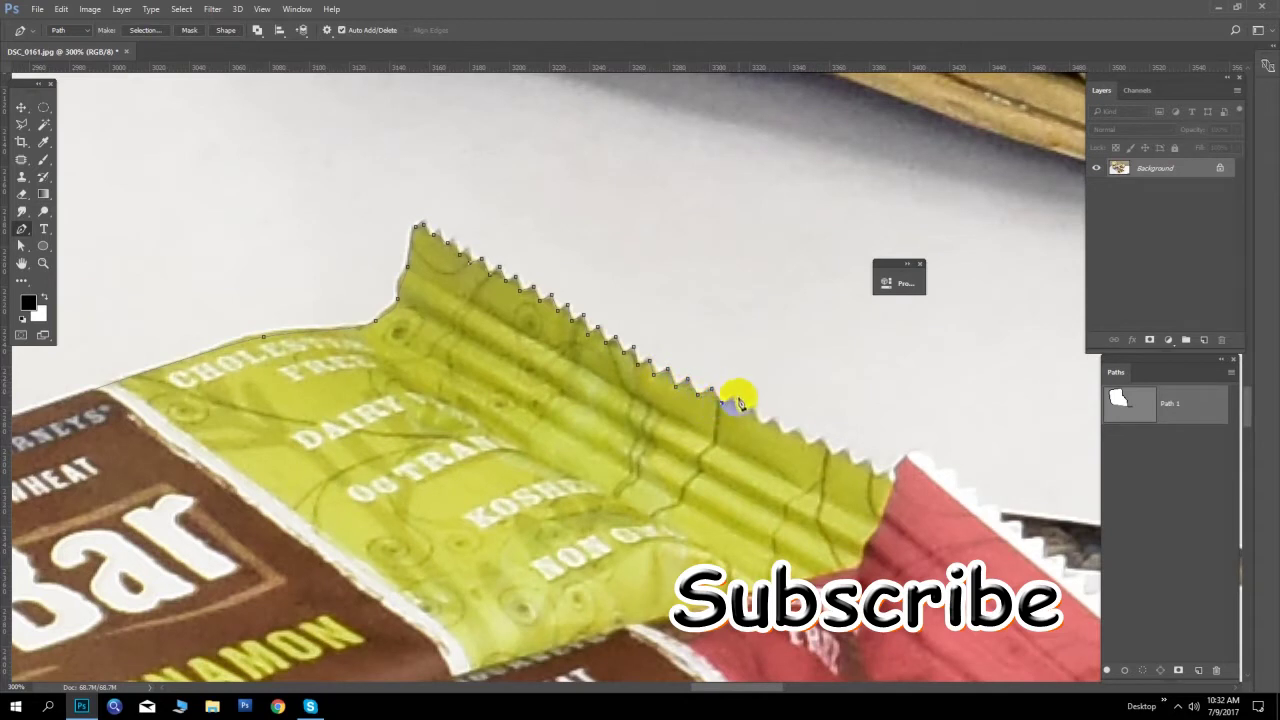
{"action": "left_click", "coordinate": [733, 414]}
{"action": "left_click", "coordinate": [750, 414]}
{"action": "left_click", "coordinate": [765, 425]}
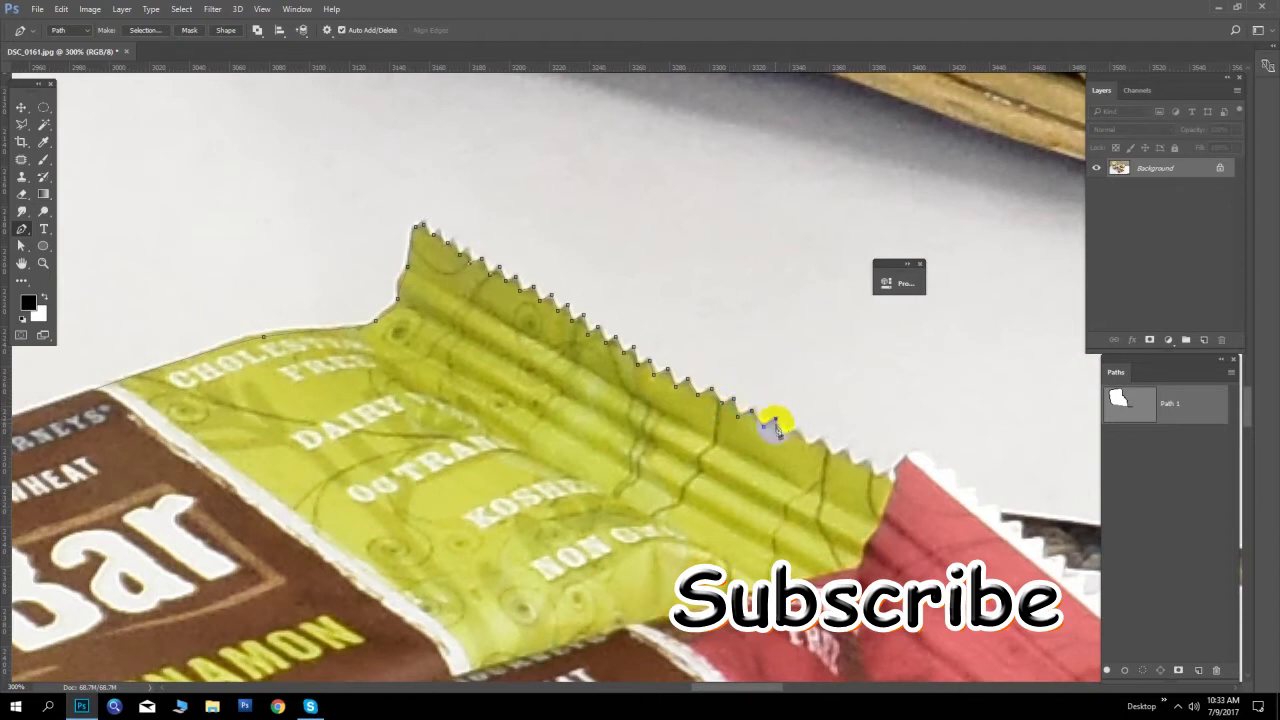
{"action": "left_click", "coordinate": [781, 433]}
{"action": "left_click", "coordinate": [806, 446]}
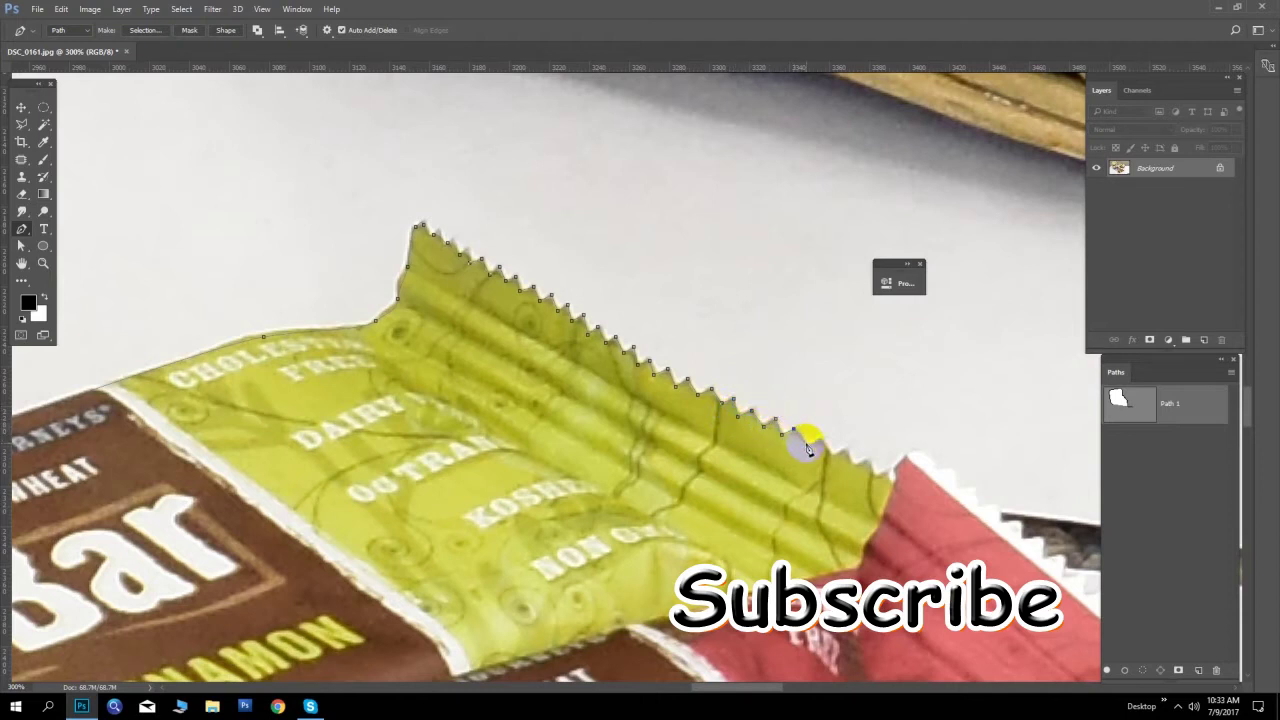
Finish the green edge and anchor the path at the red wrapper's corner
{"action": "left_click_drag", "start_coordinate": [810, 448], "coordinate": [622, 314]}
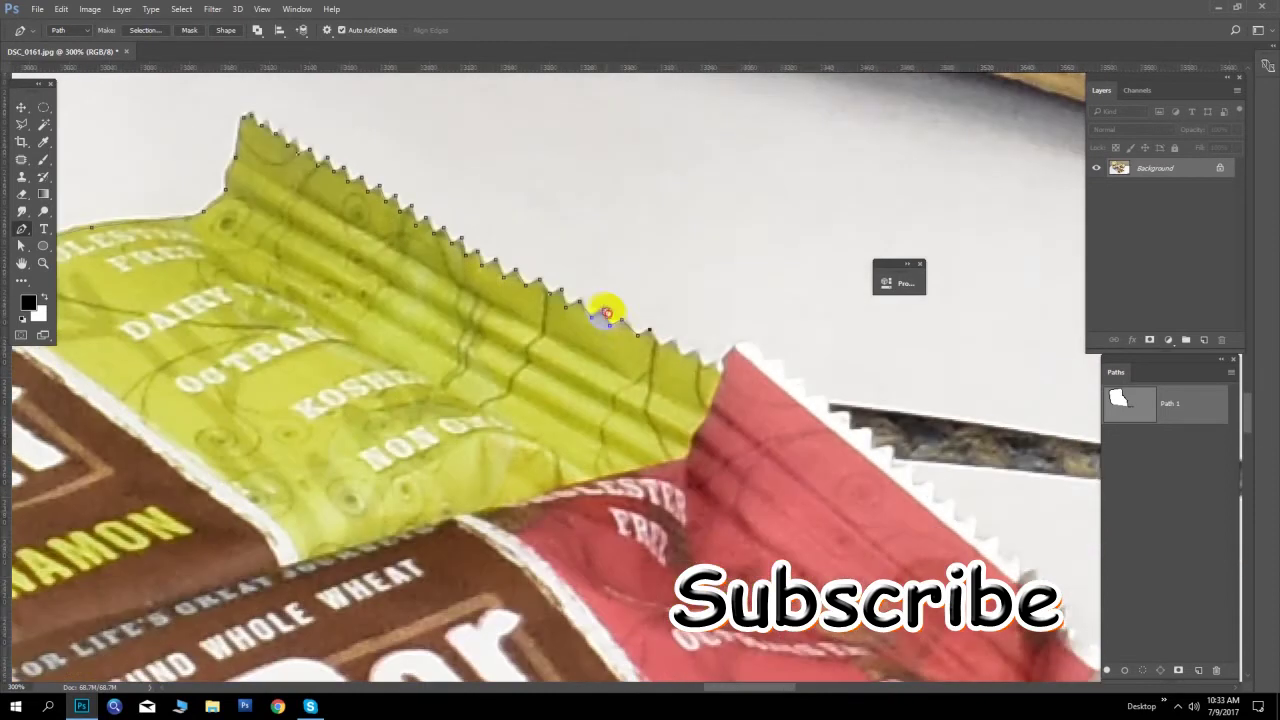
{"action": "left_click", "coordinate": [640, 336]}
{"action": "left_click", "coordinate": [656, 340]}
{"action": "left_click", "coordinate": [674, 348]}
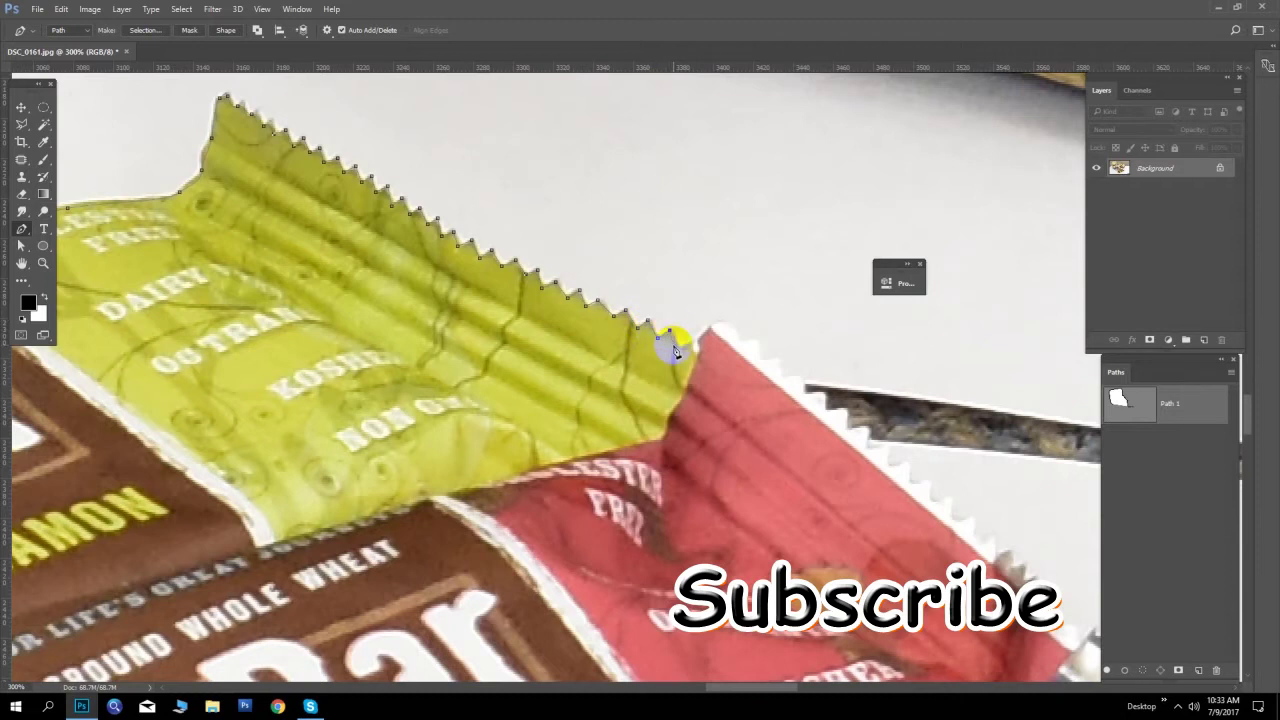
{"action": "left_click", "coordinate": [708, 327]}
Anchor the path at the red wrapper corner and along its first notched teeth
{"action": "mouse_move", "coordinate": [723, 334]}
{"action": "left_mouse_down"}
{"action": "mouse_move", "coordinate": [328, 262]}
{"action": "mouse_move", "coordinate": [246, 172]}
{"action": "left_mouse_up"}
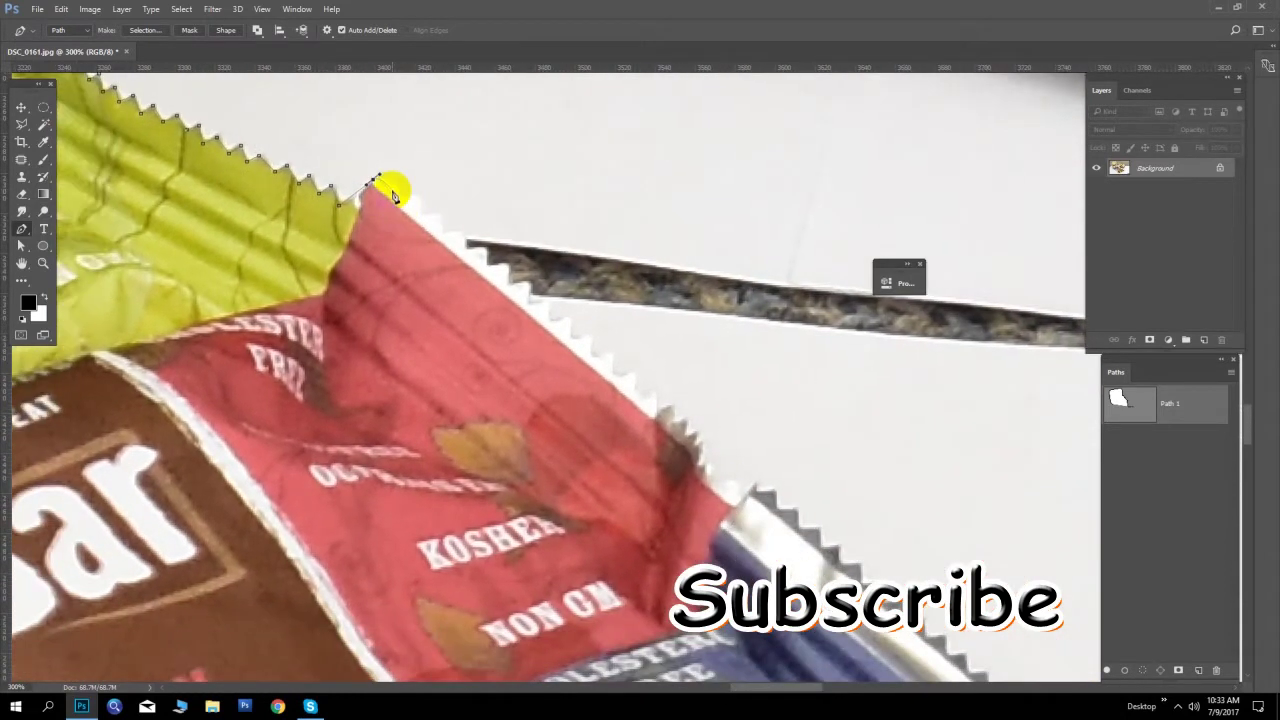
{"action": "left_click", "coordinate": [396, 190]}
{"action": "left_click", "coordinate": [420, 197]}
{"action": "left_click", "coordinate": [422, 216]}
{"action": "left_click", "coordinate": [440, 215]}
{"action": "left_click", "coordinate": [440, 232]}
{"action": "left_click", "coordinate": [464, 232]}
{"action": "left_click", "coordinate": [465, 249]}
Continue the anchors down the red wrapper's zigzag edge
{"action": "mouse_move", "coordinate": [488, 251]}
{"action": "left_mouse_down"}
{"action": "mouse_move", "coordinate": [490, 272]}
{"action": "mouse_move", "coordinate": [523, 290]}
{"action": "left_mouse_up"}
{"action": "left_click", "coordinate": [528, 288]}
{"action": "left_click", "coordinate": [530, 302]}
{"action": "left_click", "coordinate": [548, 305]}
{"action": "left_click", "coordinate": [568, 320]}
{"action": "left_click", "coordinate": [571, 342]}
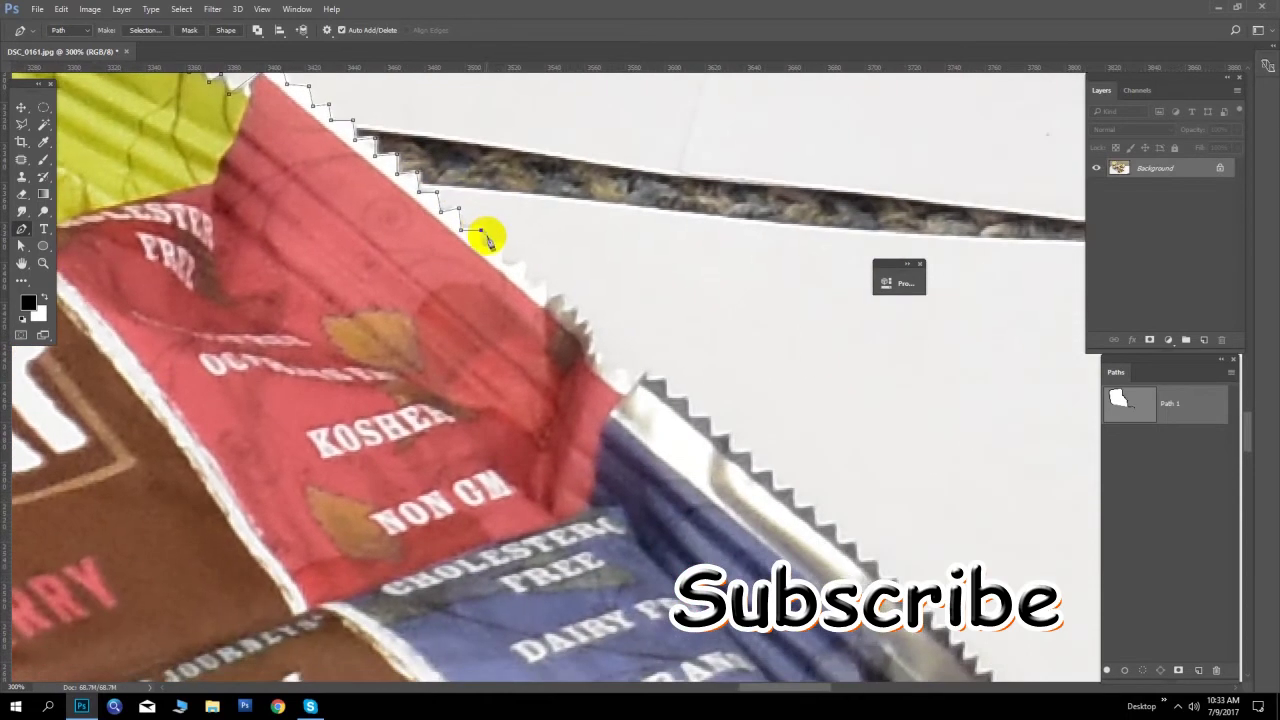
Trace the rest of the red edge to where it meets the silver wrapper
{"action": "left_click", "coordinate": [481, 243]}
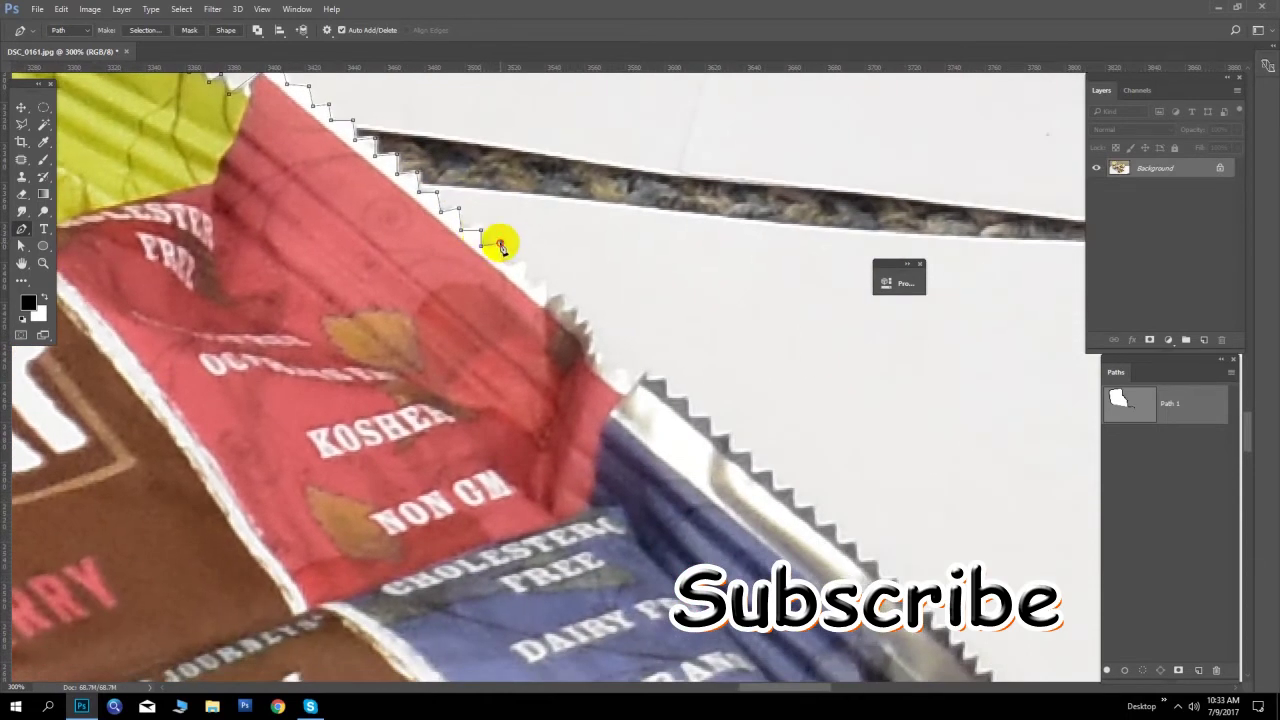
{"action": "left_click", "coordinate": [506, 269]}
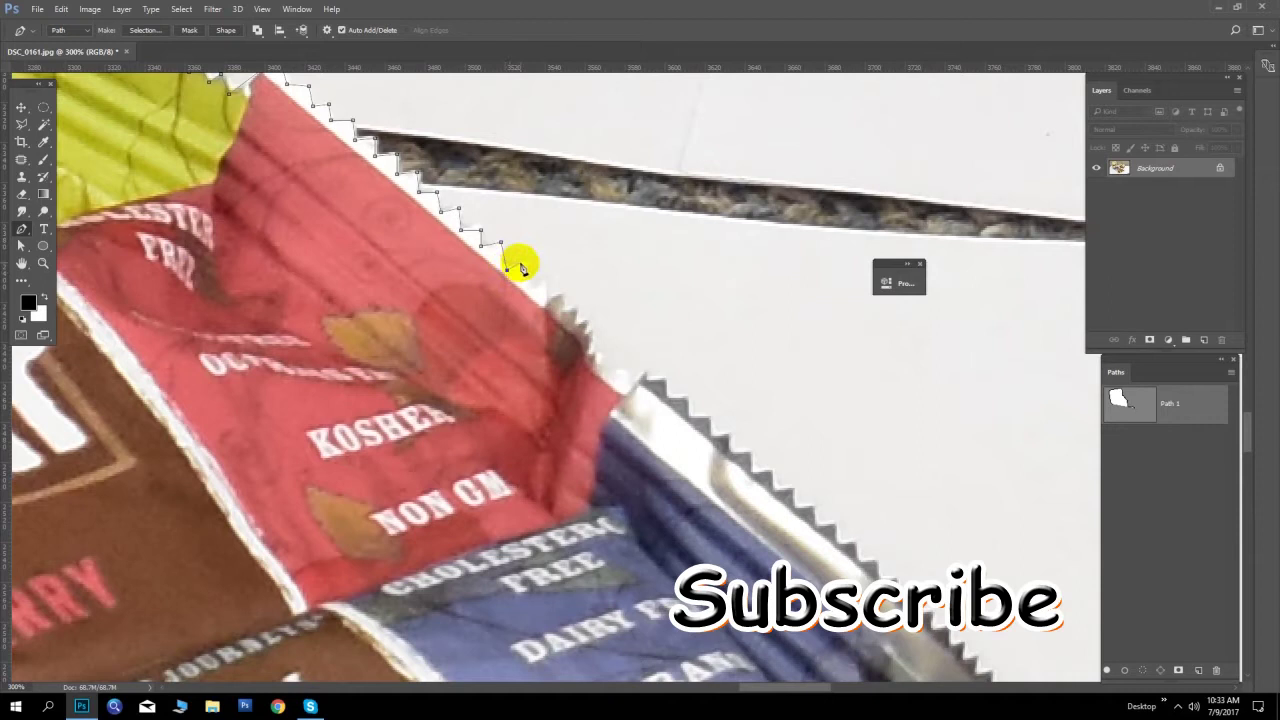
{"action": "left_click", "coordinate": [529, 287]}
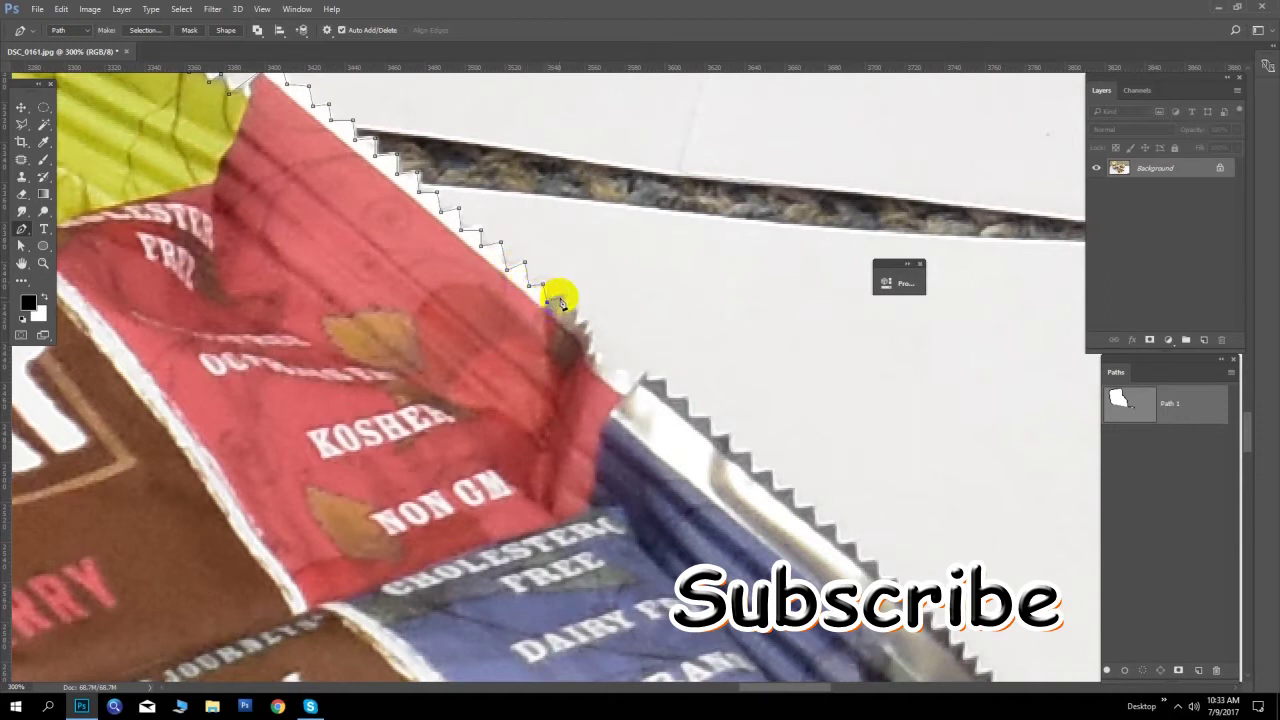
{"action": "left_click", "coordinate": [563, 315]}
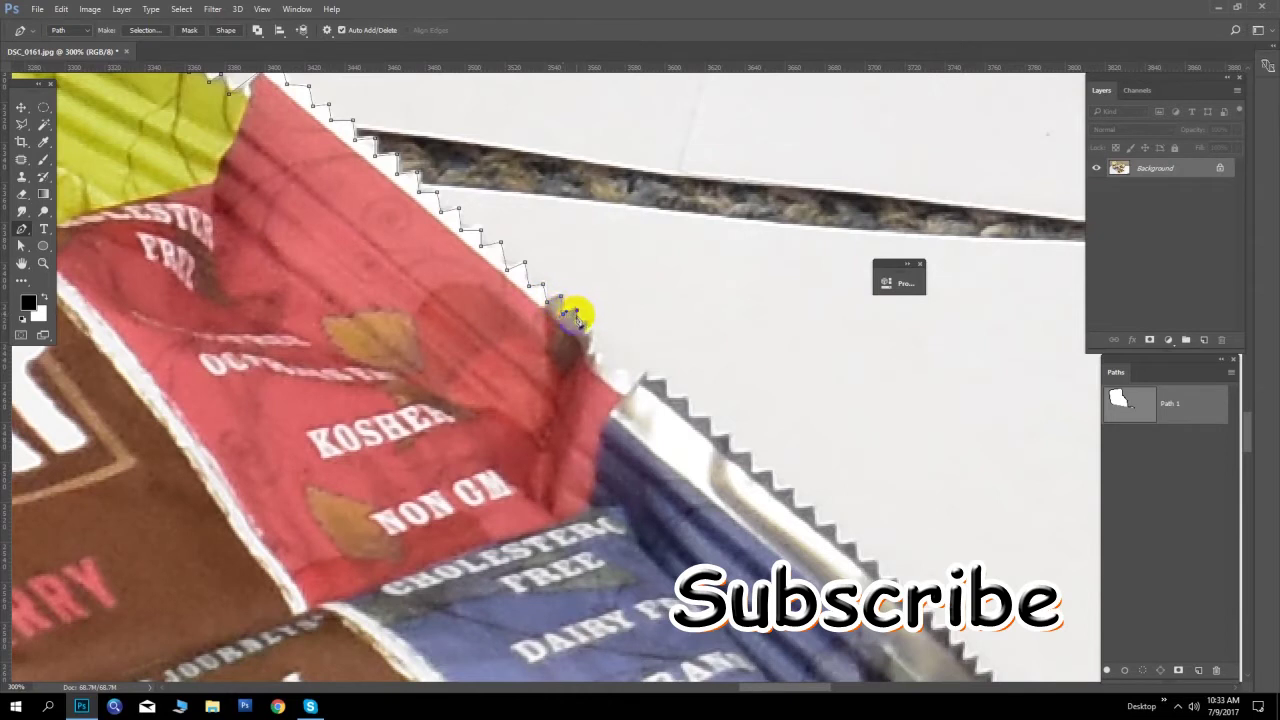
{"action": "left_click", "coordinate": [586, 341]}
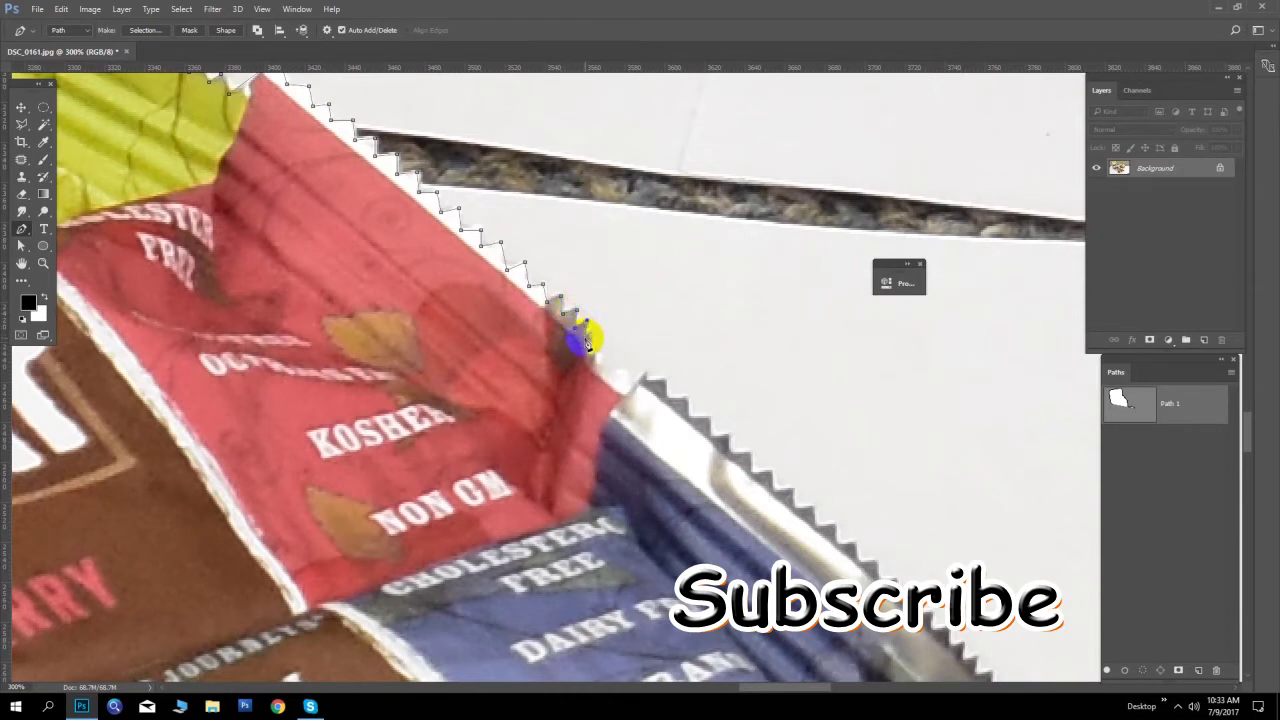
{"action": "left_click", "coordinate": [590, 356]}
{"action": "left_click", "coordinate": [598, 372]}
Trace the blue wrapper's serrated silver crimp tooth by tooth to about halfway along
{"action": "mouse_move", "coordinate": [598, 372]}
{"action": "left_mouse_down"}
{"action": "mouse_move", "coordinate": [486, 280]}
{"action": "mouse_move", "coordinate": [530, 270]}
{"action": "mouse_move", "coordinate": [532, 286]}
{"action": "mouse_move", "coordinate": [598, 323]}
{"action": "left_mouse_up"}
{"action": "left_click", "coordinate": [518, 294]}
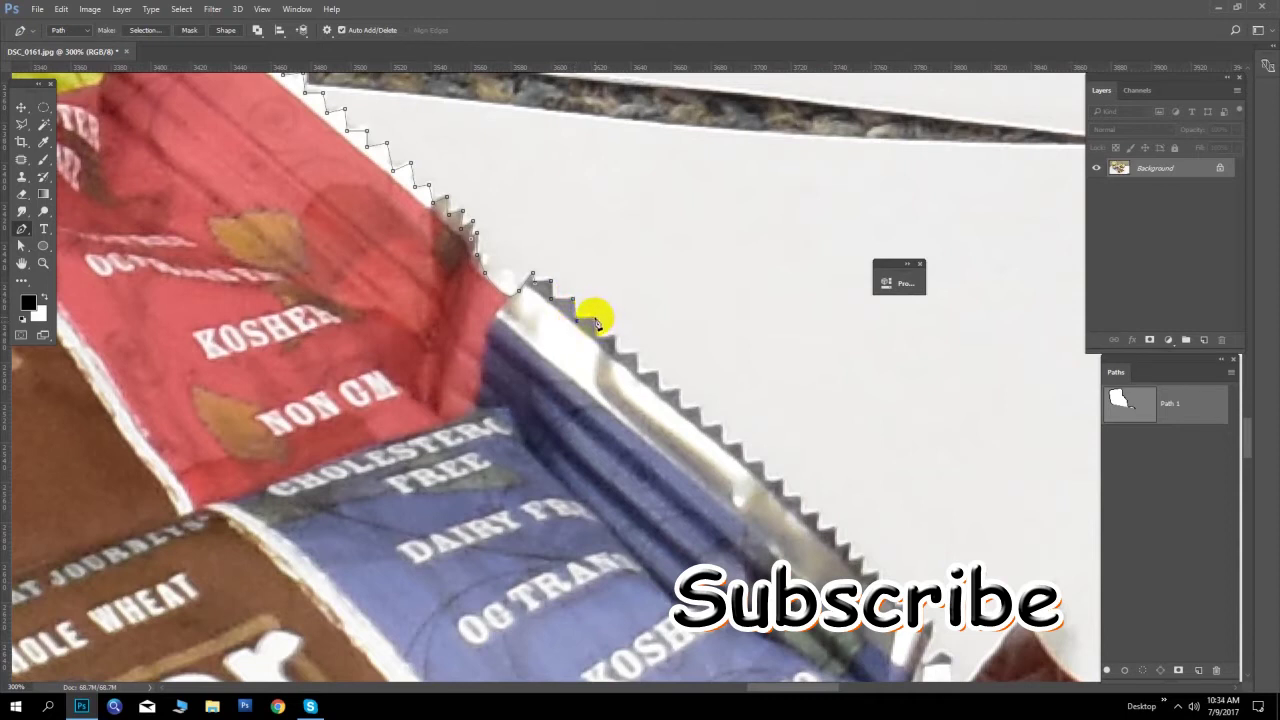
{"action": "left_click", "coordinate": [594, 320]}
{"action": "left_click", "coordinate": [598, 343]}
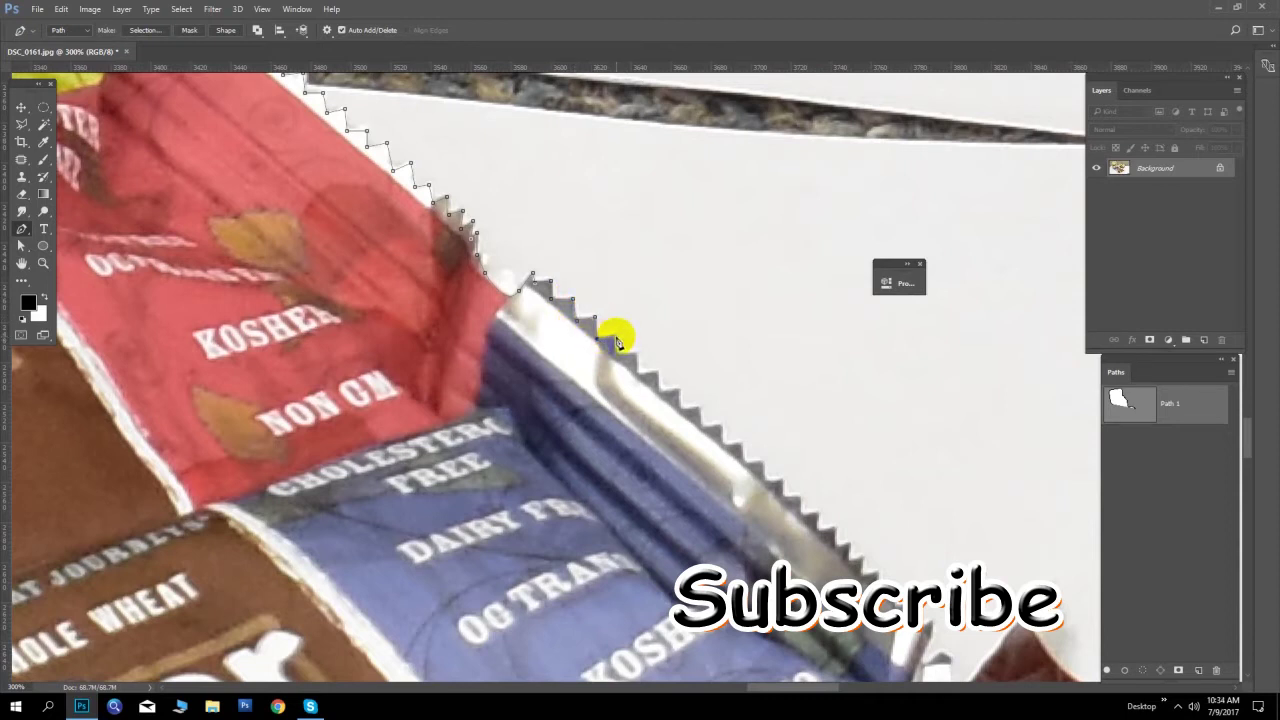
{"action": "left_click_drag", "start_coordinate": [657, 380], "coordinate": [490, 258]}
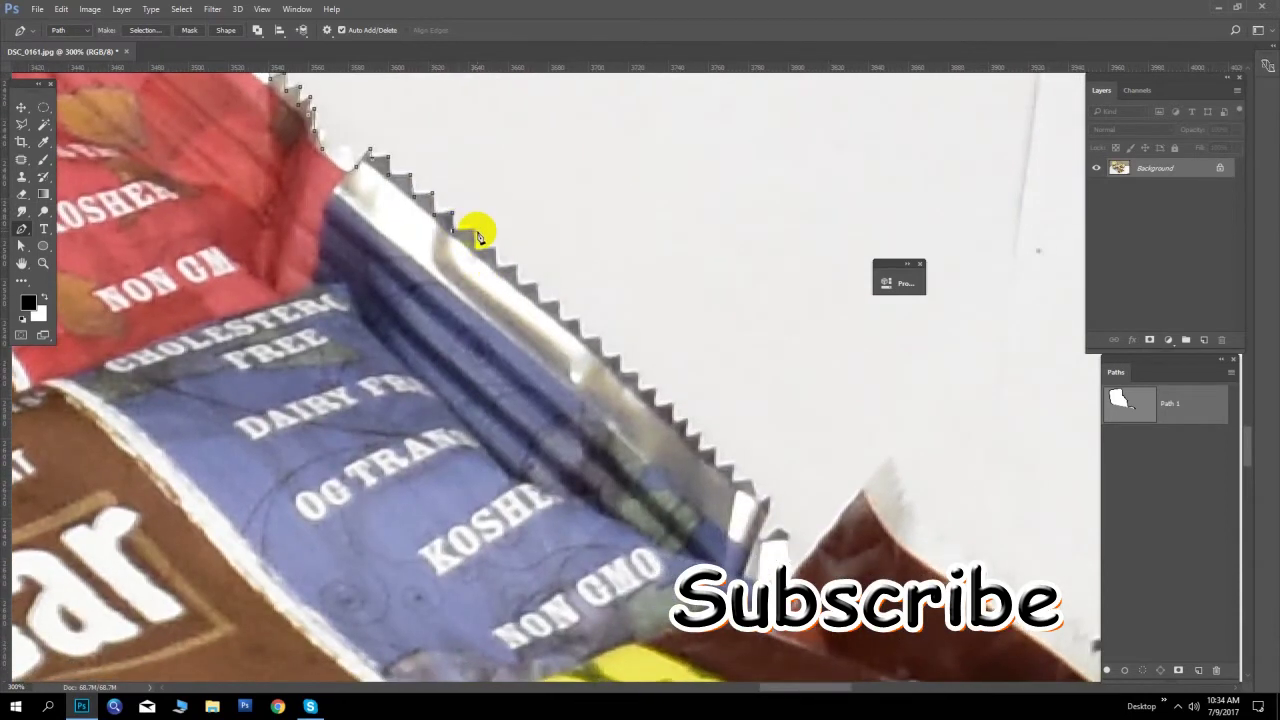
{"action": "left_click", "coordinate": [475, 233]}
{"action": "left_click", "coordinate": [496, 266]}
{"action": "left_click", "coordinate": [518, 283]}
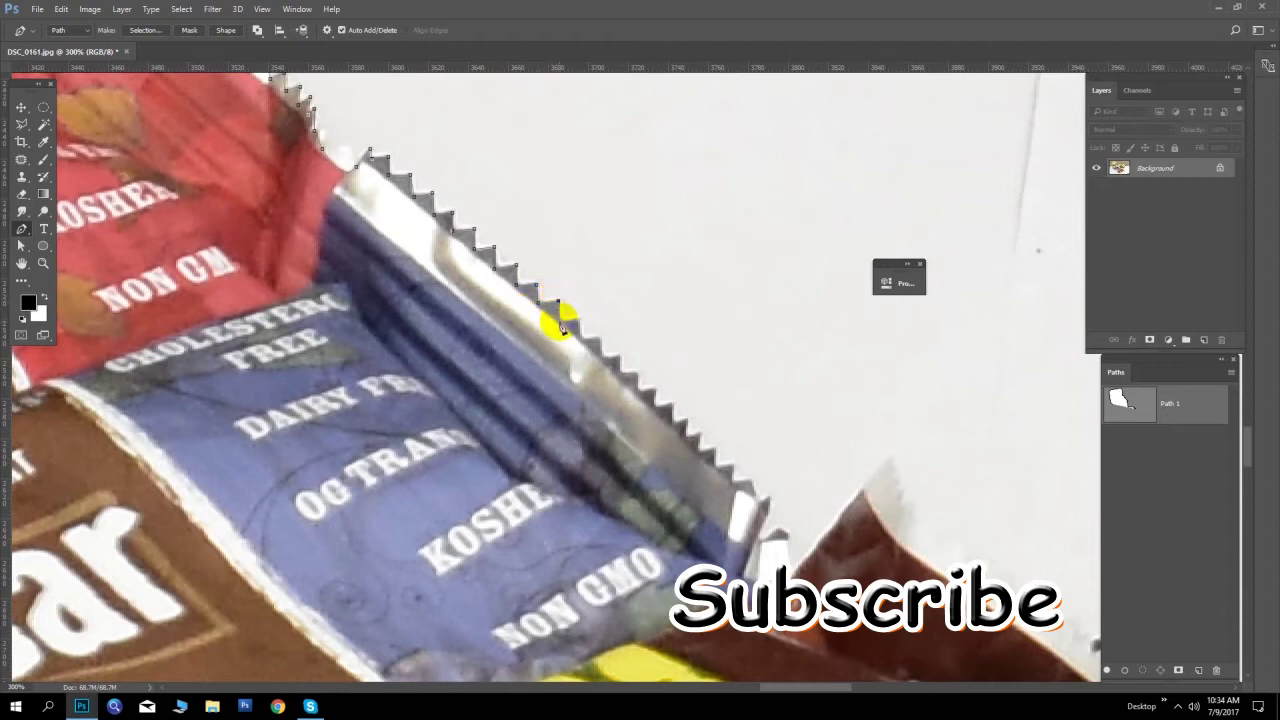
{"action": "left_click", "coordinate": [562, 324]}
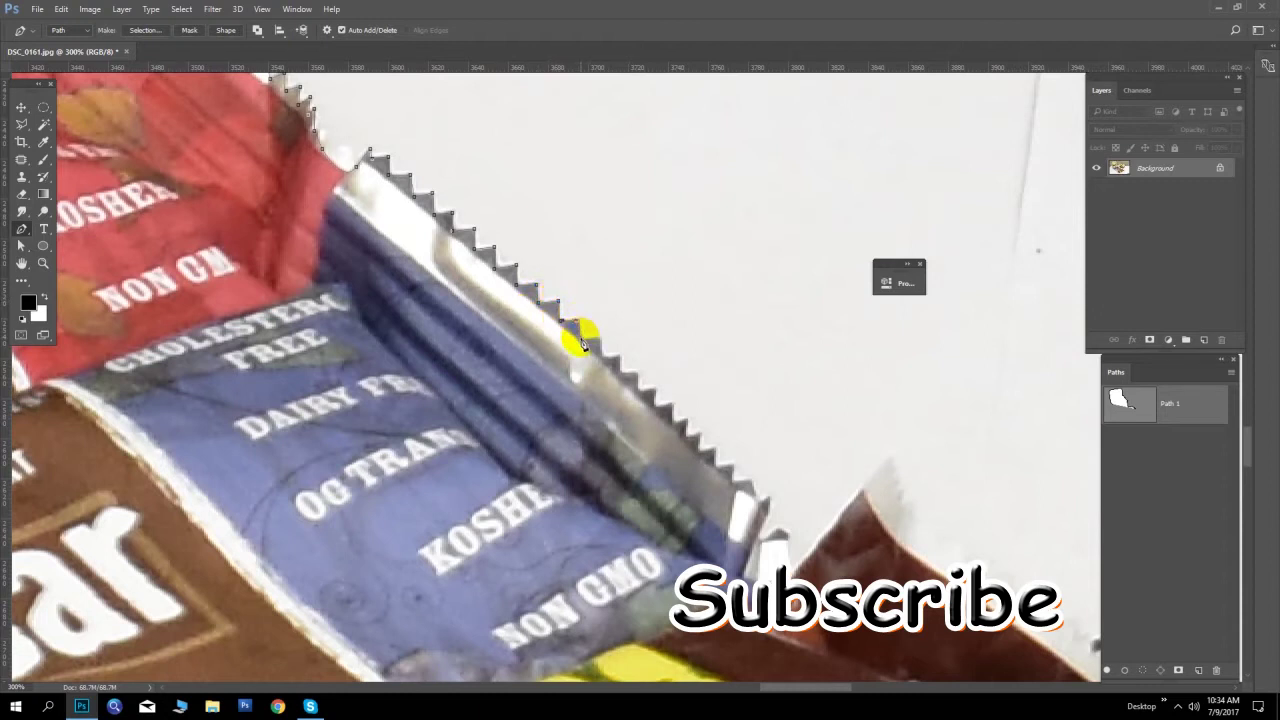
{"action": "left_click", "coordinate": [582, 340]}
{"action": "left_click", "coordinate": [604, 352]}
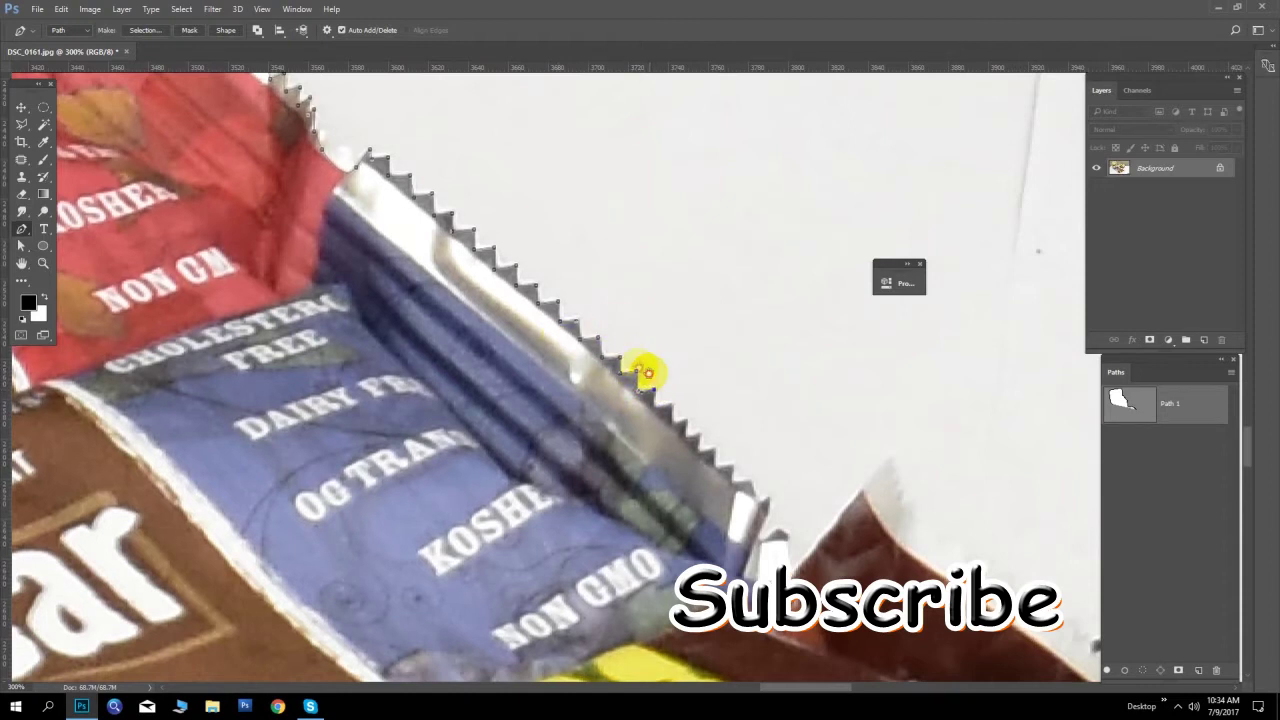
{"action": "left_click_drag", "start_coordinate": [645, 368], "coordinate": [445, 108]}
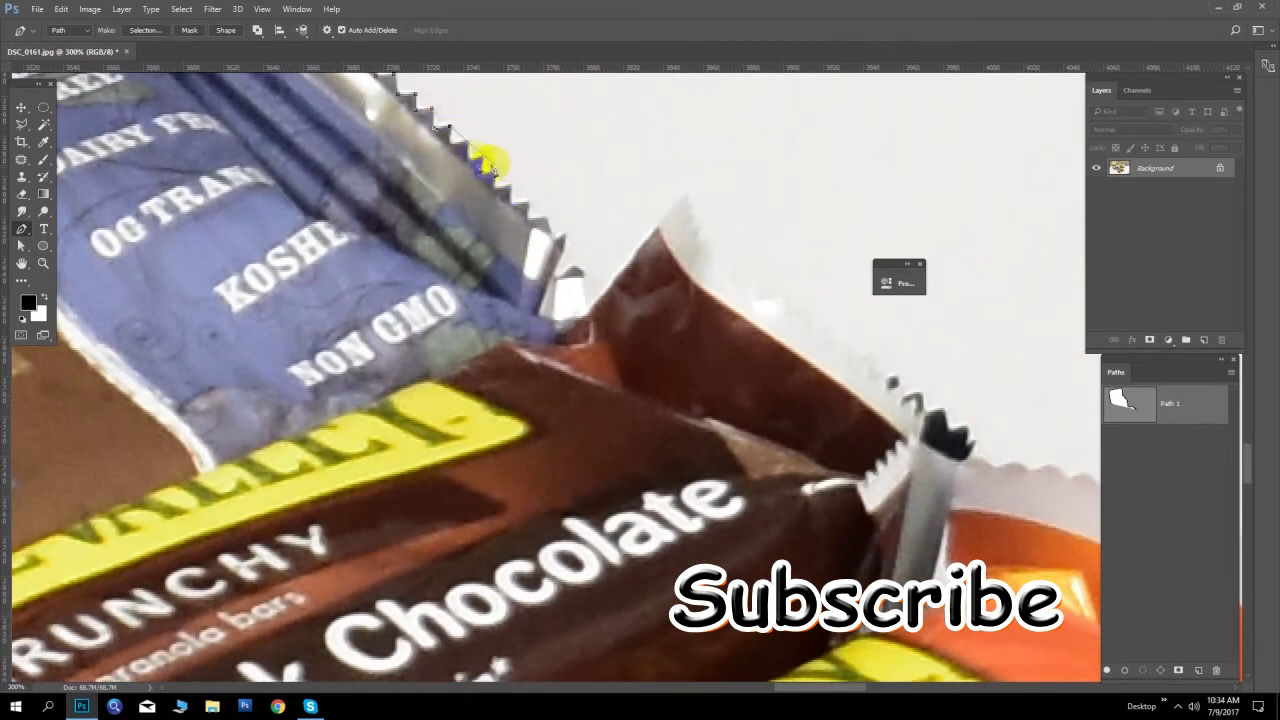
Anchor the path down the serrated wrapper edges toward the chocolate wrapper corner
{"action": "left_click", "coordinate": [448, 128]}
{"action": "left_click", "coordinate": [528, 207]}
{"action": "left_click", "coordinate": [548, 220]}
{"action": "left_click", "coordinate": [563, 262]}
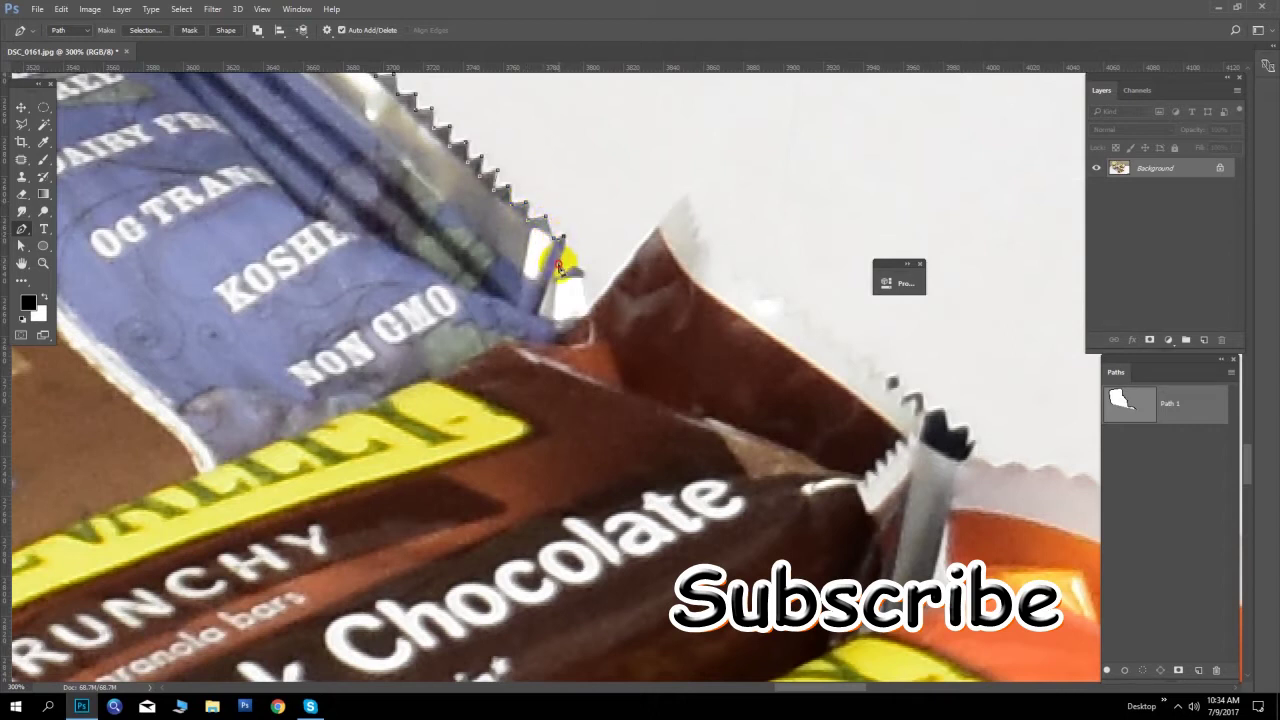
{"action": "left_click", "coordinate": [572, 268]}
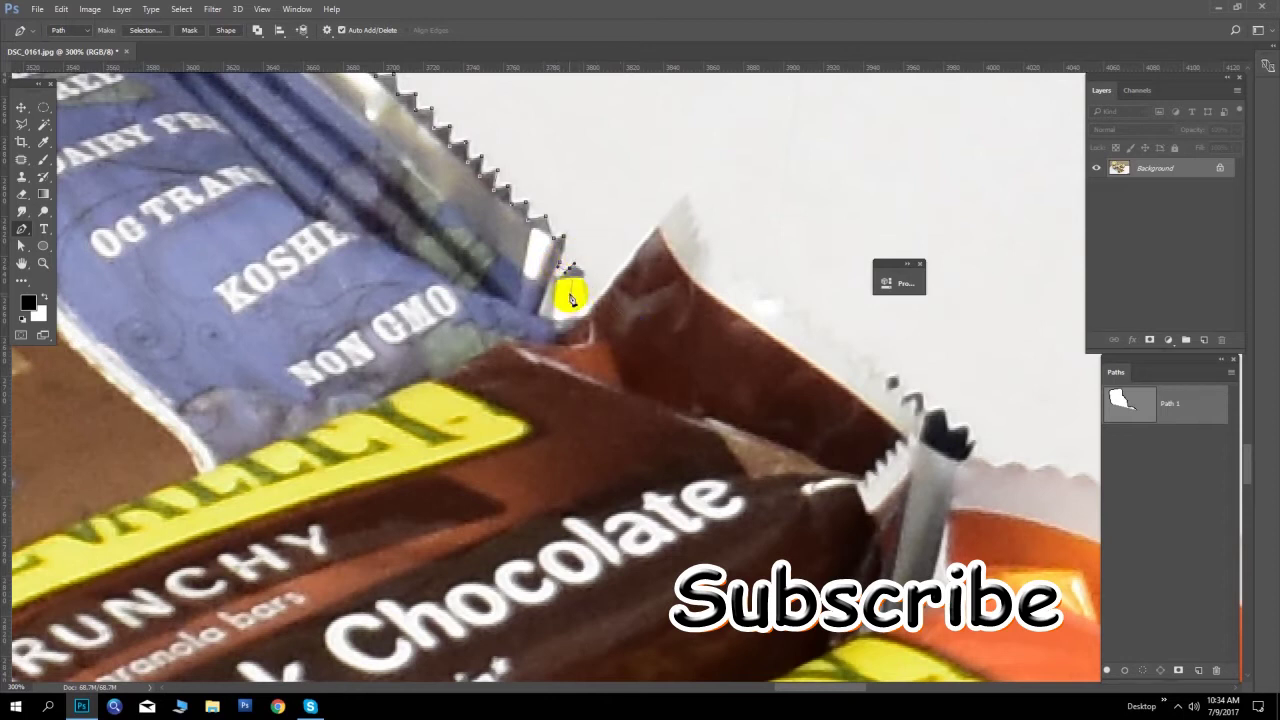
{"action": "left_click", "coordinate": [594, 311]}
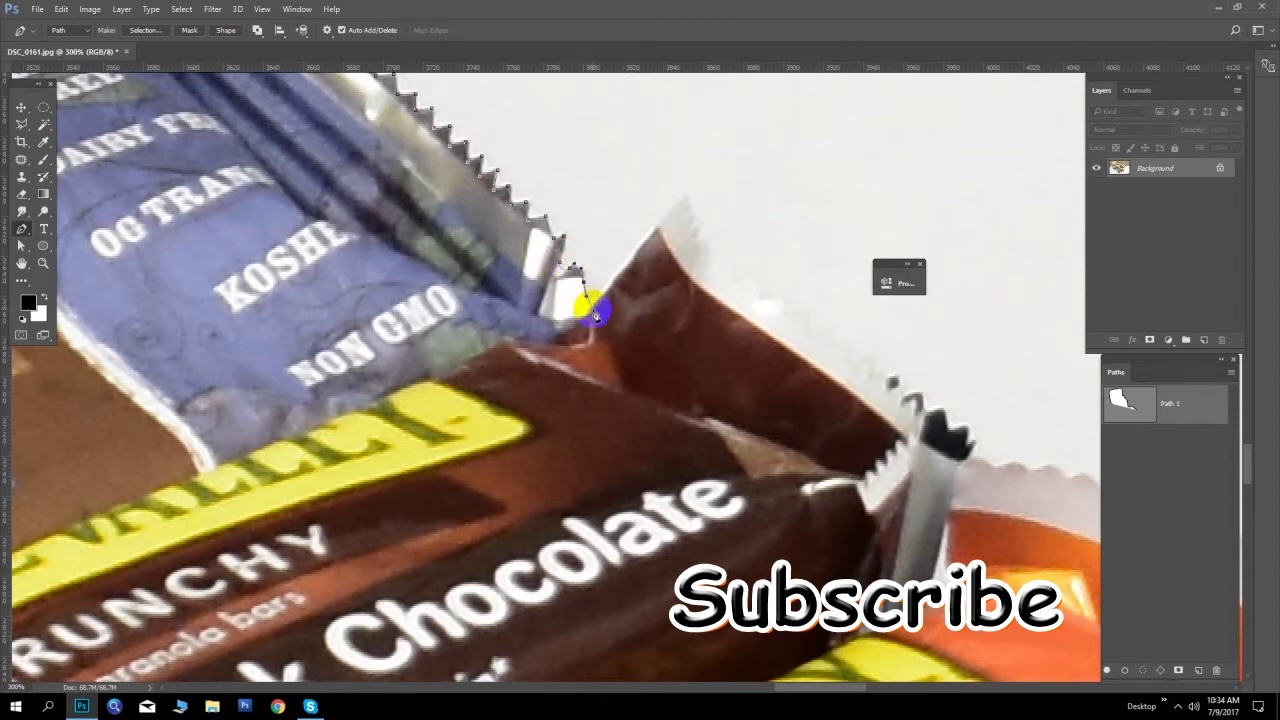
Curve anchors around the chocolate corner, along the brown wrapper's top, onto the orange wrapper
{"action": "scroll", "coordinate": [590, 290], "scroll_direction": "up", "scroll_amount": 2}
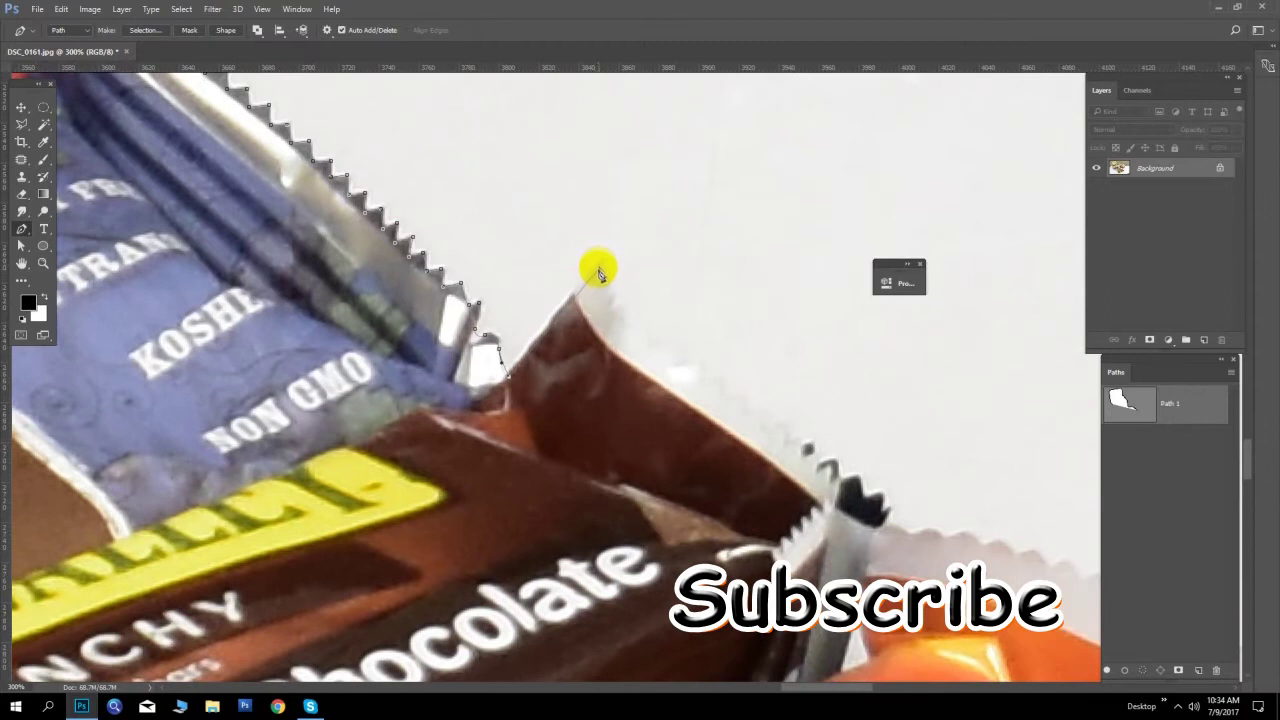
{"action": "mouse_move", "coordinate": [598, 265]}
{"action": "left_mouse_down"}
{"action": "mouse_move", "coordinate": [637, 233]}
{"action": "mouse_move", "coordinate": [612, 323]}
{"action": "left_mouse_up"}
{"action": "scroll", "coordinate": [640, 330], "scroll_direction": "down", "scroll_amount": 2}
{"action": "left_click_drag", "start_coordinate": [667, 367], "coordinate": [543, 254]}
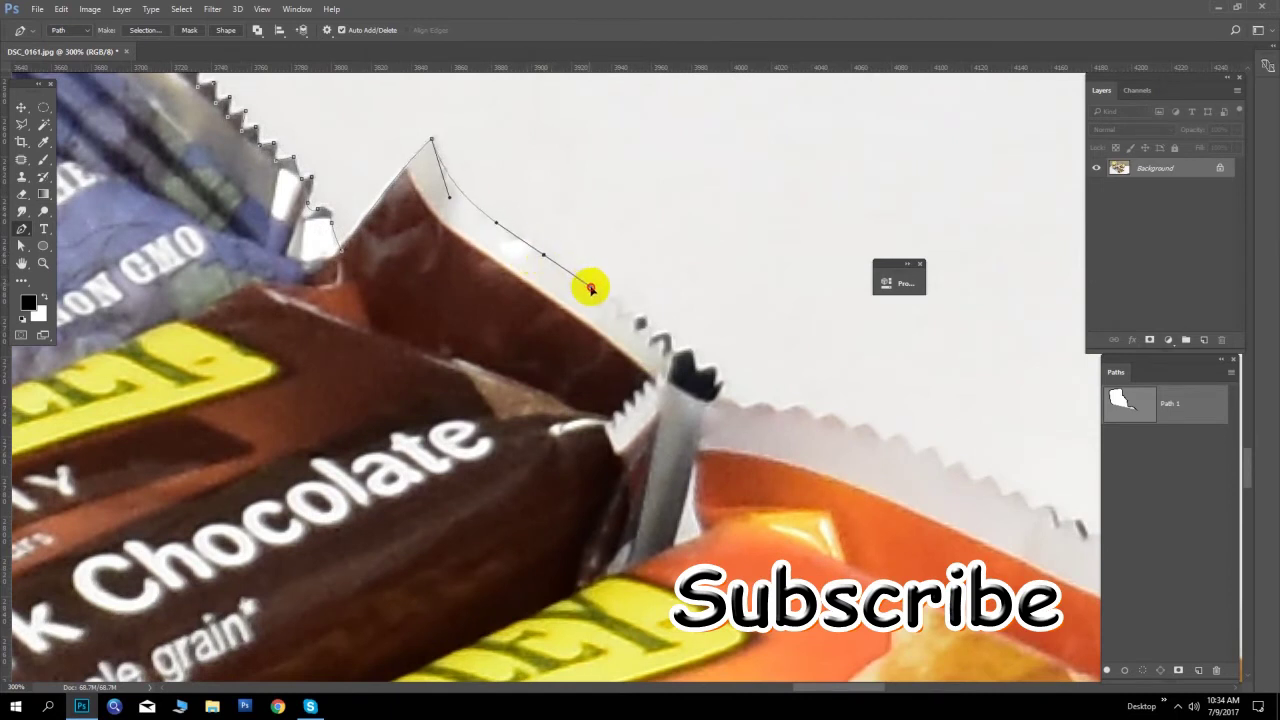
{"action": "left_click_drag", "start_coordinate": [624, 309], "coordinate": [640, 321]}
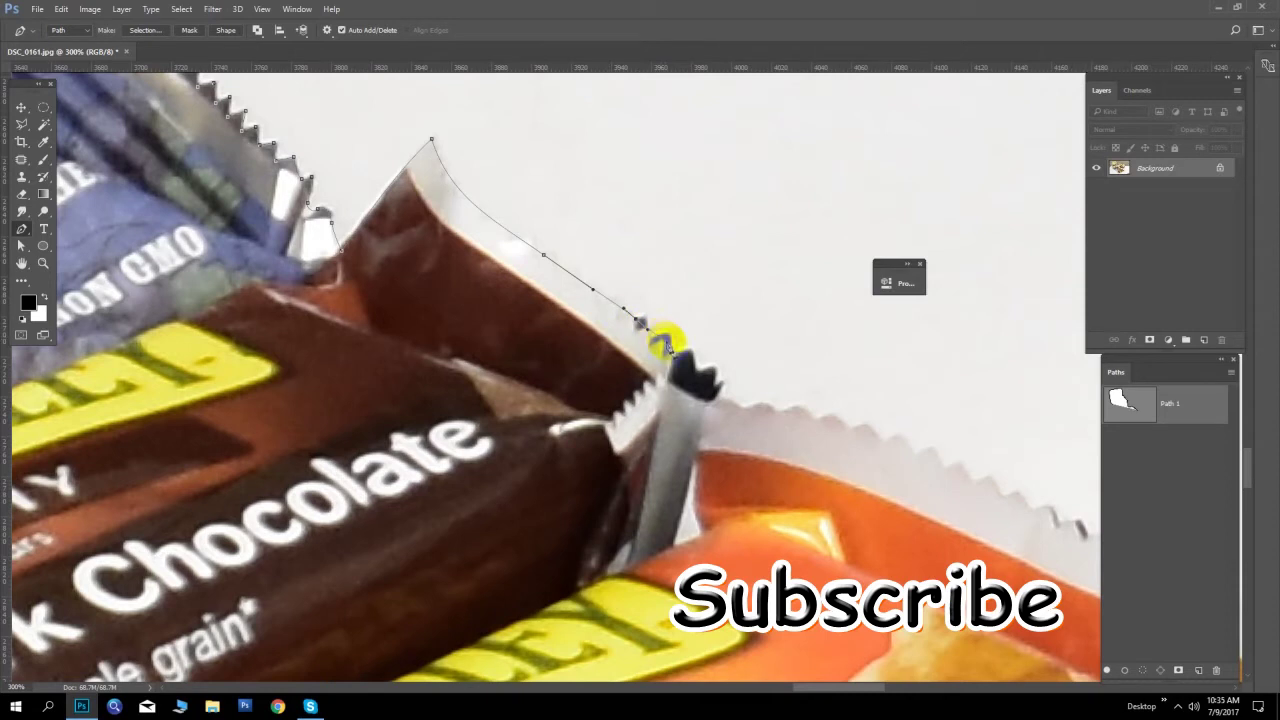
{"action": "left_click", "coordinate": [667, 350]}
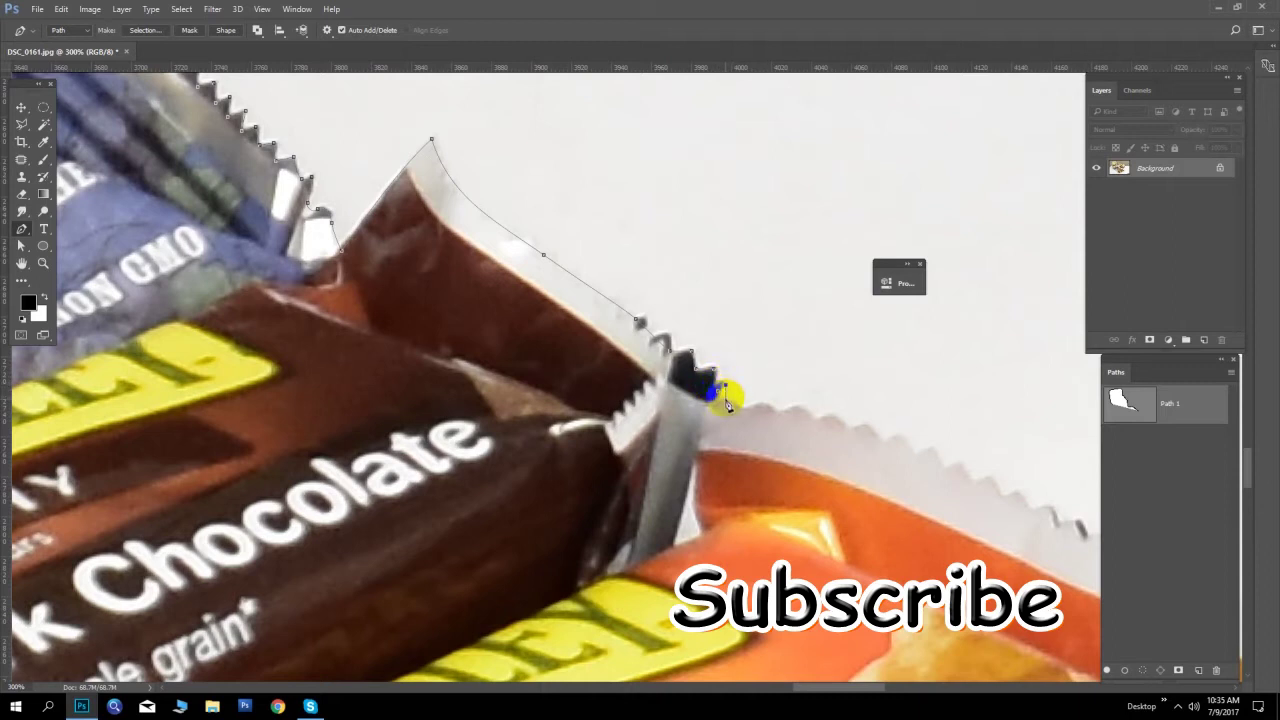
{"action": "mouse_move", "coordinate": [722, 400]}
{"action": "left_mouse_down"}
{"action": "mouse_move", "coordinate": [747, 410]}
{"action": "mouse_move", "coordinate": [617, 300]}
{"action": "left_mouse_up"}
{"action": "left_click", "coordinate": [763, 403]}
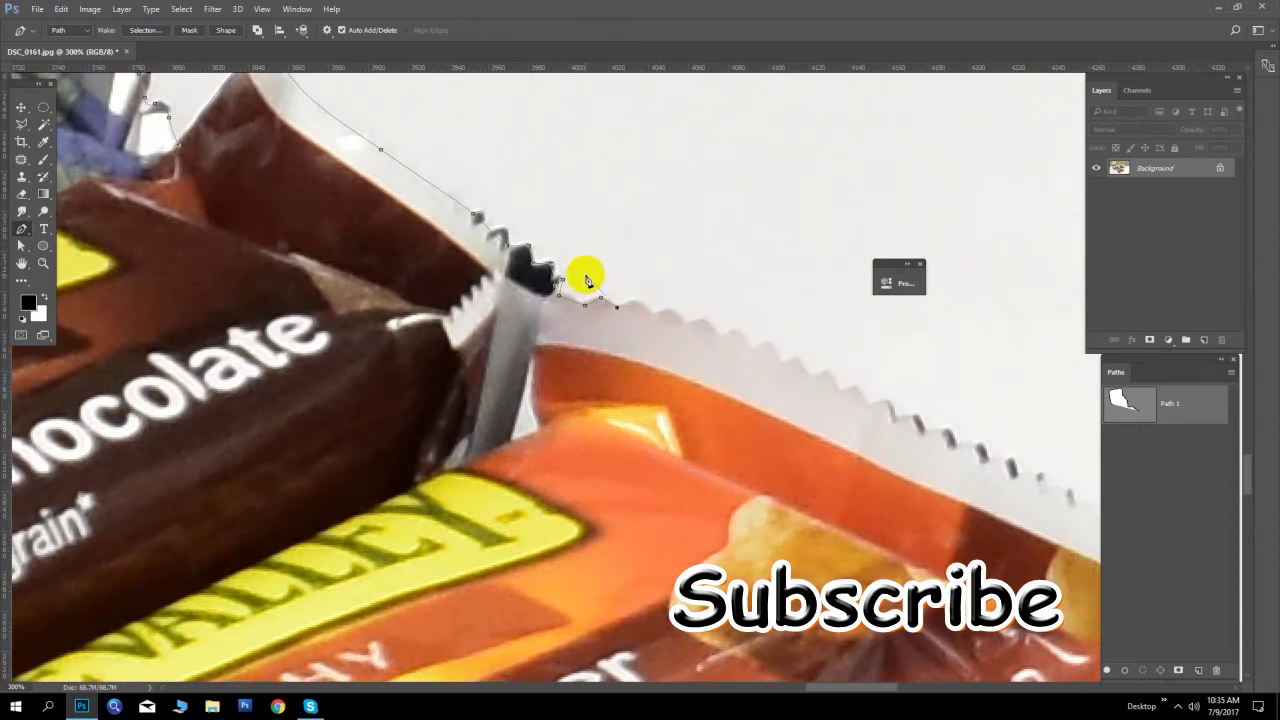
Anchor the first teeth of the orange Peanut Butter wrapper's serrated edge
{"action": "left_click", "coordinate": [631, 303]}
{"action": "left_click", "coordinate": [651, 318]}
{"action": "left_click", "coordinate": [669, 310]}
{"action": "left_click", "coordinate": [691, 324]}
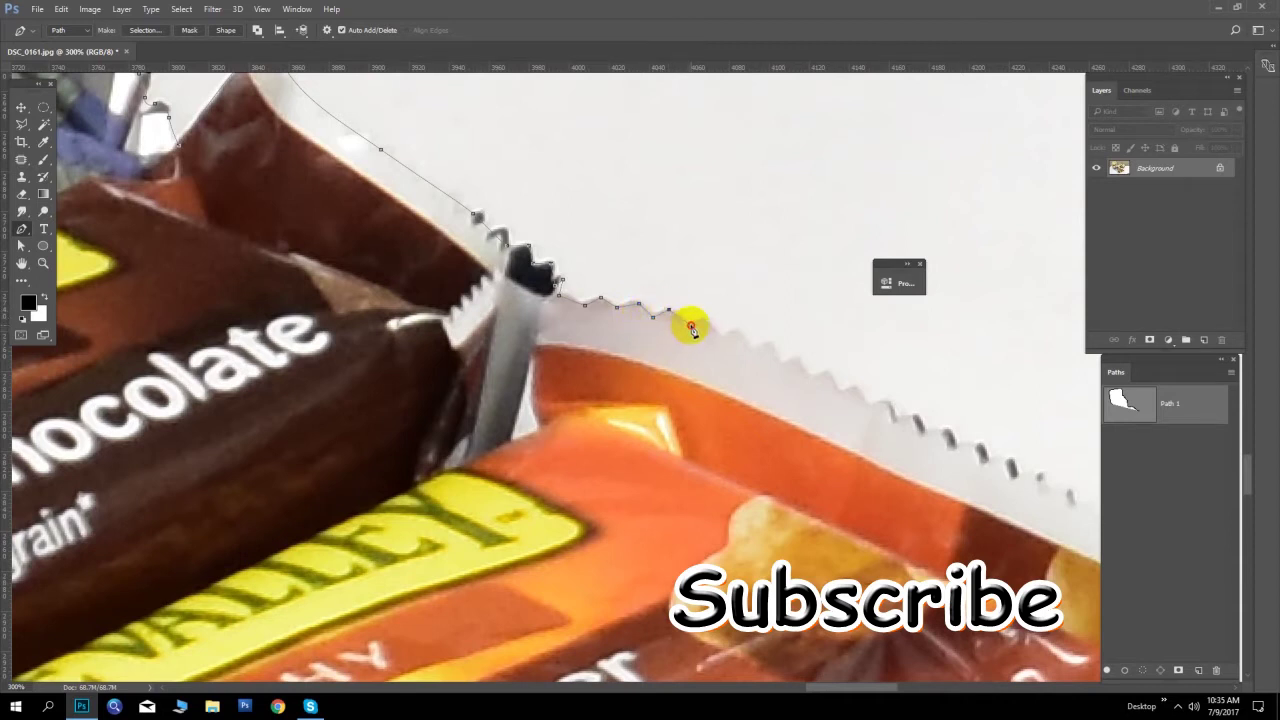
{"action": "left_click", "coordinate": [704, 320]}
{"action": "left_click", "coordinate": [722, 336]}
{"action": "left_click", "coordinate": [740, 331]}
Continue anchoring along the middle teeth of the orange wrapper's crimp
{"action": "left_click", "coordinate": [753, 348]}
{"action": "left_click", "coordinate": [771, 344]}
{"action": "left_click", "coordinate": [783, 364]}
{"action": "left_click", "coordinate": [796, 357]}
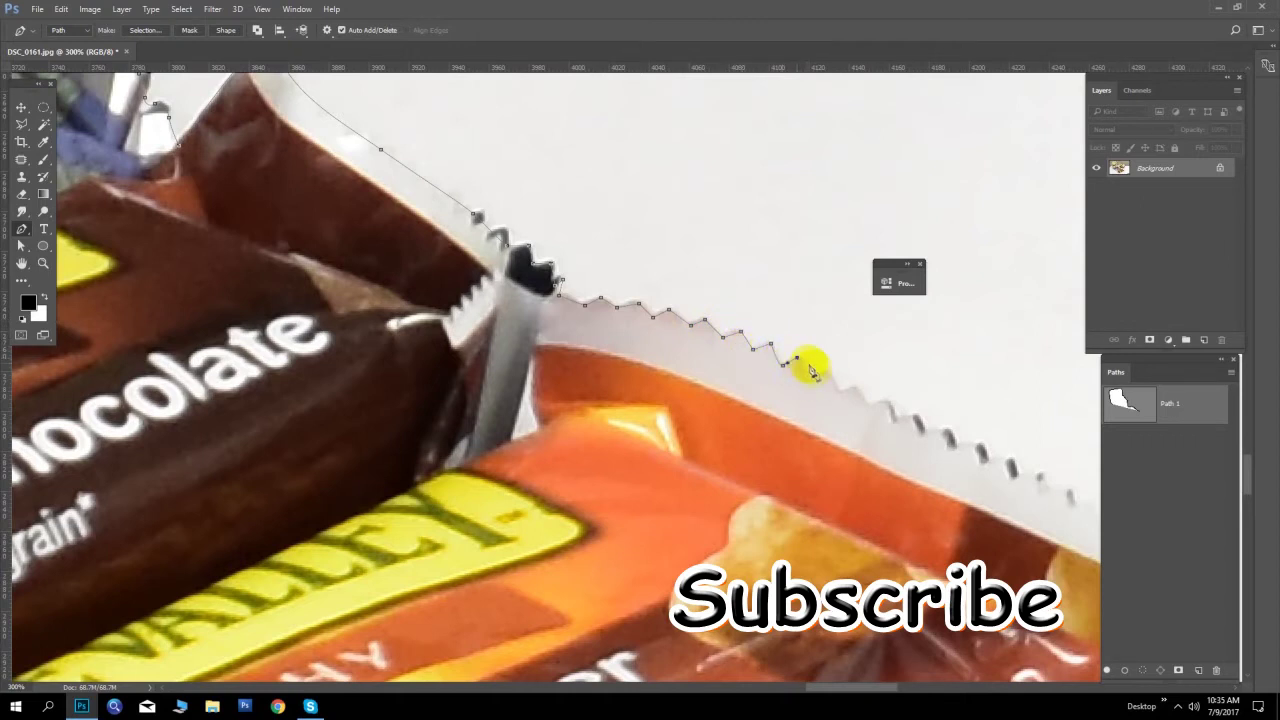
{"action": "left_click", "coordinate": [828, 373]}
{"action": "left_click", "coordinate": [843, 394]}
{"action": "left_click", "coordinate": [857, 386]}
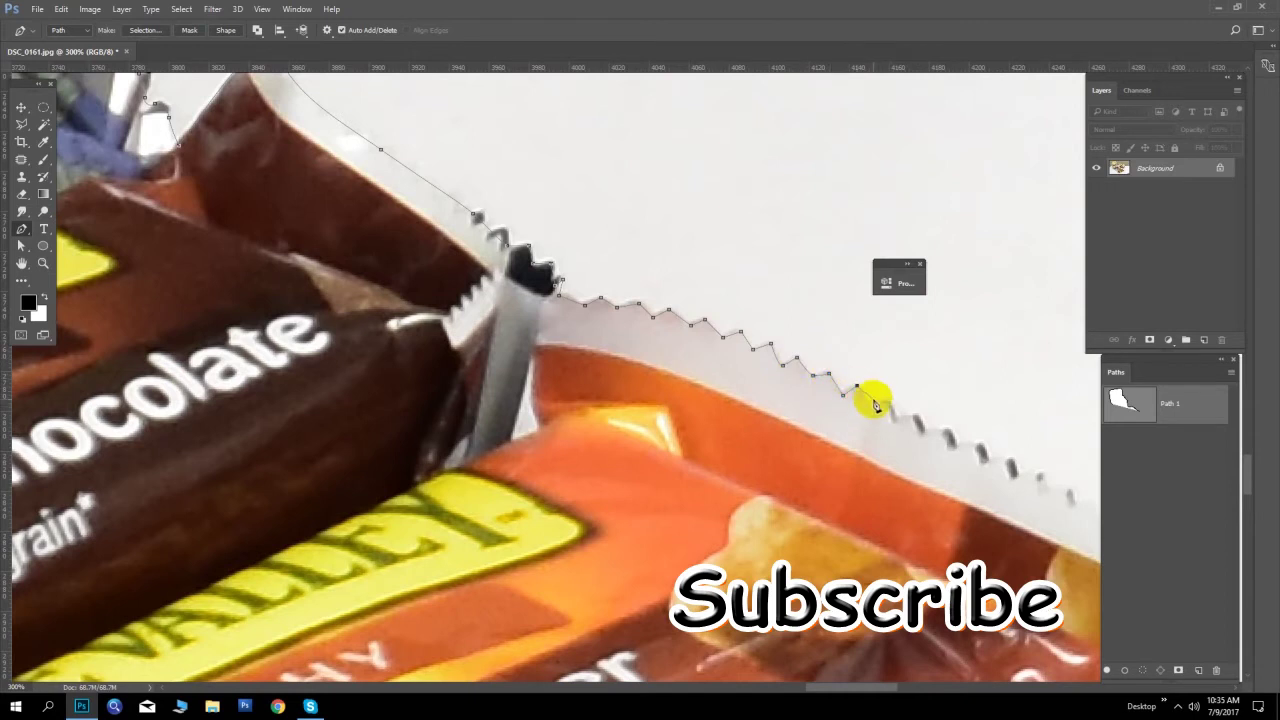
Trace the next run of orange wrapper teeth toward the bar's end
{"action": "left_click_drag", "start_coordinate": [875, 404], "coordinate": [676, 346]}
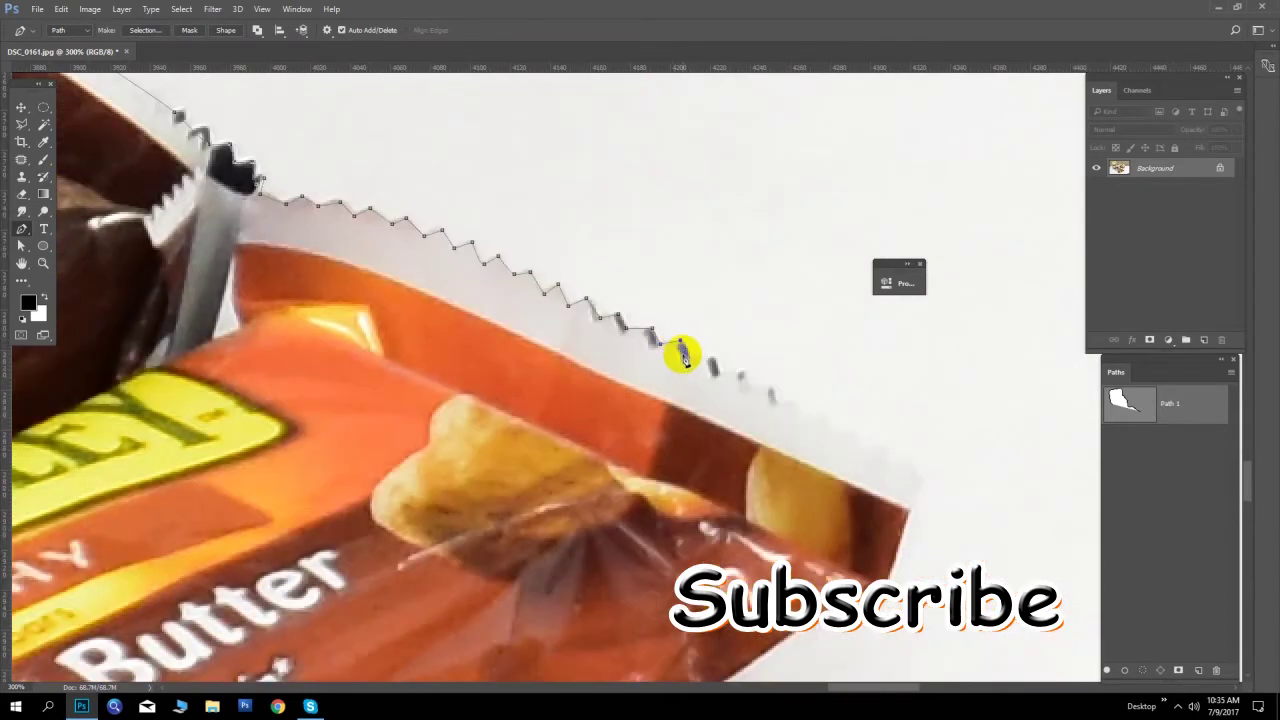
{"action": "left_click", "coordinate": [690, 358]}
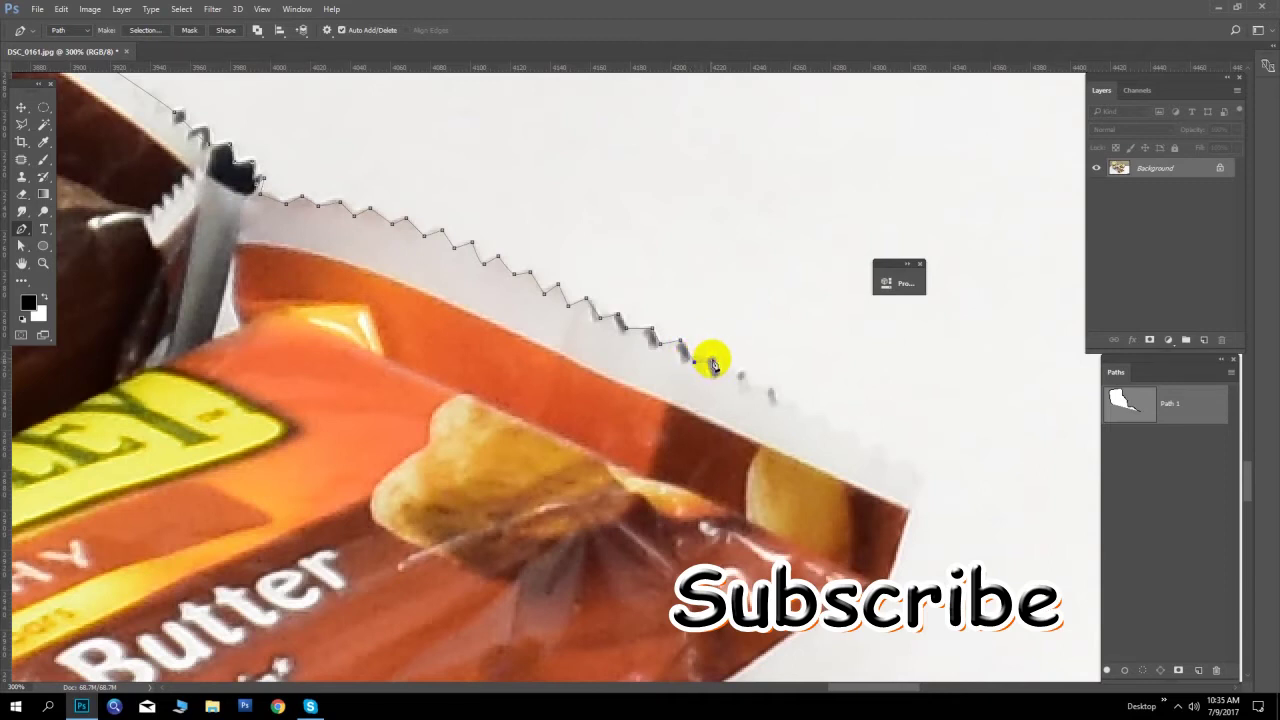
{"action": "left_click", "coordinate": [712, 358]}
{"action": "left_click", "coordinate": [727, 378]}
{"action": "left_click", "coordinate": [741, 373]}
{"action": "left_click", "coordinate": [756, 393]}
{"action": "left_click", "coordinate": [776, 409]}
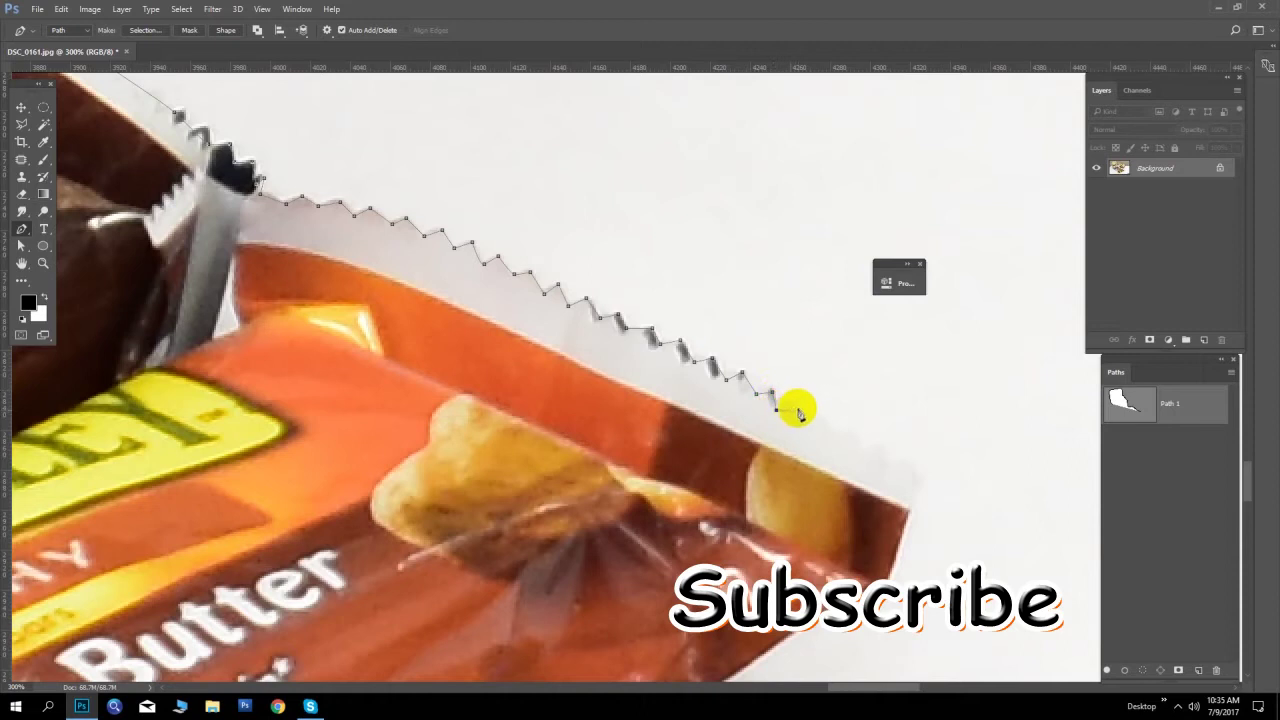
{"action": "left_click", "coordinate": [797, 420]}
{"action": "left_click", "coordinate": [816, 417]}
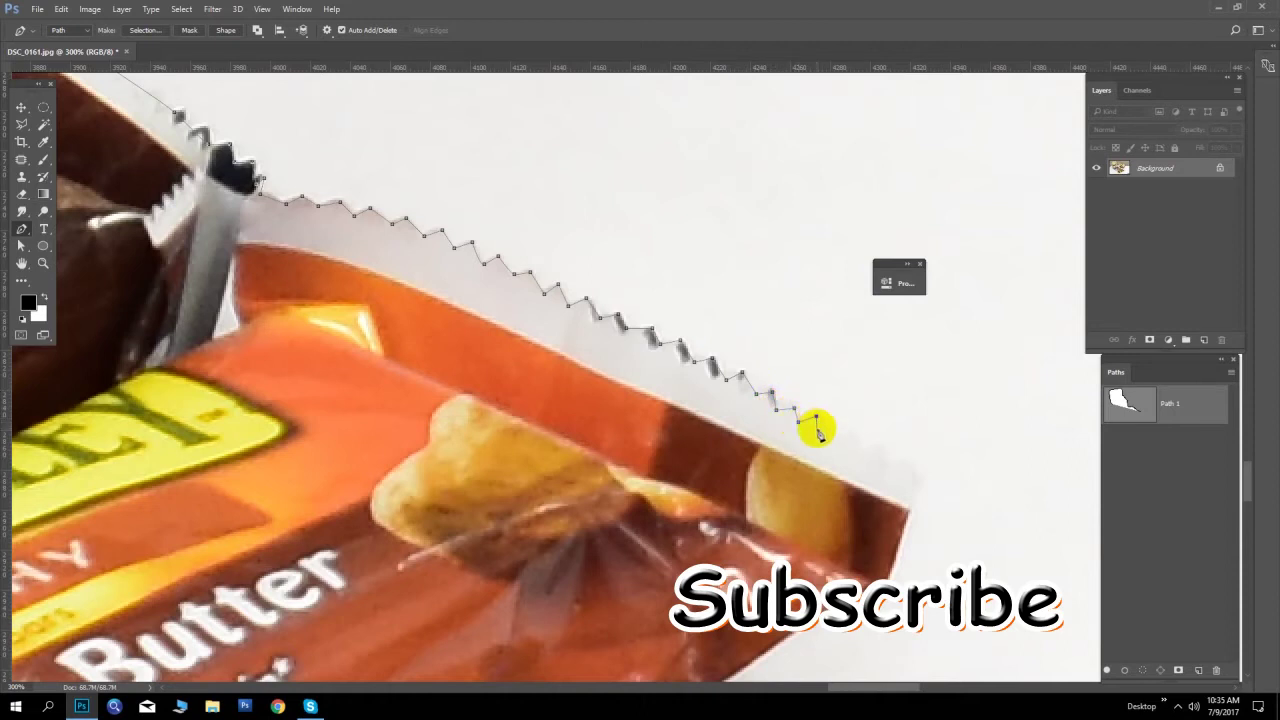
Anchor the last orange teeth and down the bar's right end to its bottom corner
{"action": "left_click", "coordinate": [838, 432]}
{"action": "left_click", "coordinate": [857, 436]}
{"action": "left_click", "coordinate": [863, 455]}
{"action": "left_click", "coordinate": [880, 454]}
{"action": "left_click", "coordinate": [886, 461]}
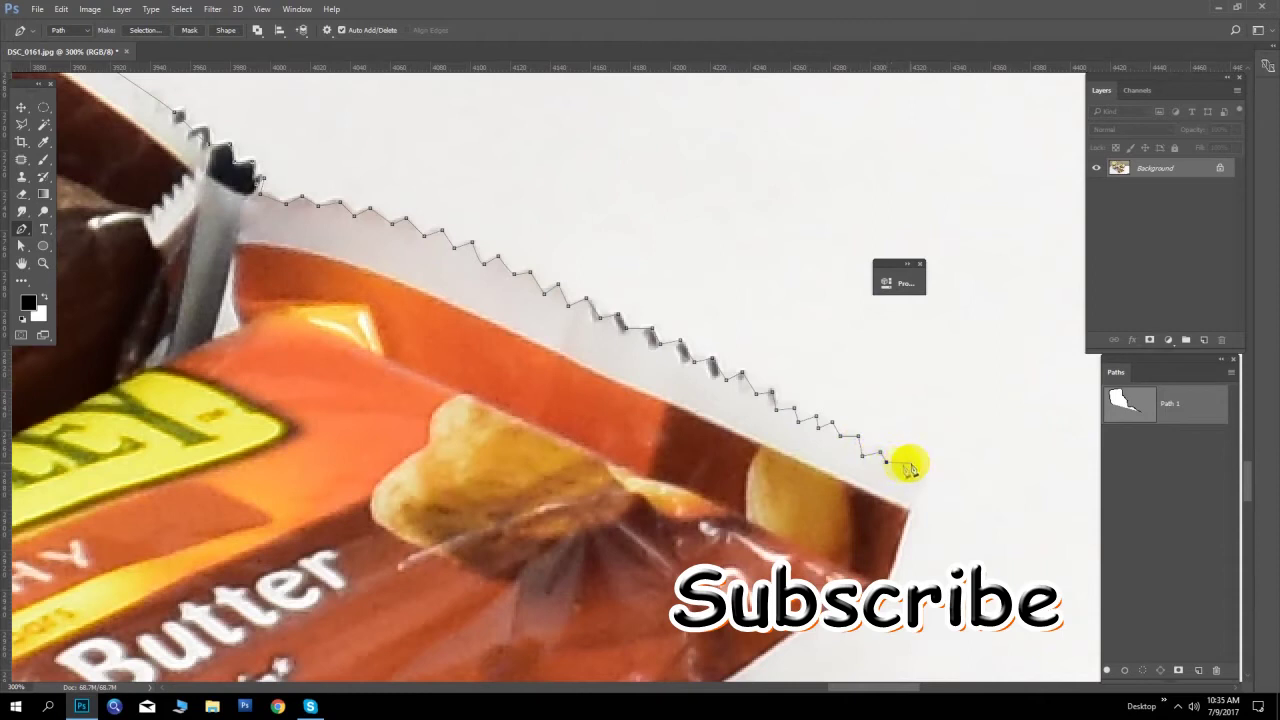
{"action": "left_click_drag", "start_coordinate": [877, 473], "coordinate": [760, 398]}
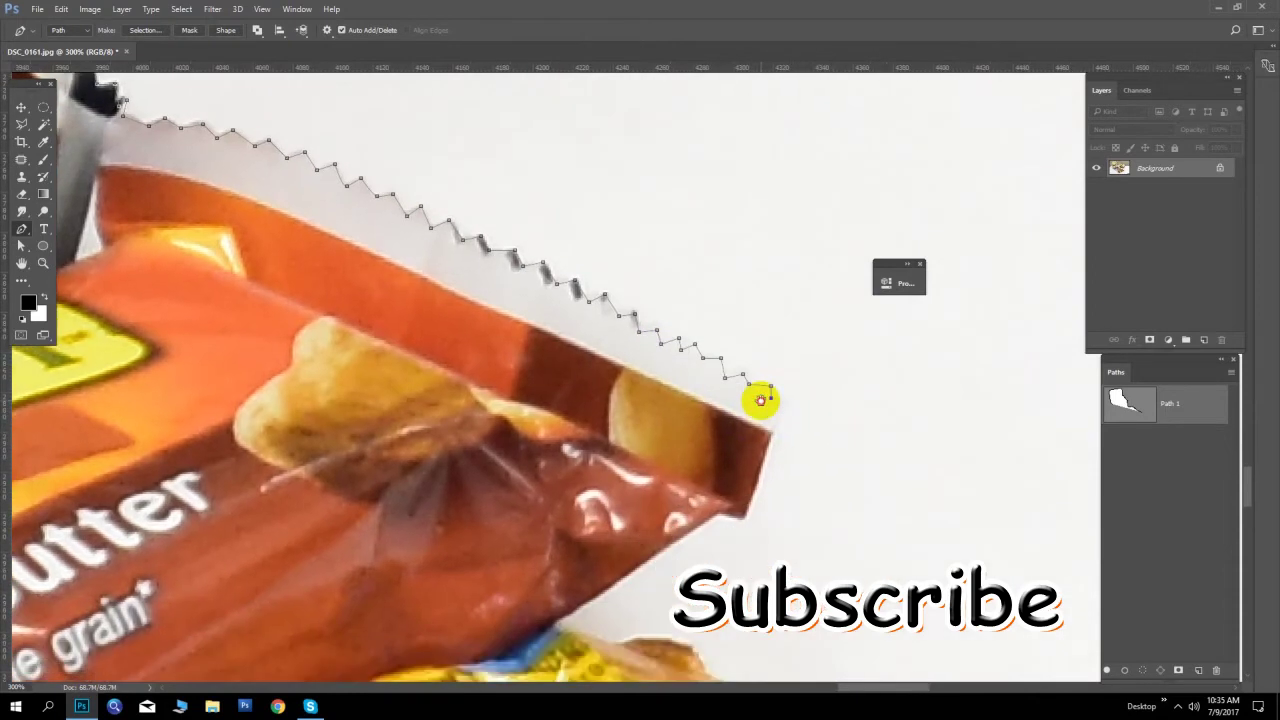
{"action": "left_click", "coordinate": [784, 404]}
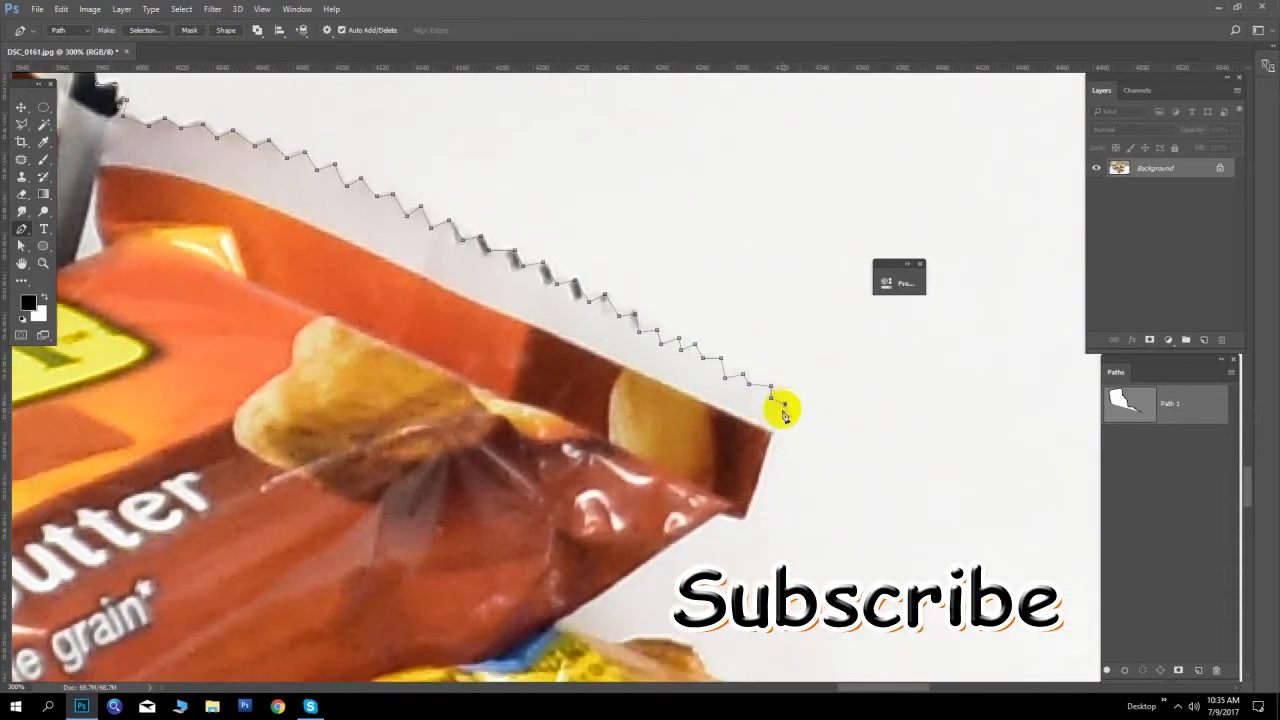
{"action": "left_click", "coordinate": [744, 516]}
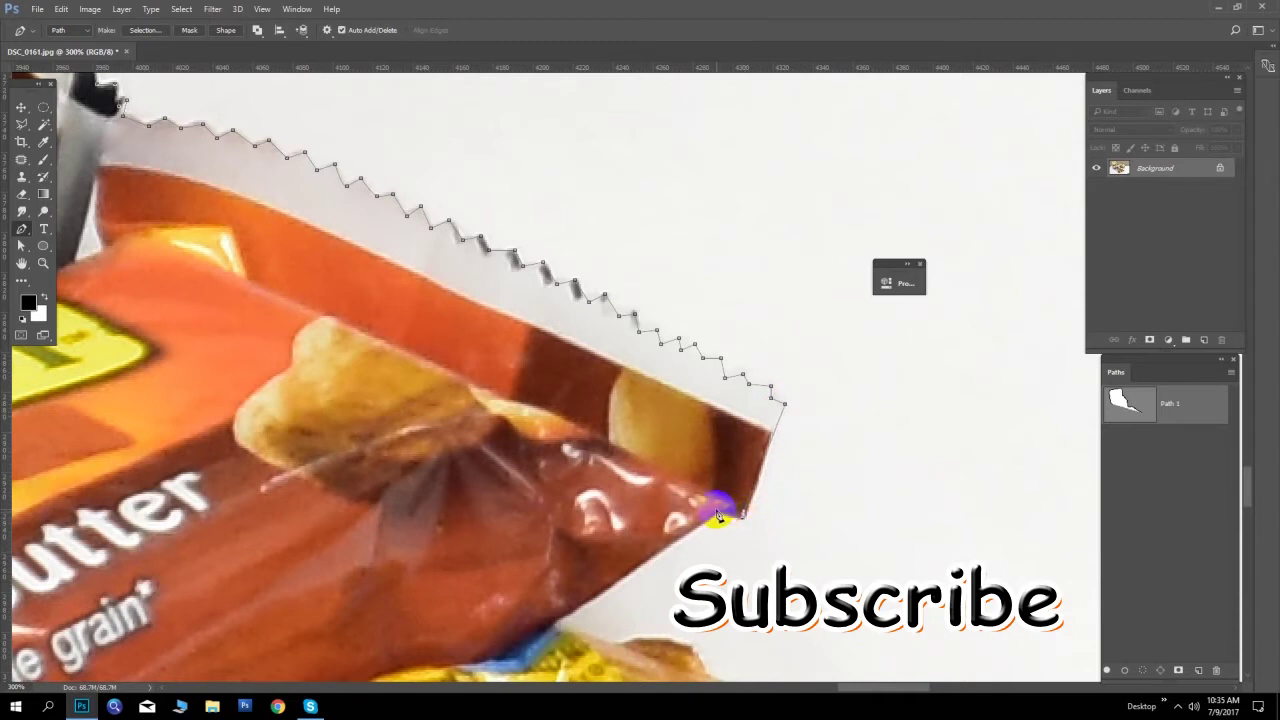
{"action": "left_click_drag", "start_coordinate": [663, 543], "coordinate": [659, 268]}
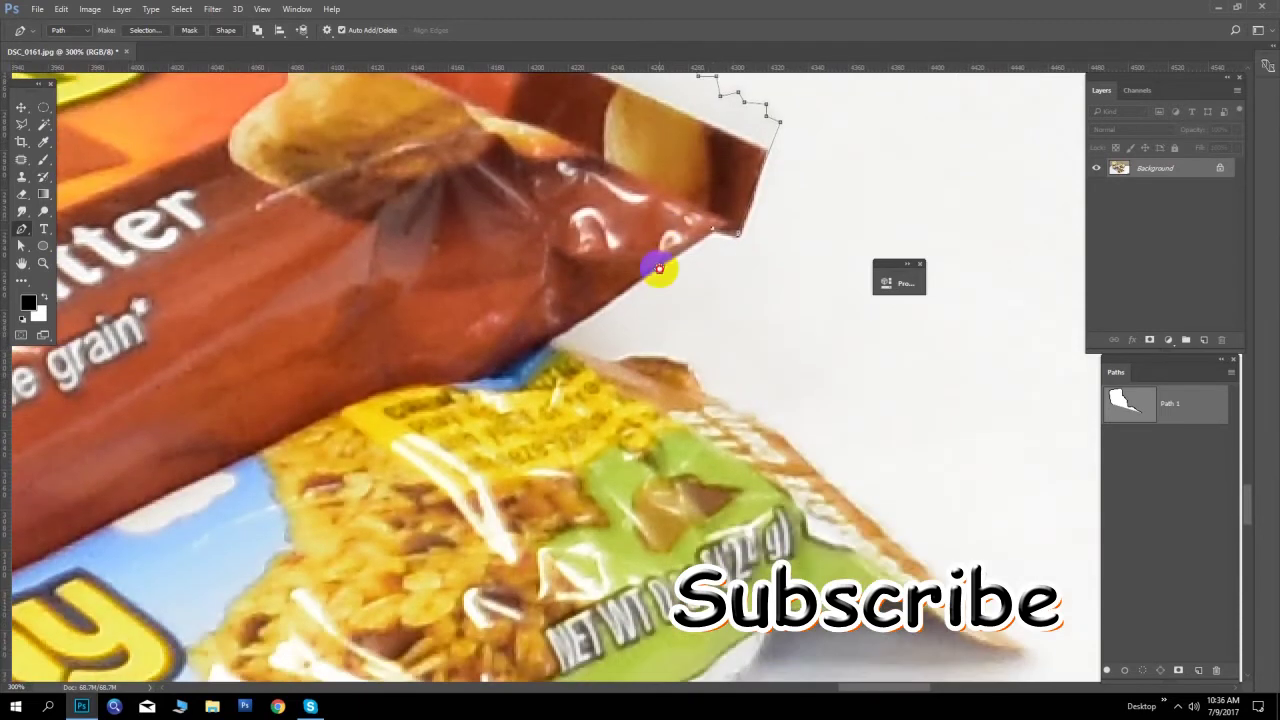
Curve the path around the green granola wrapper's pointed tip to its underside
{"action": "left_click", "coordinate": [545, 344]}
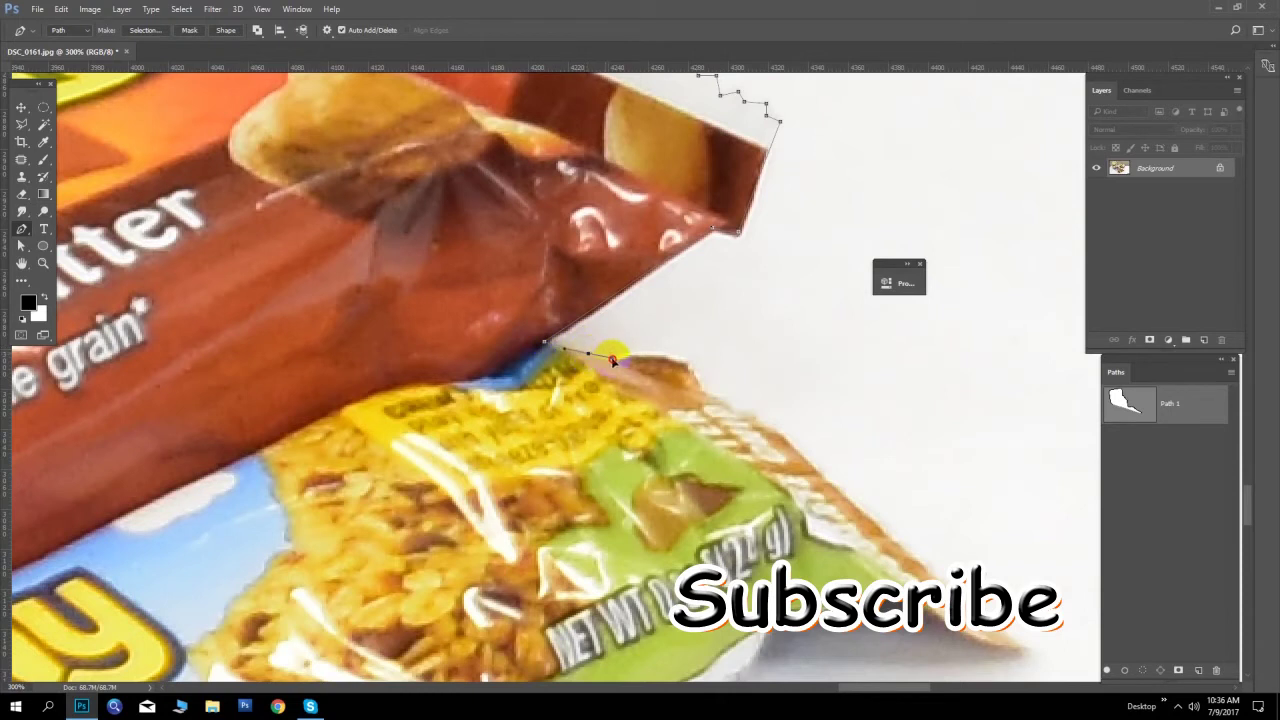
{"action": "mouse_move", "coordinate": [615, 366]}
{"action": "left_mouse_down"}
{"action": "mouse_move", "coordinate": [593, 366]}
{"action": "mouse_move", "coordinate": [665, 358]}
{"action": "mouse_move", "coordinate": [711, 403]}
{"action": "left_mouse_up"}
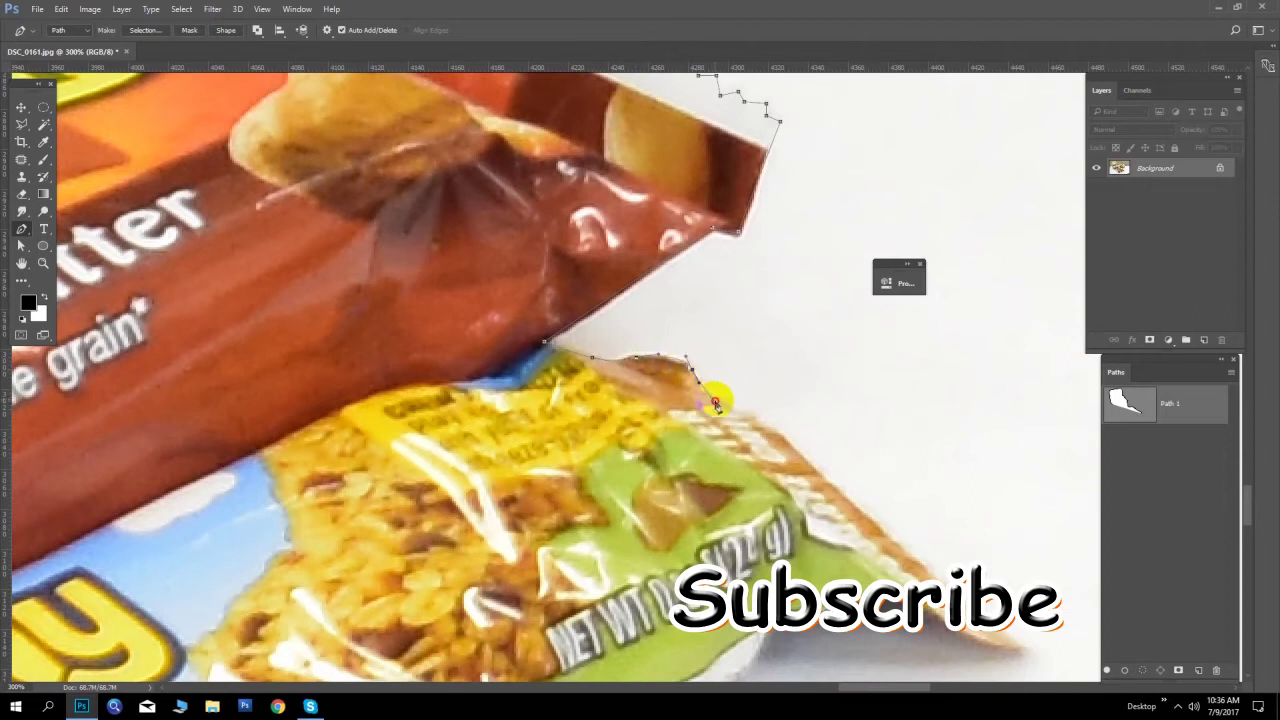
{"action": "scroll", "coordinate": [700, 390], "scroll_direction": "down", "scroll_amount": 5}
{"action": "mouse_move", "coordinate": [640, 318]}
{"action": "left_mouse_down"}
{"action": "mouse_move", "coordinate": [725, 398]}
{"action": "mouse_move", "coordinate": [667, 280]}
{"action": "left_mouse_up"}
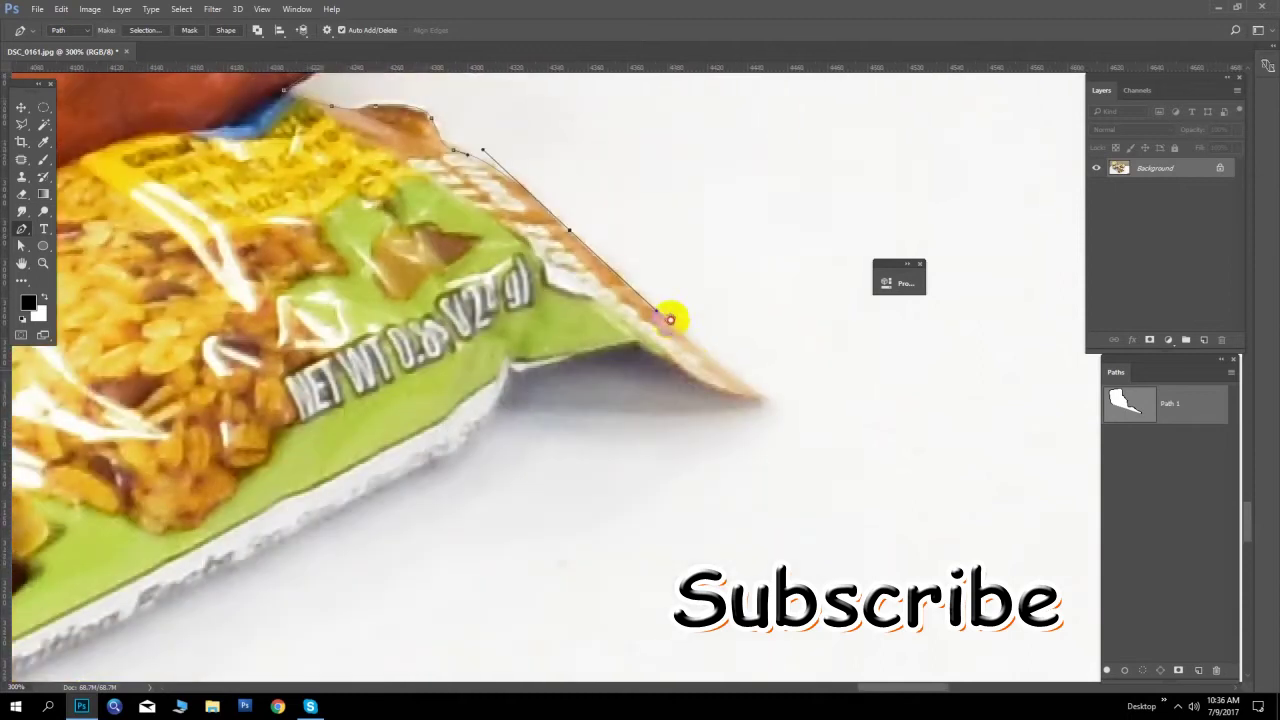
{"action": "left_click", "coordinate": [762, 364]}
{"action": "left_click_drag", "start_coordinate": [677, 328], "coordinate": [651, 306]}
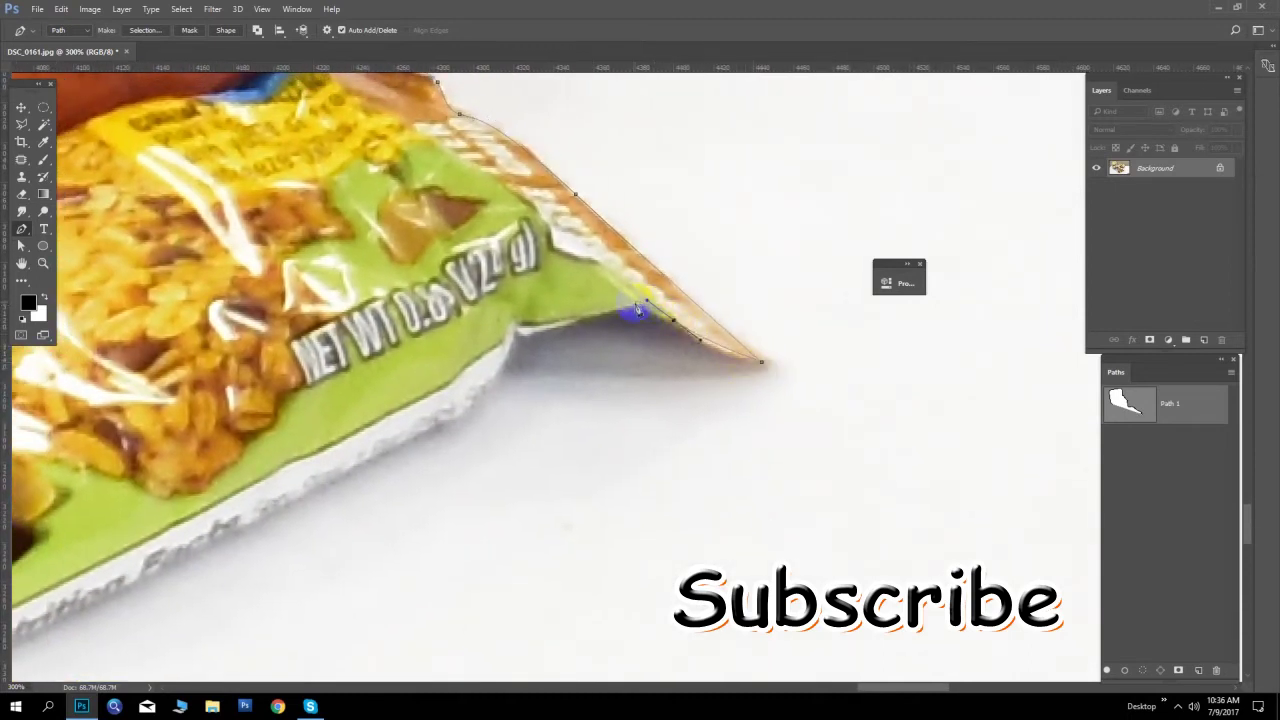
{"action": "left_click", "coordinate": [628, 309]}
Add curved anchors along the granola bar's bottom edge toward the nutrition-facts wrapper
{"action": "left_click", "coordinate": [514, 333]}
{"action": "left_click_drag", "start_coordinate": [514, 336], "coordinate": [580, 223]}
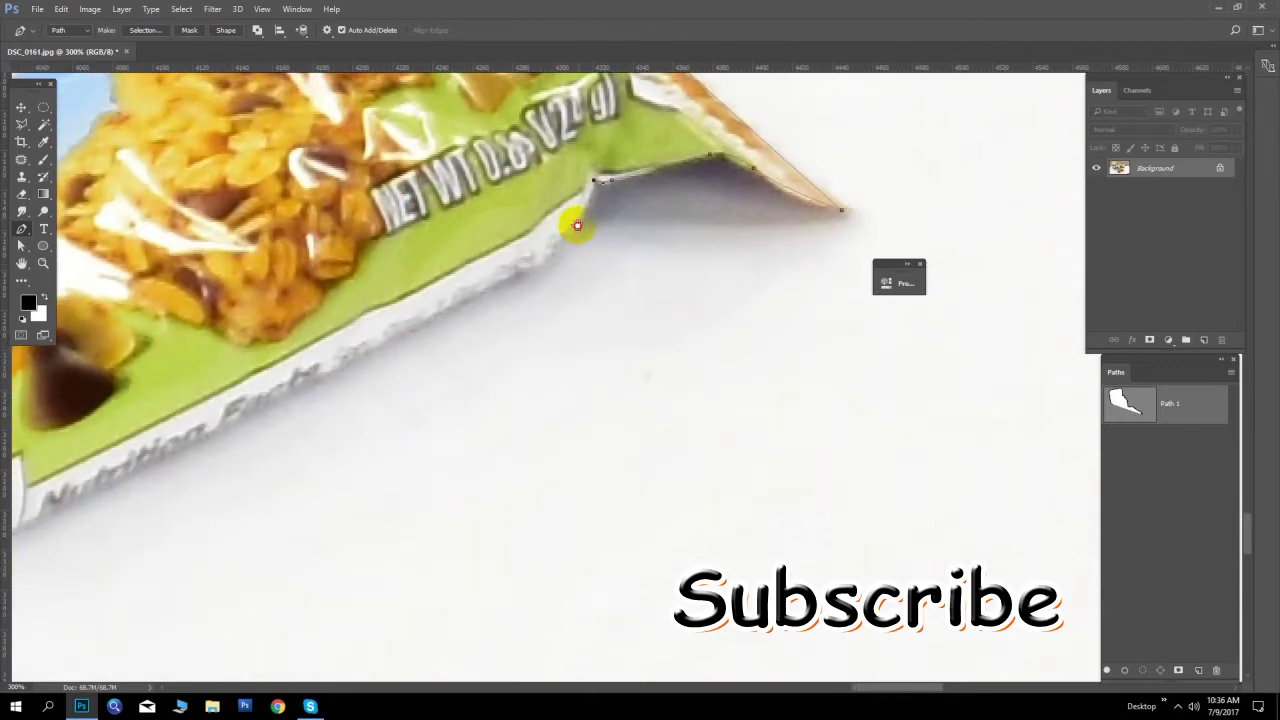
{"action": "mouse_move", "coordinate": [530, 270]}
{"action": "left_mouse_down"}
{"action": "mouse_move", "coordinate": [471, 300]}
{"action": "mouse_move", "coordinate": [686, 214]}
{"action": "left_mouse_up"}
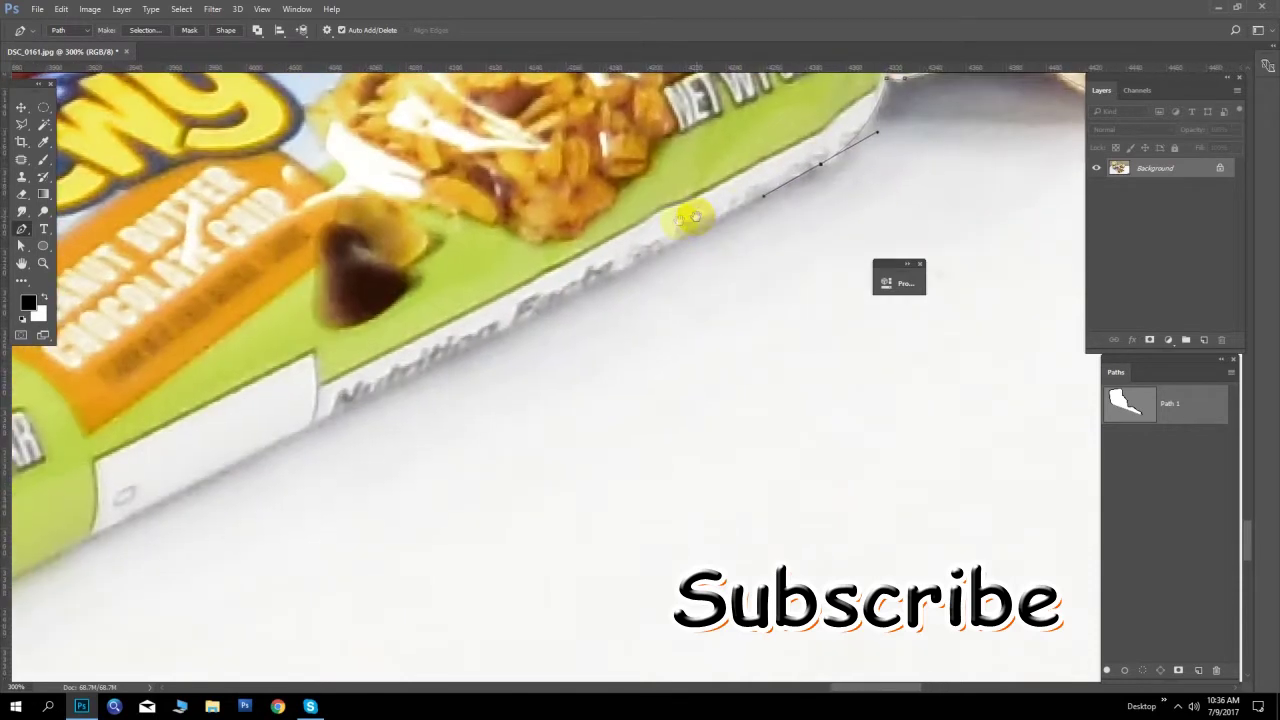
{"action": "left_click", "coordinate": [280, 438]}
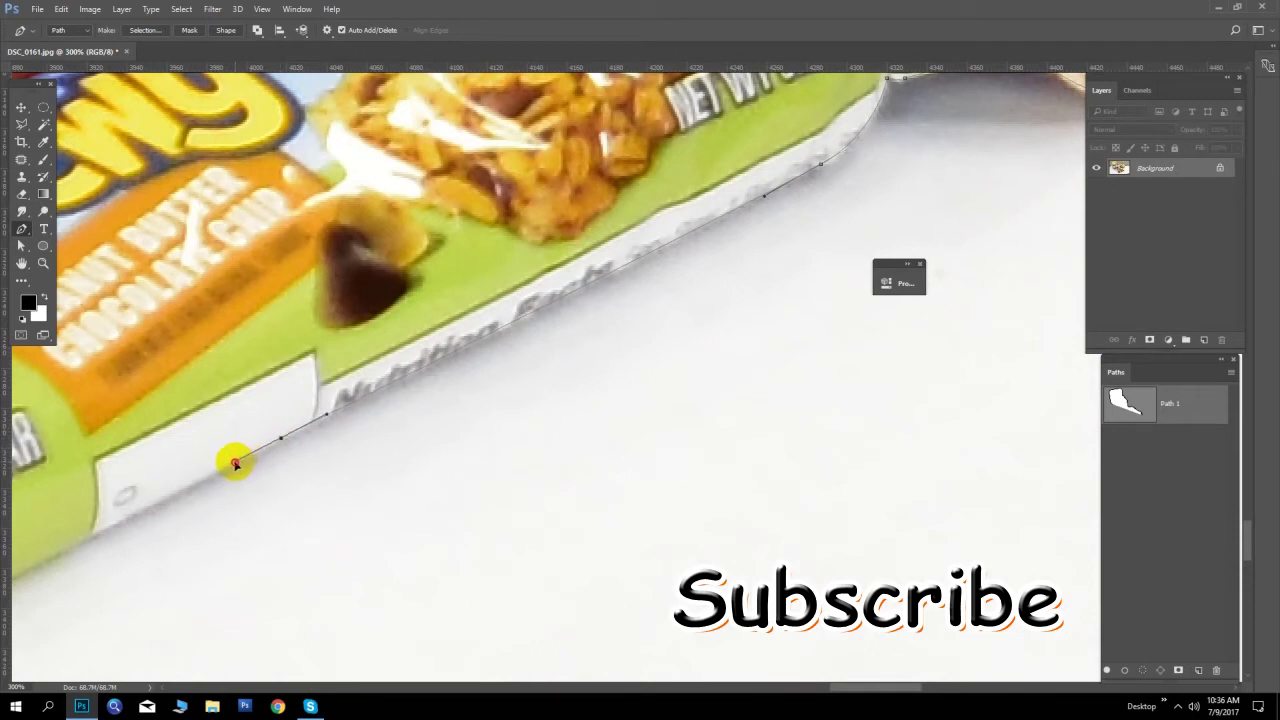
{"action": "mouse_move", "coordinate": [235, 463]}
{"action": "left_mouse_down"}
{"action": "mouse_move", "coordinate": [445, 423]}
{"action": "mouse_move", "coordinate": [362, 443]}
{"action": "left_mouse_up"}
{"action": "left_click", "coordinate": [358, 446]}
{"action": "mouse_move", "coordinate": [302, 493]}
{"action": "left_mouse_down"}
{"action": "mouse_move", "coordinate": [263, 537]}
{"action": "mouse_move", "coordinate": [620, 307]}
{"action": "mouse_move", "coordinate": [592, 297]}
{"action": "left_mouse_up"}
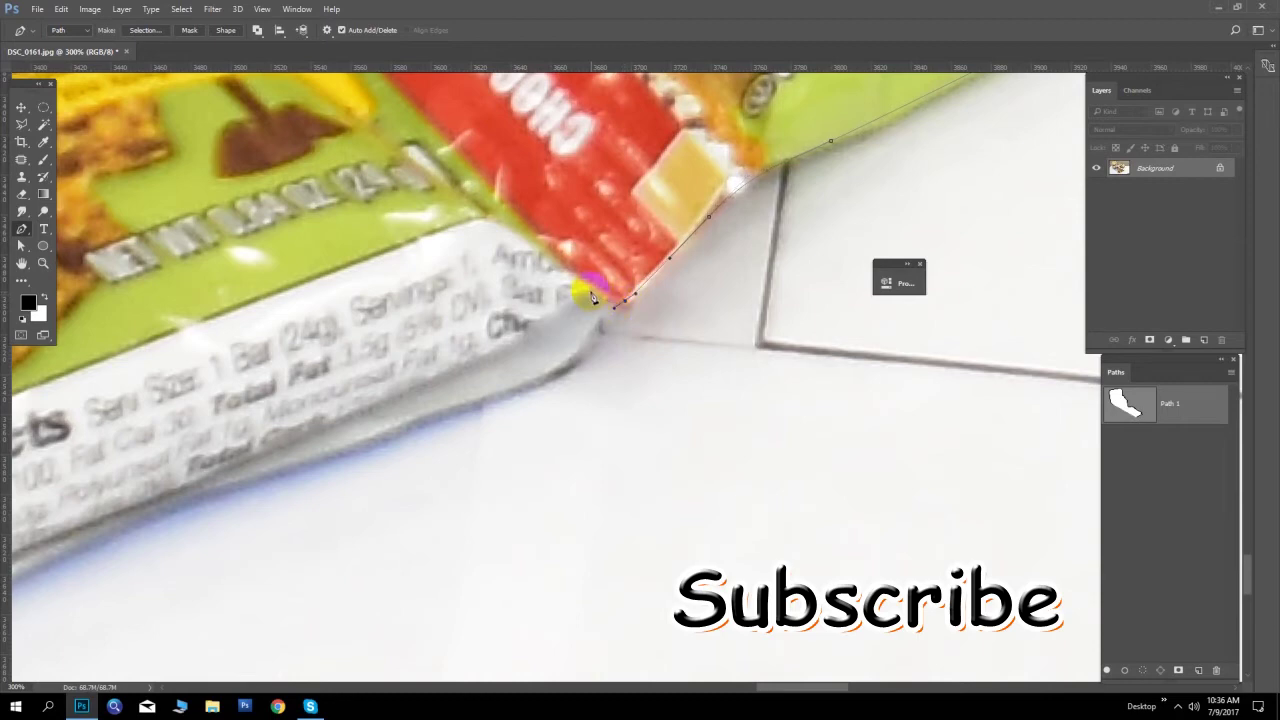
Pan along the bar edge, then zoom out and back in to 200%
{"action": "left_click_drag", "start_coordinate": [471, 286], "coordinate": [757, 266]}
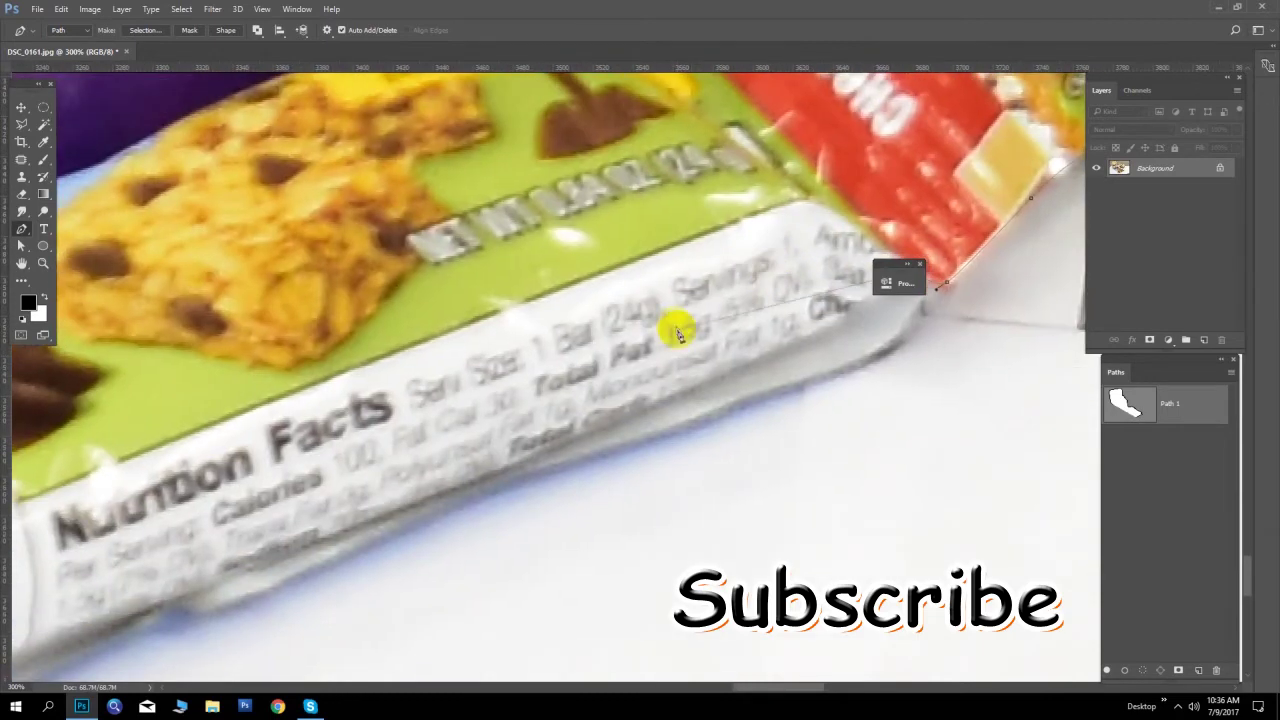
{"action": "scroll", "coordinate": [675, 337], "scroll_direction": "down", "scroll_amount": 1}
{"action": "scroll", "coordinate": [690, 350], "scroll_direction": "down", "scroll_amount": 1}
{"action": "scroll", "coordinate": [705, 356], "scroll_direction": "down", "scroll_amount": 1}
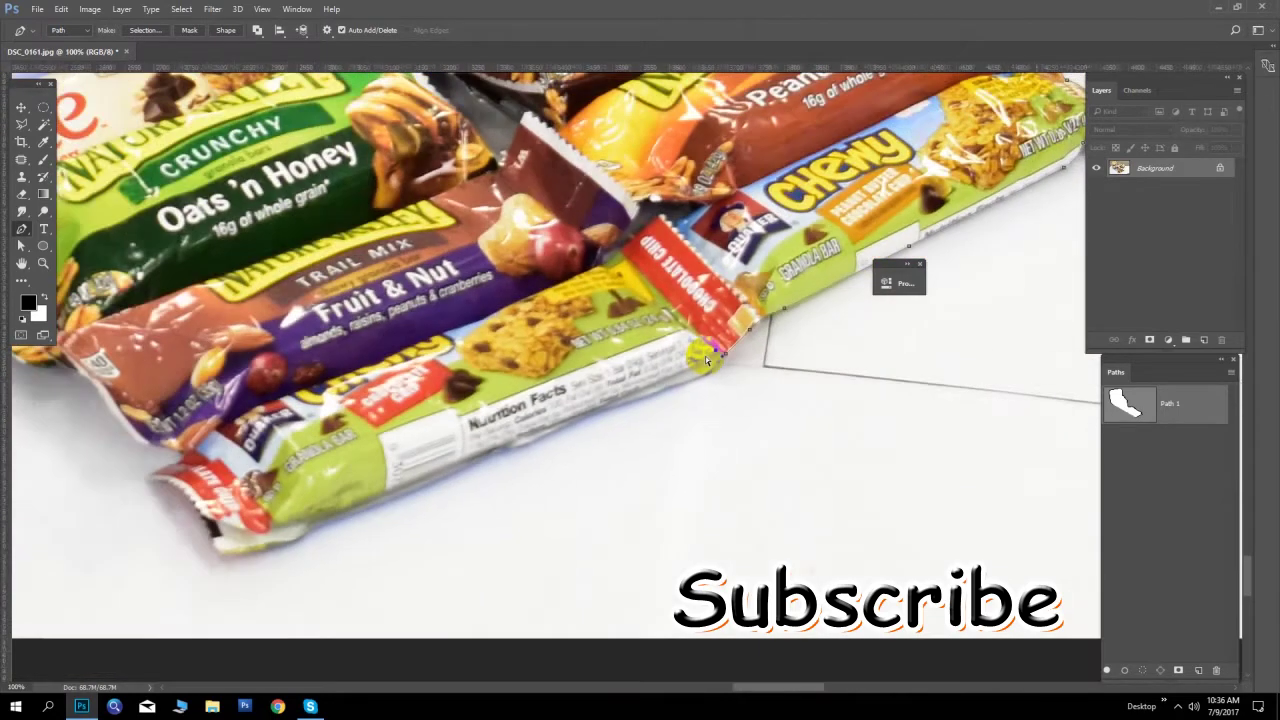
{"action": "scroll", "coordinate": [712, 365], "scroll_direction": "down", "scroll_amount": 1}
{"action": "scroll", "coordinate": [705, 368], "scroll_direction": "up", "scroll_amount": 1}
{"action": "scroll", "coordinate": [730, 400], "scroll_direction": "up", "scroll_amount": 1}
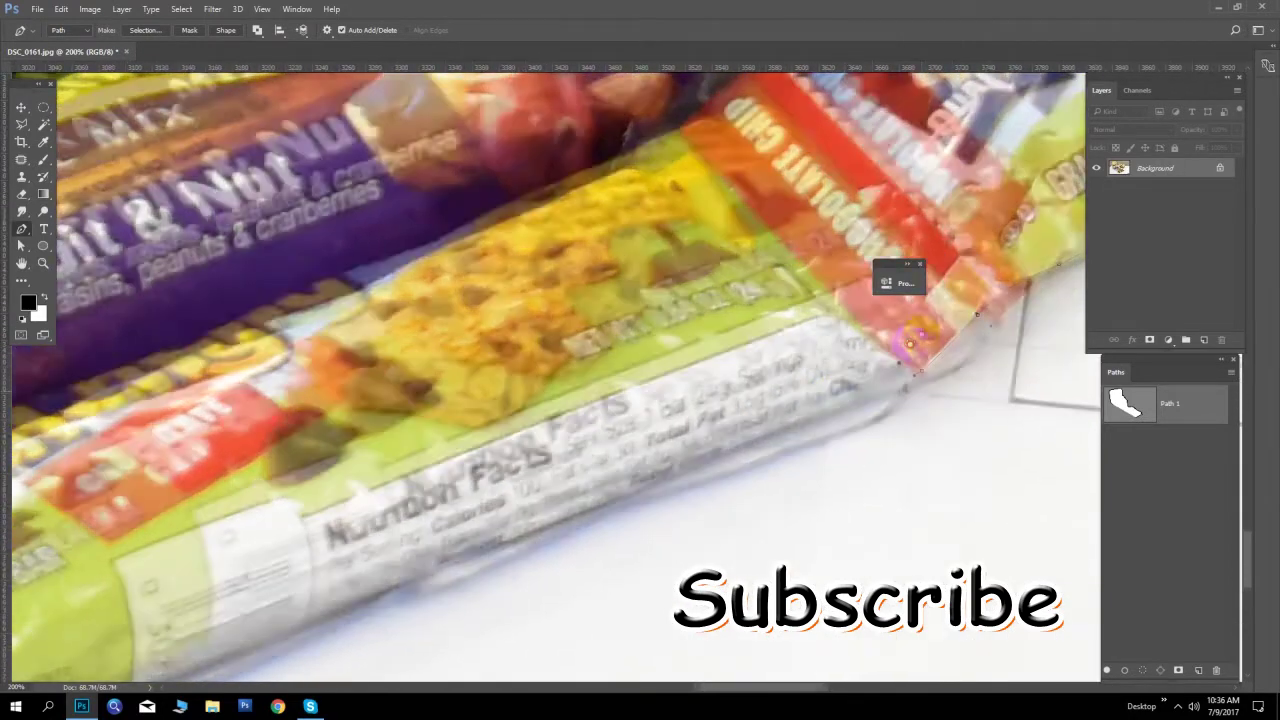
{"action": "scroll", "coordinate": [670, 358], "scroll_direction": "down", "scroll_amount": 2}
Pan to the unfinished path's end at the Nutrition Facts bar's lower edge
{"action": "mouse_move", "coordinate": [670, 358]}
{"action": "left_mouse_down"}
{"action": "mouse_move", "coordinate": [737, 300]}
{"action": "mouse_move", "coordinate": [727, 198]}
{"action": "left_mouse_up"}
{"action": "scroll", "coordinate": [740, 220], "scroll_direction": "left", "scroll_amount": 2}
{"action": "scroll", "coordinate": [586, 257], "scroll_direction": "right", "scroll_amount": 5}
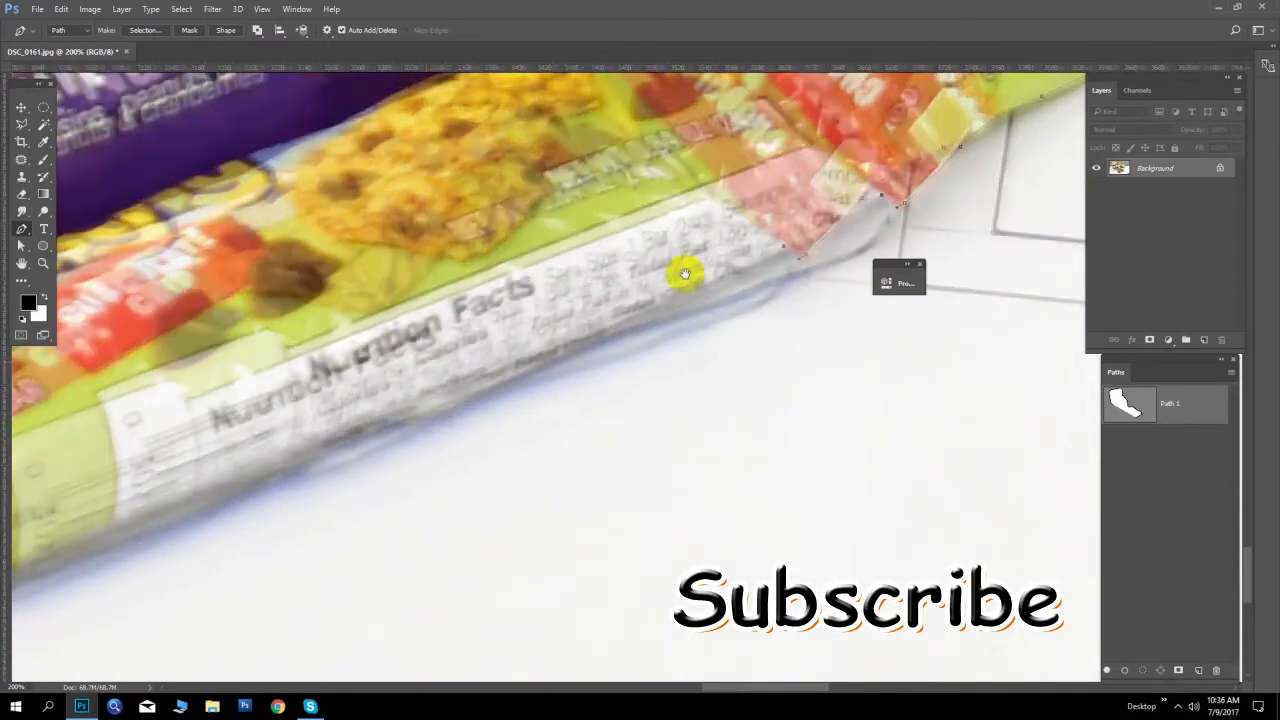
{"action": "left_click_drag", "start_coordinate": [571, 323], "coordinate": [794, 239]}
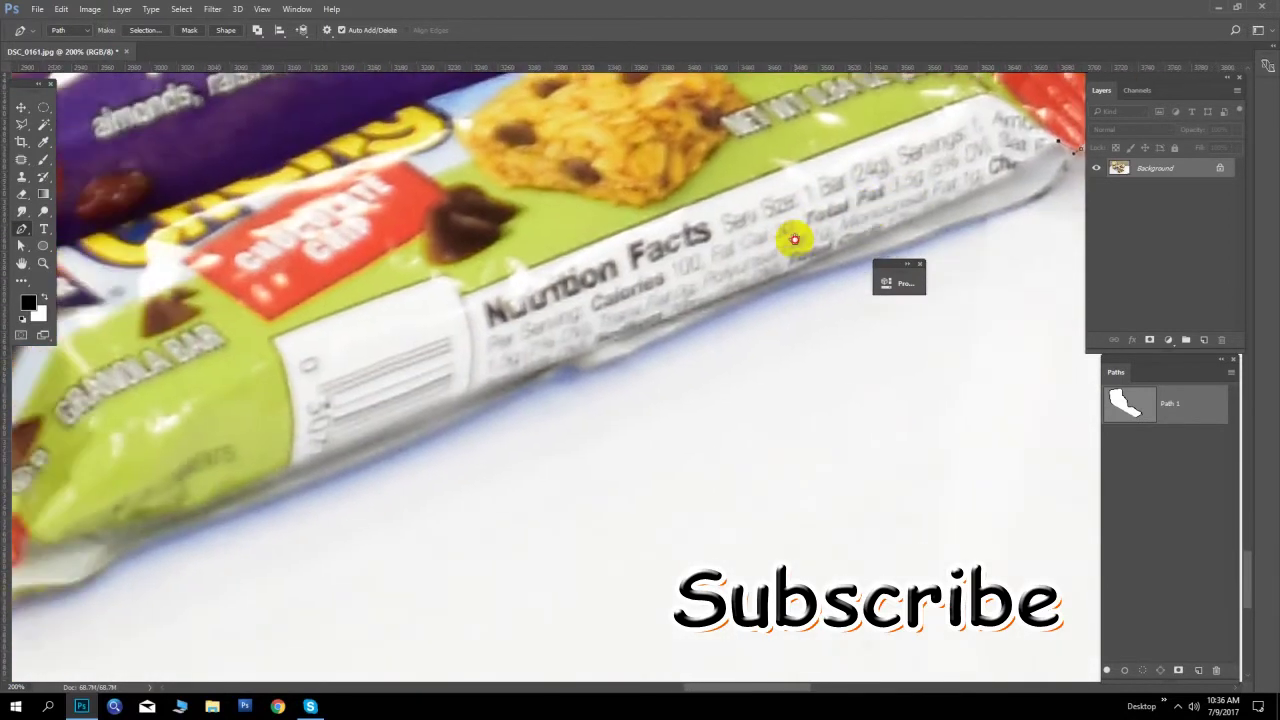
{"action": "scroll", "coordinate": [790, 238], "scroll_direction": "left", "scroll_amount": 4}
{"action": "scroll", "coordinate": [760, 220], "scroll_direction": "down", "scroll_amount": 2}
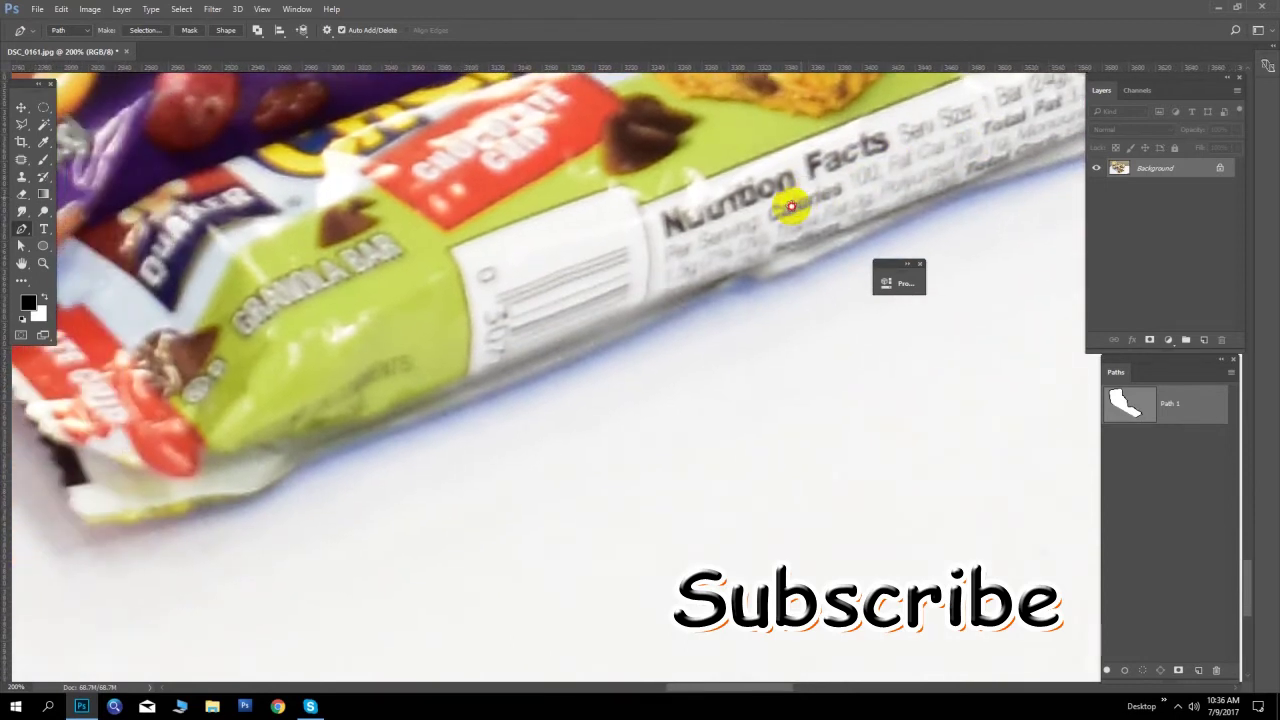
{"action": "scroll", "coordinate": [650, 260], "scroll_direction": "right", "scroll_amount": 5}
{"action": "scroll", "coordinate": [620, 280], "scroll_direction": "up", "scroll_amount": 2}
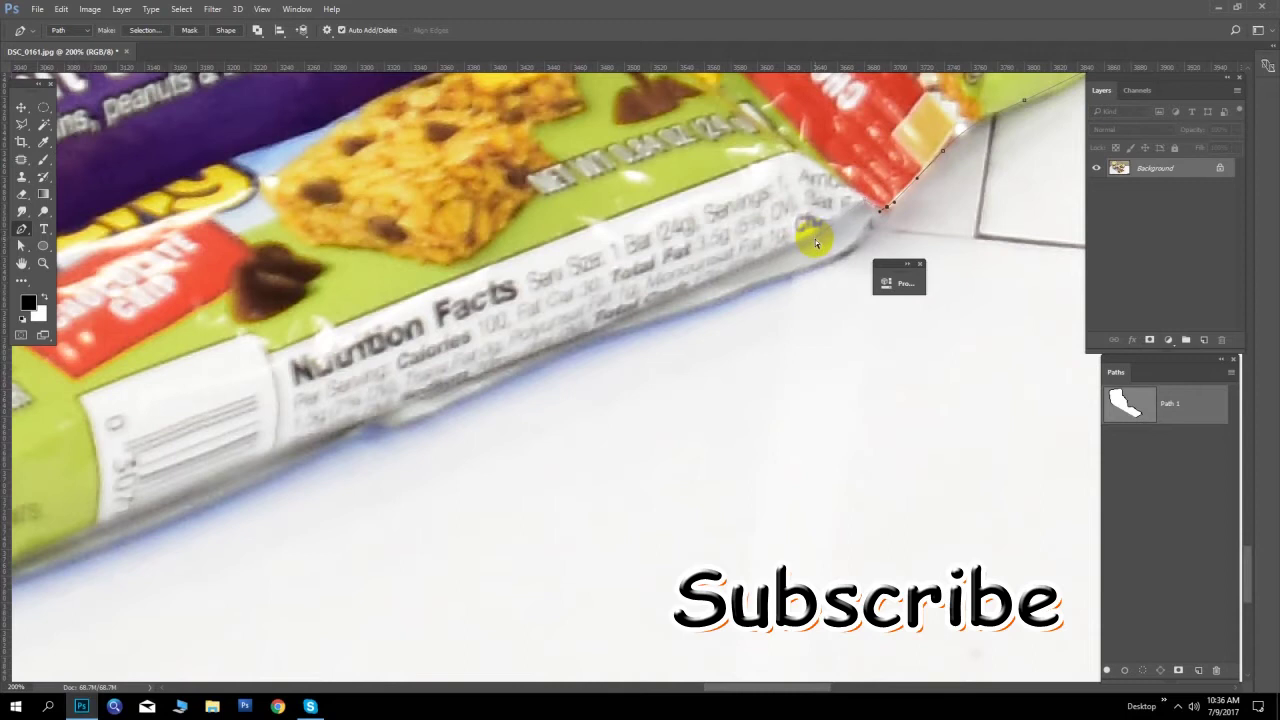
Place Pen anchors along the Nutrition Facts bar's lower edge to its wrapper end
{"action": "left_click", "coordinate": [850, 248]}
{"action": "left_click", "coordinate": [811, 265]}
{"action": "left_click", "coordinate": [770, 283]}
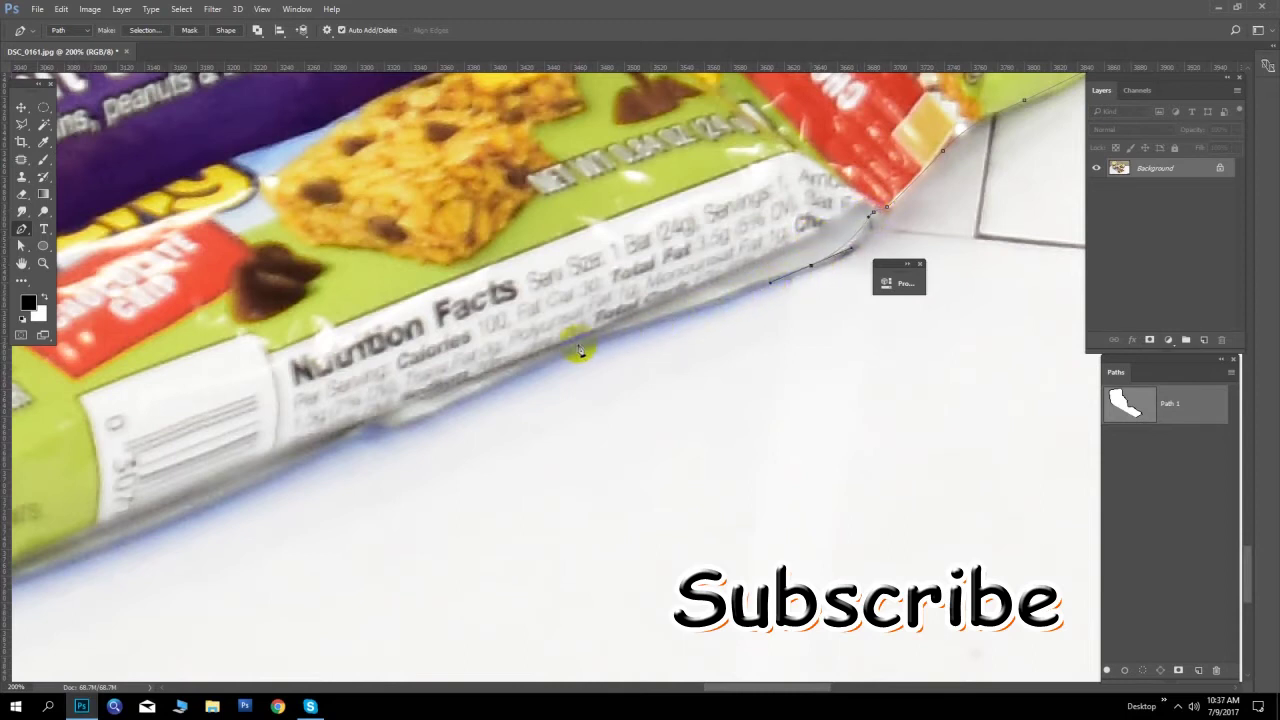
{"action": "left_click_drag", "start_coordinate": [555, 352], "coordinate": [557, 332]}
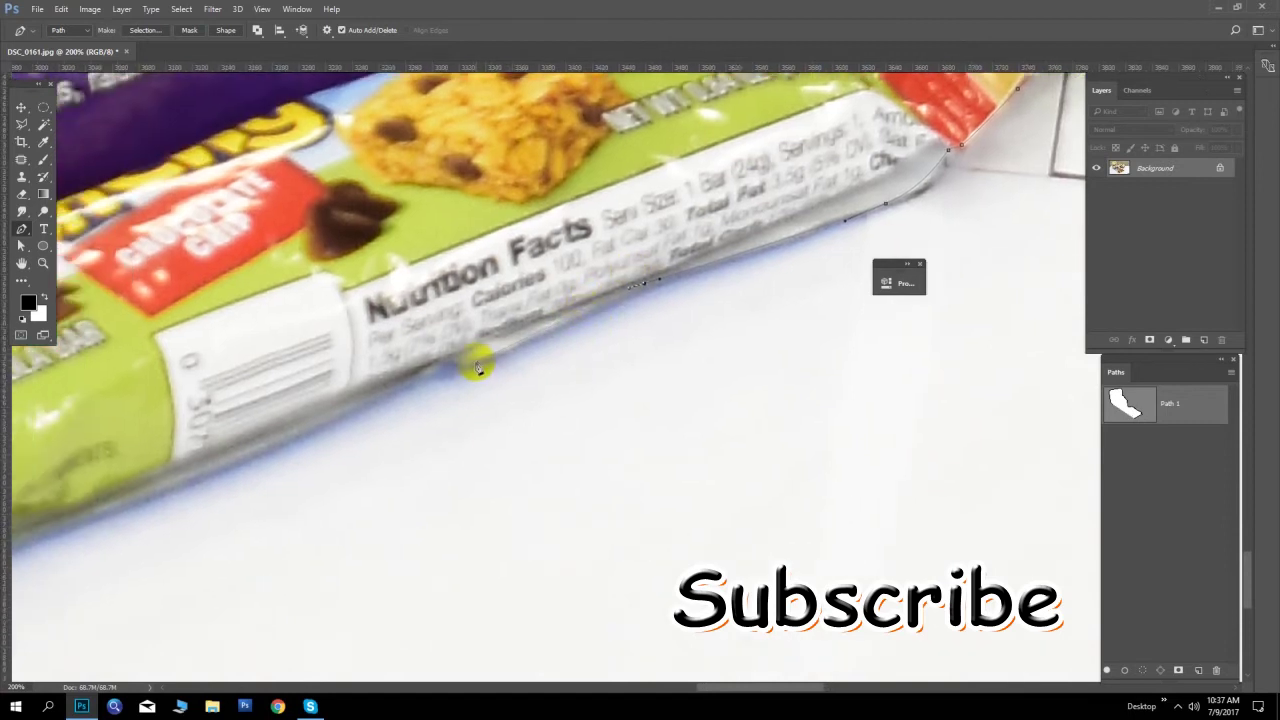
{"action": "left_click_drag", "start_coordinate": [477, 362], "coordinate": [443, 356]}
{"action": "left_click_drag", "start_coordinate": [380, 395], "coordinate": [723, 220]}
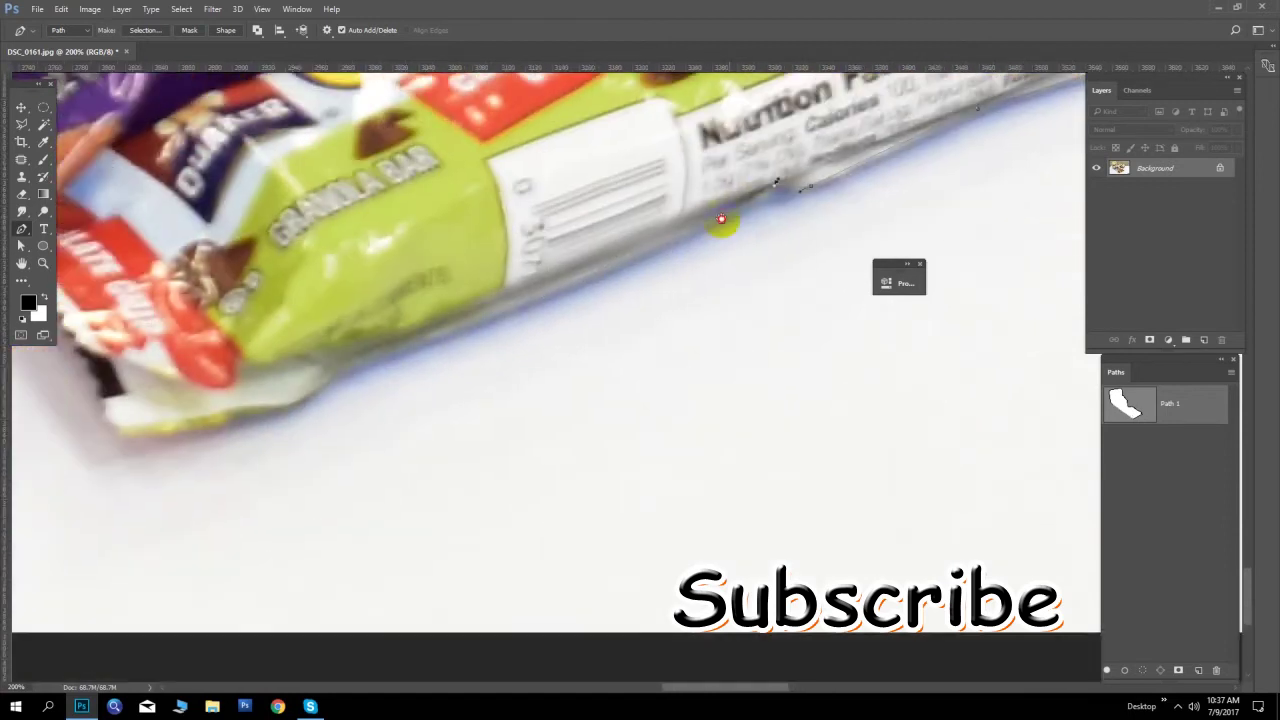
{"action": "mouse_move", "coordinate": [597, 276]}
{"action": "left_mouse_down"}
{"action": "mouse_move", "coordinate": [466, 344]}
{"action": "mouse_move", "coordinate": [471, 325]}
{"action": "left_mouse_up"}
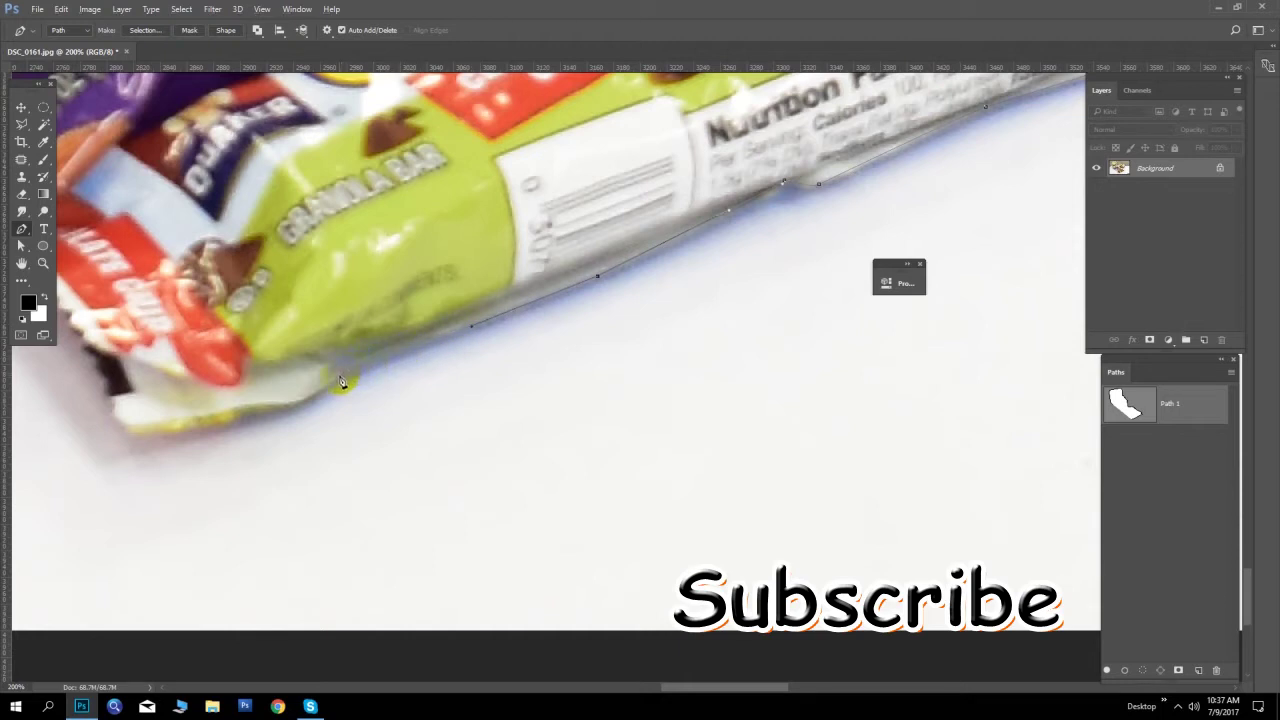
Curve the path up the red wrapper's crimped end and along the Trail Mix bar
{"action": "mouse_move", "coordinate": [290, 392]}
{"action": "left_mouse_down"}
{"action": "mouse_move", "coordinate": [634, 277]}
{"action": "mouse_move", "coordinate": [509, 302]}
{"action": "left_mouse_up"}
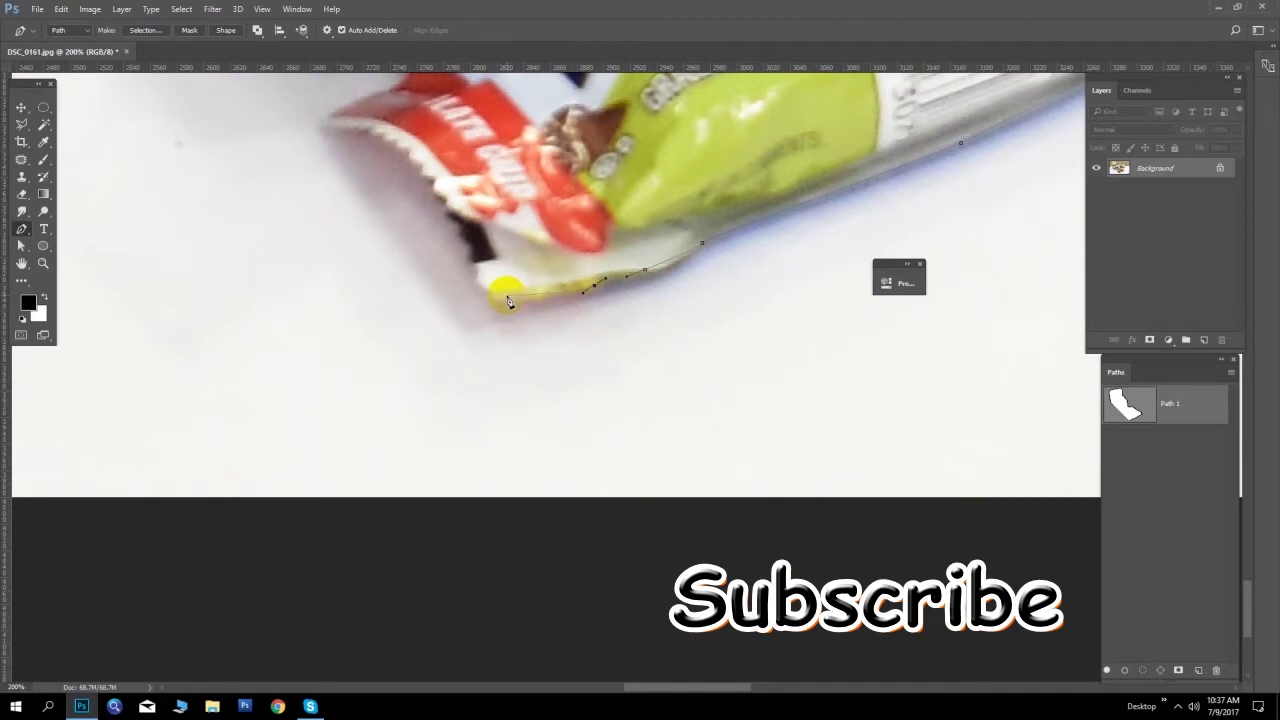
{"action": "left_click_drag", "start_coordinate": [474, 268], "coordinate": [461, 229]}
{"action": "mouse_move", "coordinate": [400, 177]}
{"action": "left_mouse_down"}
{"action": "mouse_move", "coordinate": [495, 385]}
{"action": "mouse_move", "coordinate": [509, 365]}
{"action": "mouse_move", "coordinate": [563, 399]}
{"action": "left_mouse_up"}
{"action": "mouse_move", "coordinate": [477, 360]}
{"action": "left_mouse_down"}
{"action": "mouse_move", "coordinate": [410, 358]}
{"action": "mouse_move", "coordinate": [508, 343]}
{"action": "mouse_move", "coordinate": [545, 310]}
{"action": "left_mouse_up"}
{"action": "left_click_drag", "start_coordinate": [468, 284], "coordinate": [449, 278]}
{"action": "left_click_drag", "start_coordinate": [377, 194], "coordinate": [478, 333]}
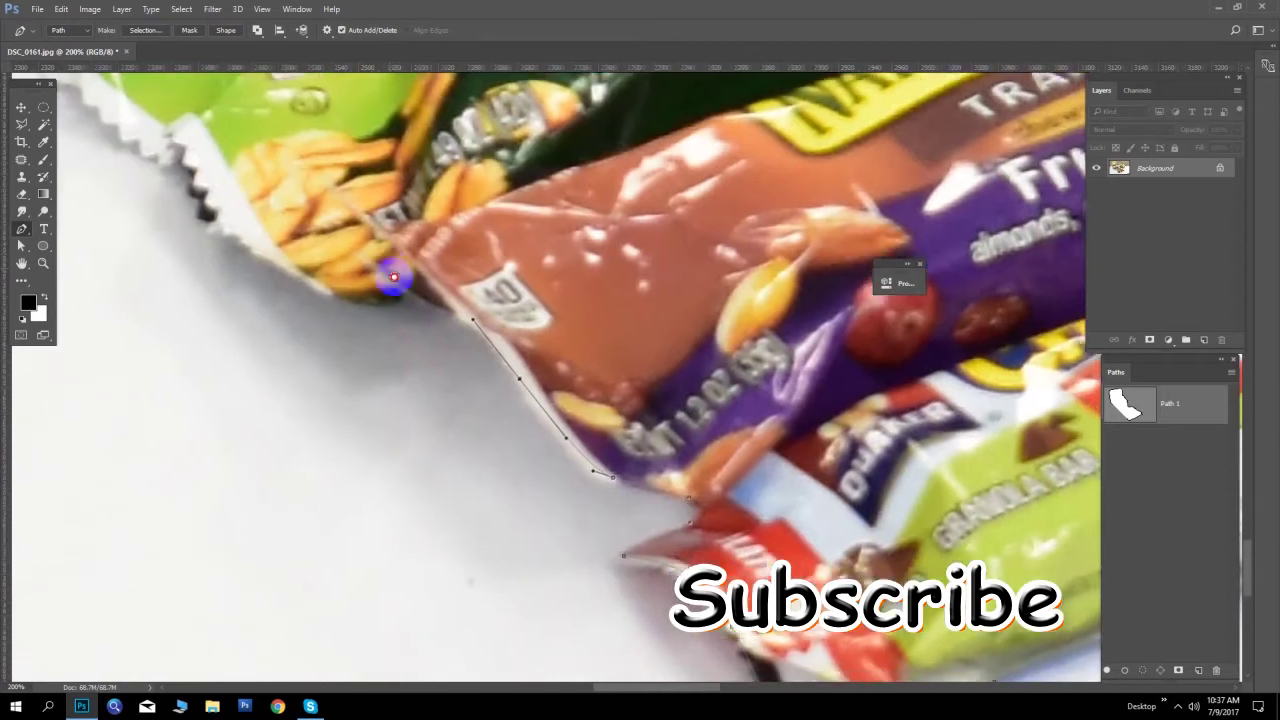
Anchor the path onto the green Oats 'n Honey bag's edge
{"action": "left_click_drag", "start_coordinate": [417, 303], "coordinate": [404, 310]}
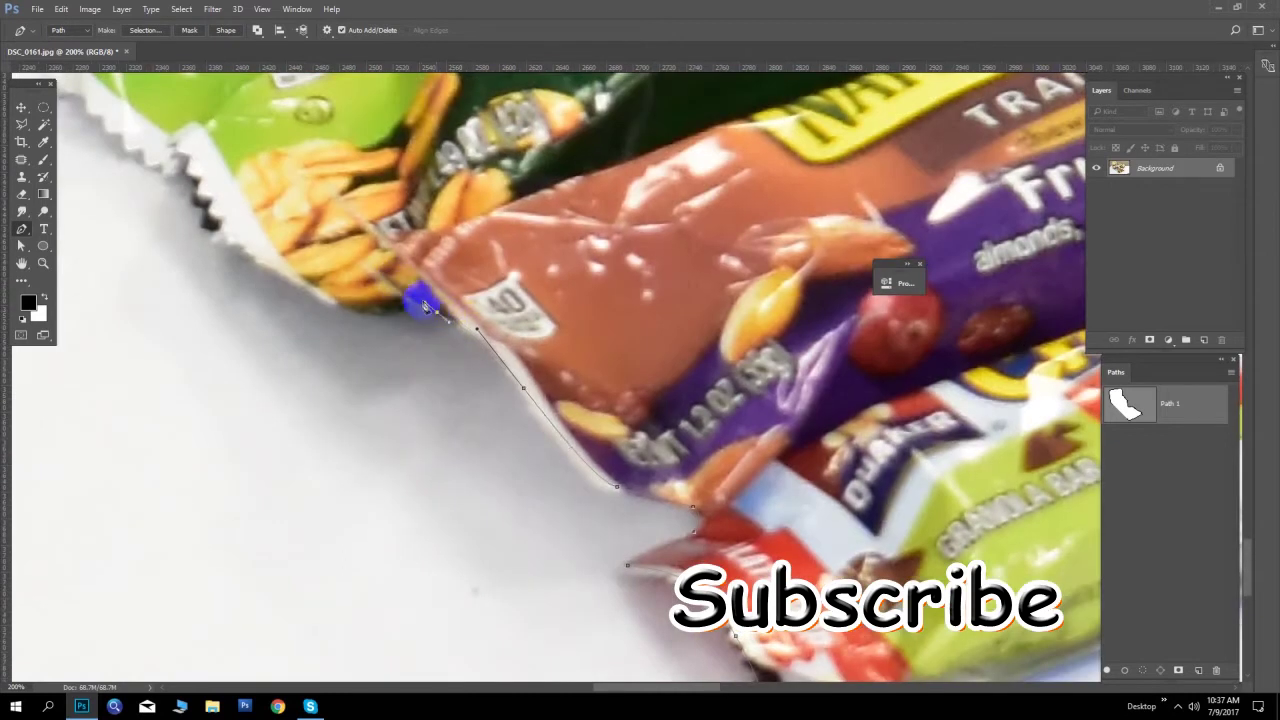
{"action": "mouse_move", "coordinate": [310, 320]}
{"action": "left_mouse_down"}
{"action": "mouse_move", "coordinate": [520, 355]}
{"action": "mouse_move", "coordinate": [497, 316]}
{"action": "left_mouse_up"}
{"action": "left_click", "coordinate": [546, 340]}
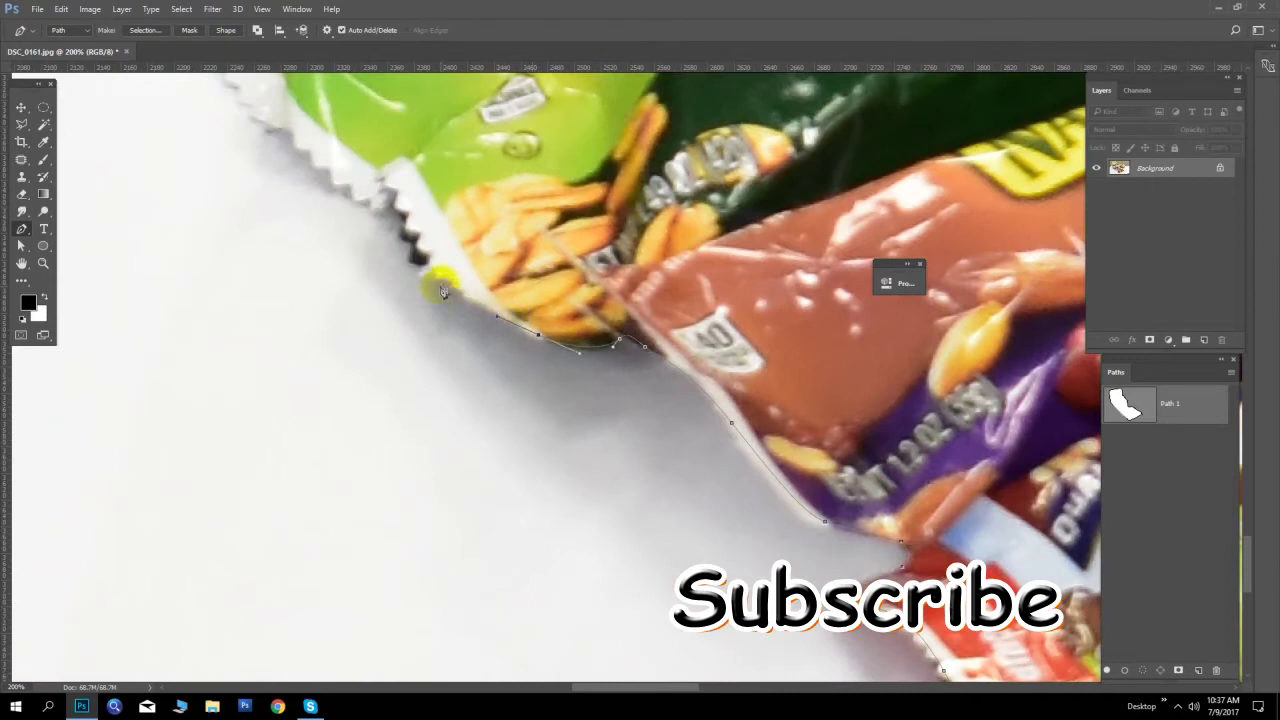
{"action": "left_click_drag", "start_coordinate": [412, 240], "coordinate": [550, 427]}
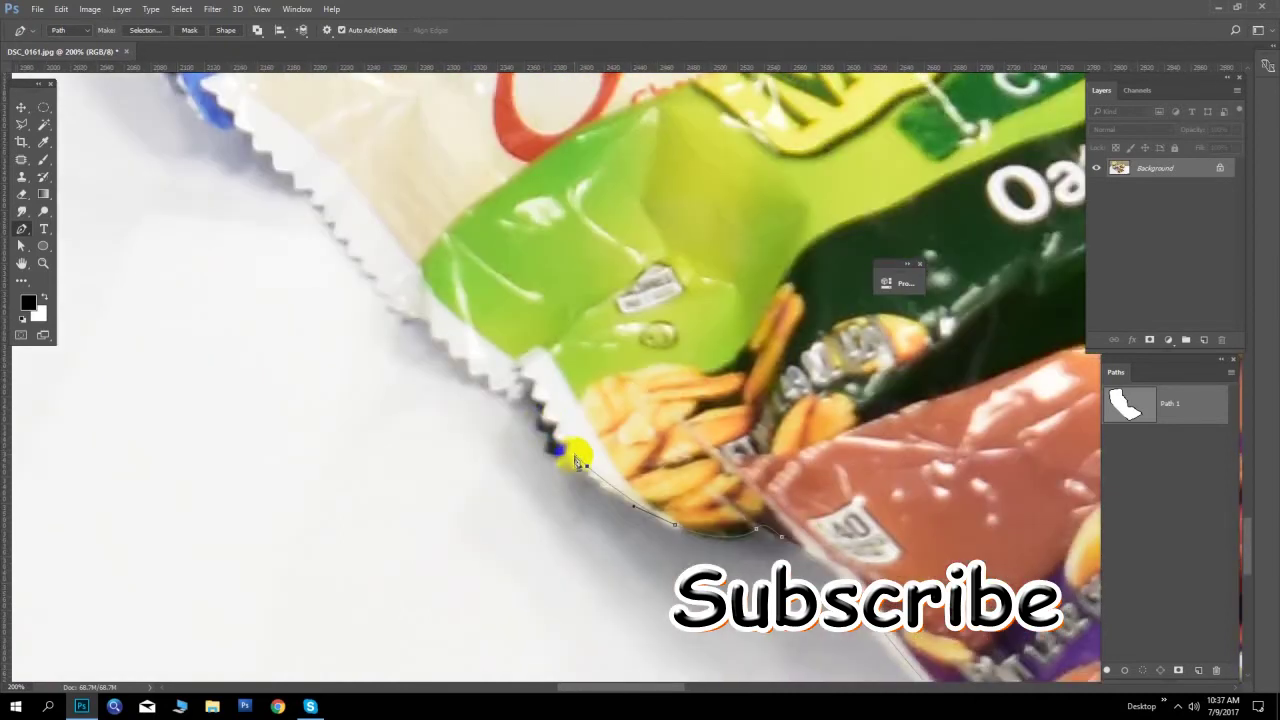
{"action": "left_click", "coordinate": [573, 462]}
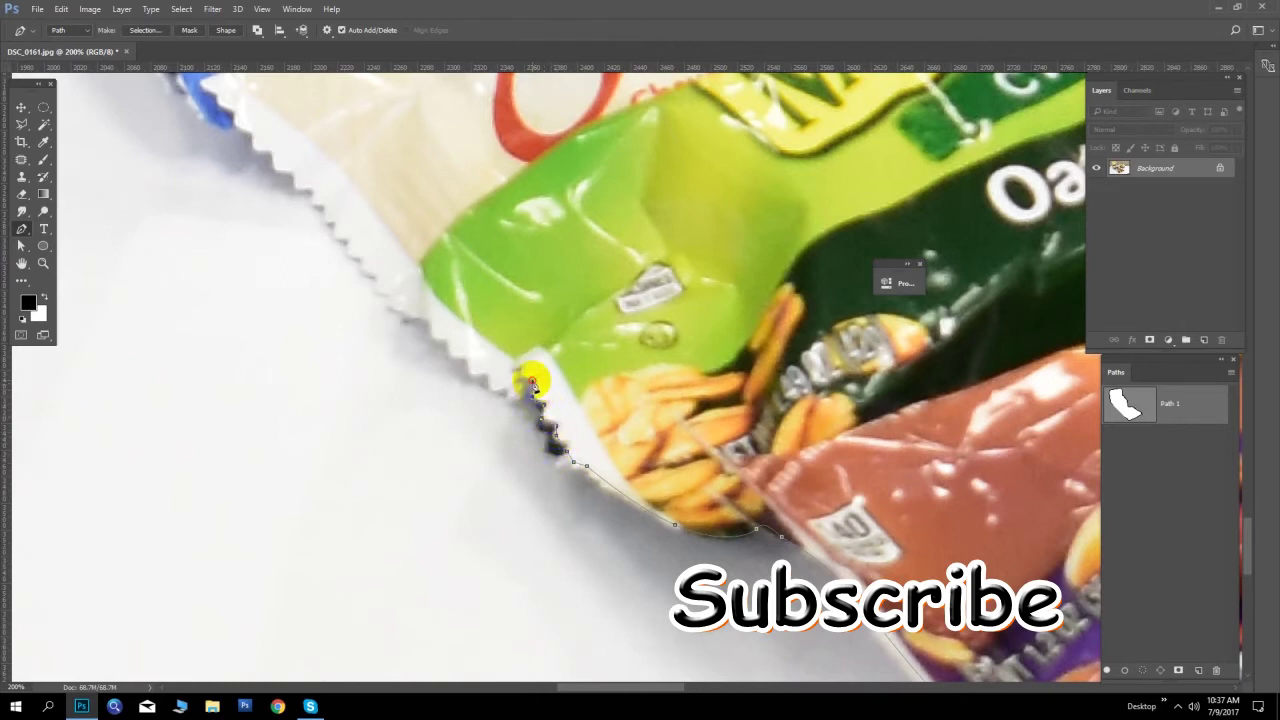
{"action": "left_click", "coordinate": [514, 400]}
{"action": "left_click", "coordinate": [488, 390]}
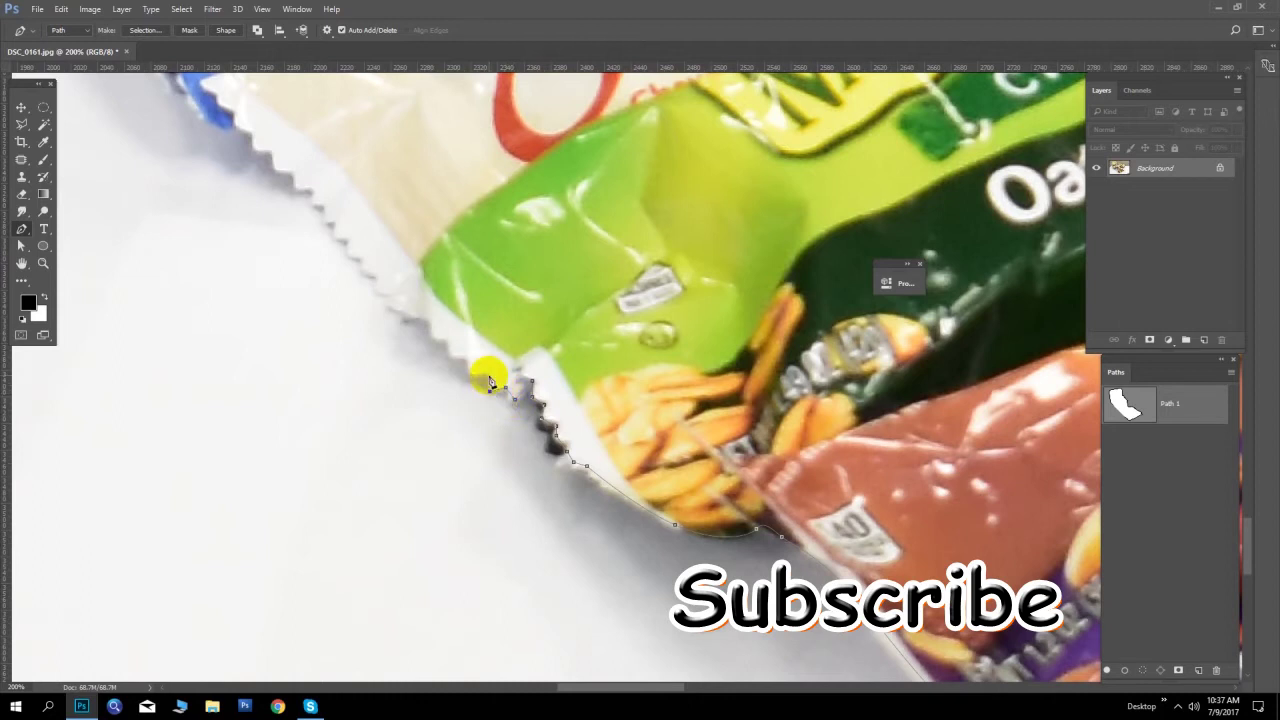
Trace the green bag's serrated wrapper edge with a run of anchors
{"action": "left_click_drag", "start_coordinate": [490, 375], "coordinate": [520, 443]}
{"action": "left_click", "coordinate": [518, 443]}
{"action": "left_click", "coordinate": [492, 407]}
{"action": "left_click", "coordinate": [476, 403]}
{"action": "left_click", "coordinate": [470, 382]}
{"action": "left_click", "coordinate": [450, 386]}
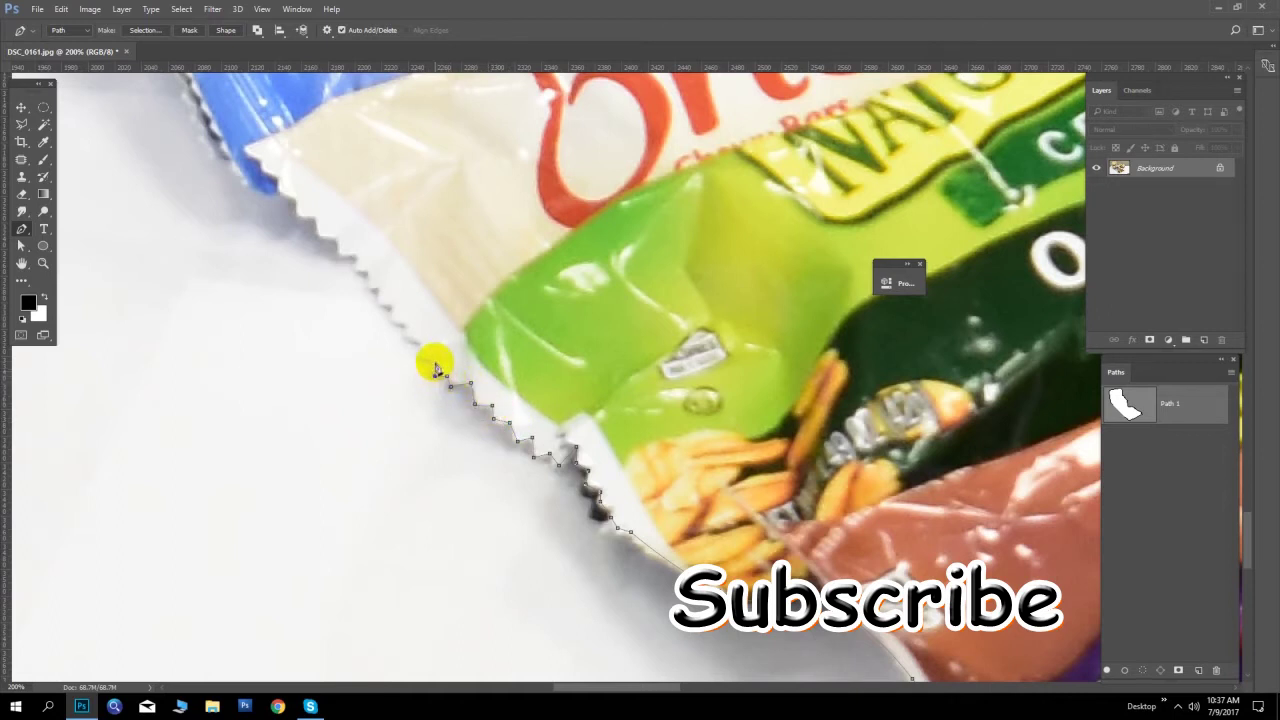
Zigzag the path up the Fiber One wrapper's serrated crimp to its corner
{"action": "left_click_drag", "start_coordinate": [400, 366], "coordinate": [437, 428]}
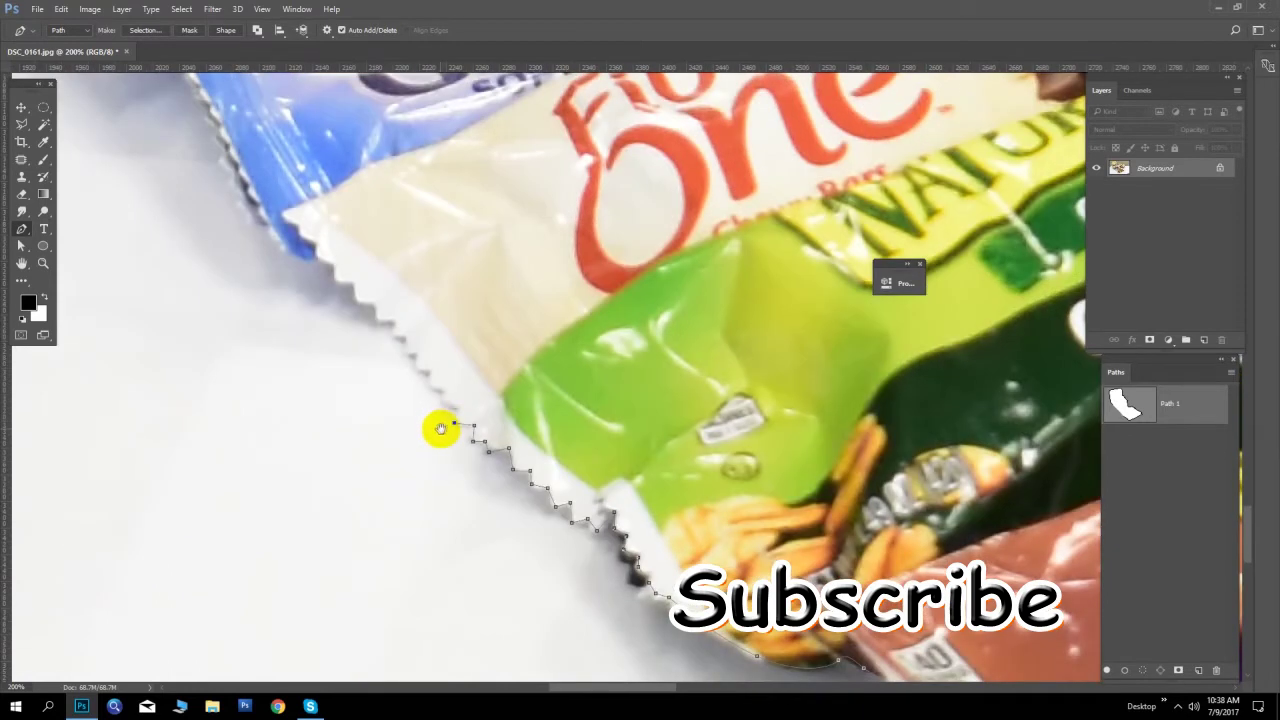
{"action": "left_click", "coordinate": [454, 419]}
{"action": "left_click", "coordinate": [461, 405]}
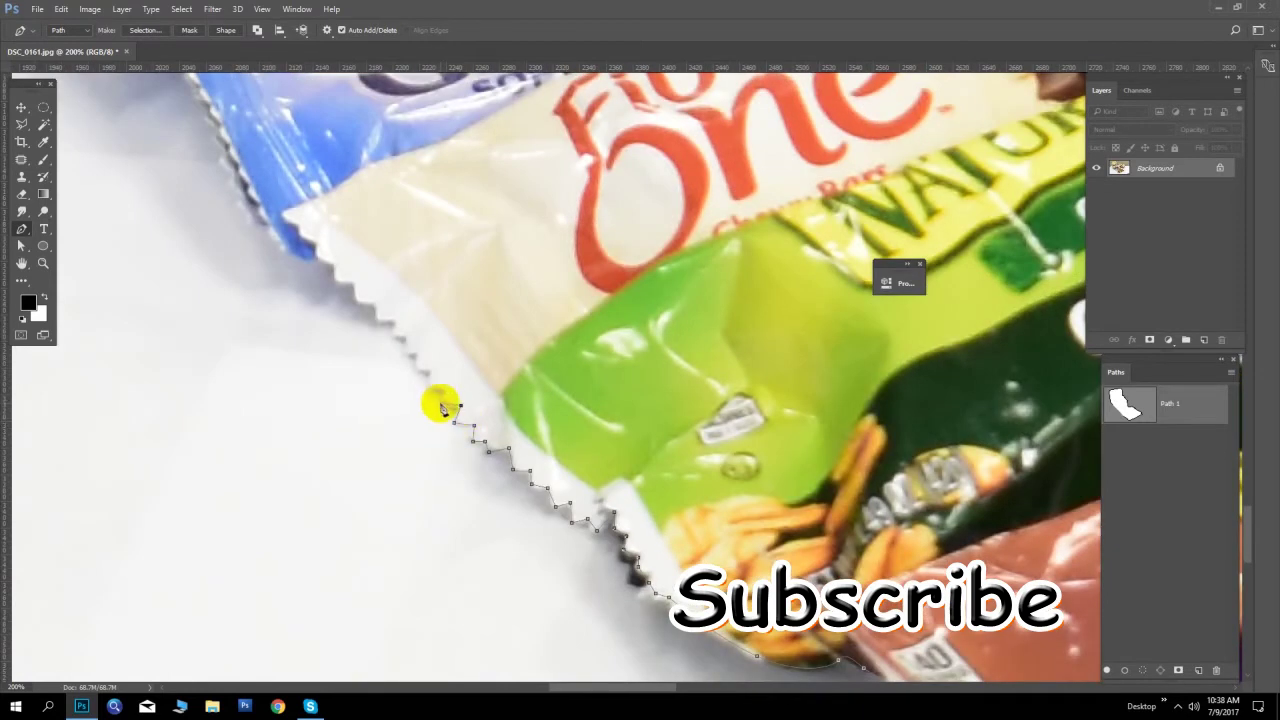
{"action": "left_click", "coordinate": [442, 388]}
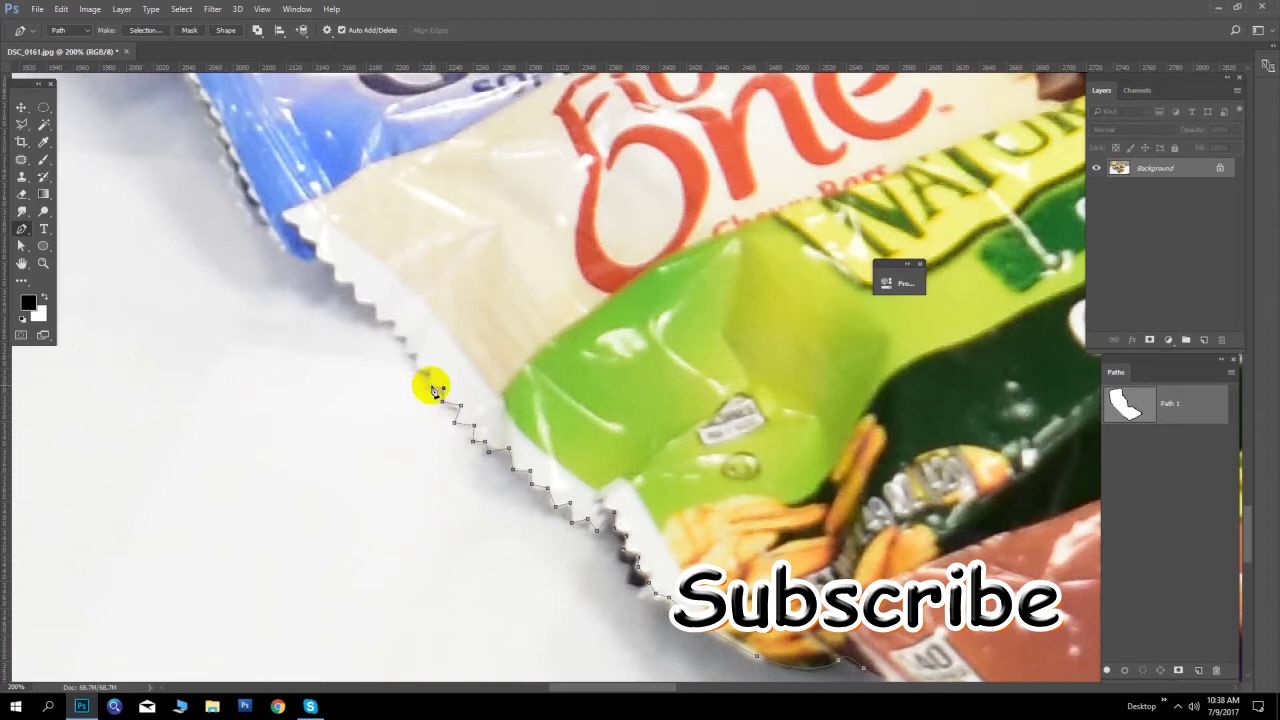
{"action": "left_click", "coordinate": [428, 372]}
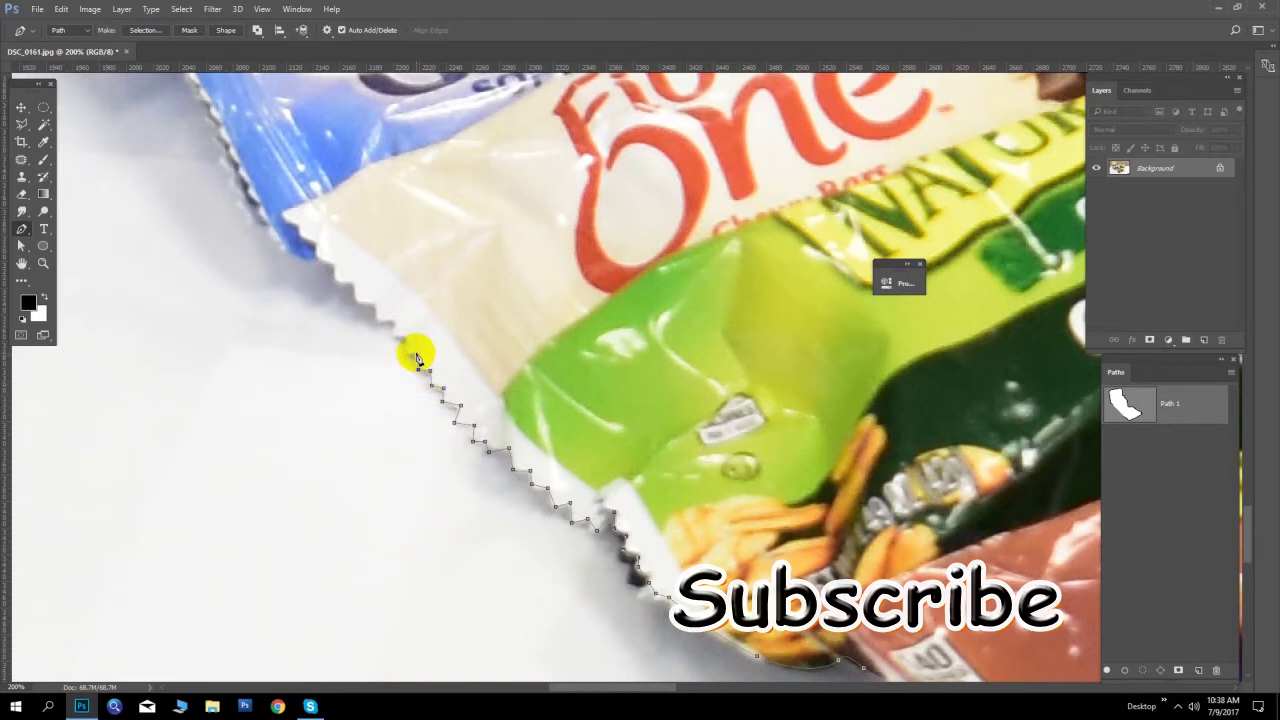
{"action": "left_click", "coordinate": [398, 340]}
{"action": "left_click", "coordinate": [394, 320]}
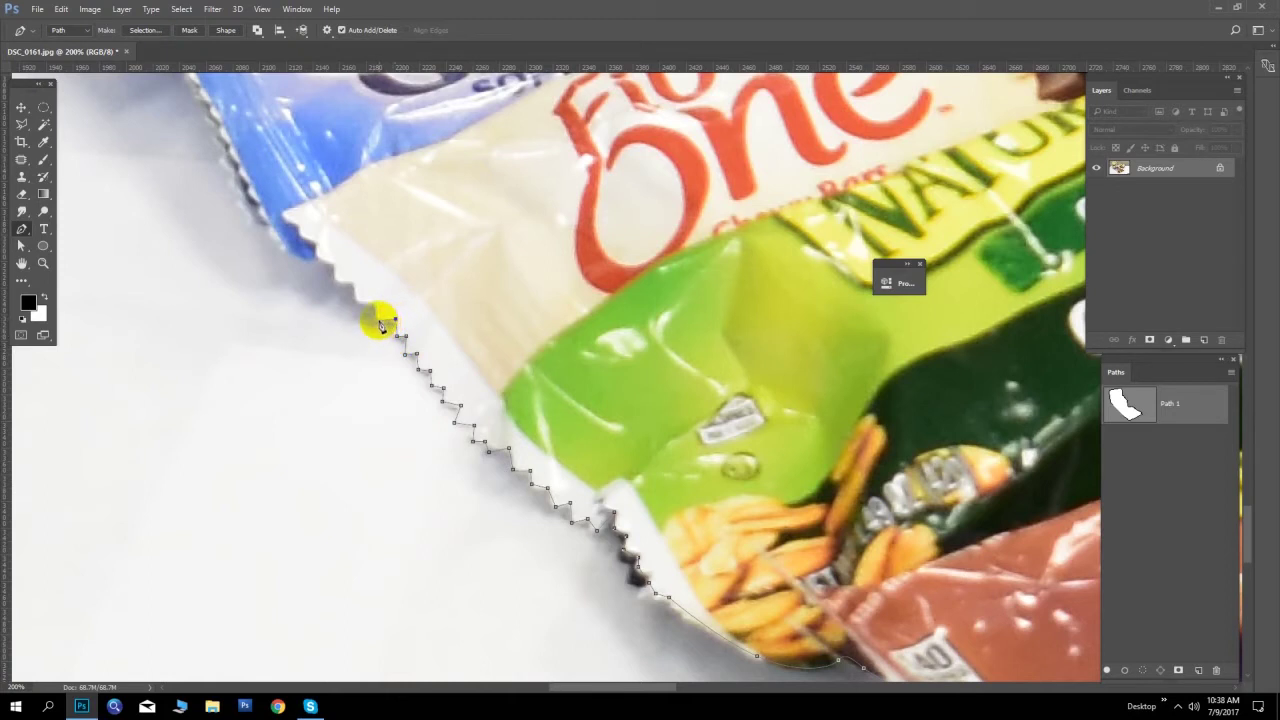
{"action": "left_click", "coordinate": [375, 305]}
{"action": "left_click", "coordinate": [356, 300]}
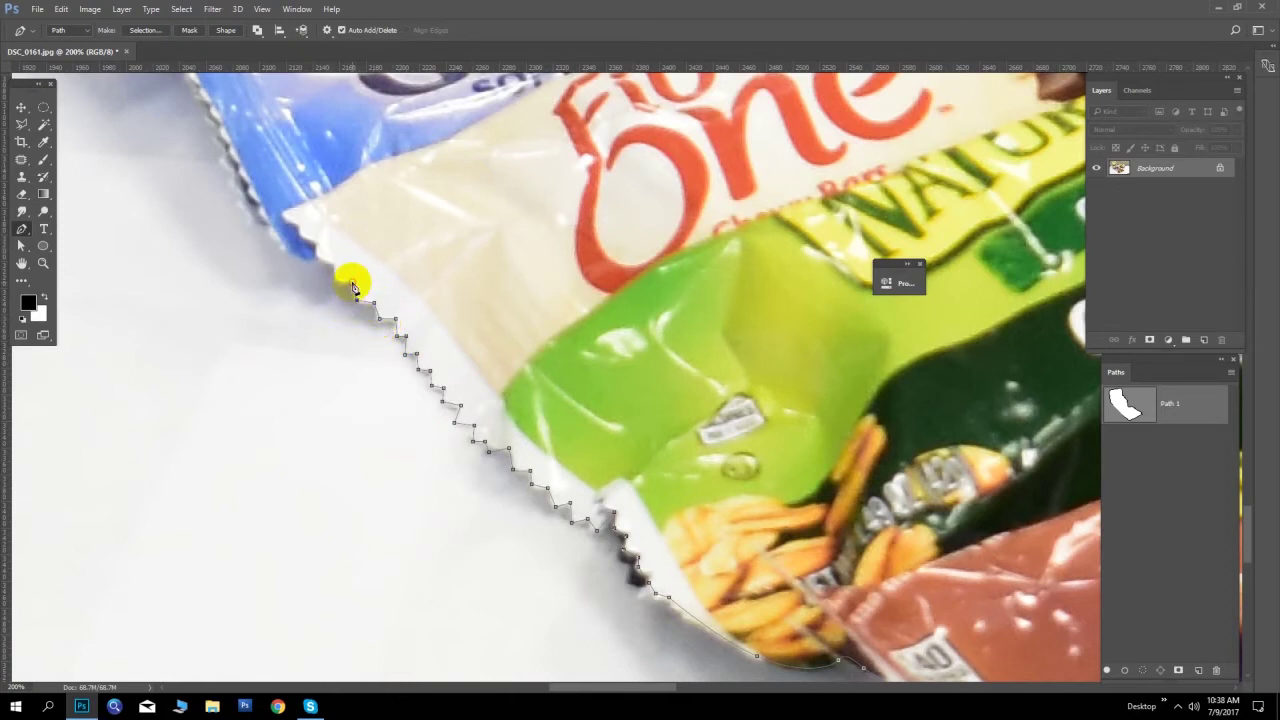
{"action": "left_click", "coordinate": [330, 263]}
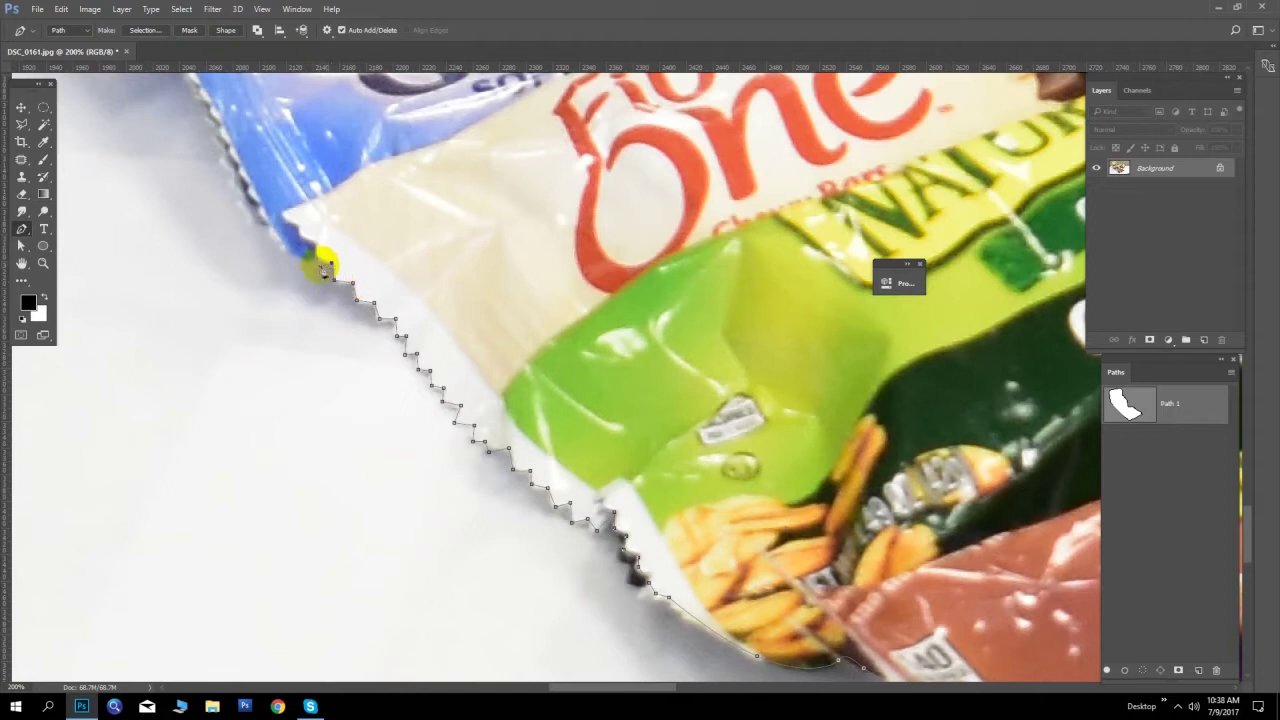
{"action": "left_click_drag", "start_coordinate": [312, 260], "coordinate": [398, 447]}
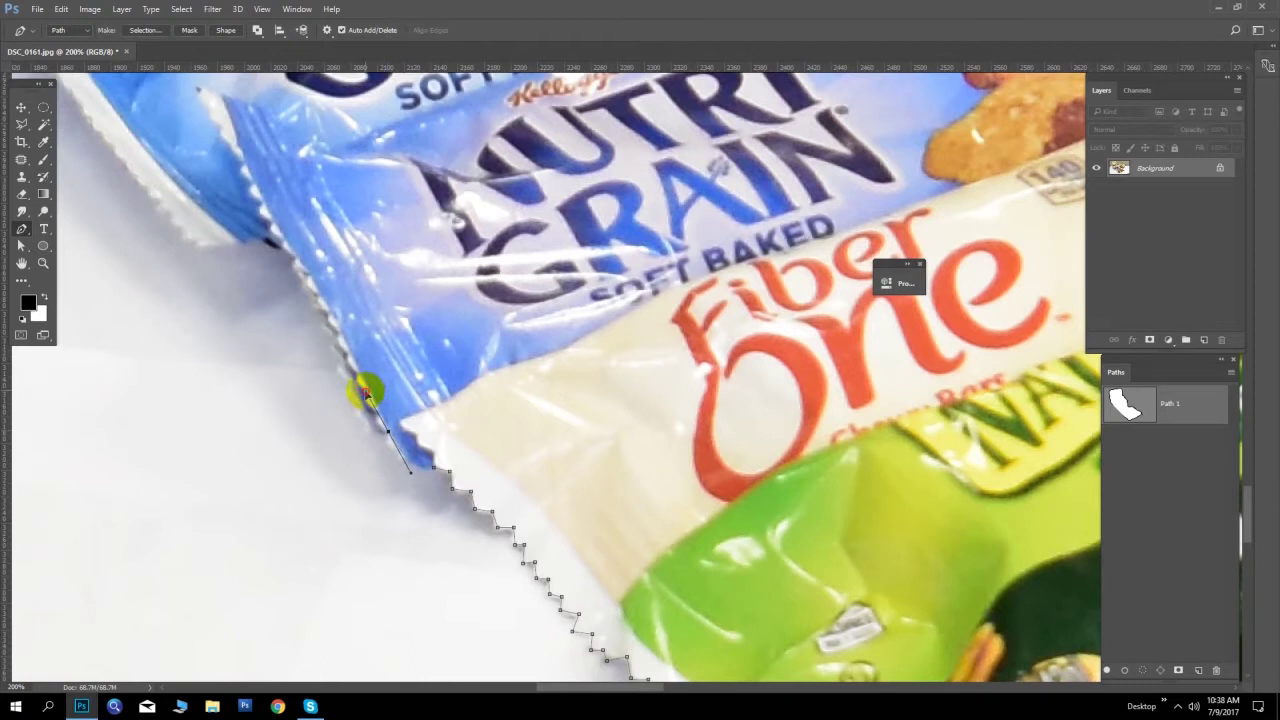
Place anchors up the first Nutri-Grain wrapper's serrated silver edge
{"action": "left_click_drag", "start_coordinate": [395, 453], "coordinate": [380, 435]}
{"action": "left_click", "coordinate": [375, 409]}
{"action": "left_click", "coordinate": [361, 387]}
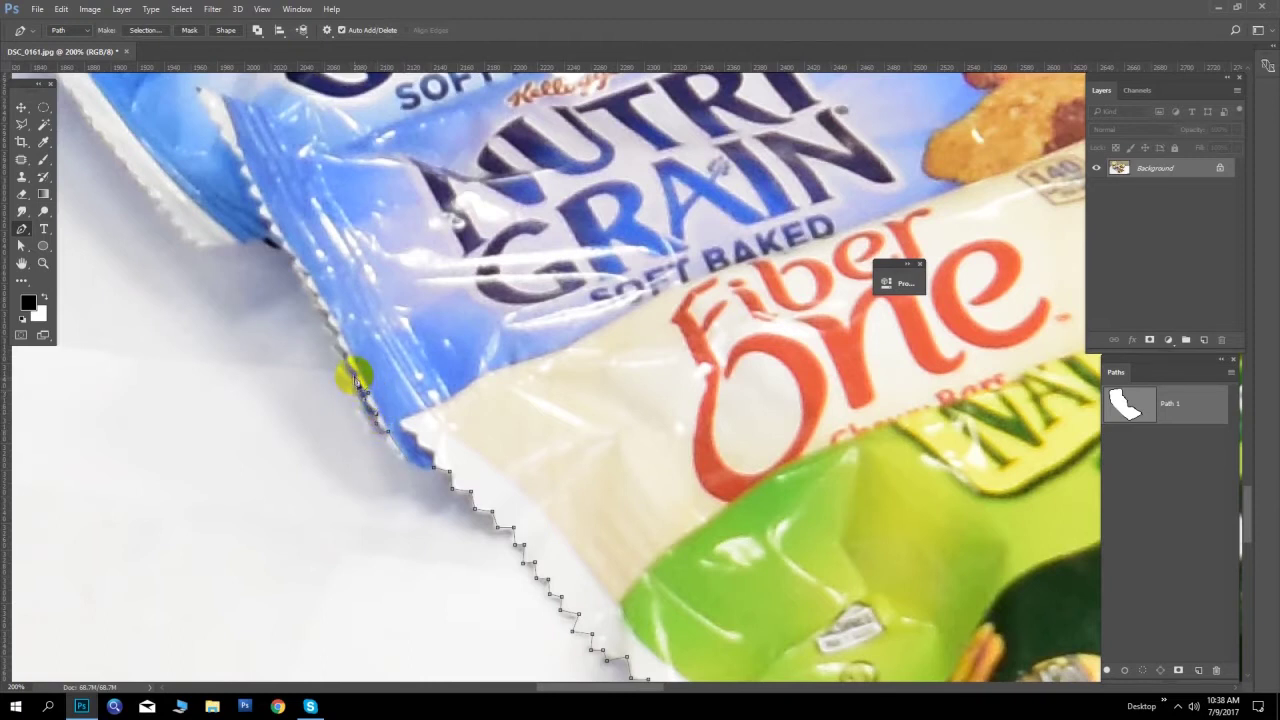
{"action": "left_click", "coordinate": [344, 354]}
{"action": "left_click", "coordinate": [332, 336]}
{"action": "left_click", "coordinate": [323, 320]}
{"action": "left_click", "coordinate": [314, 302]}
{"action": "left_click", "coordinate": [306, 287]}
{"action": "left_click", "coordinate": [295, 264]}
Add a curved segment along the next Nutri-Grain wrapper's lower edge
{"action": "left_click_drag", "start_coordinate": [249, 251], "coordinate": [546, 468]}
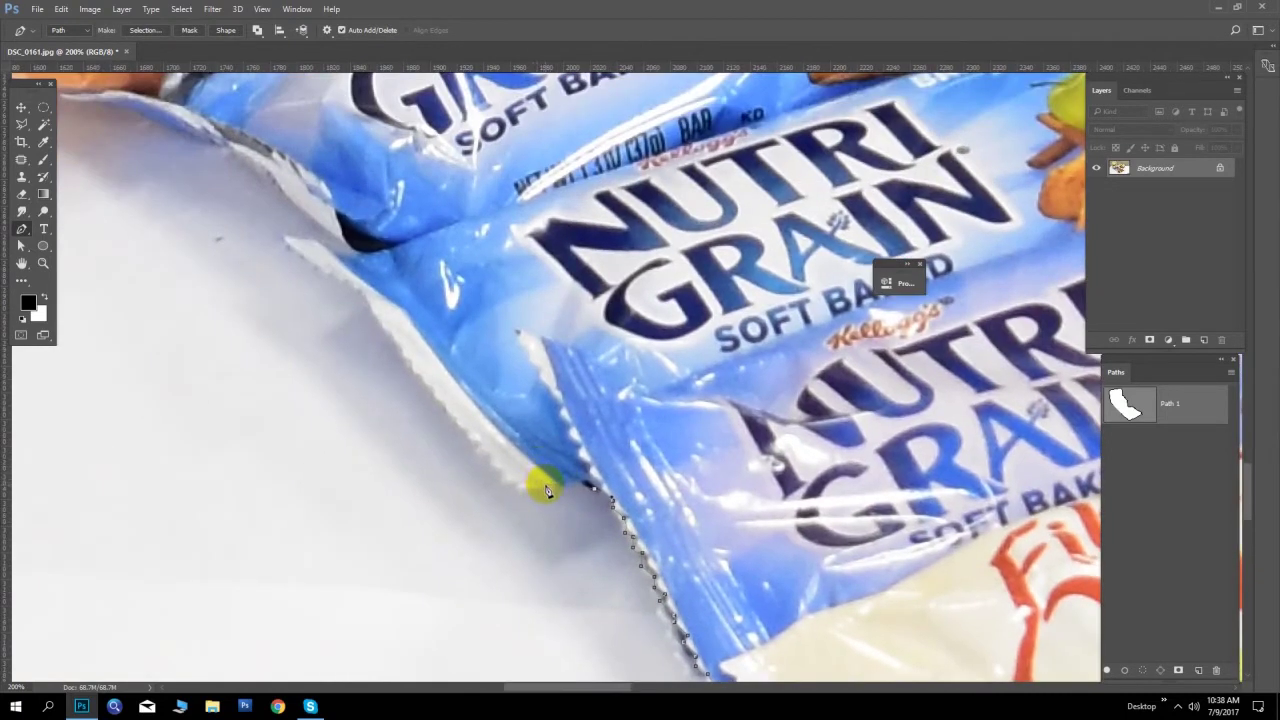
{"action": "left_click", "coordinate": [528, 487]}
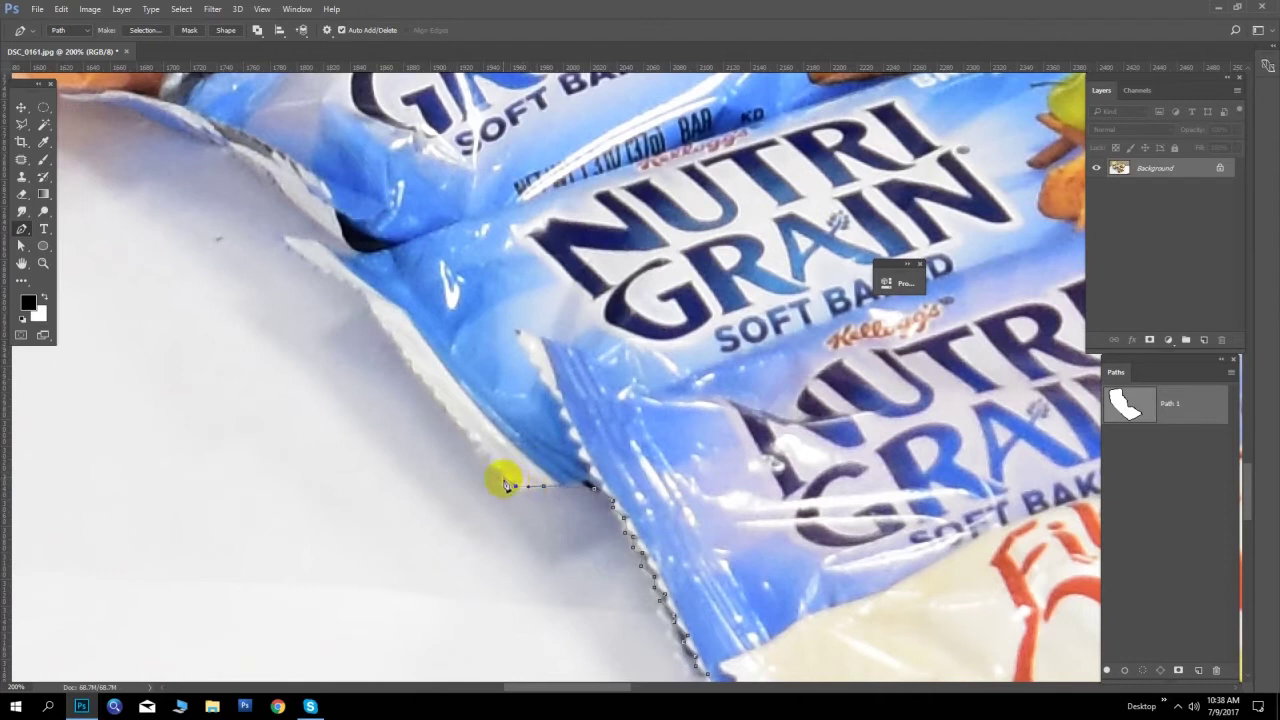
{"action": "left_click_drag", "start_coordinate": [517, 490], "coordinate": [467, 432]}
{"action": "mouse_move", "coordinate": [467, 432]}
{"action": "left_mouse_down"}
{"action": "mouse_move", "coordinate": [448, 421]}
{"action": "mouse_move", "coordinate": [463, 430]}
{"action": "mouse_move", "coordinate": [463, 418]}
{"action": "left_mouse_up"}
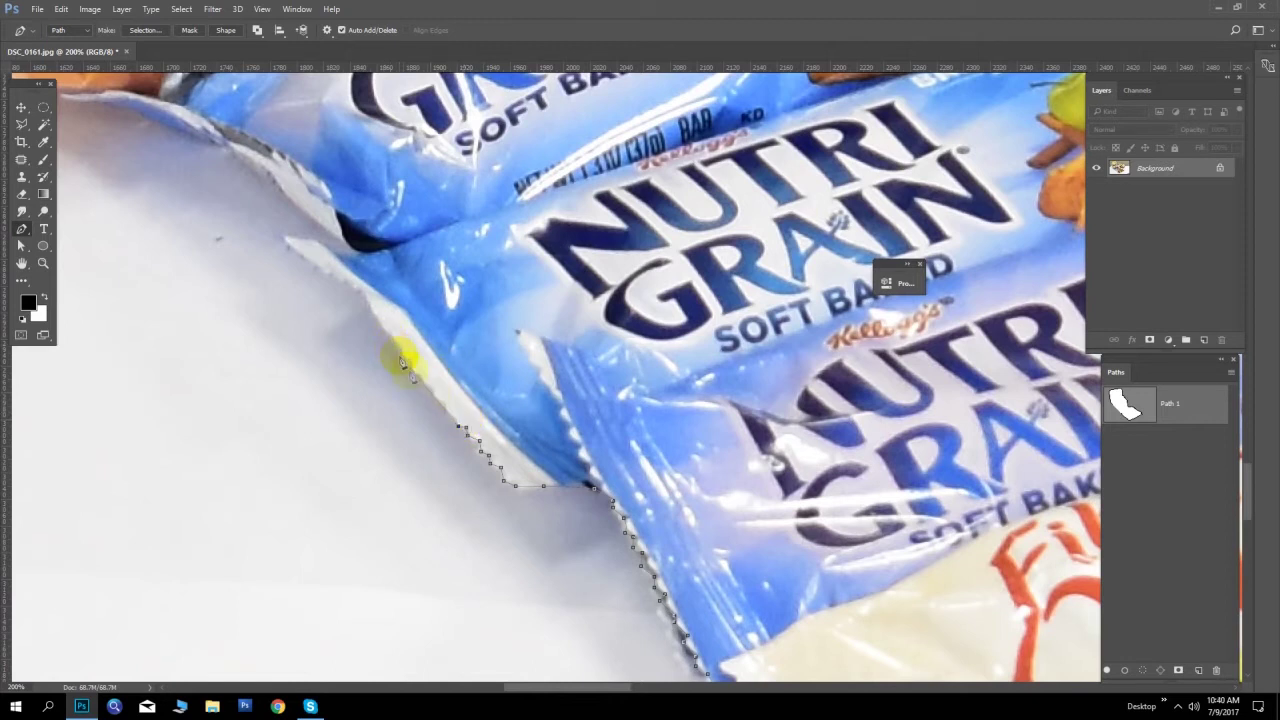
{"action": "left_click", "coordinate": [445, 401]}
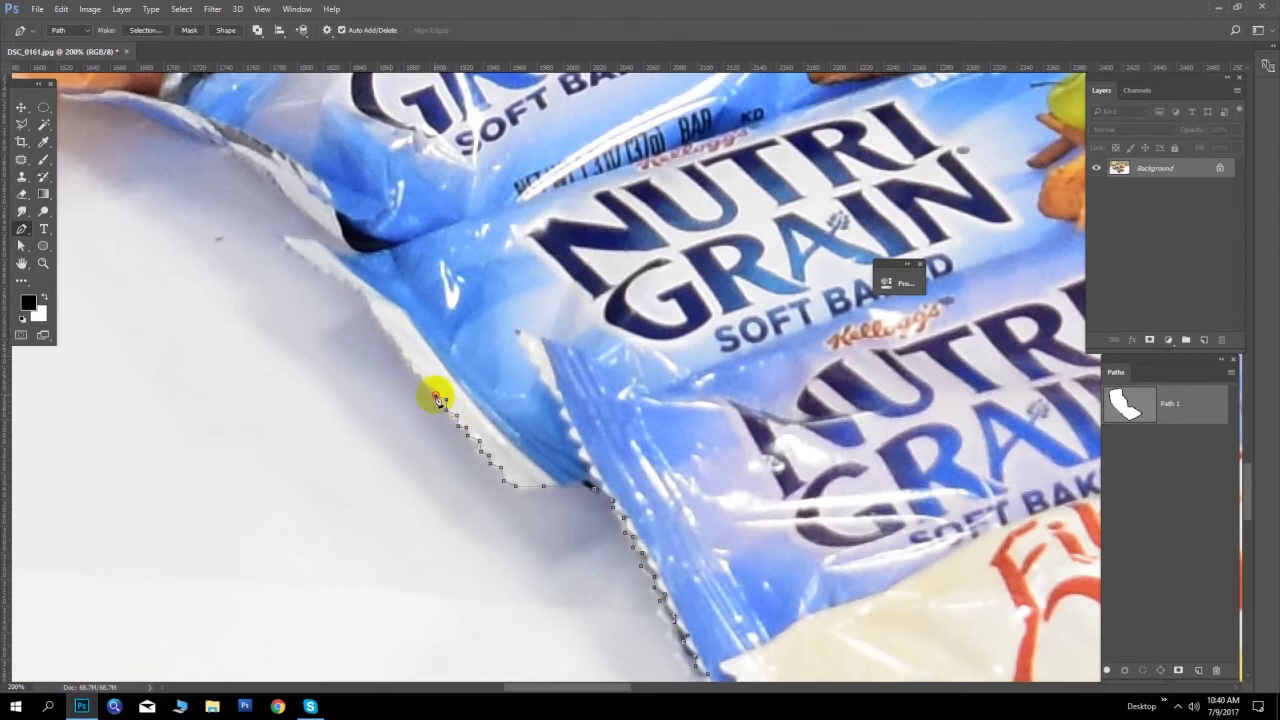
Extend the path up-left to the crimped corner below the orange wrapper
{"action": "left_click", "coordinate": [425, 379]}
{"action": "left_click", "coordinate": [406, 358]}
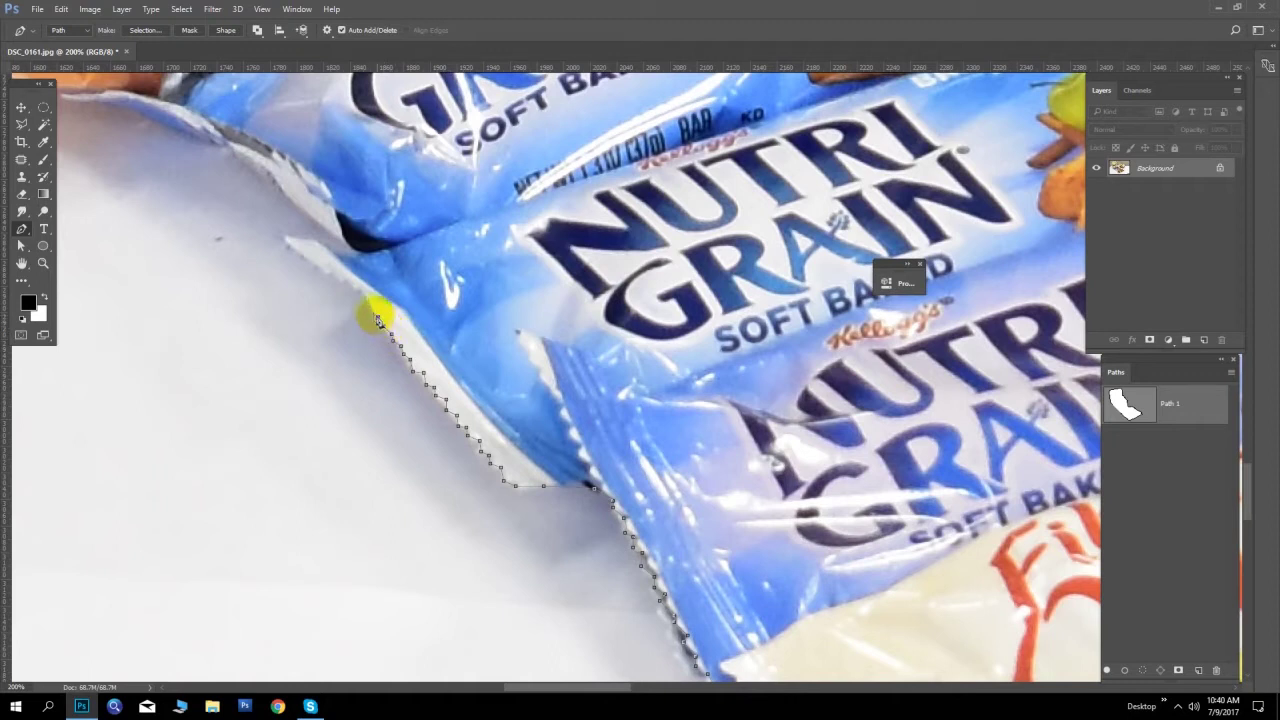
{"action": "left_click", "coordinate": [345, 282]}
{"action": "left_click", "coordinate": [298, 255]}
{"action": "mouse_move", "coordinate": [288, 242]}
{"action": "left_mouse_down"}
{"action": "mouse_move", "coordinate": [322, 238]}
{"action": "mouse_move", "coordinate": [343, 277]}
{"action": "mouse_move", "coordinate": [666, 388]}
{"action": "left_mouse_up"}
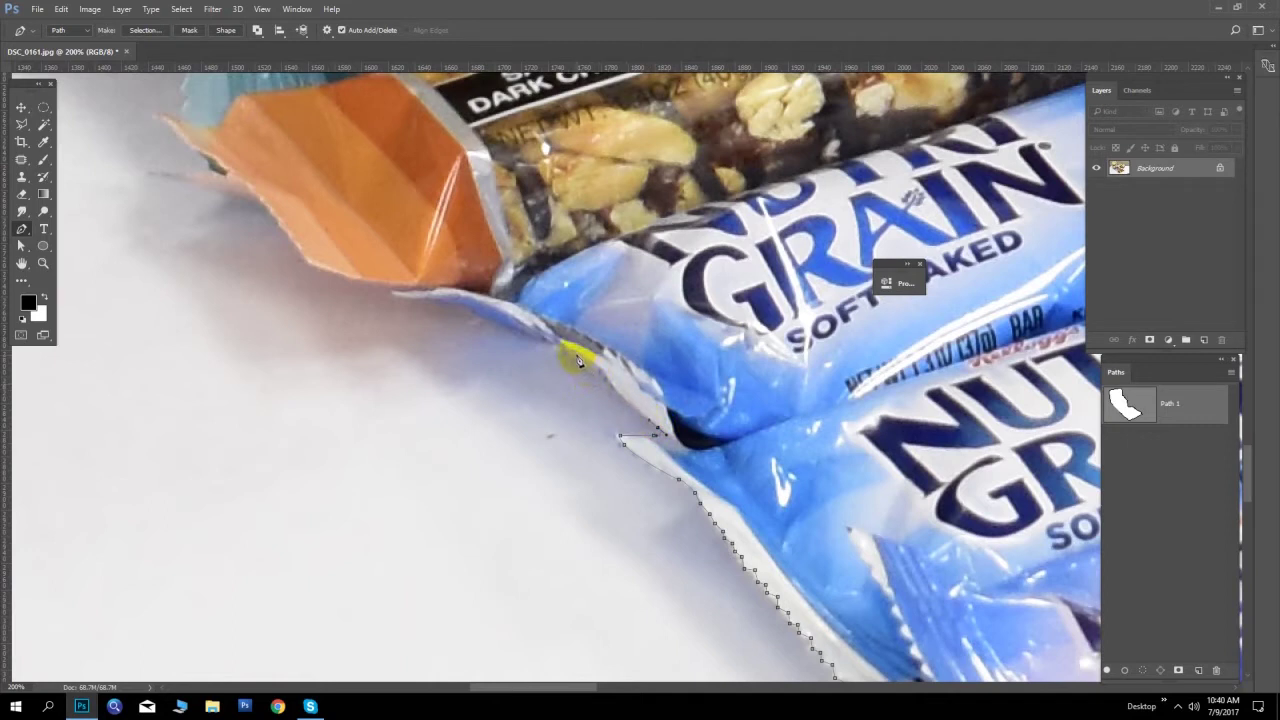
Curve the path around the orange wrapper's tip and up the blue wrapper toward the basket
{"action": "left_click_drag", "start_coordinate": [552, 345], "coordinate": [531, 329]}
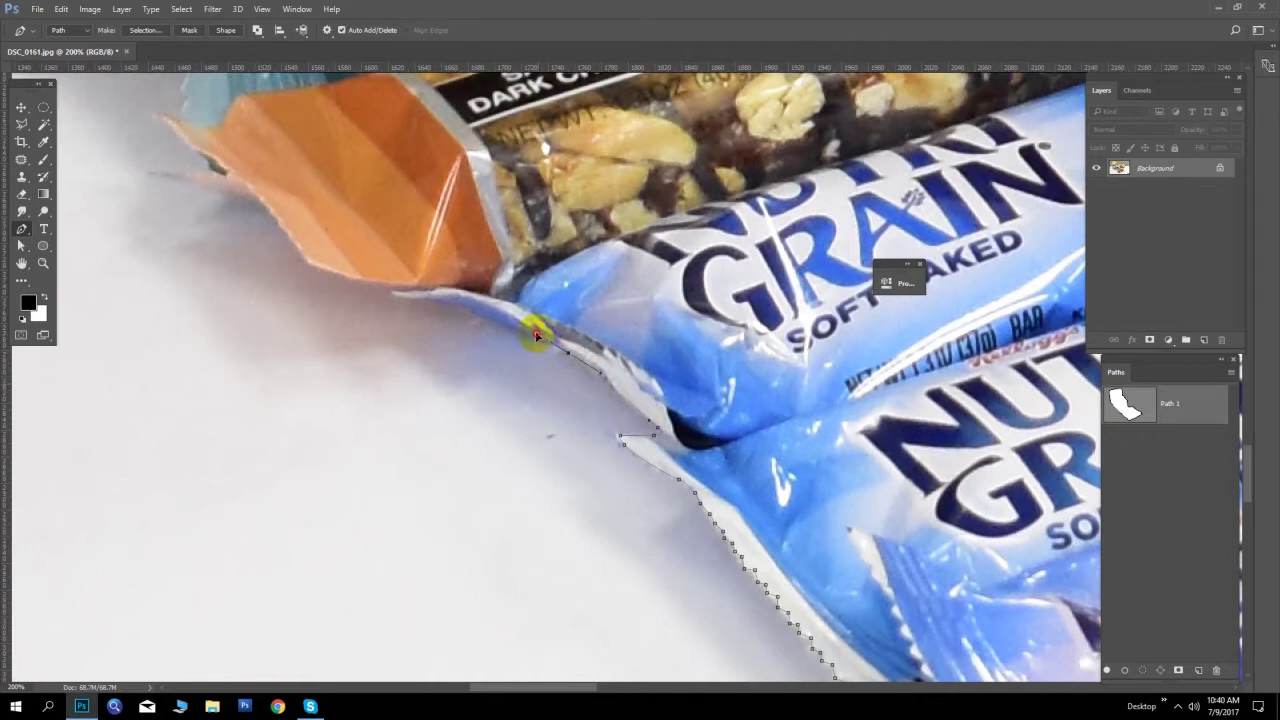
{"action": "left_click", "coordinate": [416, 294]}
{"action": "left_click", "coordinate": [310, 262]}
{"action": "left_click_drag", "start_coordinate": [235, 162], "coordinate": [378, 443]}
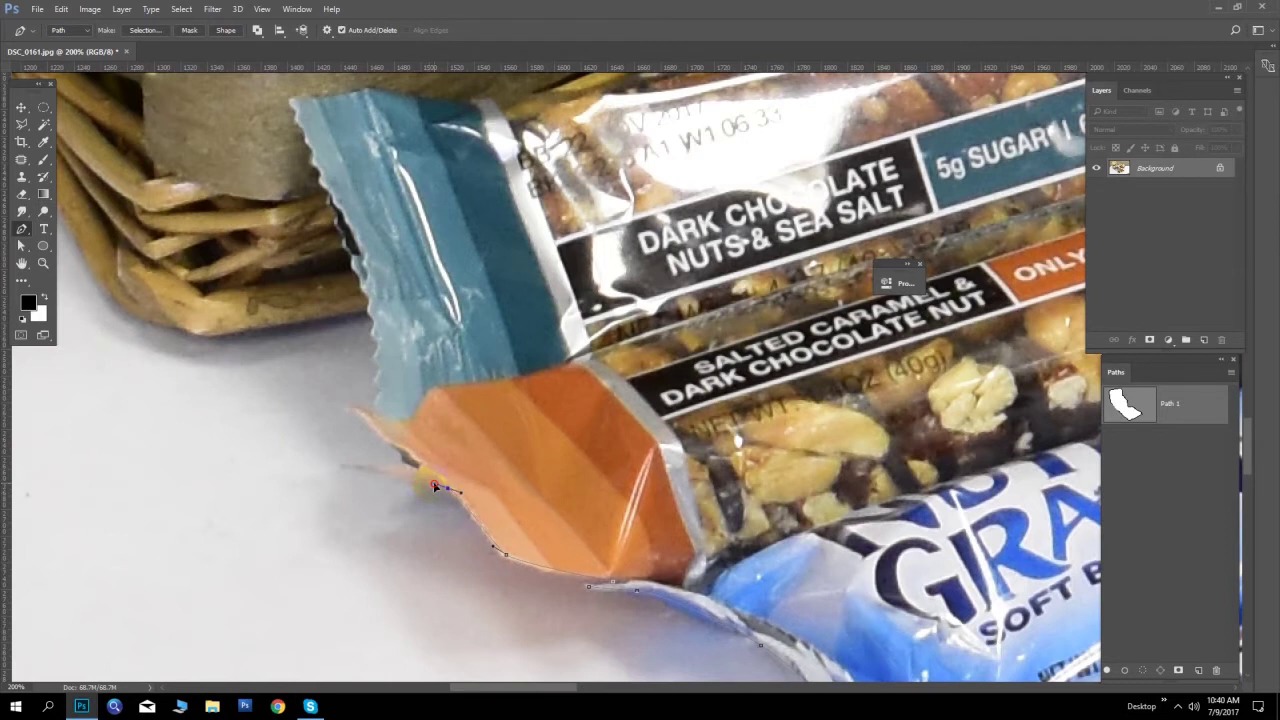
{"action": "left_click", "coordinate": [346, 467]}
{"action": "left_click_drag", "start_coordinate": [380, 474], "coordinate": [403, 474]}
{"action": "left_click", "coordinate": [371, 430]}
{"action": "left_click_drag", "start_coordinate": [360, 416], "coordinate": [376, 400]}
{"action": "left_click_drag", "start_coordinate": [379, 378], "coordinate": [373, 318]}
{"action": "left_click_drag", "start_coordinate": [221, 342], "coordinate": [581, 542]}
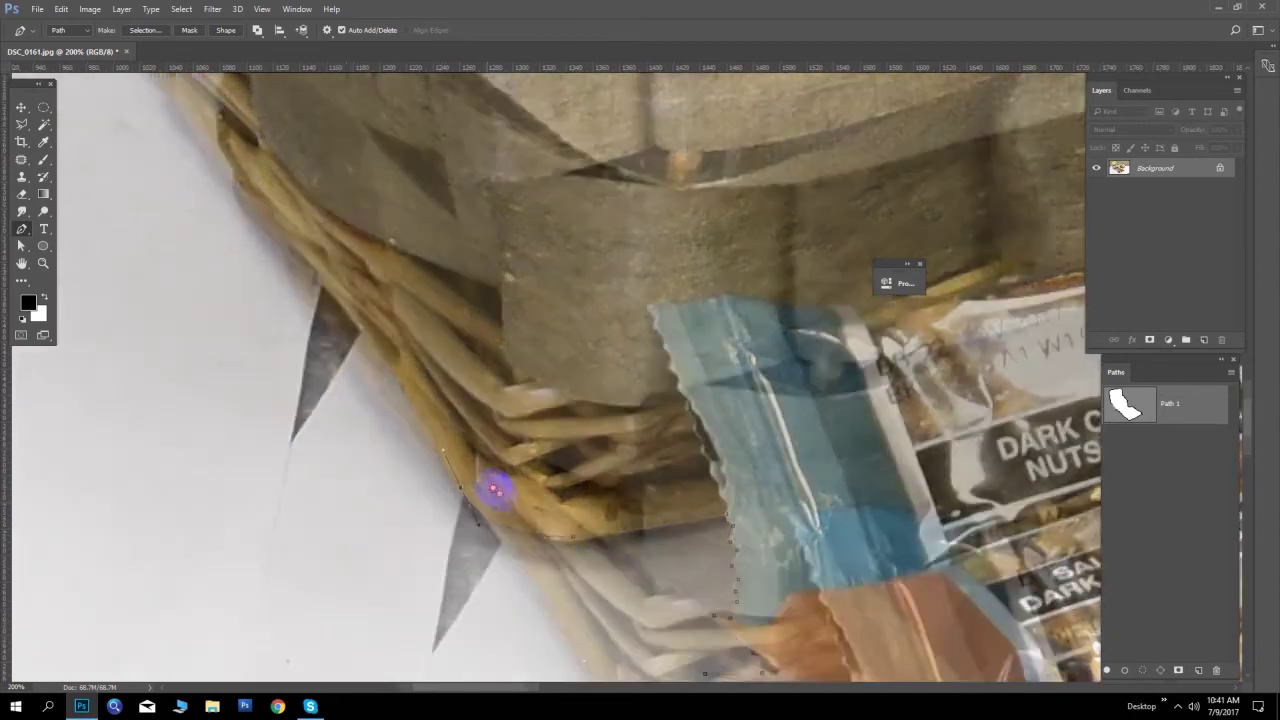
Anchor the path up the basket's left side past the woven base and slats
{"action": "scroll", "coordinate": [450, 455], "scroll_direction": "up", "scroll_amount": 5}
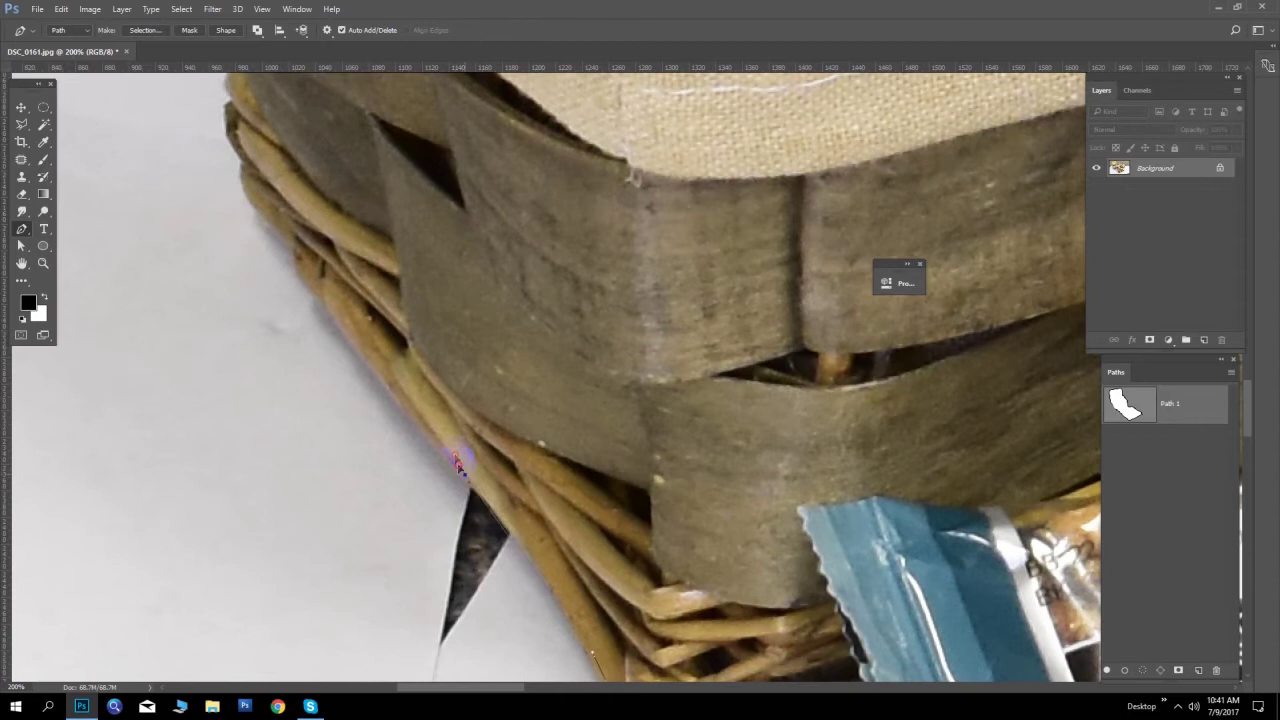
{"action": "left_click", "coordinate": [405, 413]}
{"action": "scroll", "coordinate": [385, 420], "scroll_direction": "up", "scroll_amount": 5}
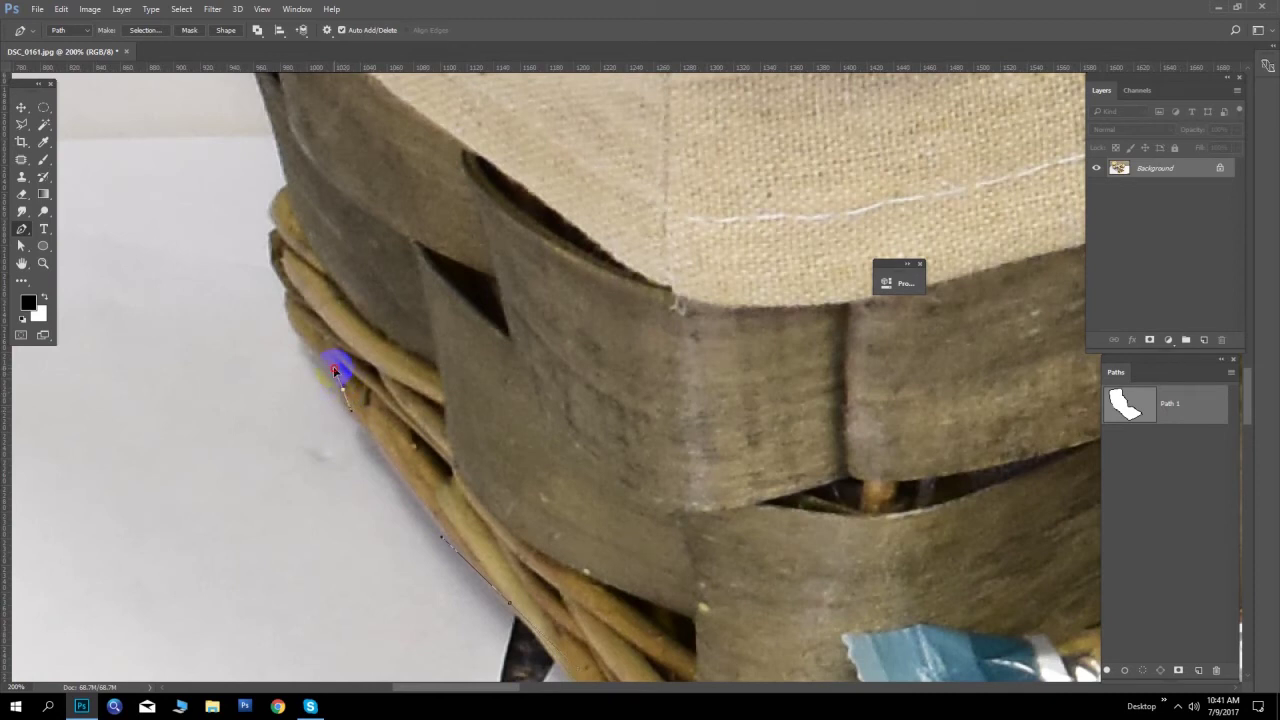
{"action": "scroll", "coordinate": [291, 394], "scroll_direction": "up", "scroll_amount": 3}
{"action": "scroll", "coordinate": [291, 394], "scroll_direction": "up", "scroll_amount": 2}
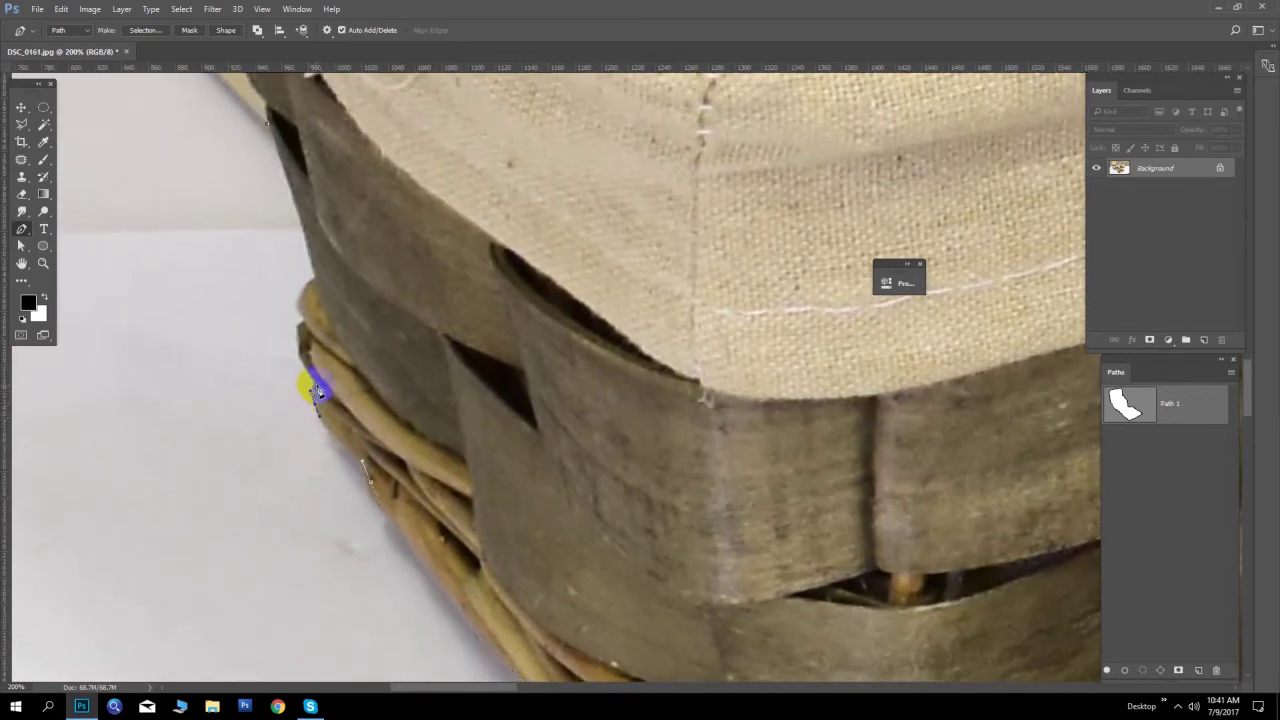
{"action": "left_click_drag", "start_coordinate": [318, 389], "coordinate": [341, 467]}
{"action": "mouse_move", "coordinate": [342, 468]}
{"action": "left_mouse_down"}
{"action": "mouse_move", "coordinate": [367, 464]}
{"action": "mouse_move", "coordinate": [328, 437]}
{"action": "left_mouse_up"}
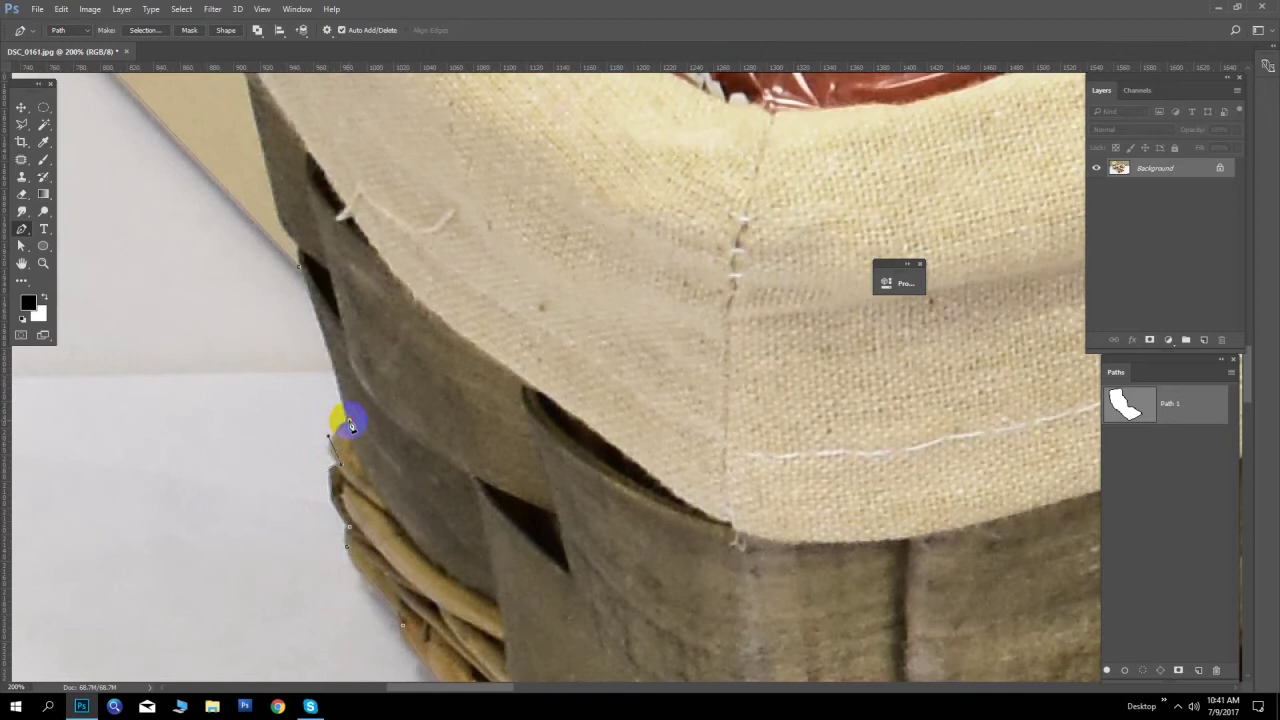
{"action": "scroll", "coordinate": [350, 425], "scroll_direction": "up", "scroll_amount": 5}
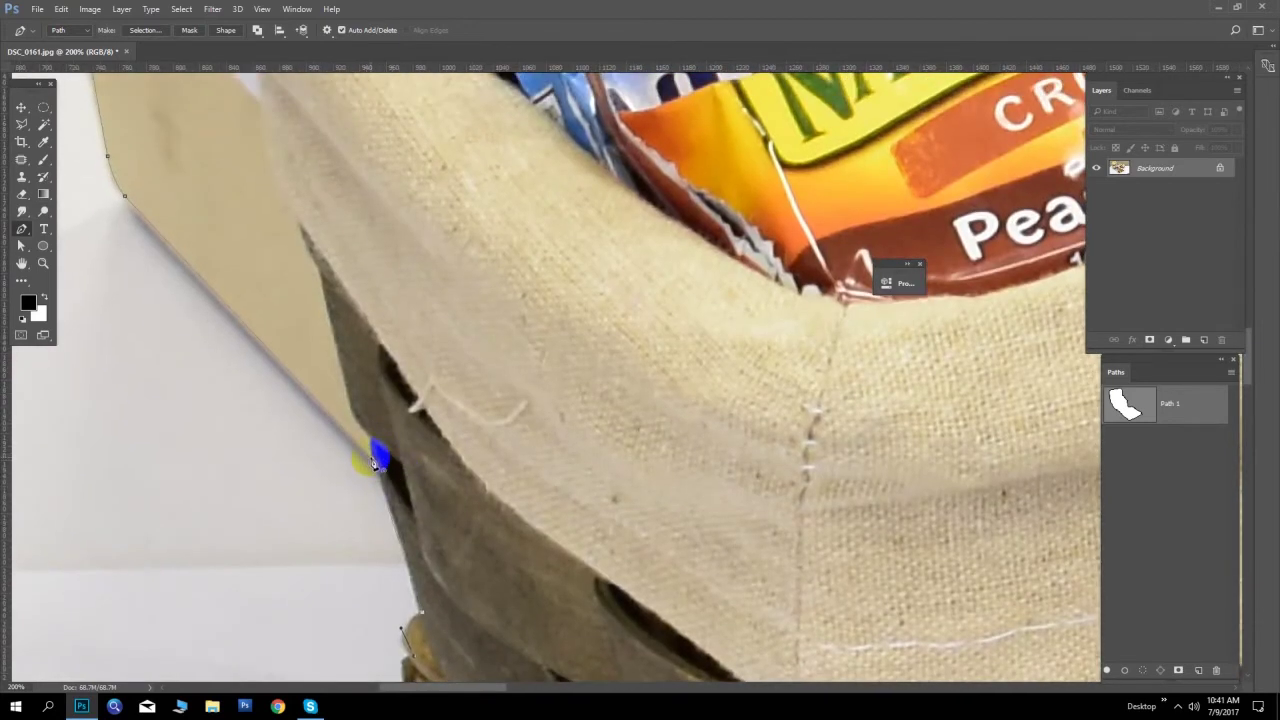
{"action": "scroll", "coordinate": [486, 591], "scroll_direction": "up", "scroll_amount": 5}
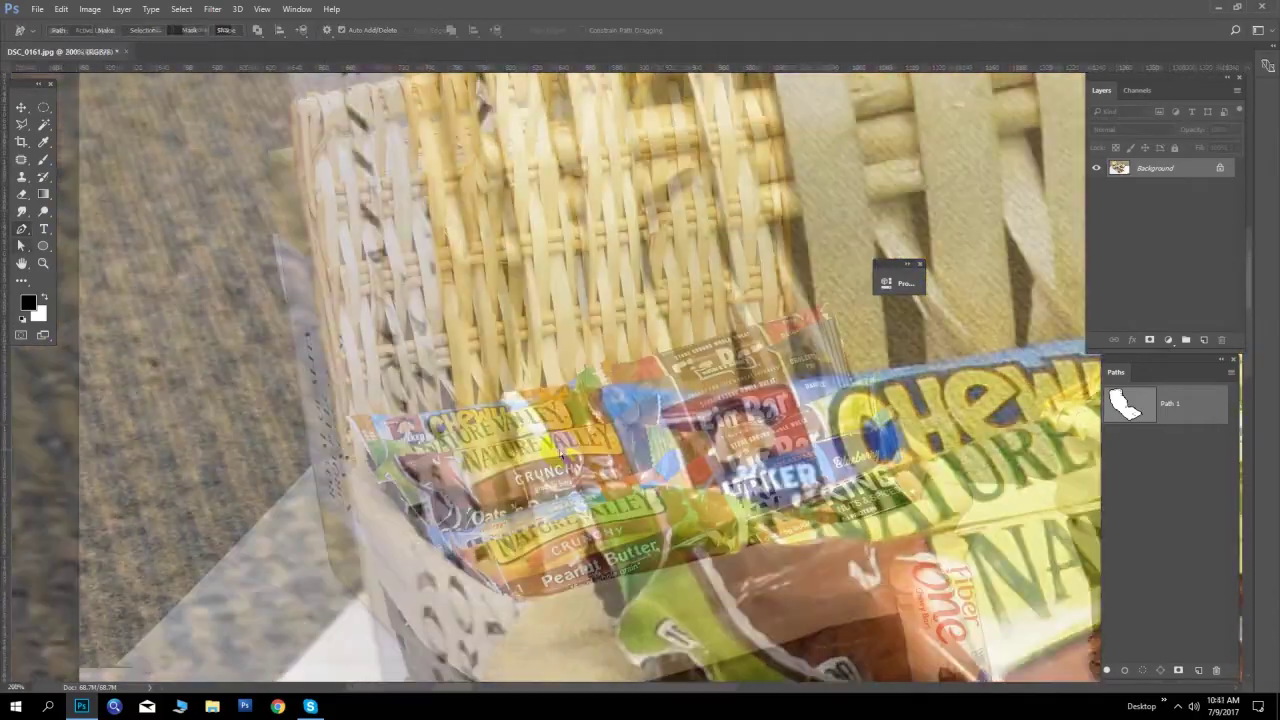
Zoom in and out to check the marching-ants selection around basket and bars
{"action": "scroll", "coordinate": [519, 243], "scroll_direction": "up", "scroll_amount": 3}
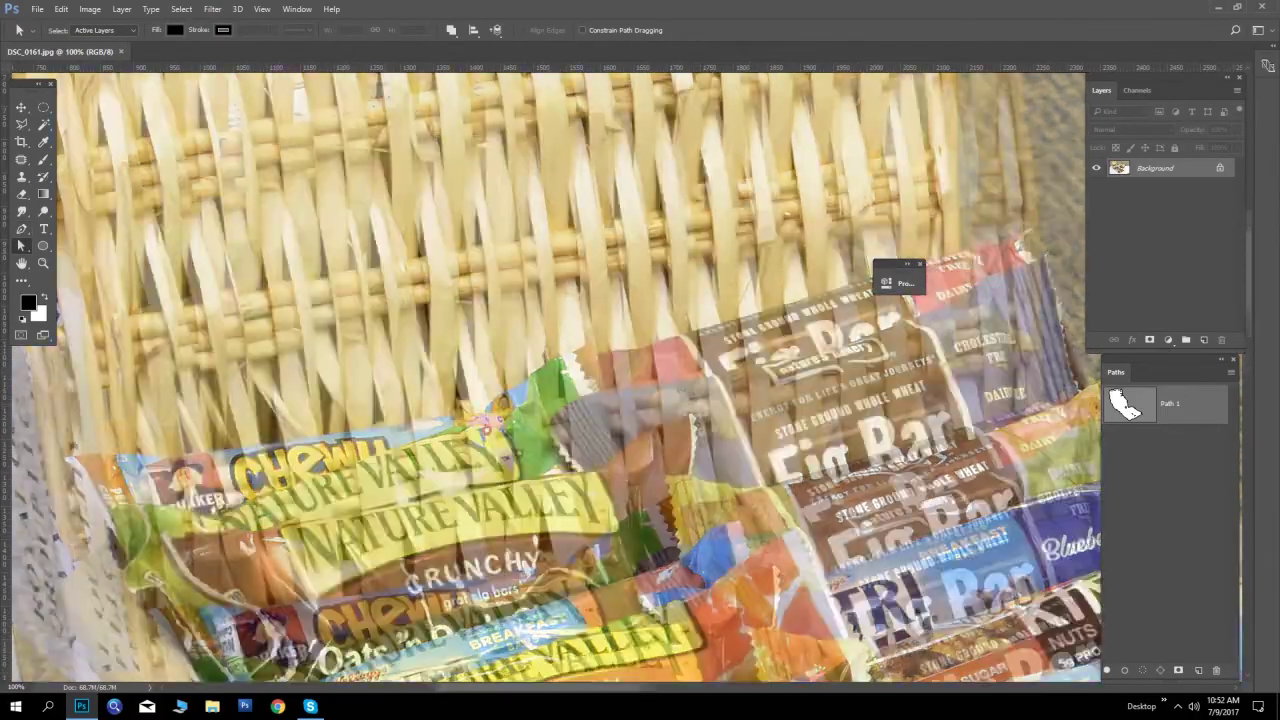
{"action": "scroll", "coordinate": [515, 370], "scroll_direction": "down", "scroll_amount": 5}
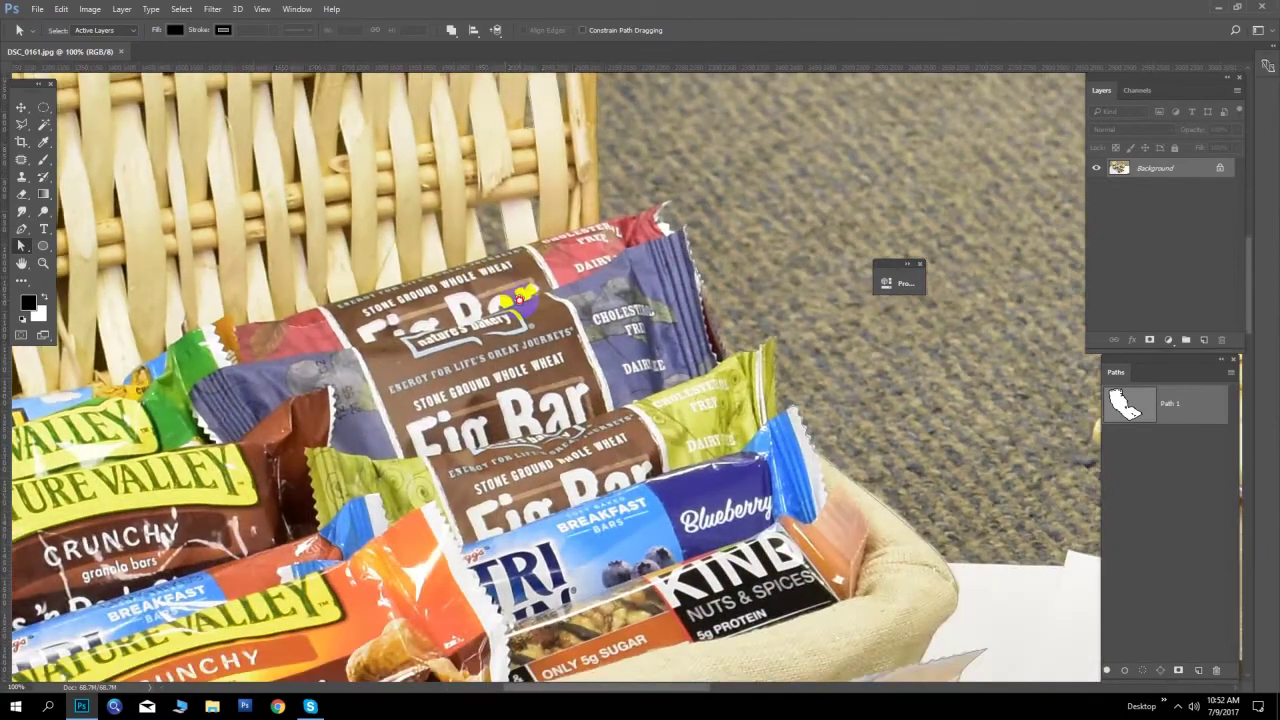
{"action": "scroll", "coordinate": [705, 217], "scroll_direction": "down", "scroll_amount": 5}
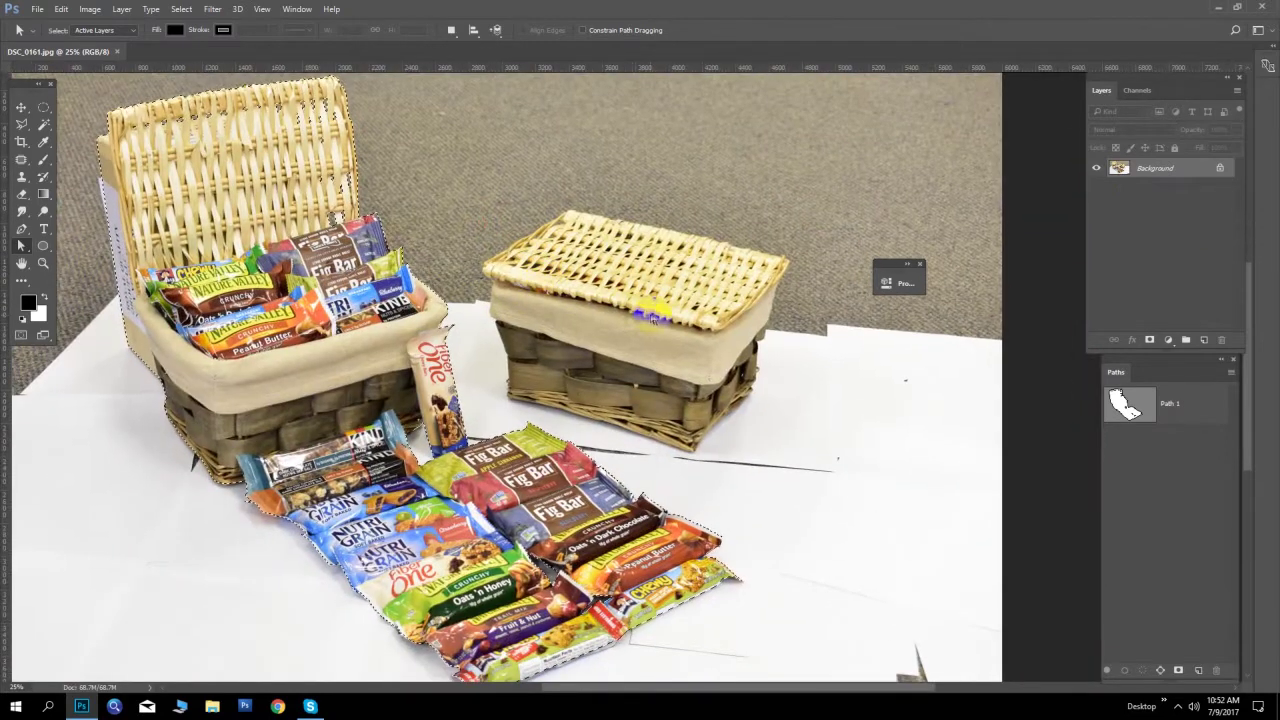
Copy the cut-out to Layer 1 and add a white-filled Layer 2 beneath it
{"action": "key", "text": "ctrl+j"}
{"action": "left_click", "coordinate": [1150, 188]}
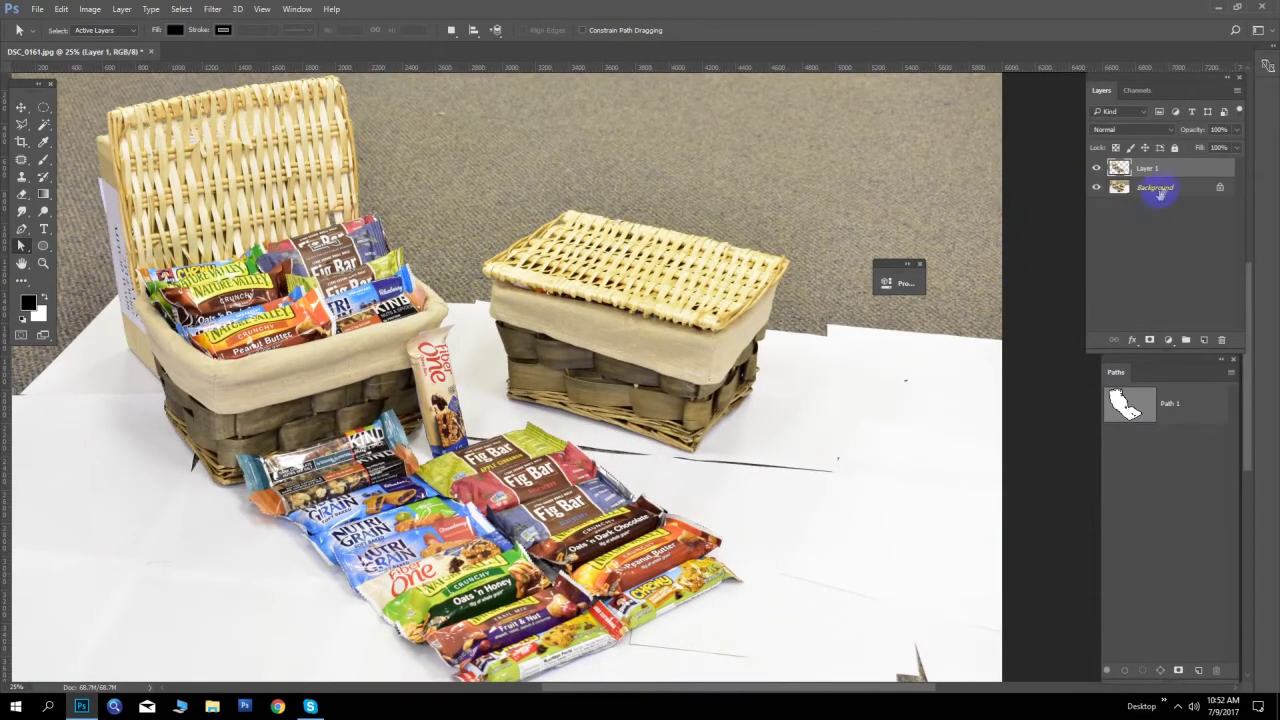
{"action": "left_click", "coordinate": [1204, 342]}
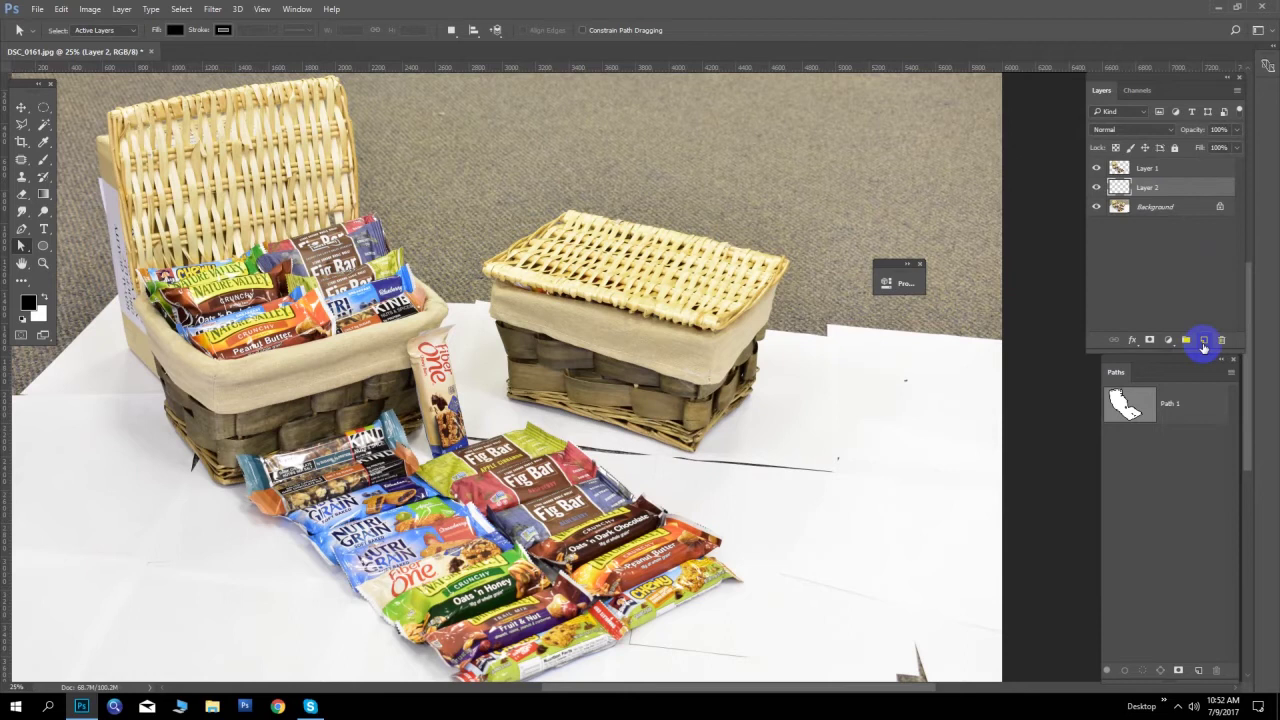
{"action": "key", "text": "ctrl+BackSpace"}
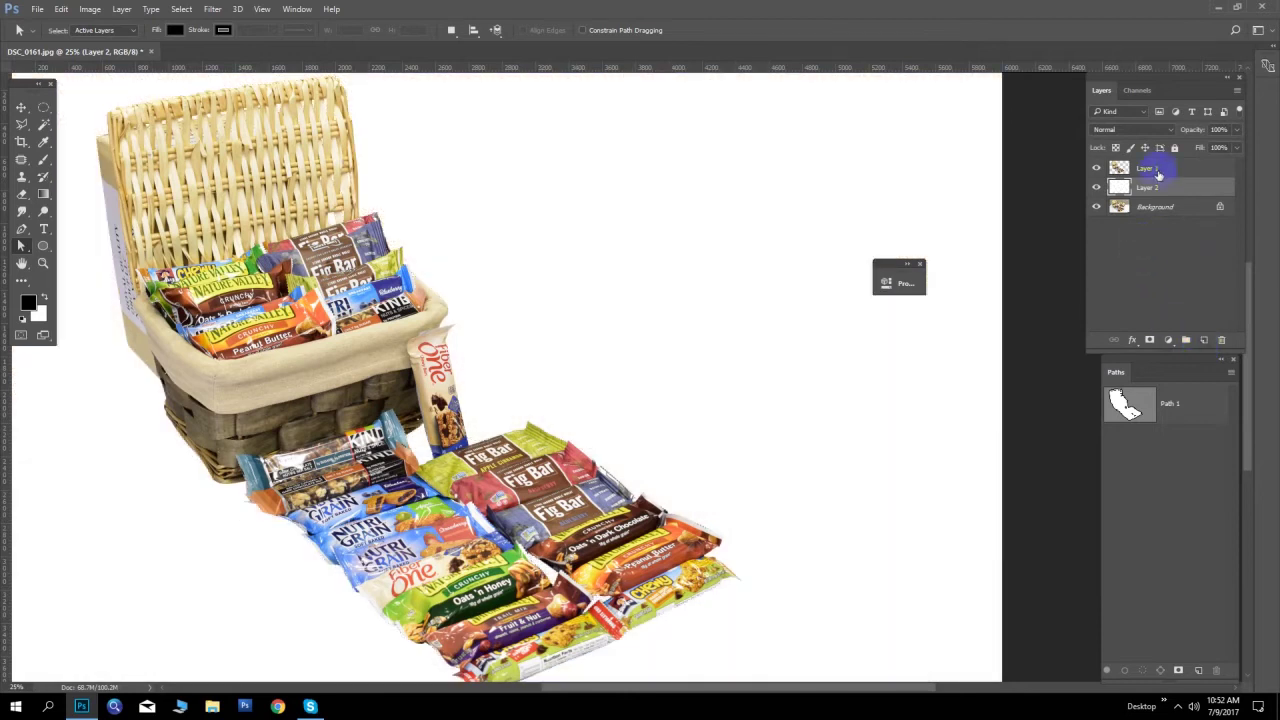
Load Layer 1's contents as a selection from its thumbnail
{"action": "left_click", "coordinate": [1114, 169]}
{"action": "left_click", "coordinate": [1117, 169], "text": "ctrl"}
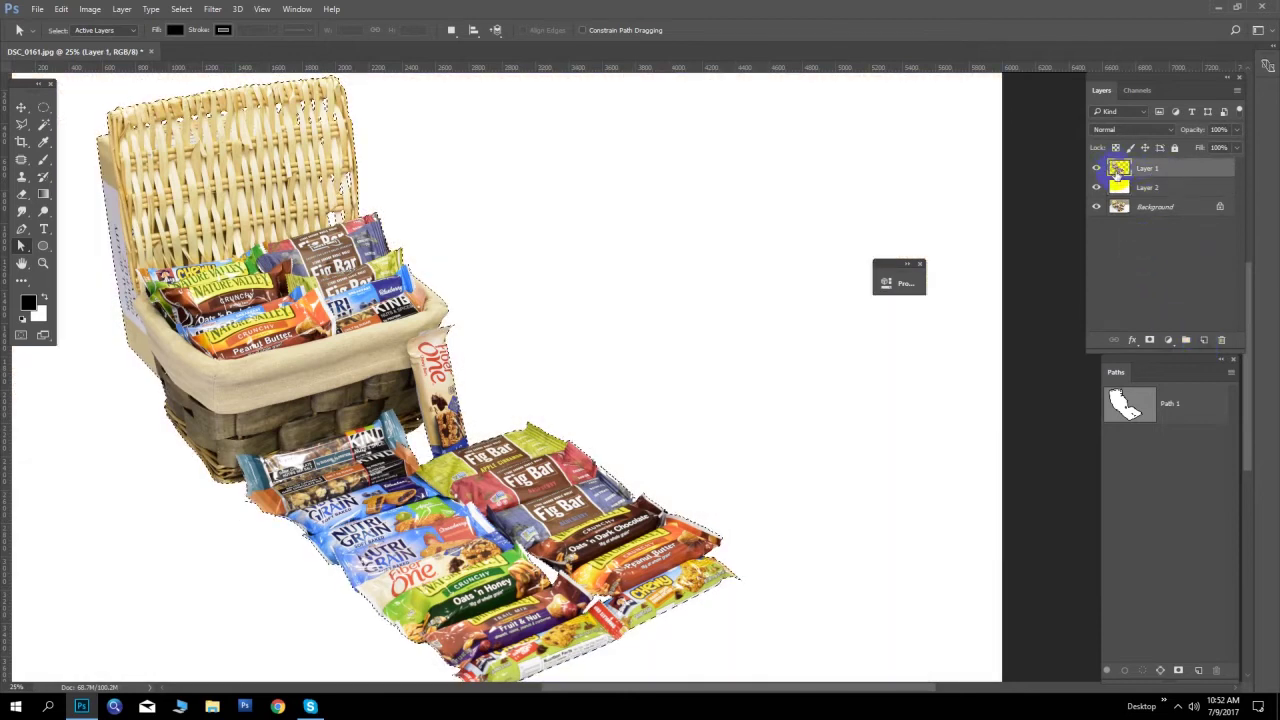
{"action": "key", "text": "alt+s"}
Expand the basket-and-bars selection by 200 pixels with Select > Modify > Expand
{"action": "key", "text": "m"}
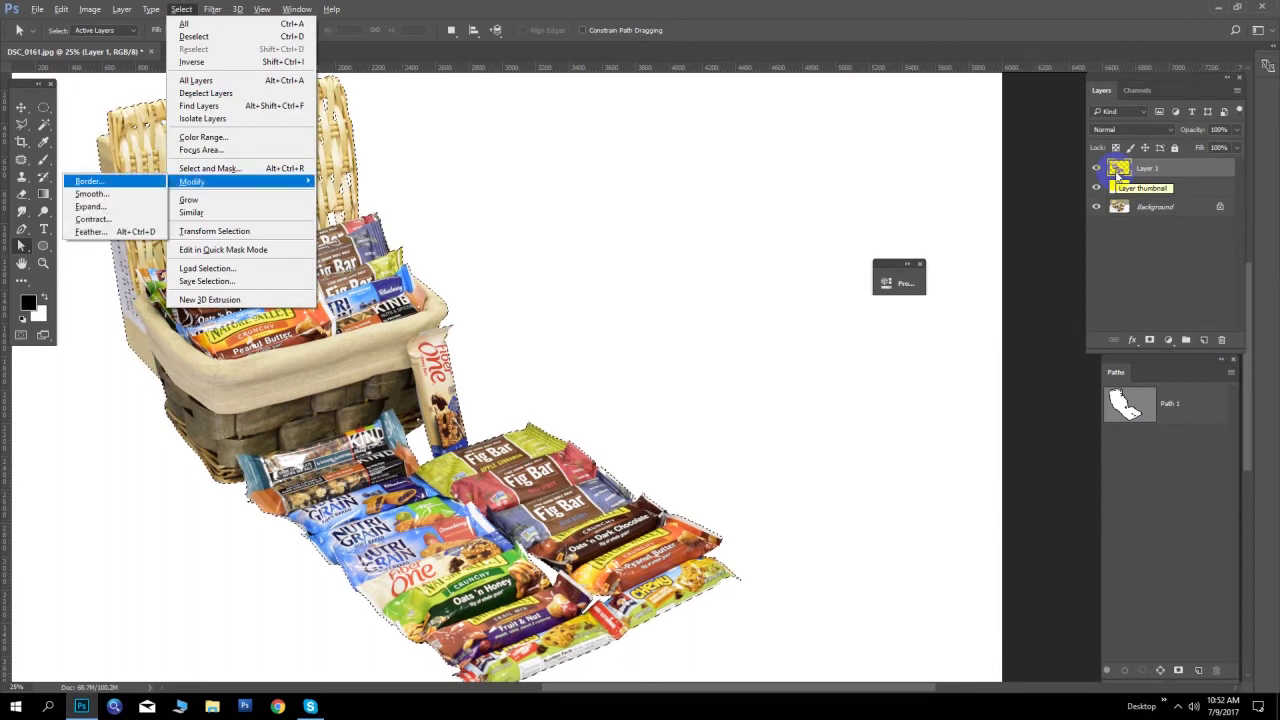
{"action": "type", "text": "e200"}
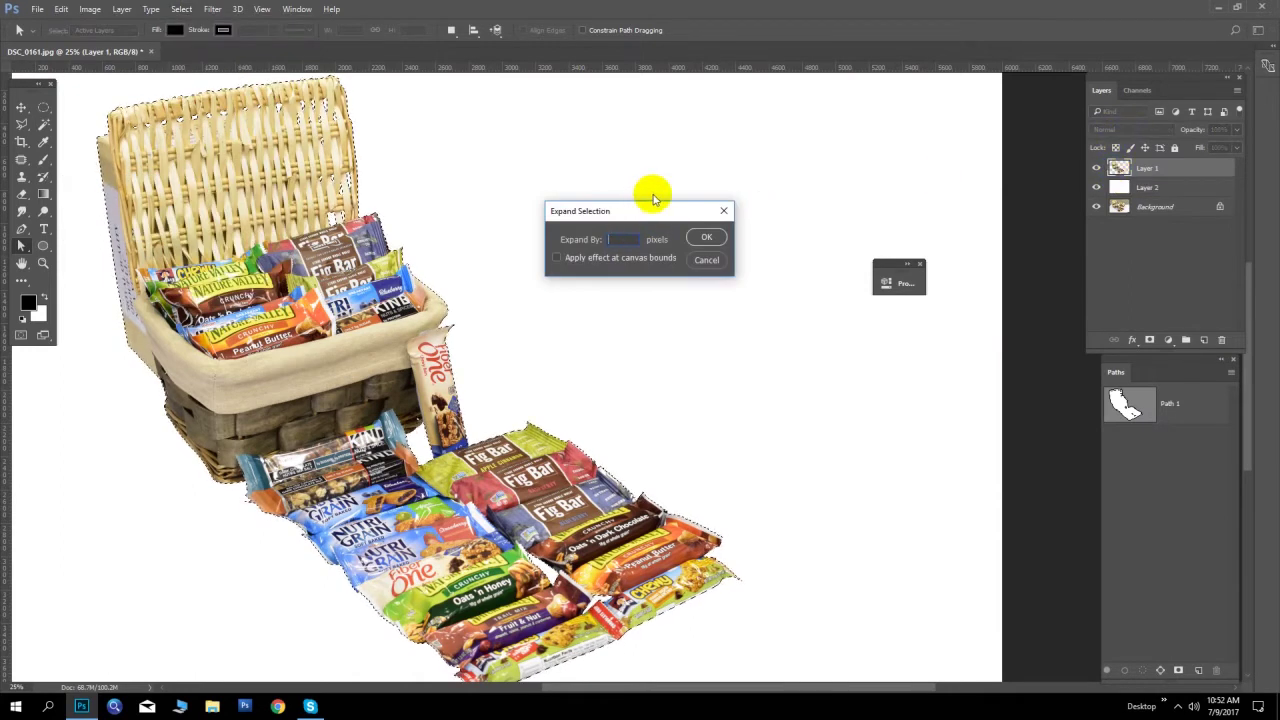
{"action": "key", "text": "Return"}
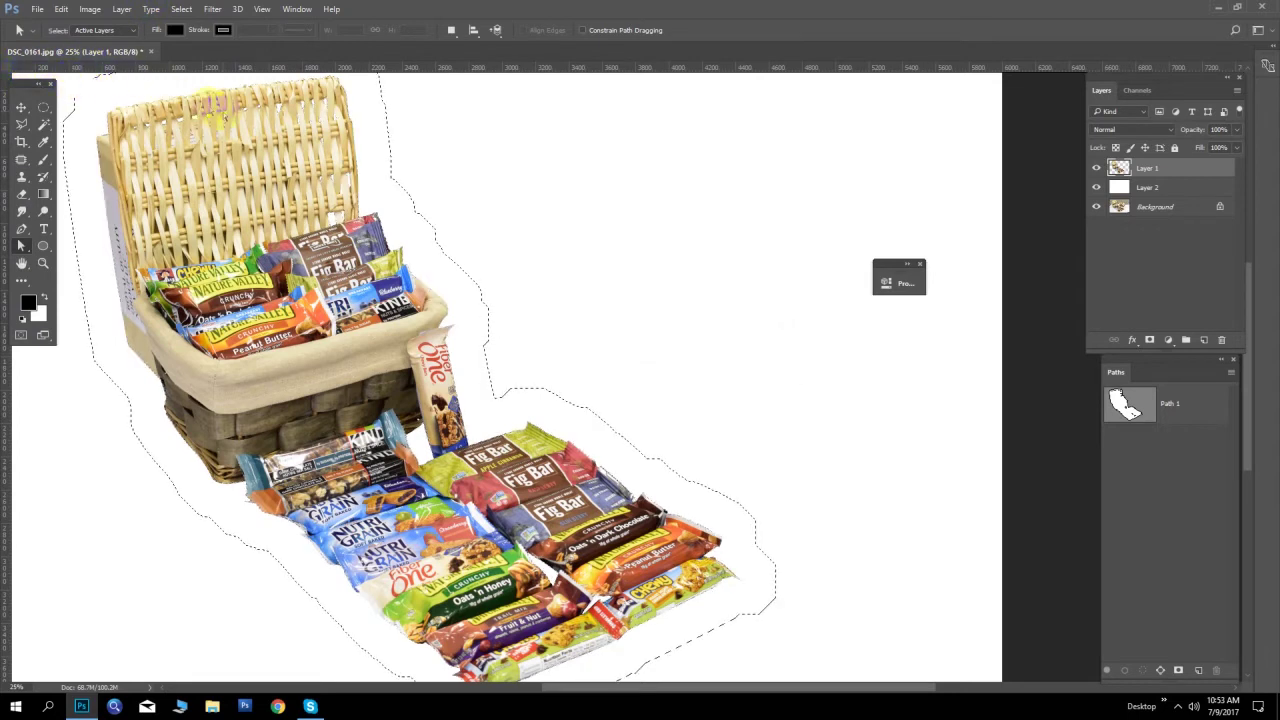
Crop the canvas to the expanded selection, zoom out, and deselect
{"action": "left_click", "coordinate": [61, 9]}
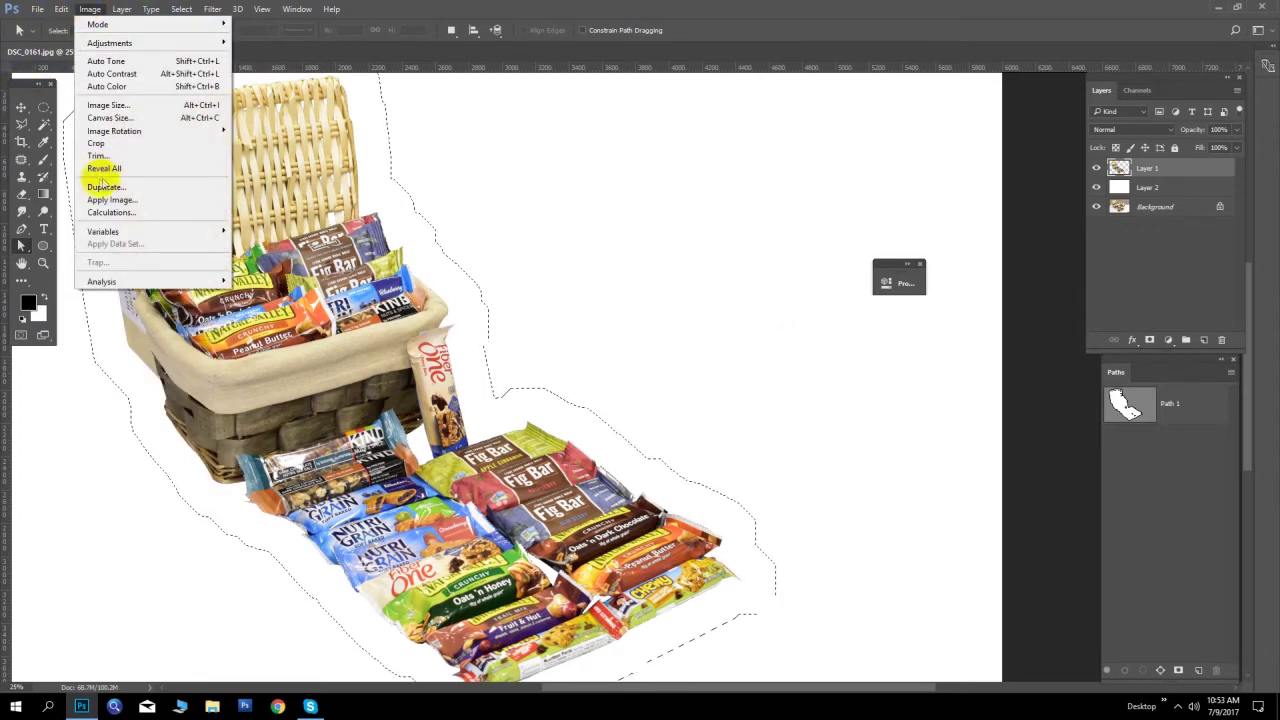
{"action": "left_click", "coordinate": [98, 143]}
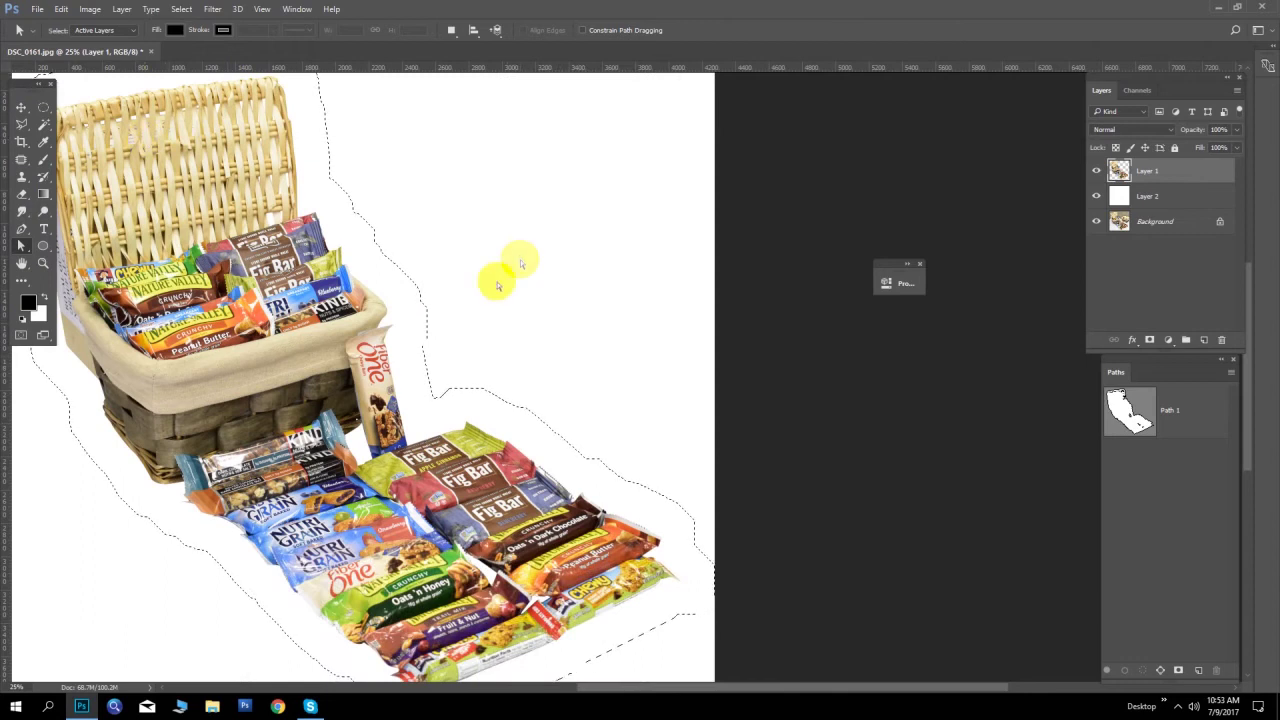
{"action": "key", "text": "ctrl+minus"}
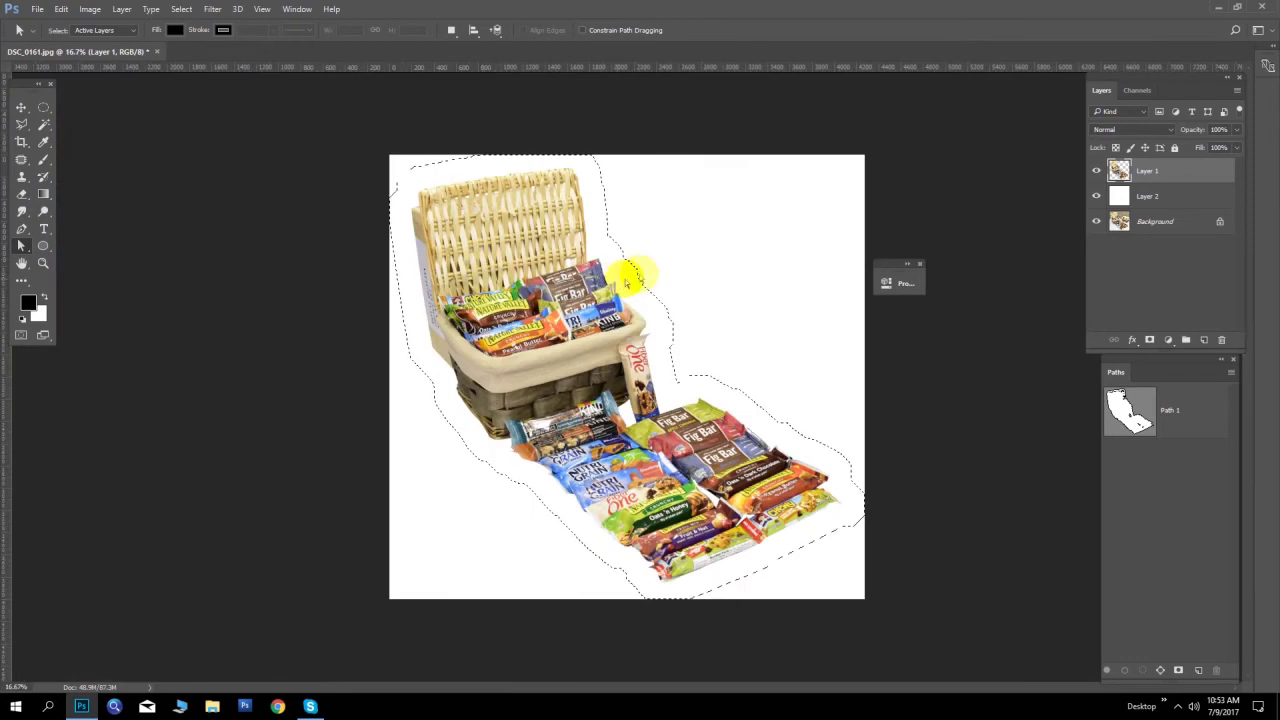
{"action": "key", "text": "ctrl+d"}
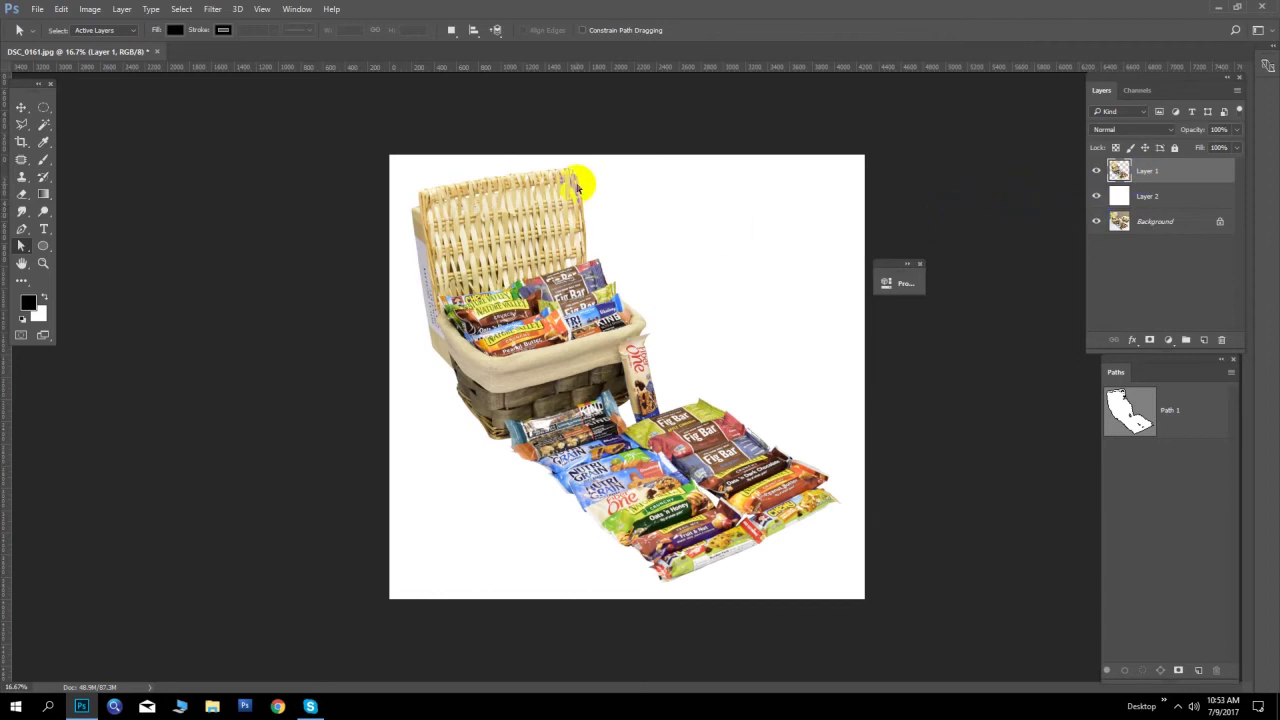
Resample the image smaller in Image Size, cutting the document from 48.9M to about 26.0M
{"action": "key", "text": "ctrl+alt+i"}
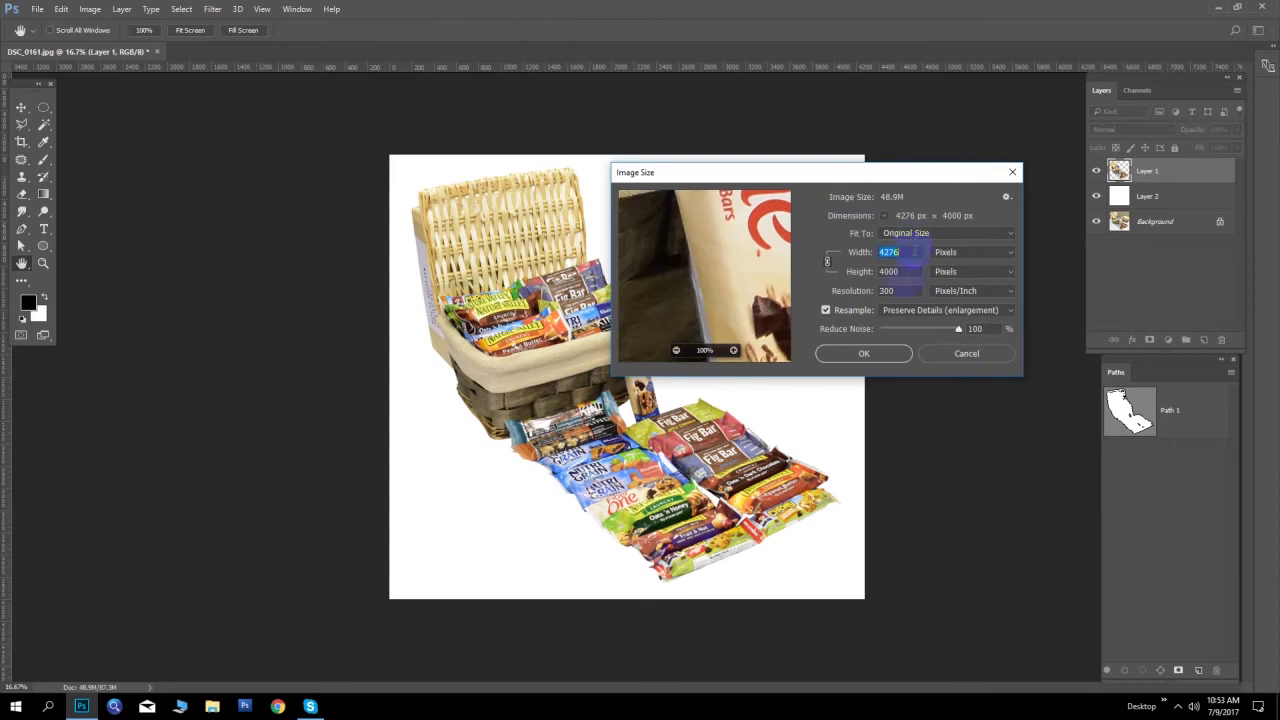
{"action": "double_click", "coordinate": [905, 271]}
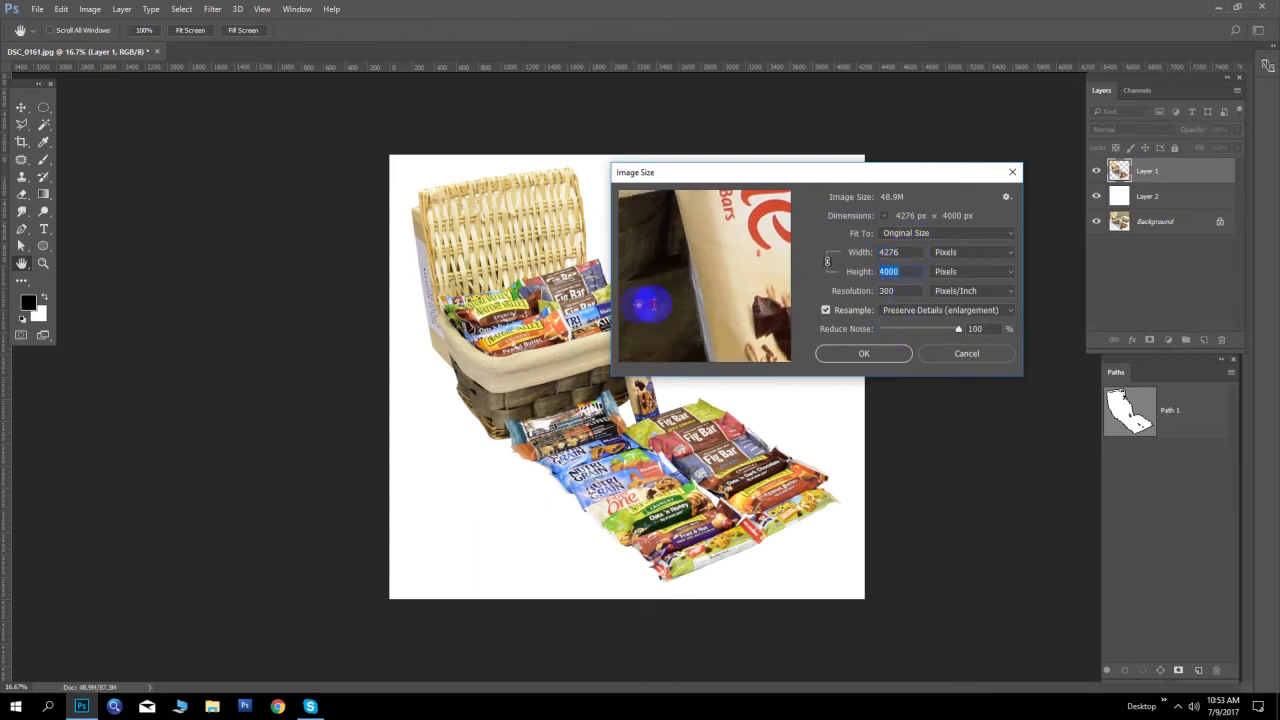
{"action": "key", "text": "BackSpace"}
{"action": "type", "text": "200"}
{"action": "key", "text": "Return"}
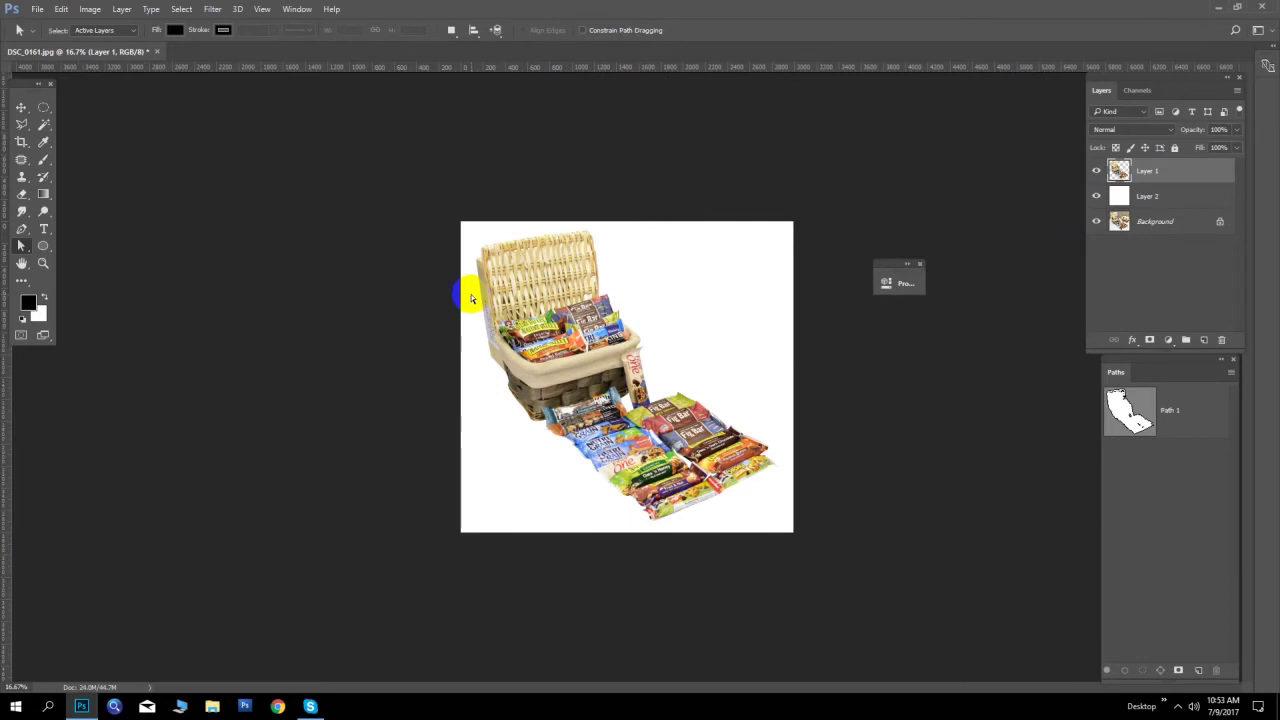
Extend the canvas to a 3000 × 3000 pixel square around the basket cut-out
{"action": "left_click", "coordinate": [98, 12]}
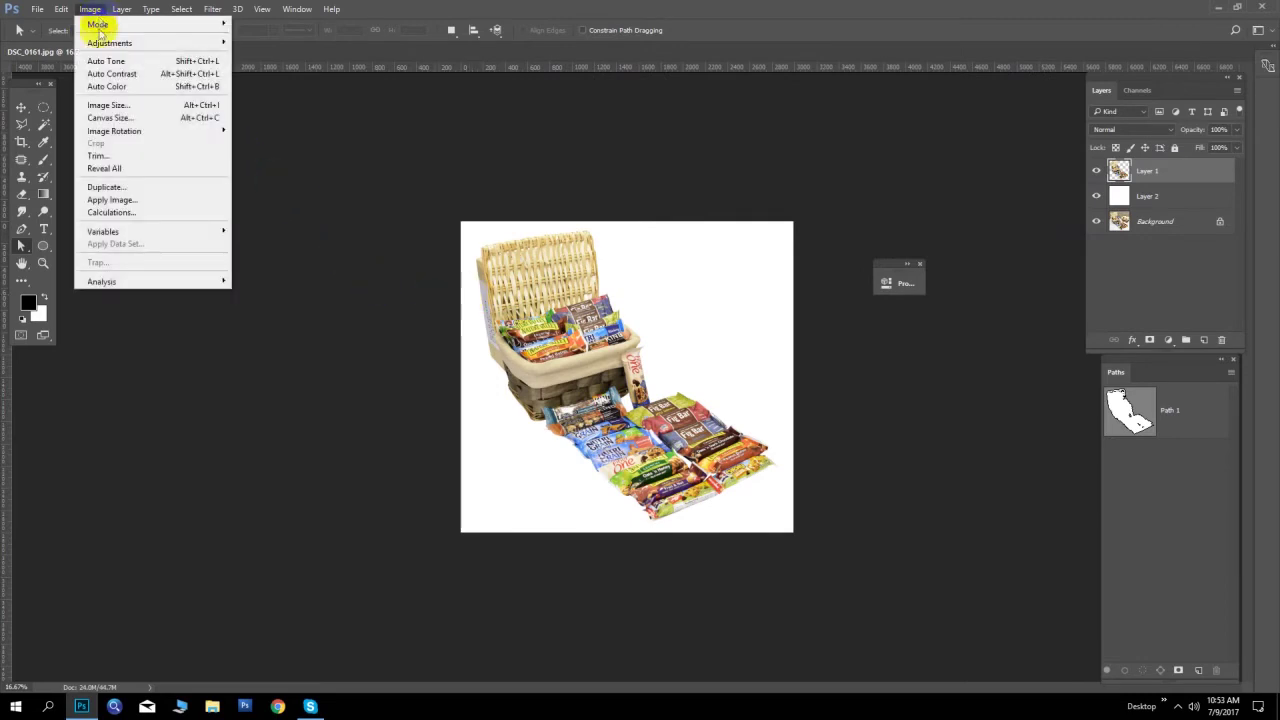
{"action": "left_click", "coordinate": [110, 117]}
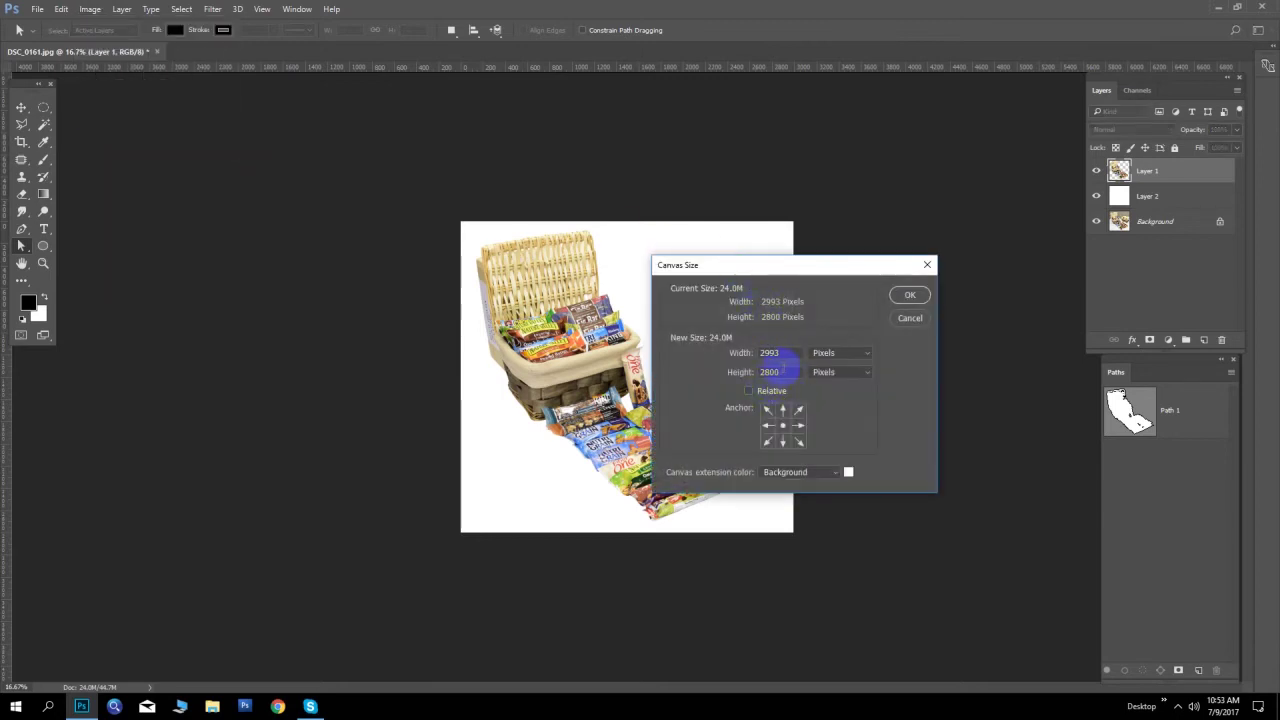
{"action": "double_click", "coordinate": [780, 352]}
{"action": "type", "text": "3000"}
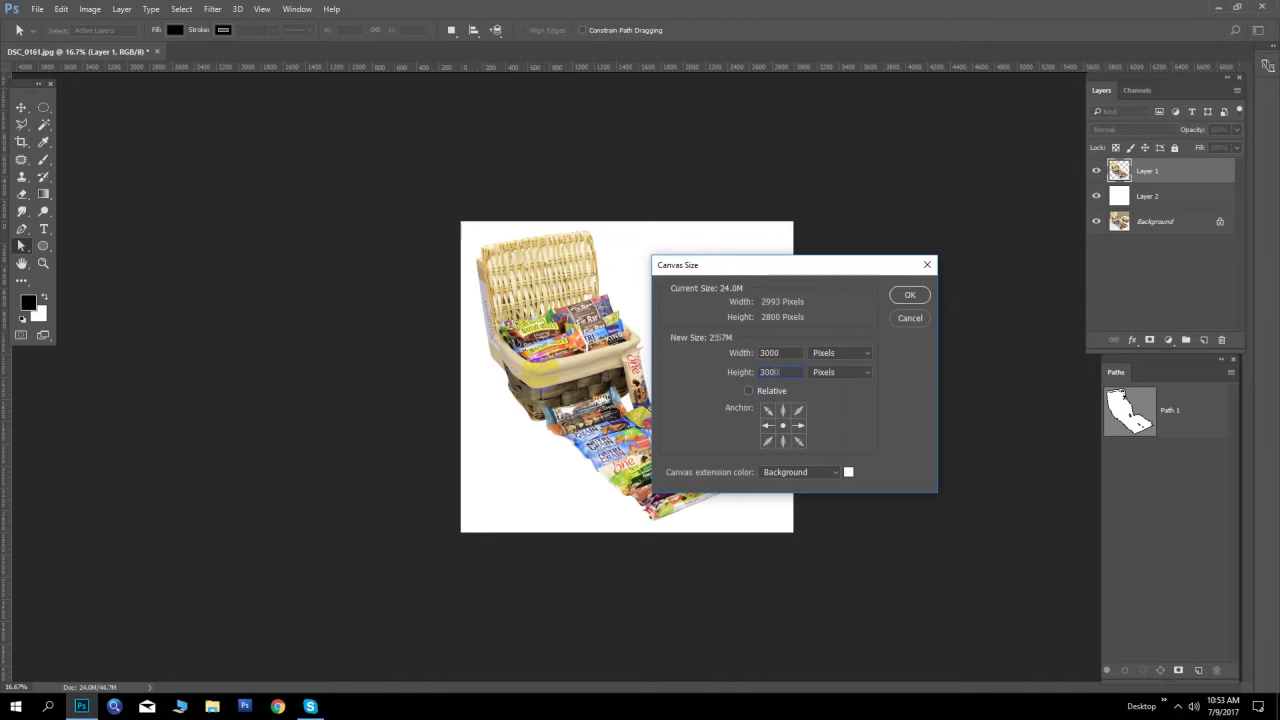
{"action": "key", "text": "Return"}
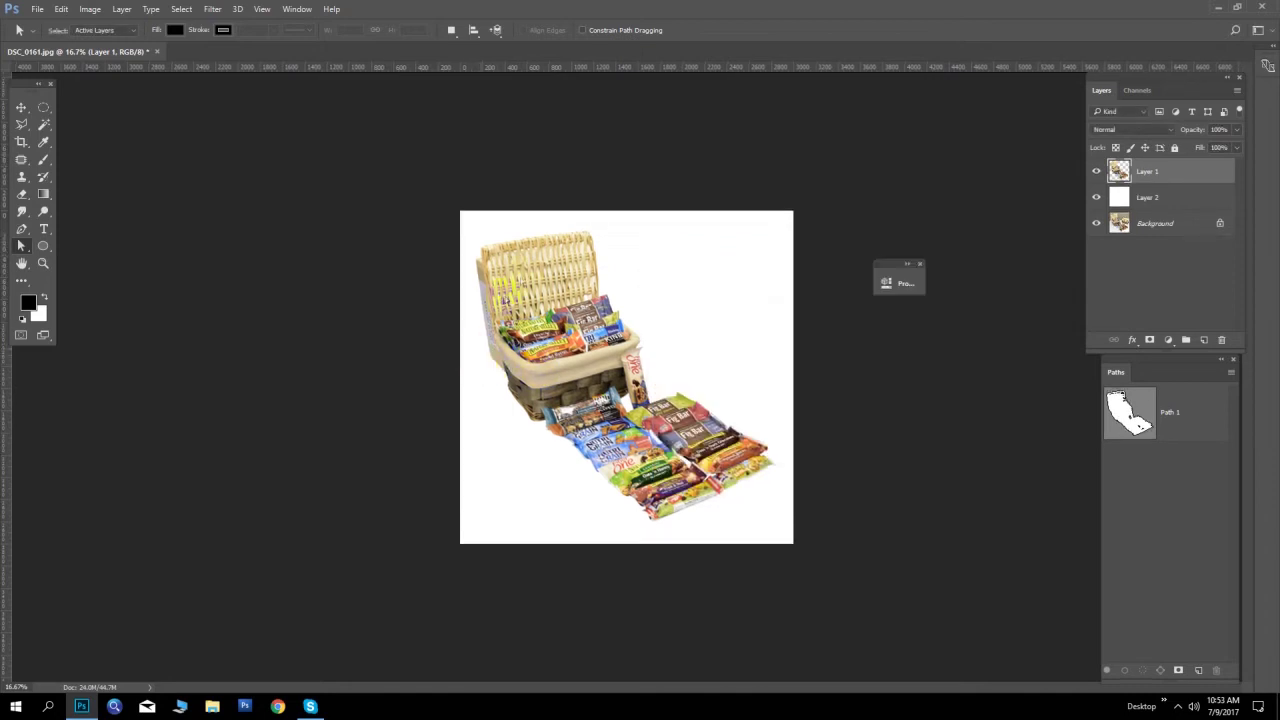
Fill Path 1's basket-and-bars outline with black on a new layer above Layer 2, then deselect
{"action": "left_click", "coordinate": [1146, 198]}
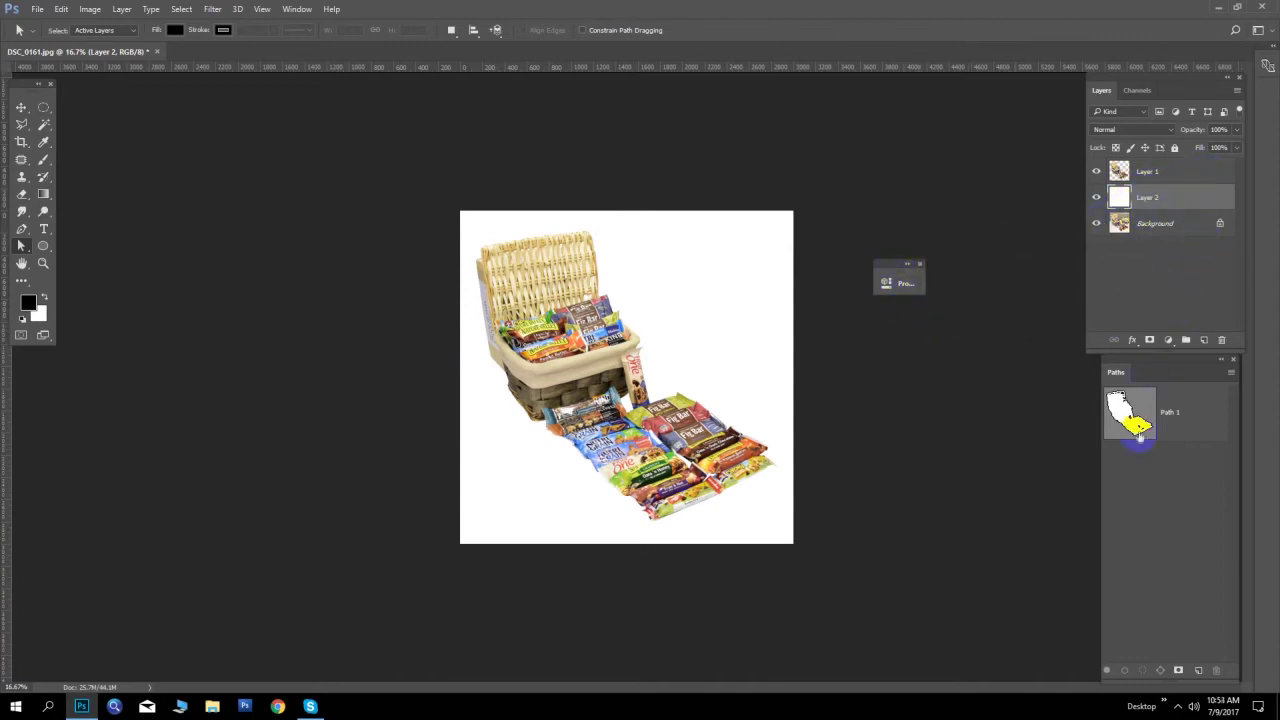
{"action": "left_click", "coordinate": [1130, 420], "text": "ctrl"}
{"action": "left_click", "coordinate": [1204, 340]}
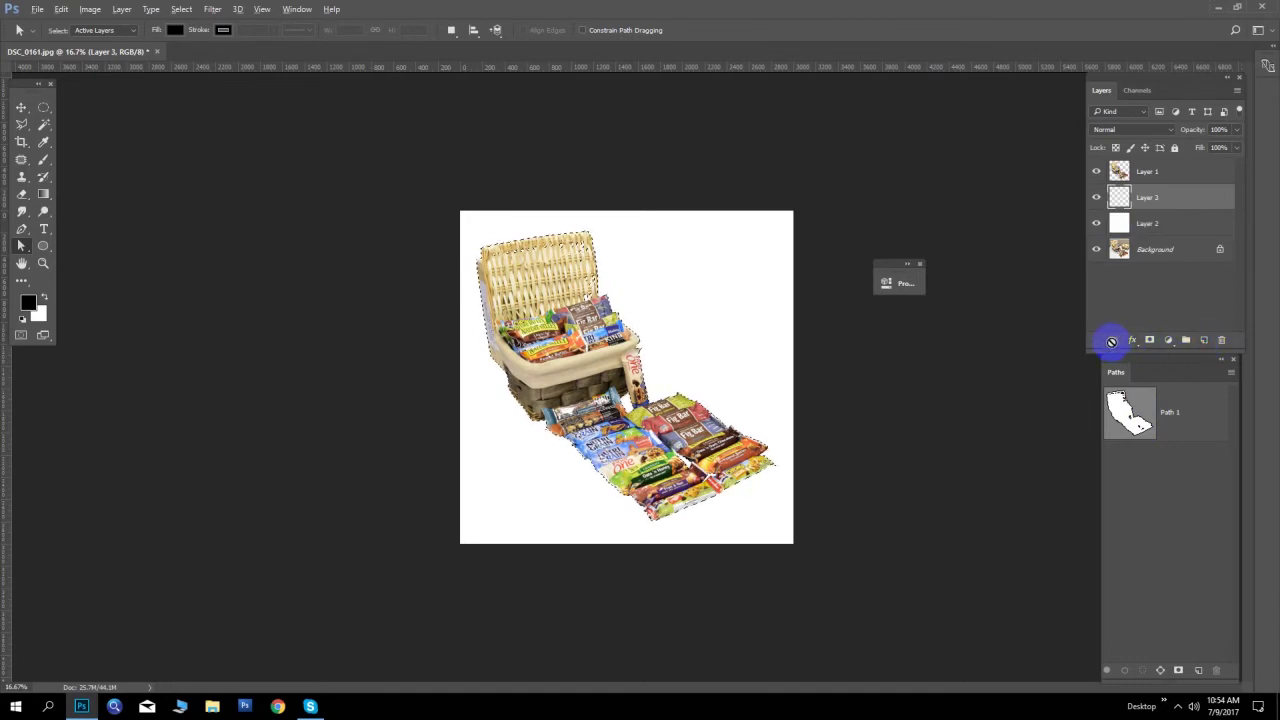
{"action": "key", "text": "alt+BackSpace"}
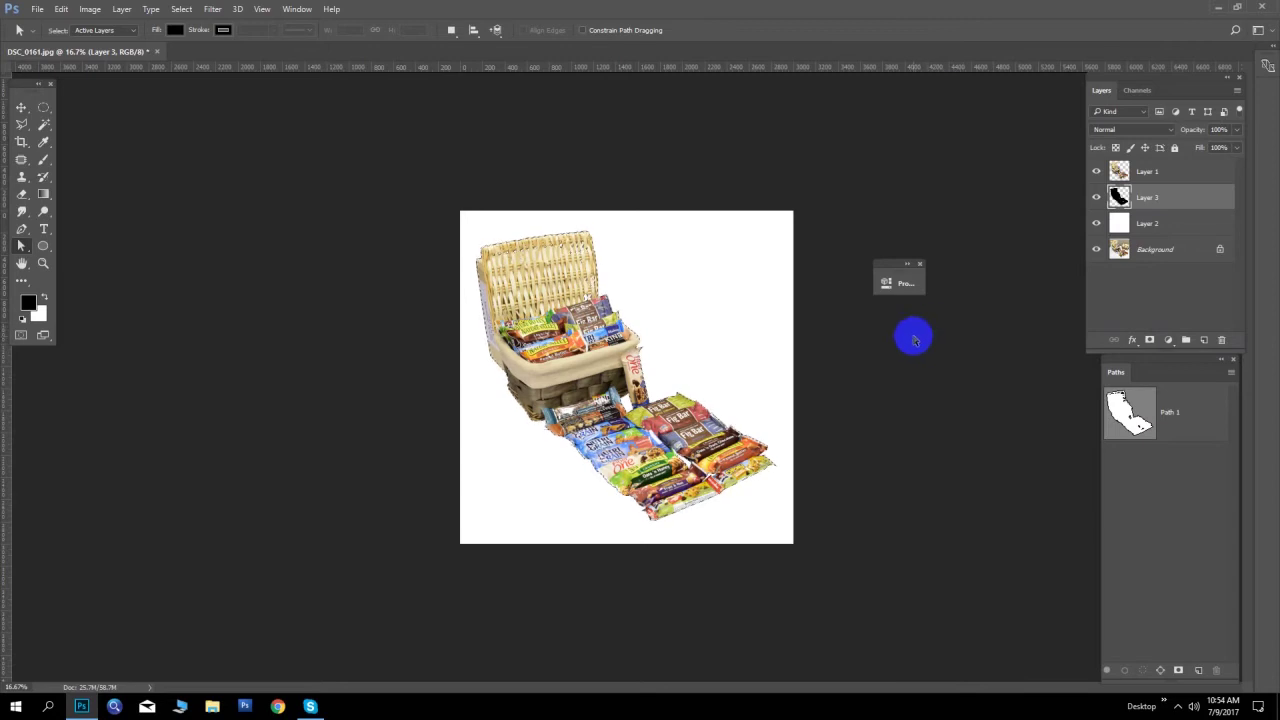
{"action": "key", "text": "ctrl+d"}
{"action": "key", "text": "ctrl+plus"}
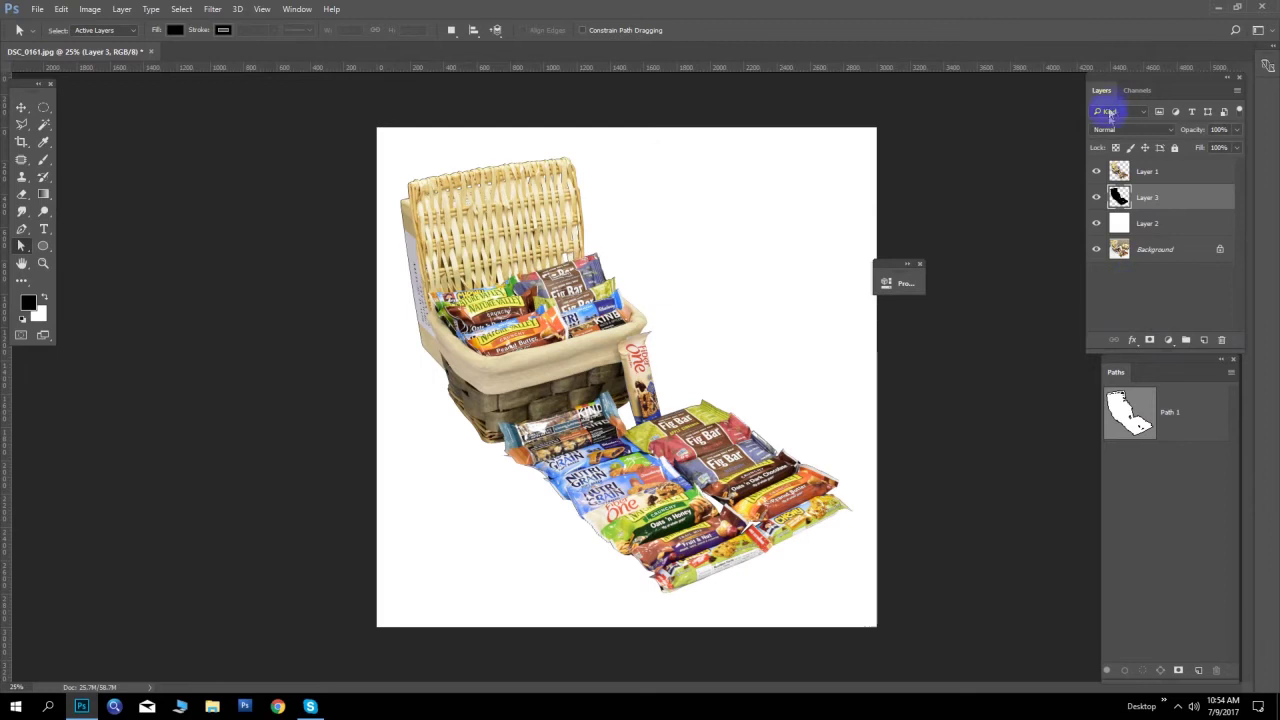
{"action": "left_click", "coordinate": [1096, 172]}
{"action": "left_click", "coordinate": [1096, 172]}
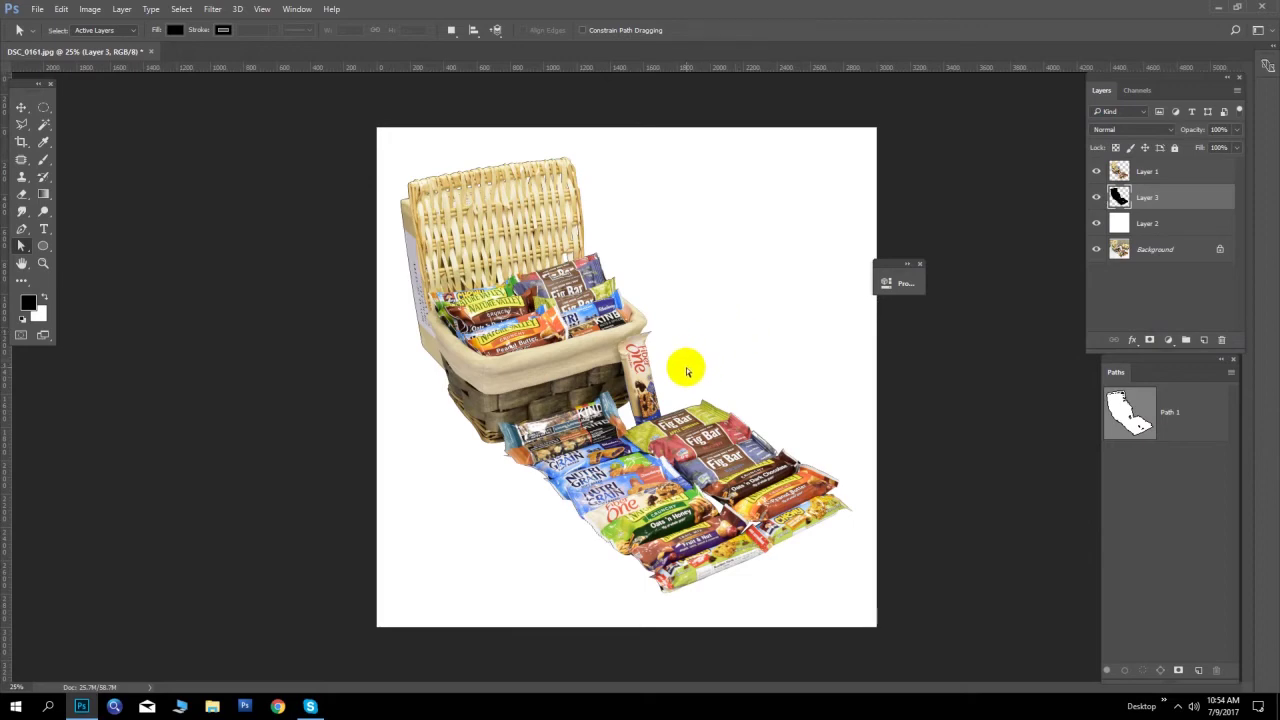
{"action": "left_click_drag", "start_coordinate": [714, 394], "coordinate": [612, 345]}
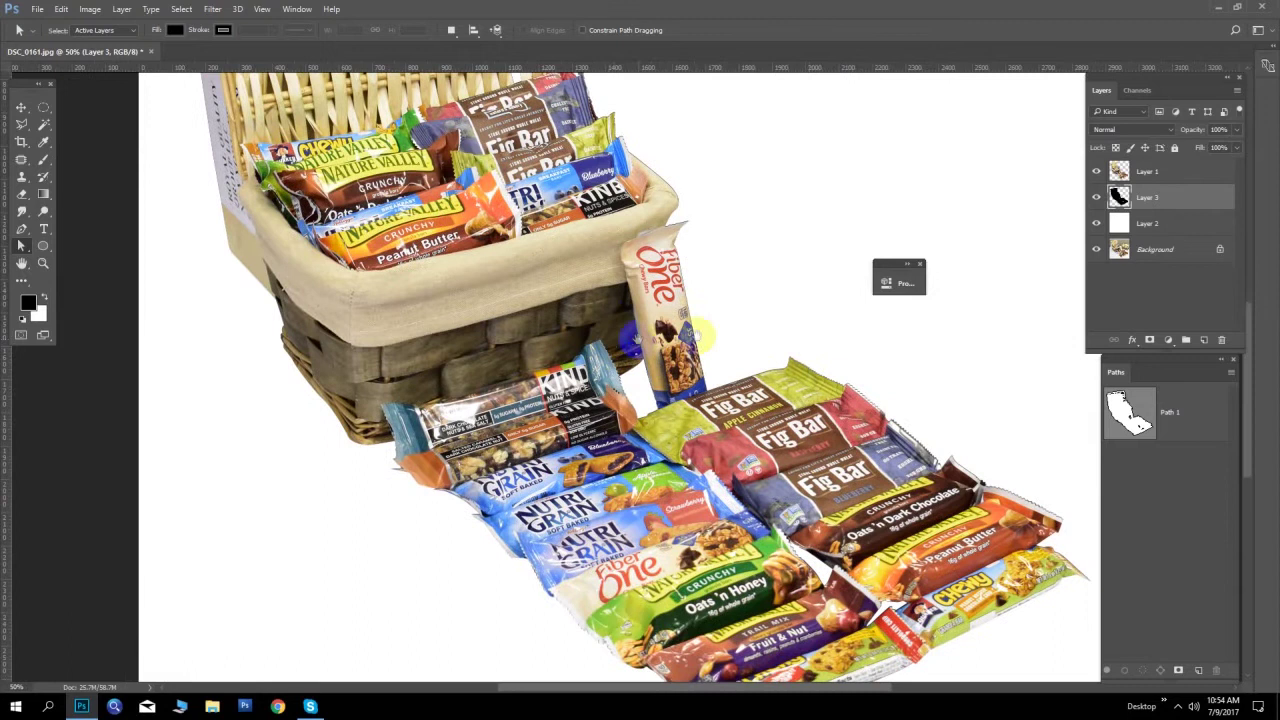
{"action": "left_click", "coordinate": [21, 107]}
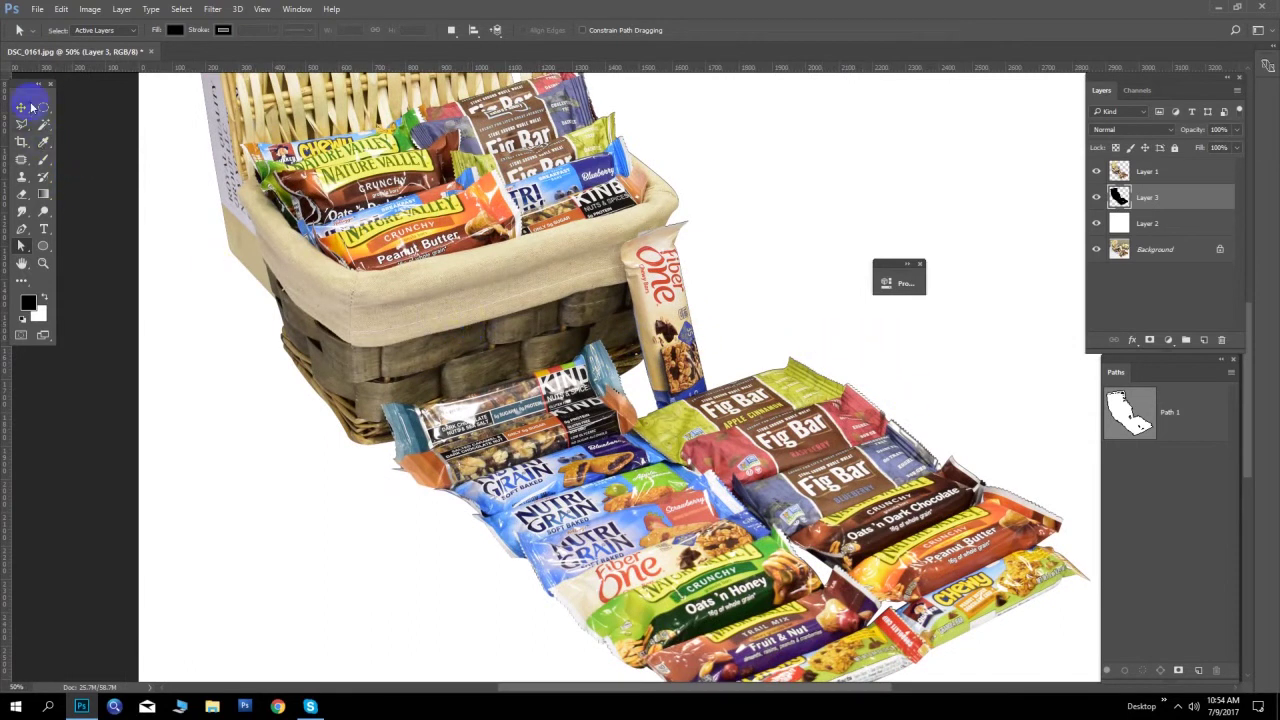
{"action": "mouse_move", "coordinate": [610, 308]}
{"action": "left_mouse_down"}
{"action": "mouse_move", "coordinate": [581, 310]}
{"action": "mouse_move", "coordinate": [640, 310]}
{"action": "left_mouse_up"}
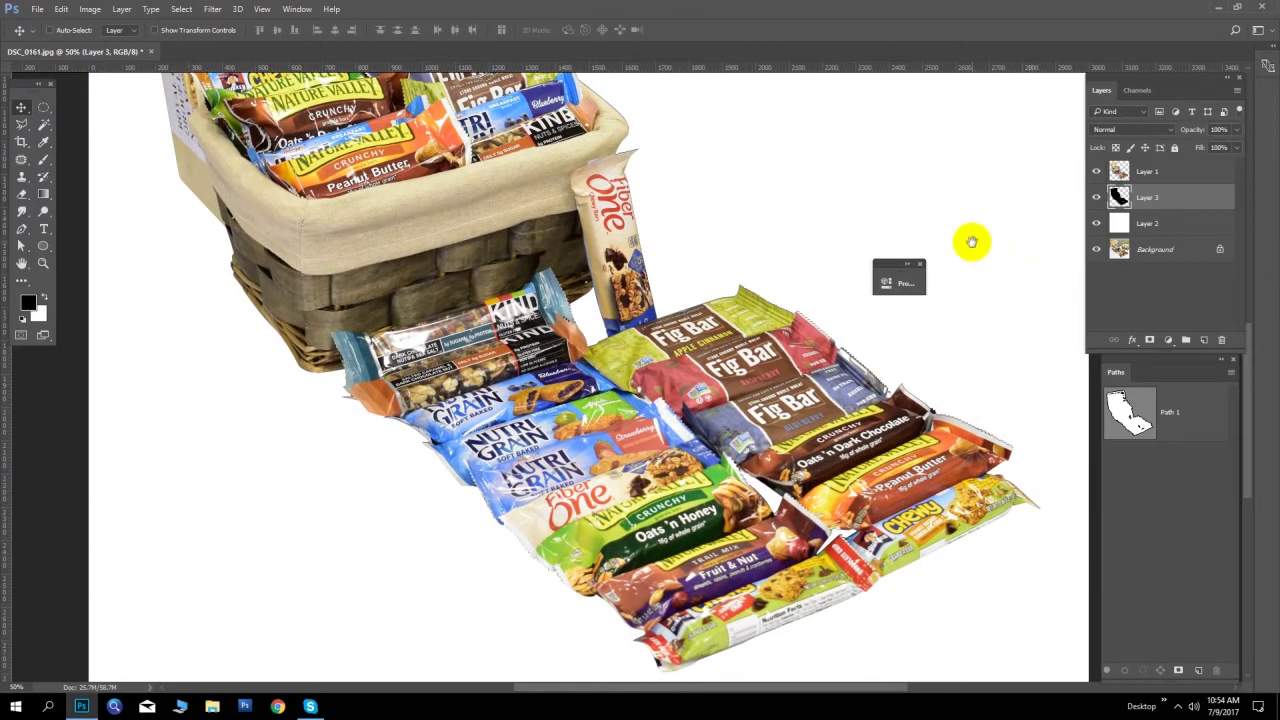
Try enlarging the black silhouette slightly with Free Transform, undoing both attempts
{"action": "key", "text": "ctrl"}
{"action": "key", "text": "ctrl+t"}
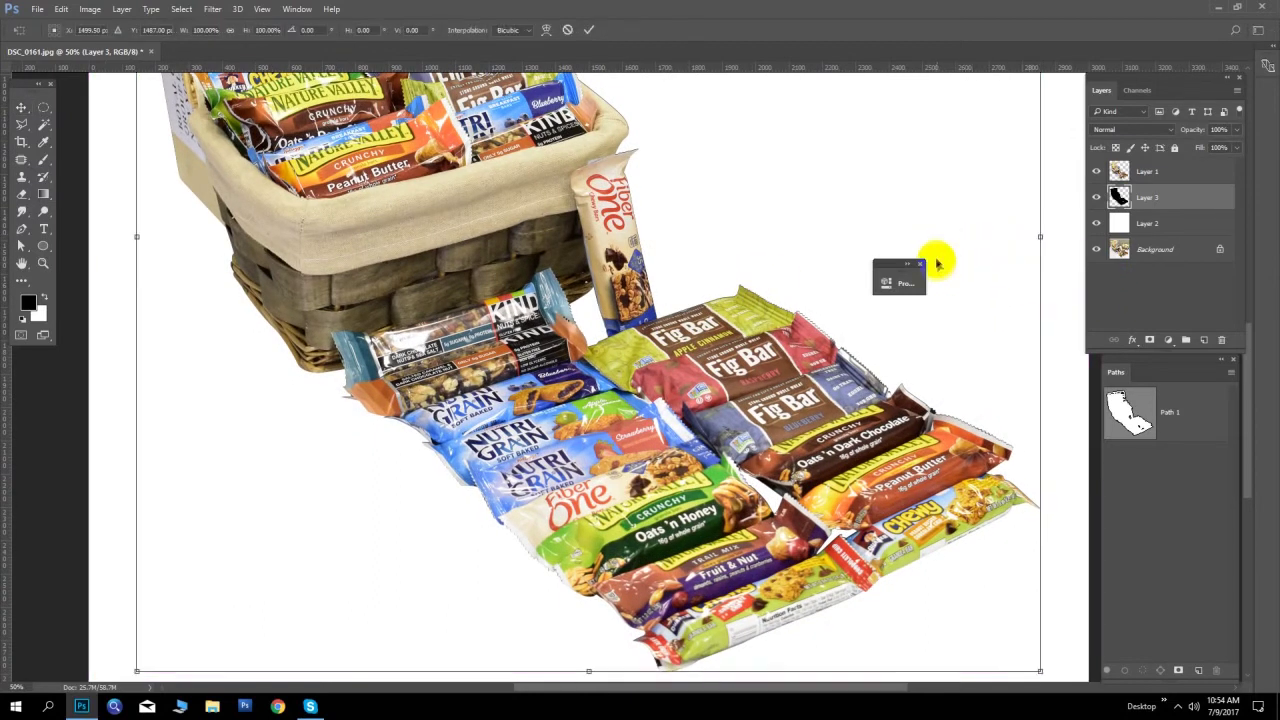
{"action": "left_click_drag", "start_coordinate": [1040, 671], "coordinate": [1043, 669]}
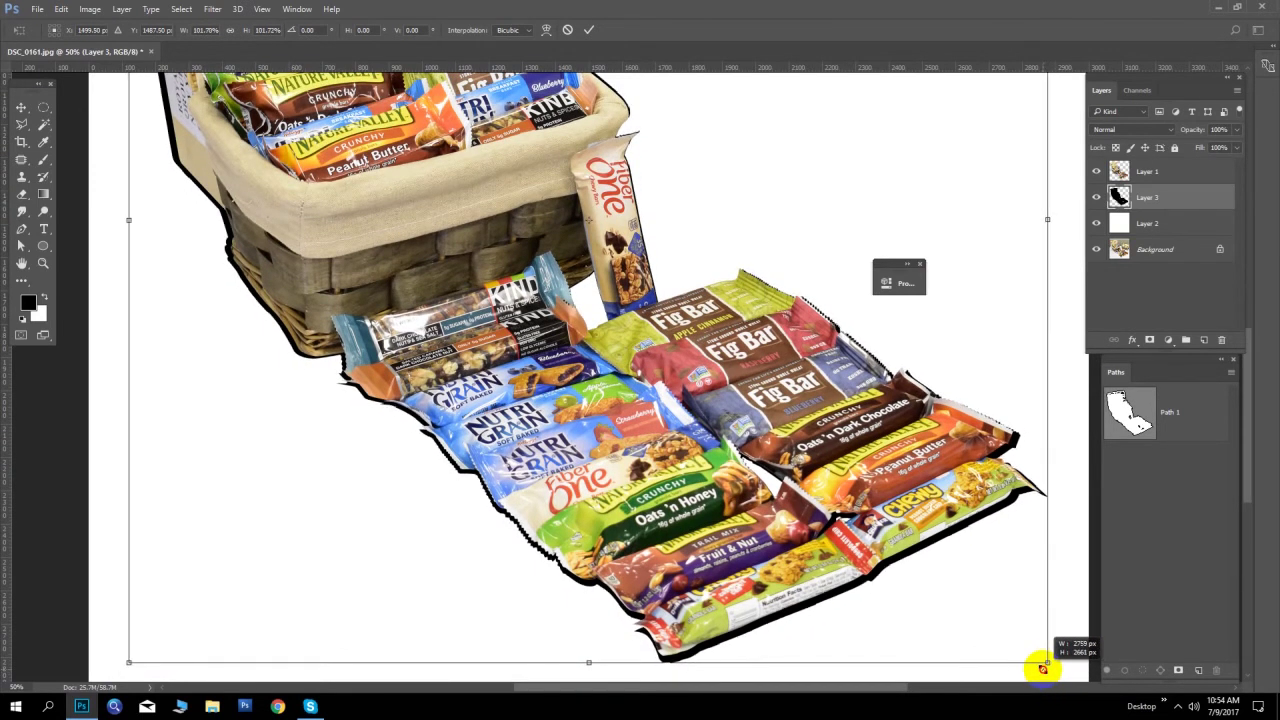
{"action": "key", "text": "ctrl+z"}
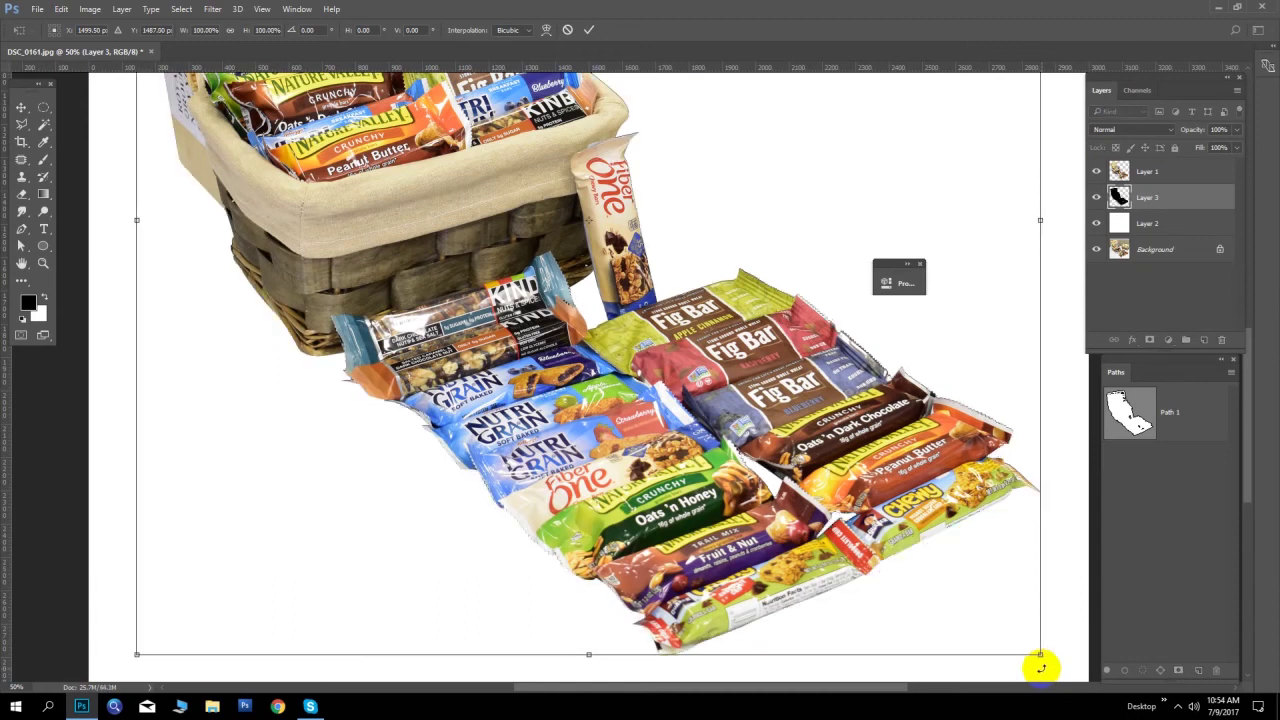
{"action": "left_click_drag", "start_coordinate": [1043, 656], "coordinate": [1048, 661]}
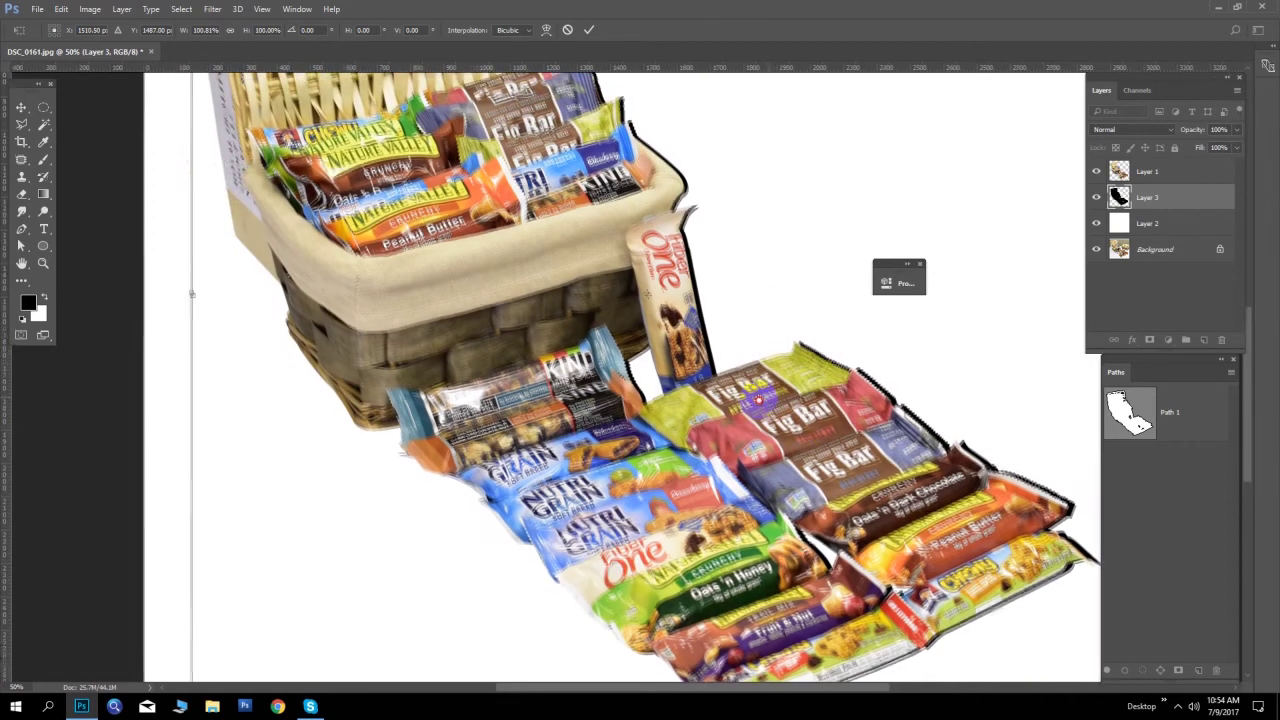
{"action": "key", "text": "ctrl+z"}
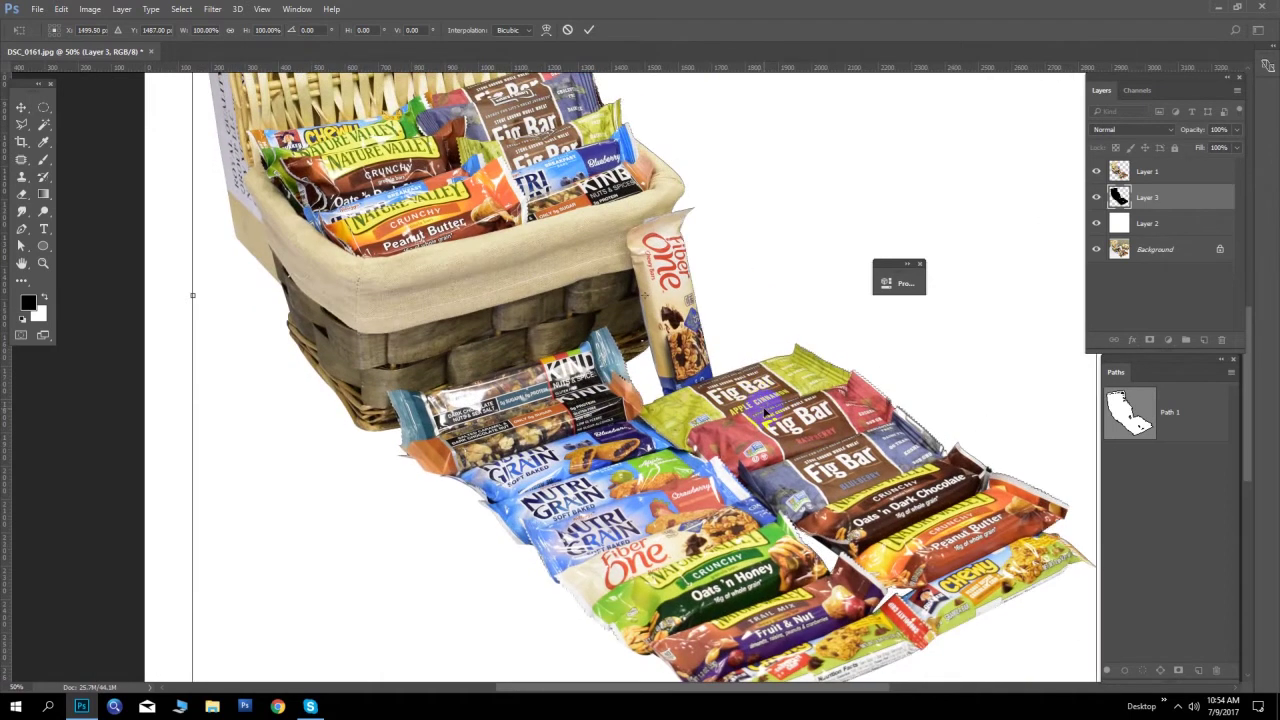
Scale the black silhouette up to about 101.5% from its corner and commit it
{"action": "scroll", "coordinate": [1070, 604], "scroll_direction": "down", "scroll_amount": 5}
{"action": "scroll", "coordinate": [1070, 604], "scroll_direction": "right", "scroll_amount": 5}
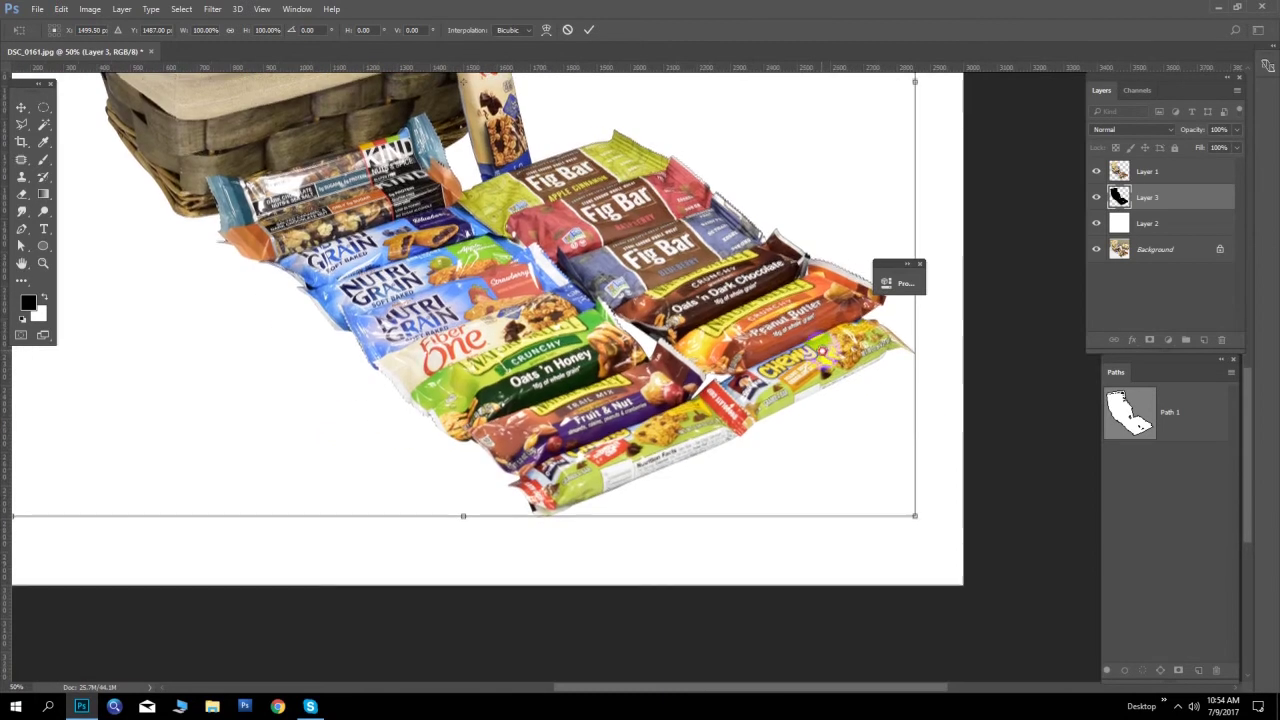
{"action": "left_click_drag", "start_coordinate": [917, 515], "coordinate": [922, 518]}
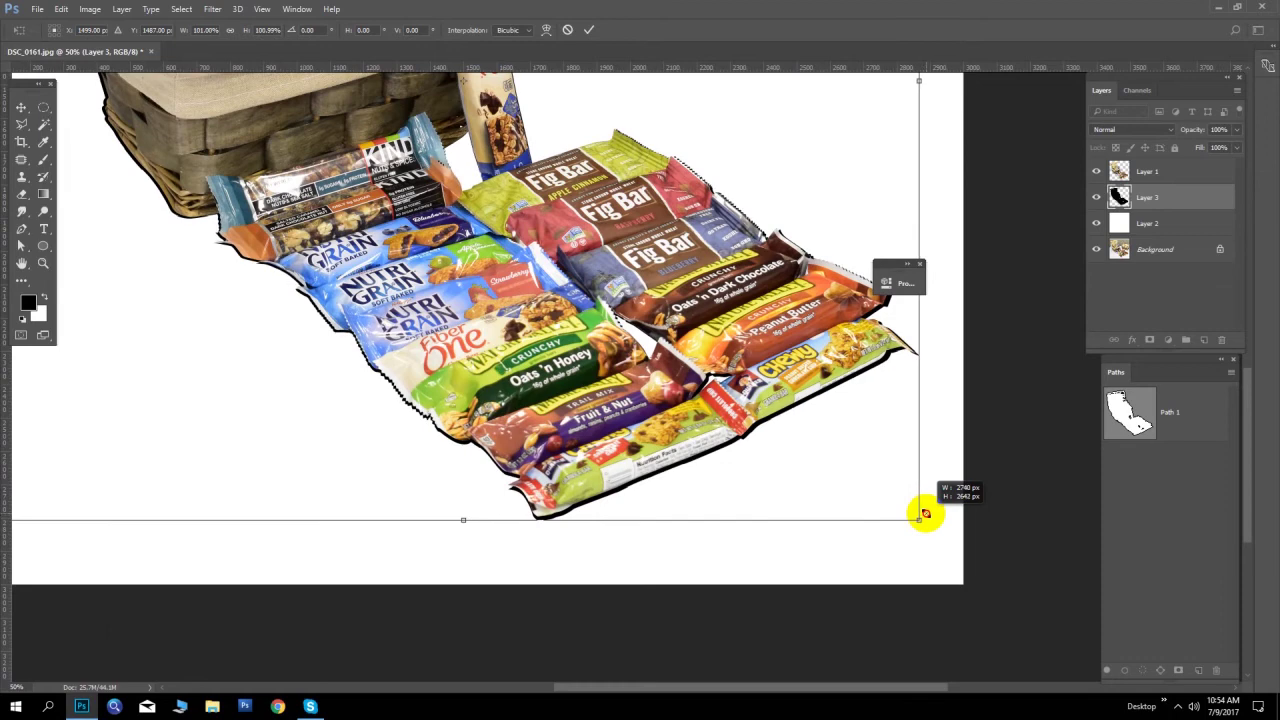
{"action": "left_click_drag", "start_coordinate": [922, 516], "coordinate": [921, 521]}
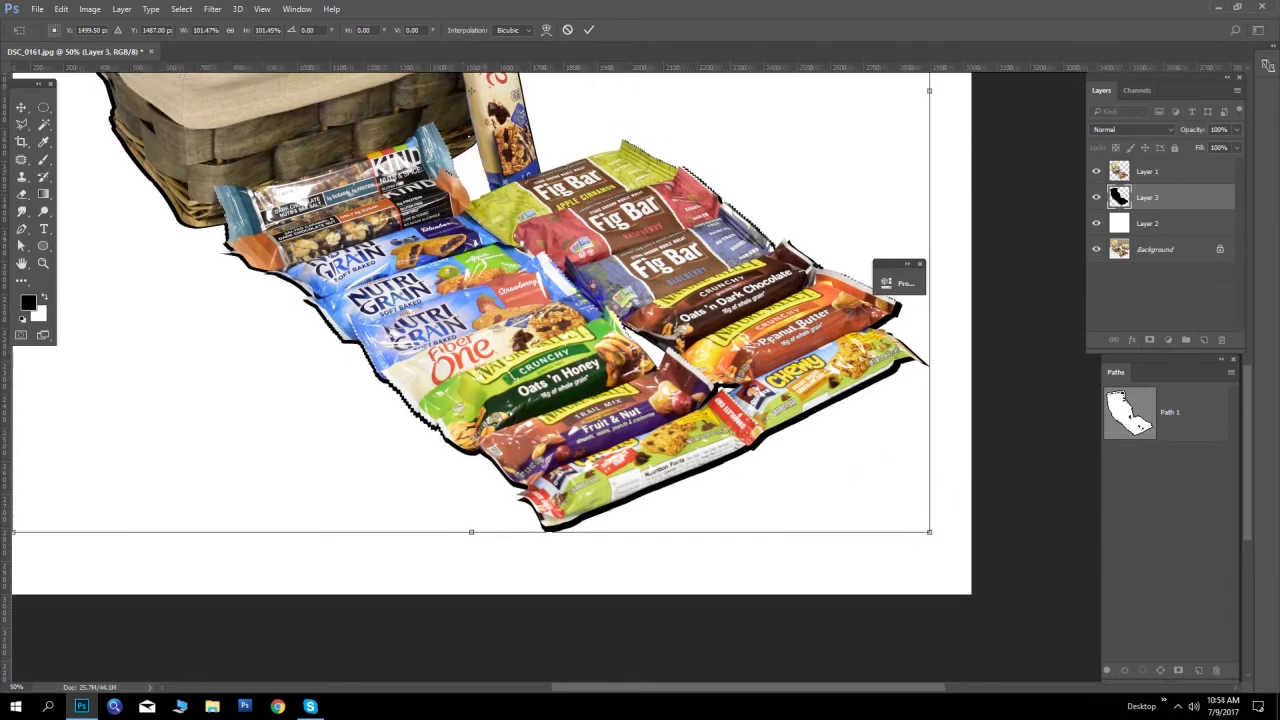
{"action": "scroll", "coordinate": [610, 400], "scroll_direction": "up", "scroll_amount": 9}
{"action": "scroll", "coordinate": [610, 400], "scroll_direction": "left", "scroll_amount": 5}
{"action": "scroll", "coordinate": [607, 408], "scroll_direction": "up", "scroll_amount": 1}
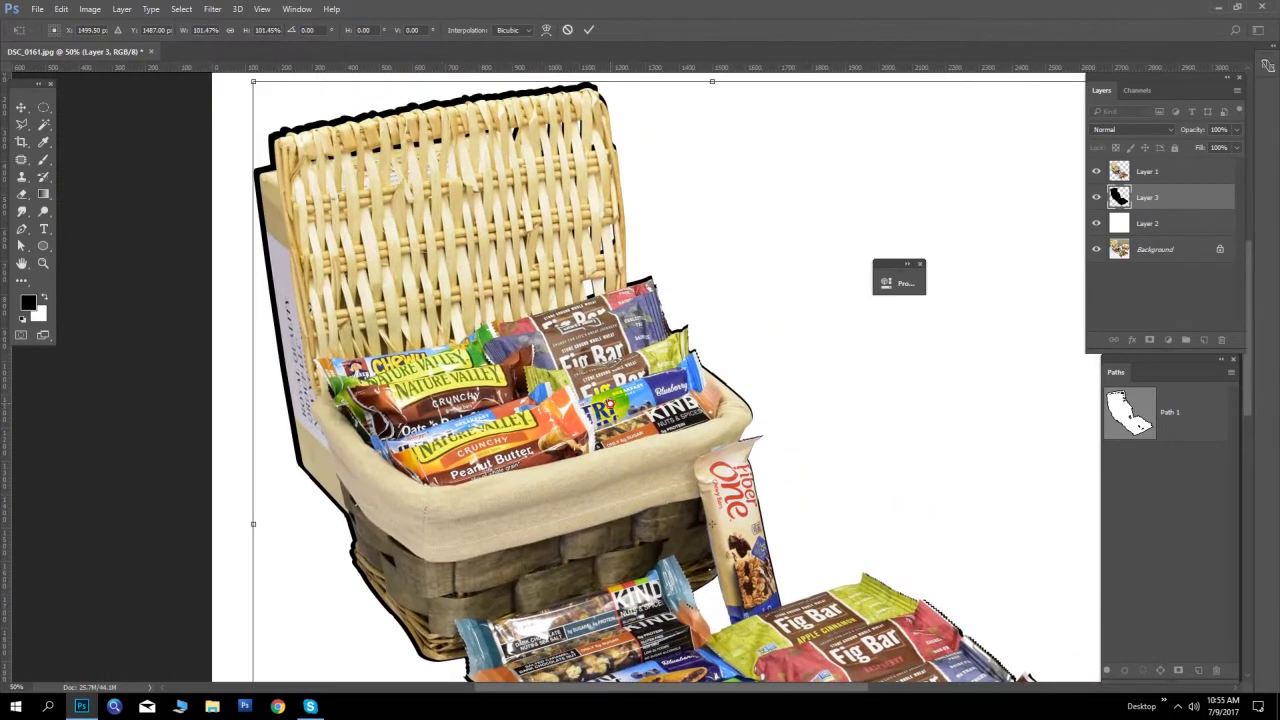
{"action": "scroll", "coordinate": [570, 330], "scroll_direction": "up", "scroll_amount": 1}
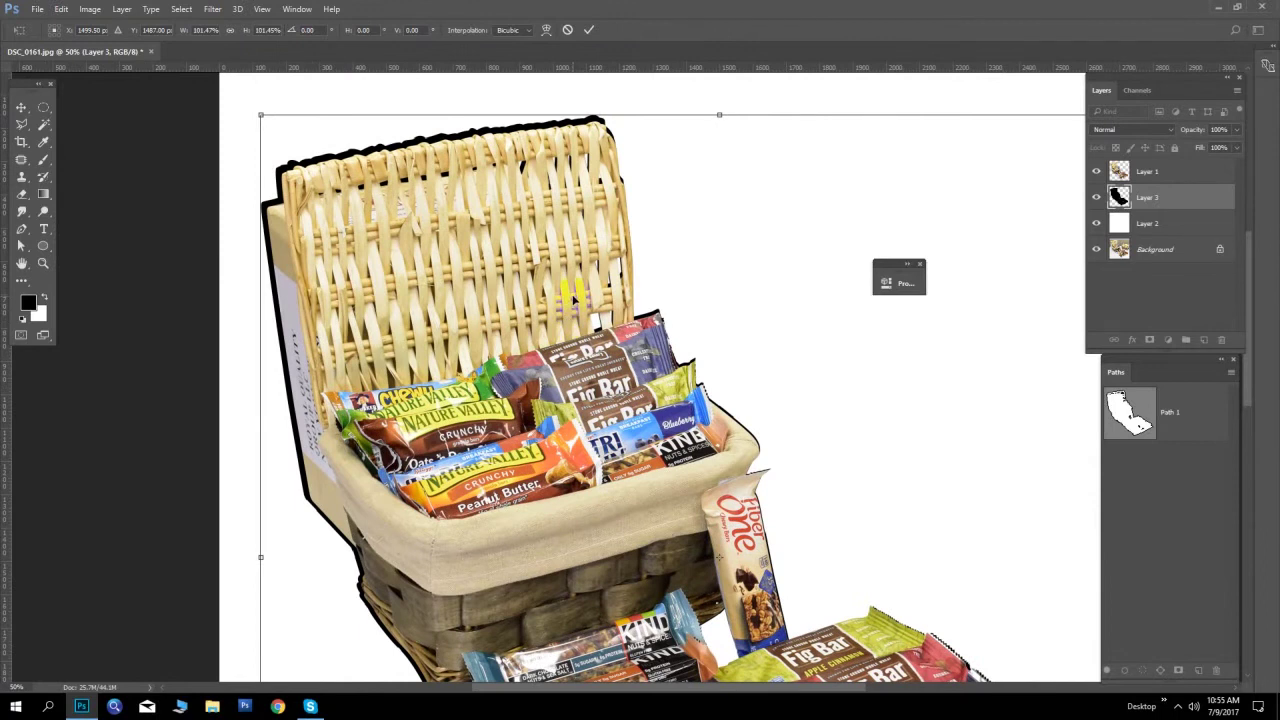
{"action": "key", "text": "Return"}
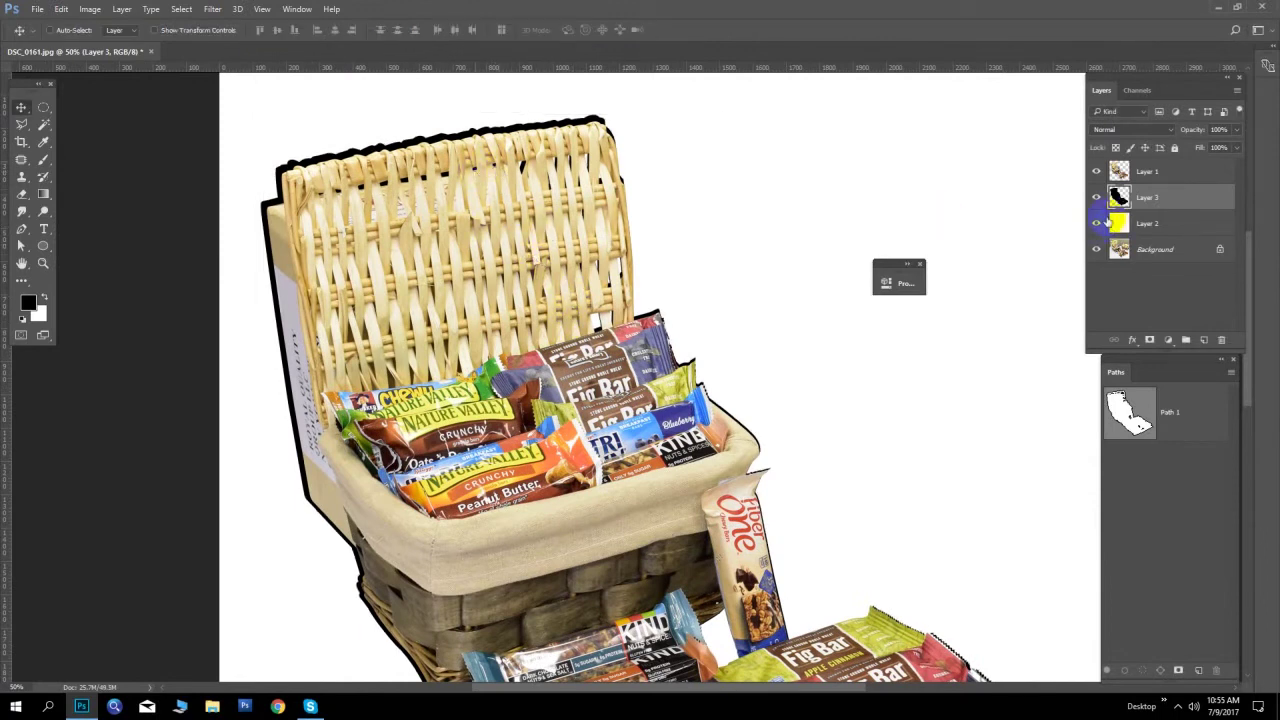
{"action": "left_click_drag", "start_coordinate": [1210, 147], "coordinate": [1193, 148]}
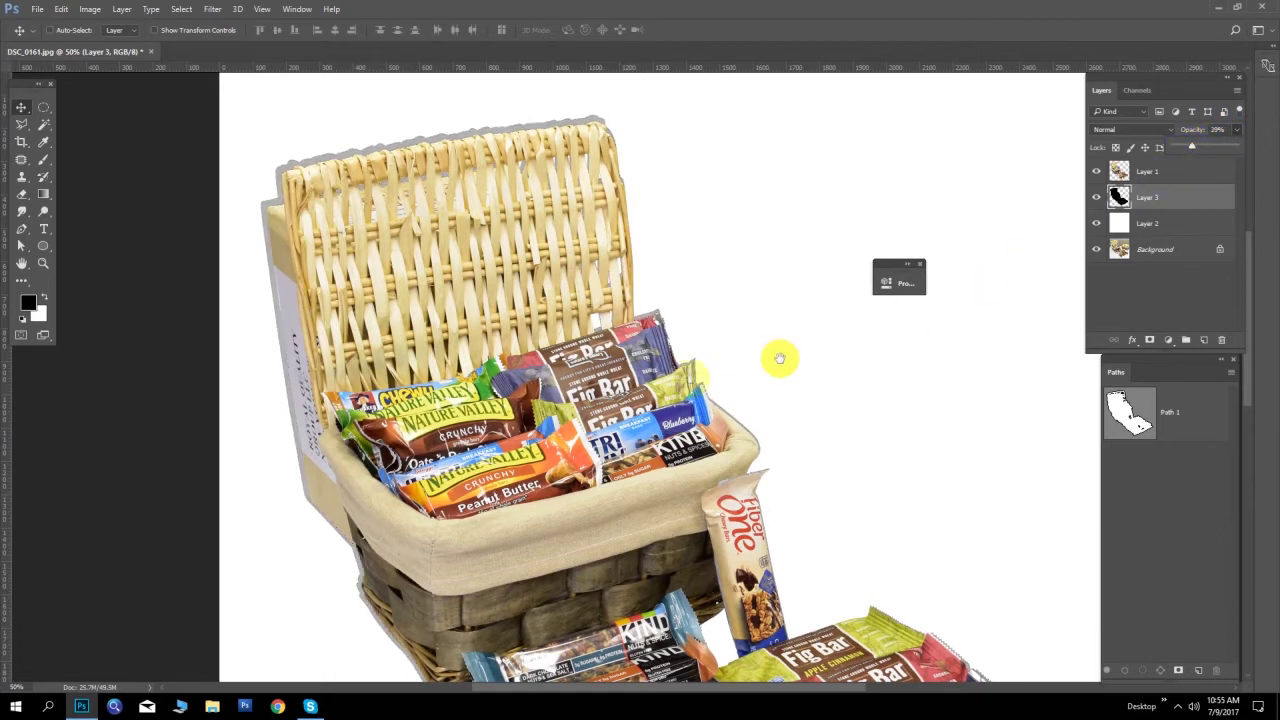
{"action": "scroll", "coordinate": [777, 357], "scroll_direction": "down", "scroll_amount": 5}
{"action": "scroll", "coordinate": [723, 306], "scroll_direction": "up", "scroll_amount": 5}
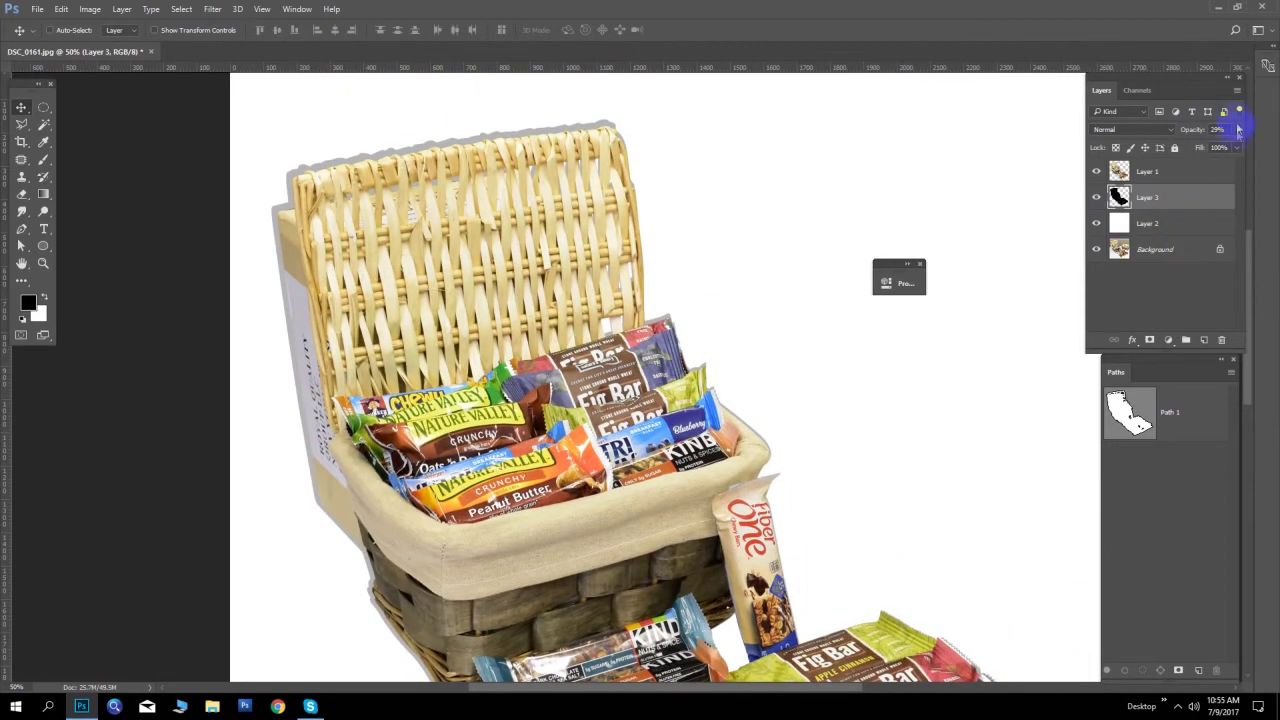
{"action": "left_click_drag", "start_coordinate": [1192, 148], "coordinate": [1243, 185]}
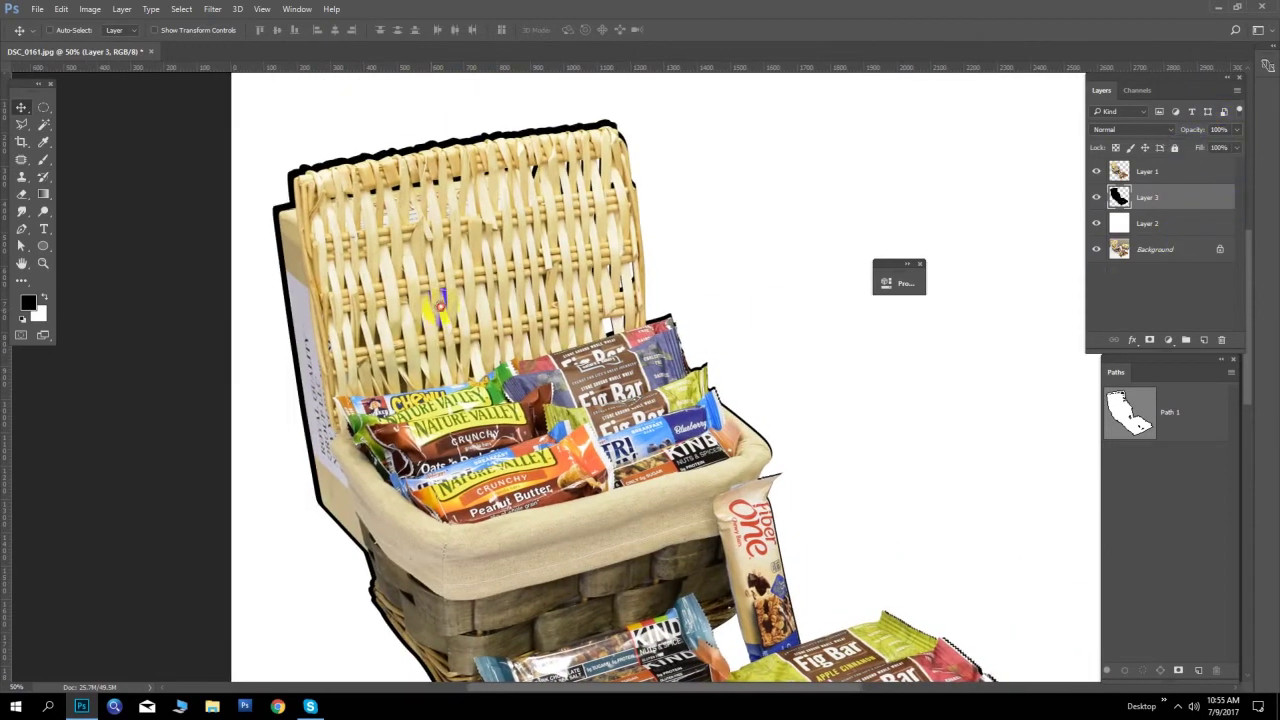
{"action": "left_click_drag", "start_coordinate": [434, 306], "coordinate": [313, 170]}
Bring up Filter > Blur > Gaussian Blur on the silhouette, previewing a 5.6 pixel radius
{"action": "left_click", "coordinate": [50, 31]}
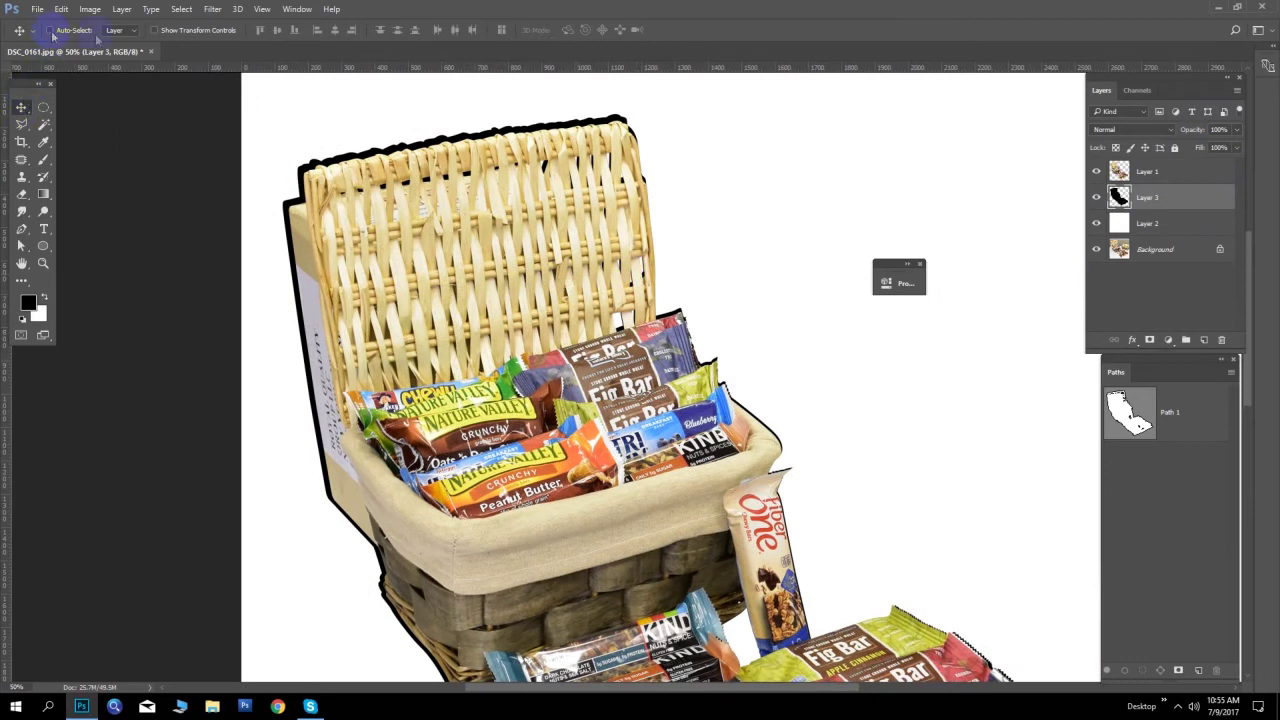
{"action": "left_click", "coordinate": [210, 9]}
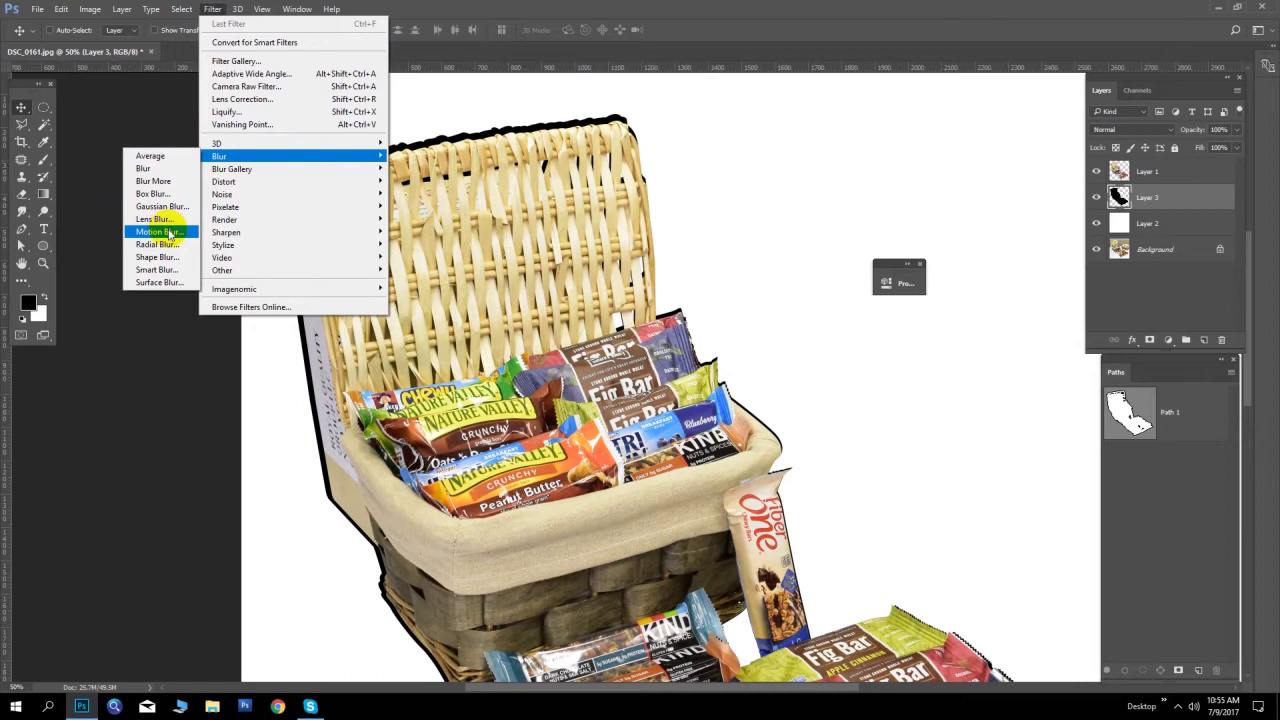
{"action": "left_click", "coordinate": [165, 206]}
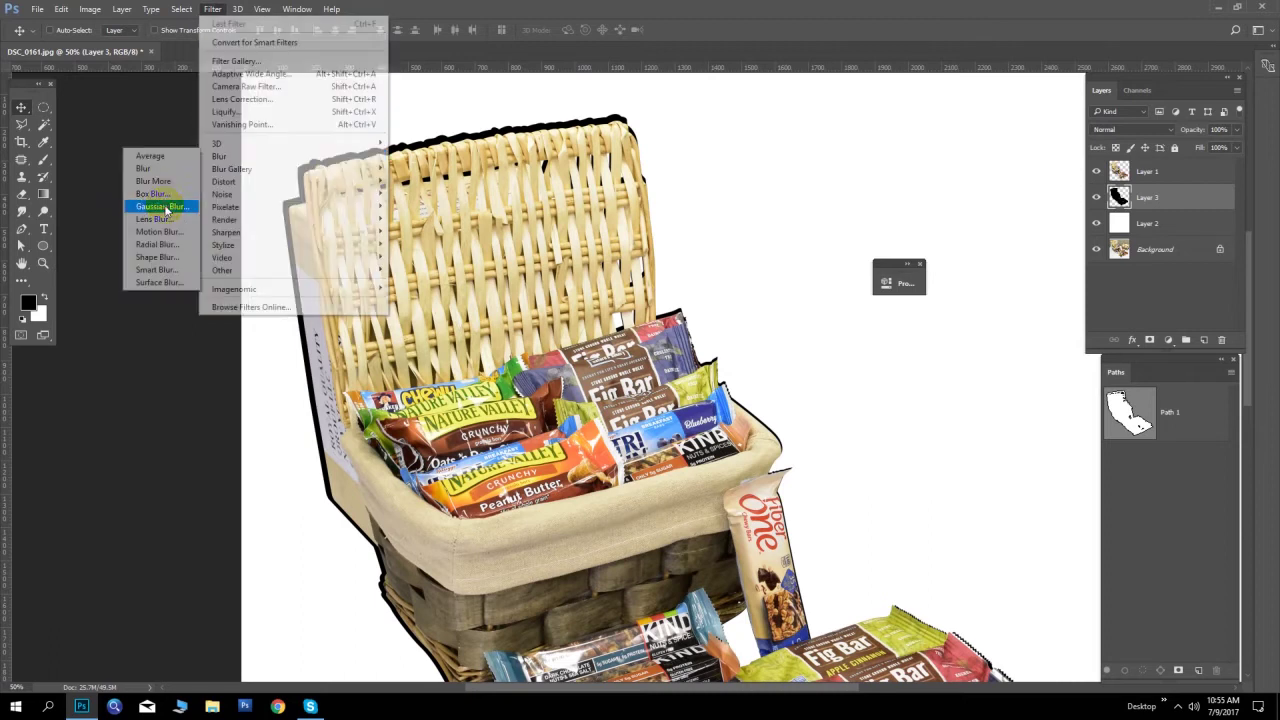
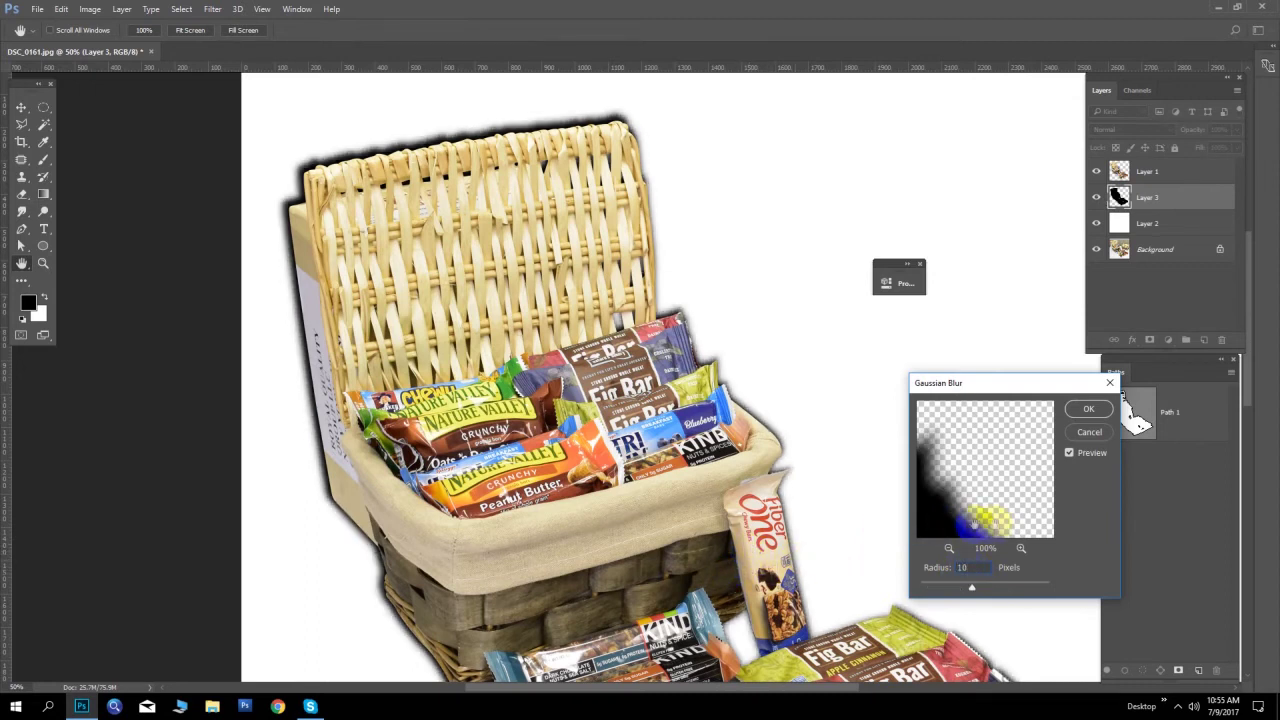
Apply a 10-pixel Gaussian blur to the Layer 3 shadow and set its opacity to 51%
{"action": "left_click", "coordinate": [1093, 409]}
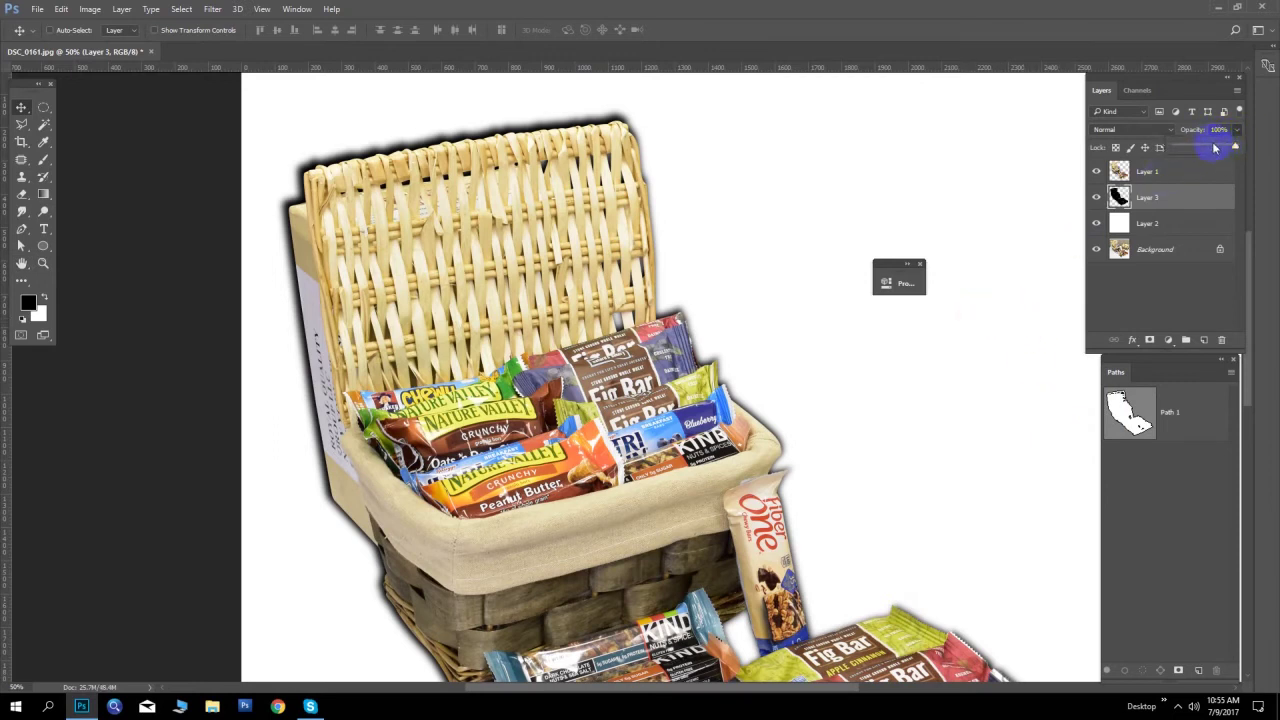
{"action": "left_click_drag", "start_coordinate": [1215, 148], "coordinate": [1189, 149]}
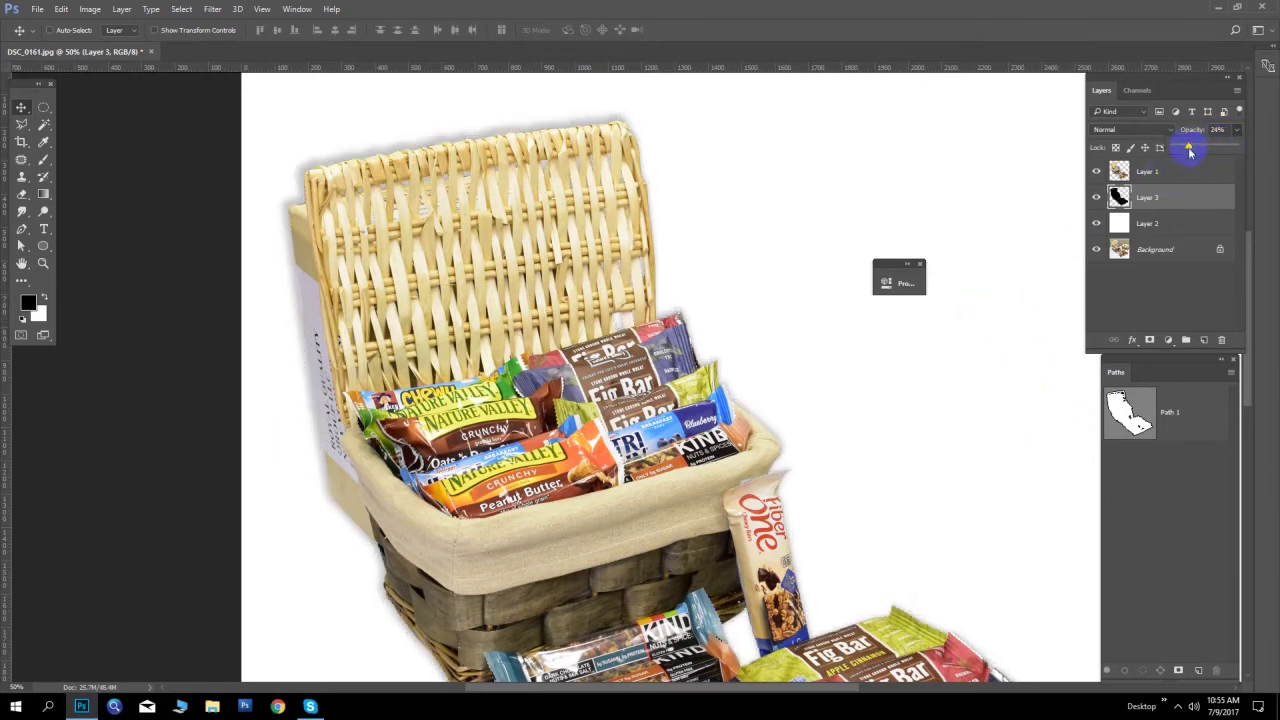
{"action": "mouse_move", "coordinate": [783, 500]}
{"action": "left_mouse_down"}
{"action": "mouse_move", "coordinate": [696, 283]}
{"action": "mouse_move", "coordinate": [826, 423]}
{"action": "mouse_move", "coordinate": [800, 480]}
{"action": "mouse_move", "coordinate": [796, 364]}
{"action": "mouse_move", "coordinate": [801, 412]}
{"action": "left_mouse_up"}
{"action": "scroll", "coordinate": [834, 391], "scroll_direction": "up", "scroll_amount": 2, "text": "alt"}
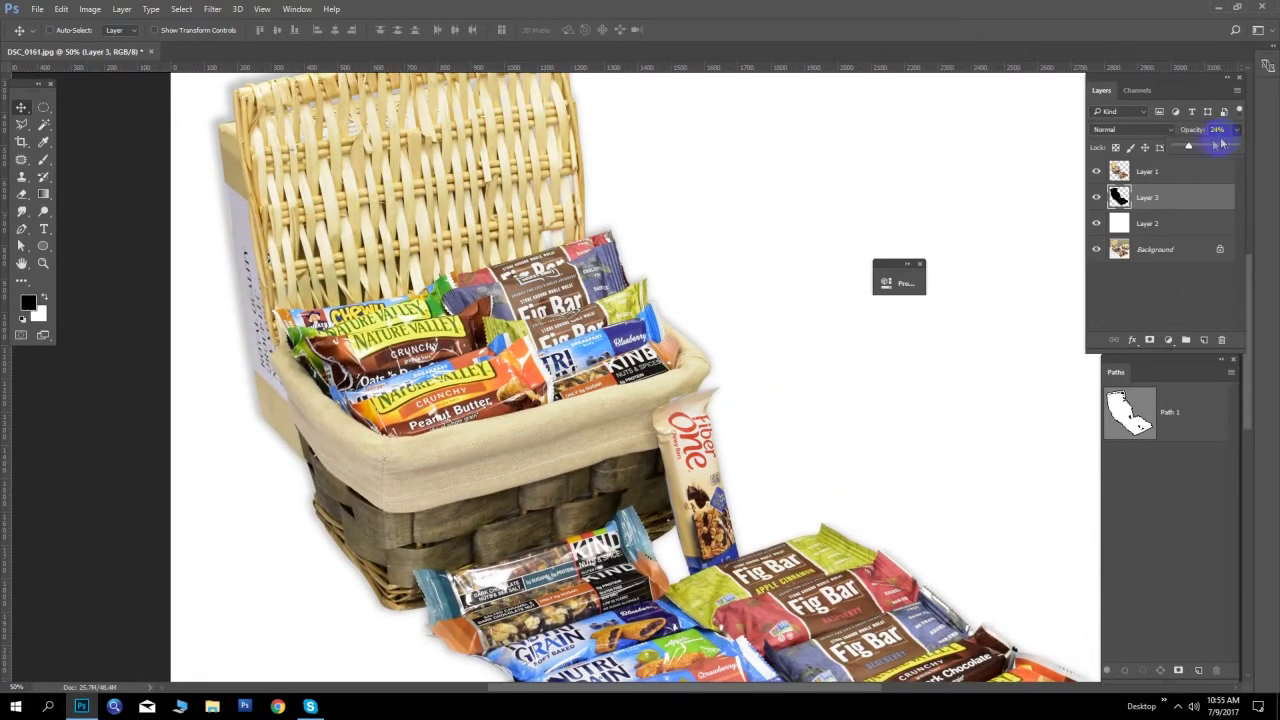
{"action": "left_click_drag", "start_coordinate": [1201, 147], "coordinate": [1203, 147]}
{"action": "left_click_drag", "start_coordinate": [827, 210], "coordinate": [849, 262]}
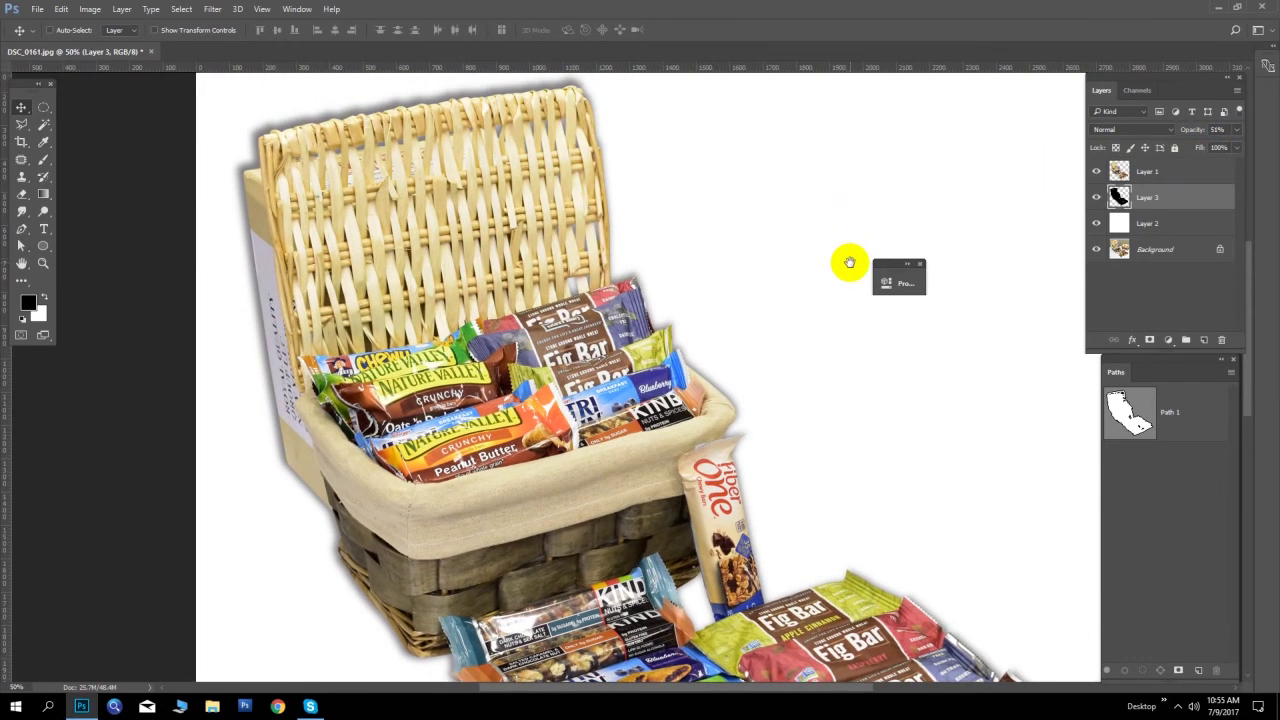
{"action": "left_click_drag", "start_coordinate": [791, 217], "coordinate": [754, 249]}
Draw rectangular marquee selections around the basket lid and beside its left side
{"action": "left_click", "coordinate": [20, 107]}
{"action": "left_click_drag", "start_coordinate": [44, 108], "coordinate": [152, 152]}
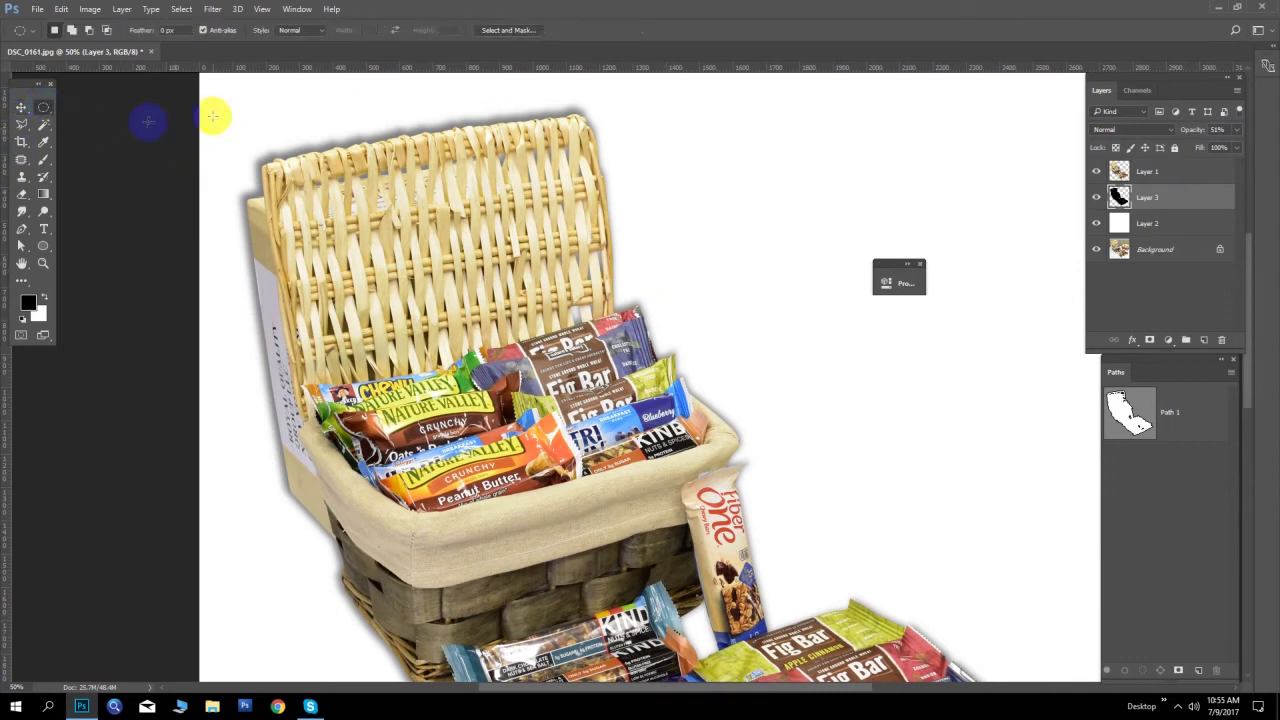
{"action": "left_click_drag", "start_coordinate": [45, 110], "coordinate": [88, 104]}
{"action": "mouse_move", "coordinate": [210, 84]}
{"action": "left_mouse_down"}
{"action": "mouse_move", "coordinate": [714, 376]}
{"action": "mouse_move", "coordinate": [735, 413]}
{"action": "left_mouse_up"}
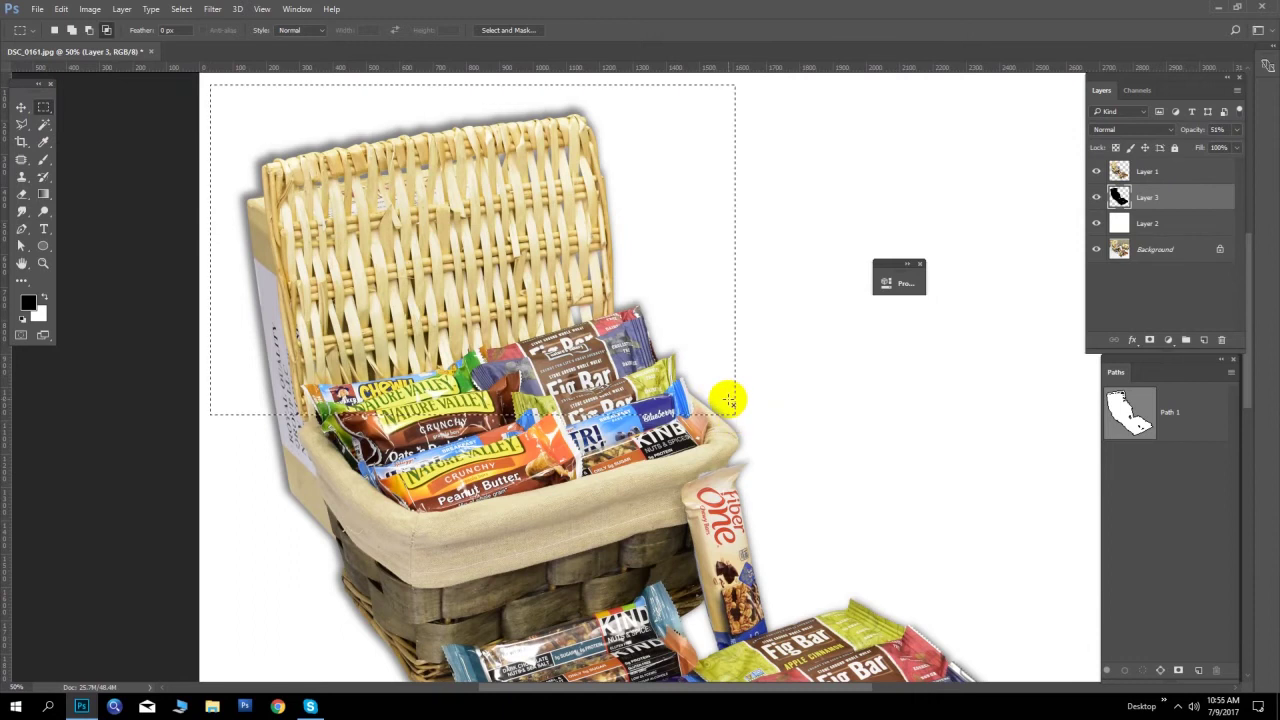
{"action": "left_click_drag", "start_coordinate": [158, 313], "coordinate": [372, 545]}
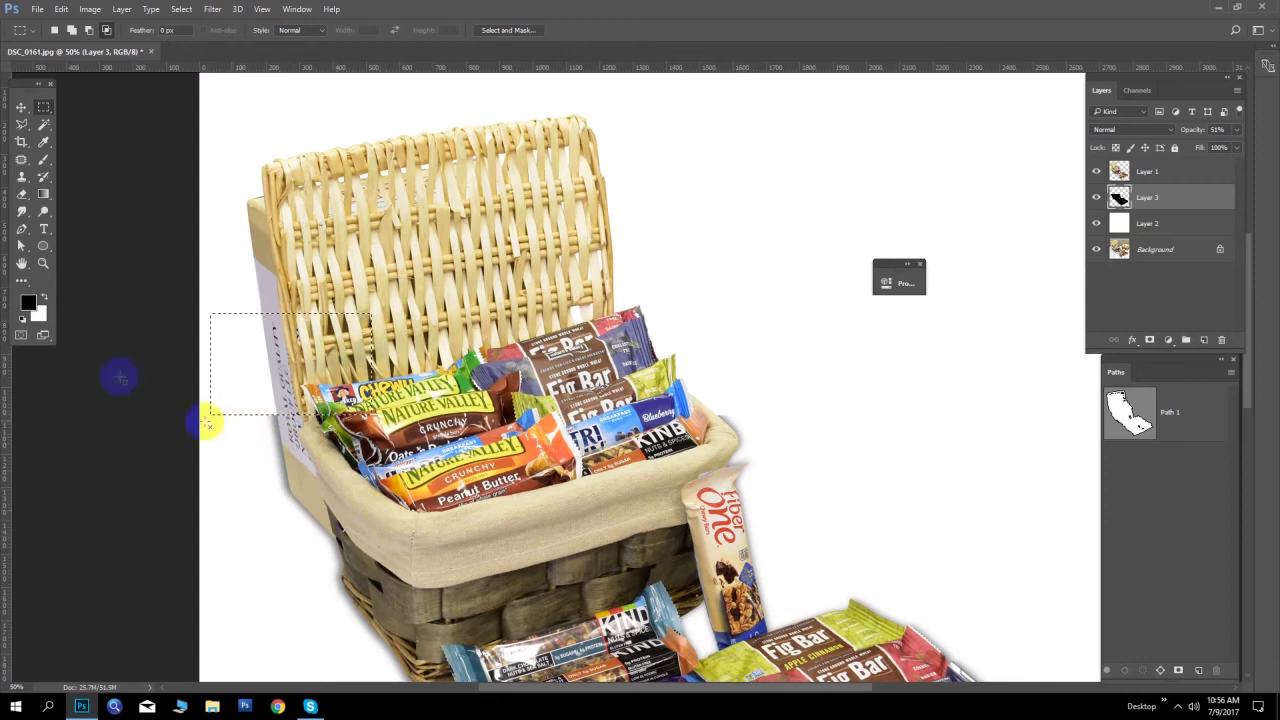
Trace a closed Pen path around the basket lid's top and left edges
{"action": "left_click", "coordinate": [21, 229]}
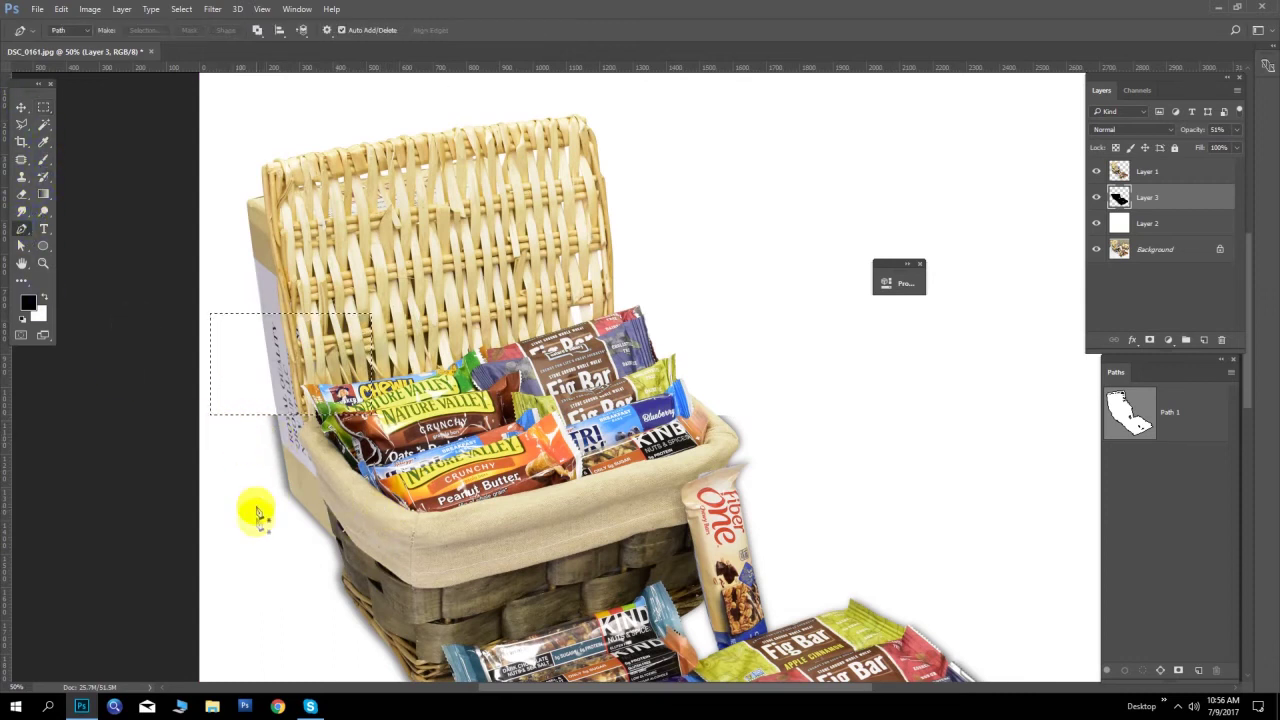
{"action": "left_click_drag", "start_coordinate": [287, 588], "coordinate": [412, 442]}
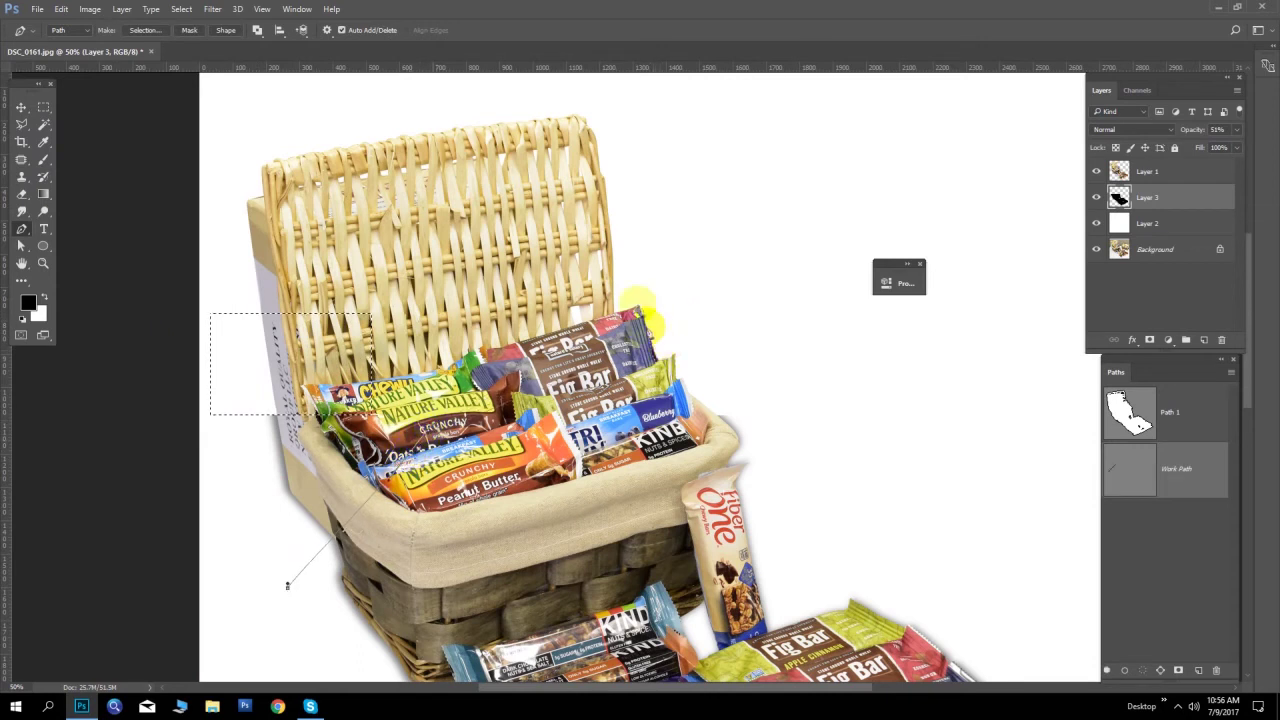
{"action": "left_click_drag", "start_coordinate": [547, 94], "coordinate": [457, 107]}
{"action": "left_click_drag", "start_coordinate": [210, 194], "coordinate": [177, 400]}
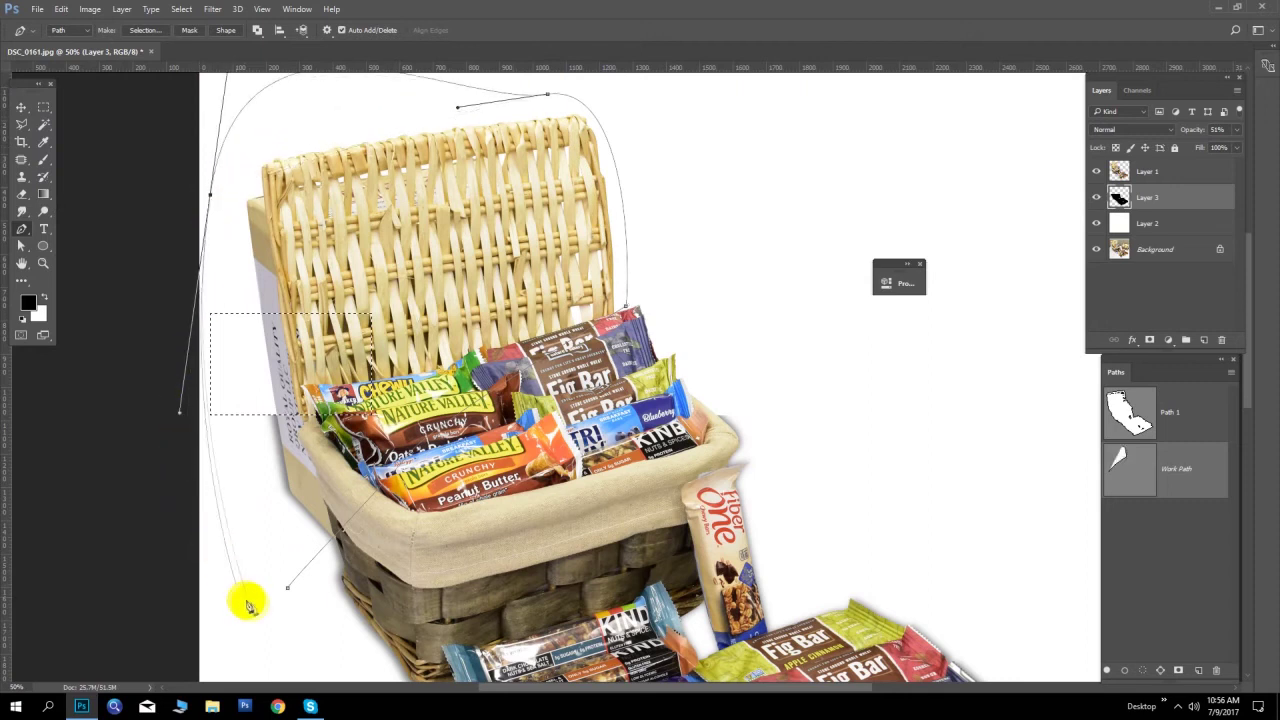
{"action": "left_click", "coordinate": [287, 588]}
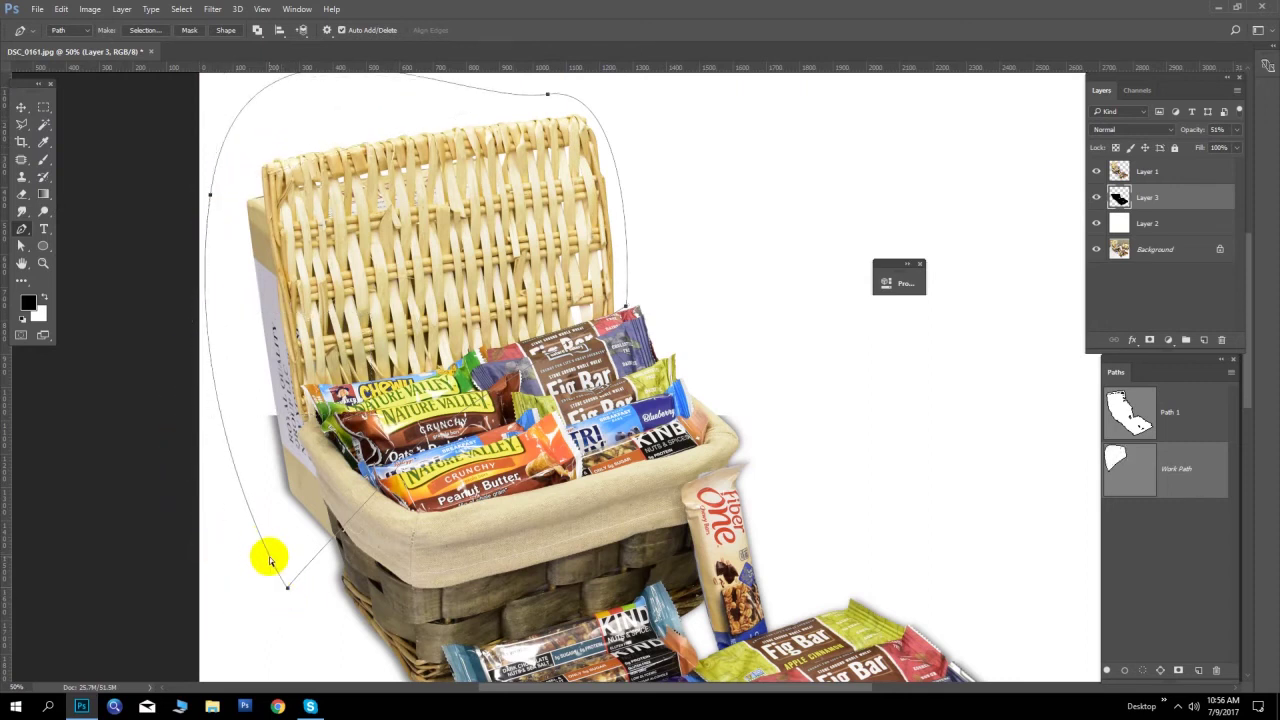
Load the traced path as a selection, clear the shadow inside it, and delete the Work Path
{"action": "key", "text": "ctrl+d"}
{"action": "left_click", "coordinate": [1120, 460], "text": "ctrl"}
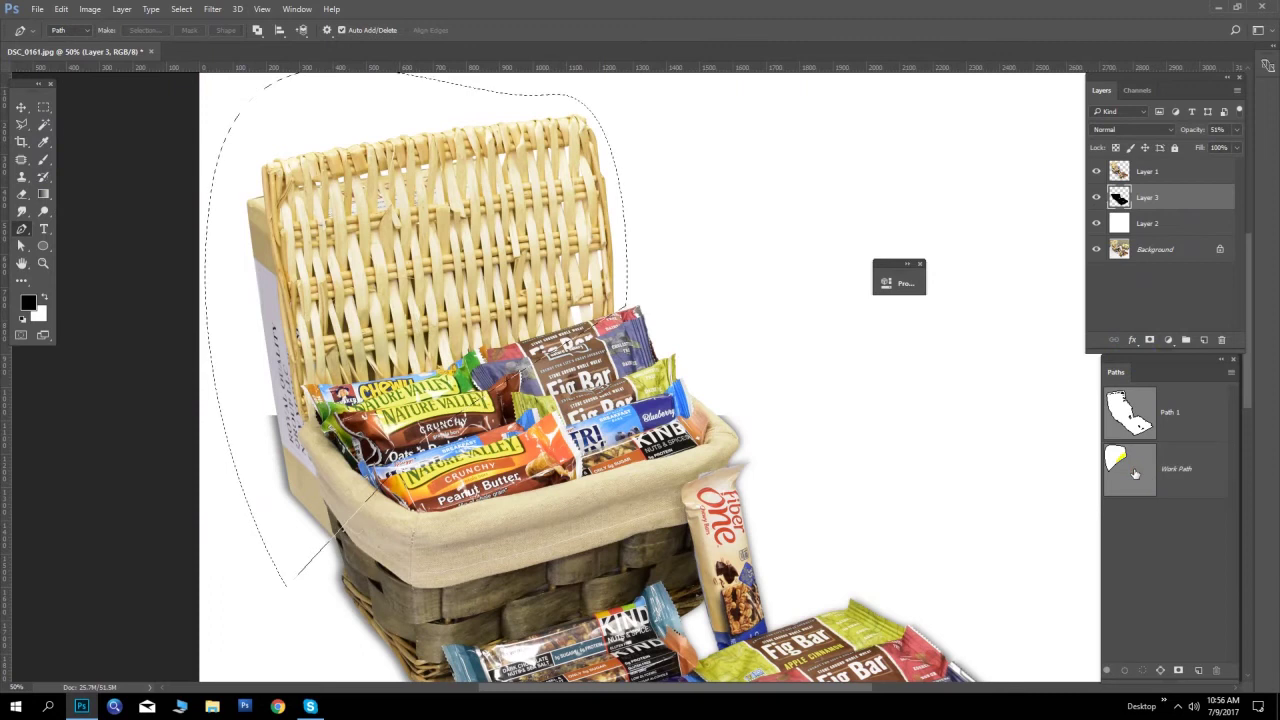
{"action": "key", "text": "ctrl+d"}
{"action": "left_click", "coordinate": [1173, 491]}
{"action": "key", "text": "Delete"}
{"action": "left_click_drag", "start_coordinate": [814, 500], "coordinate": [949, 390]}
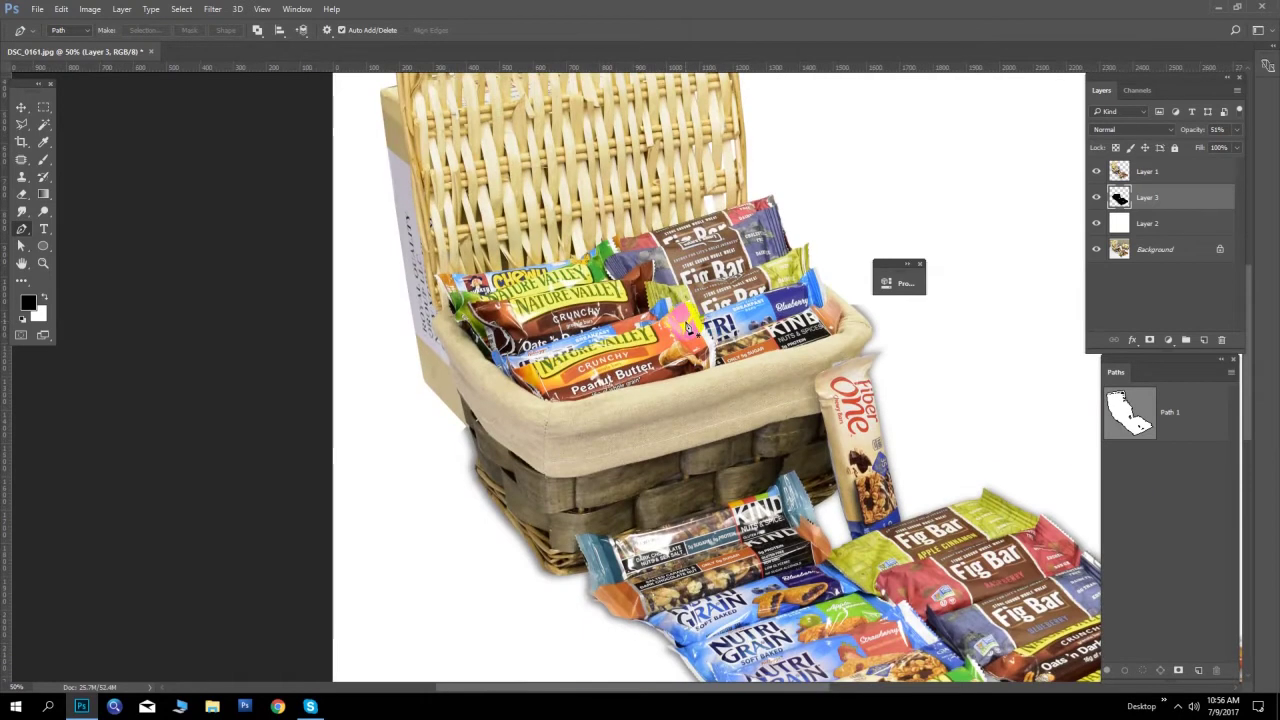
Erase shadow beside the basket rim with the Eraser set to 45% opacity
{"action": "left_click_drag", "start_coordinate": [822, 353], "coordinate": [632, 333]}
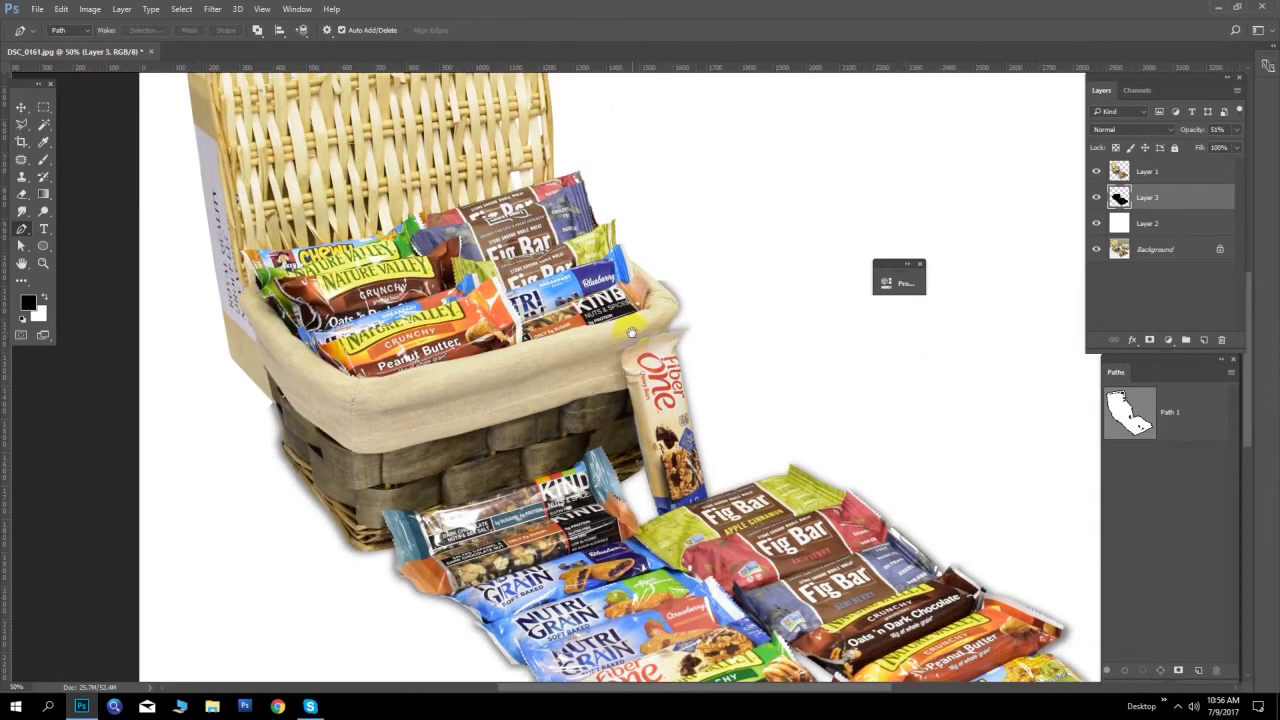
{"action": "scroll", "coordinate": [700, 338], "scroll_direction": "up", "scroll_amount": 3}
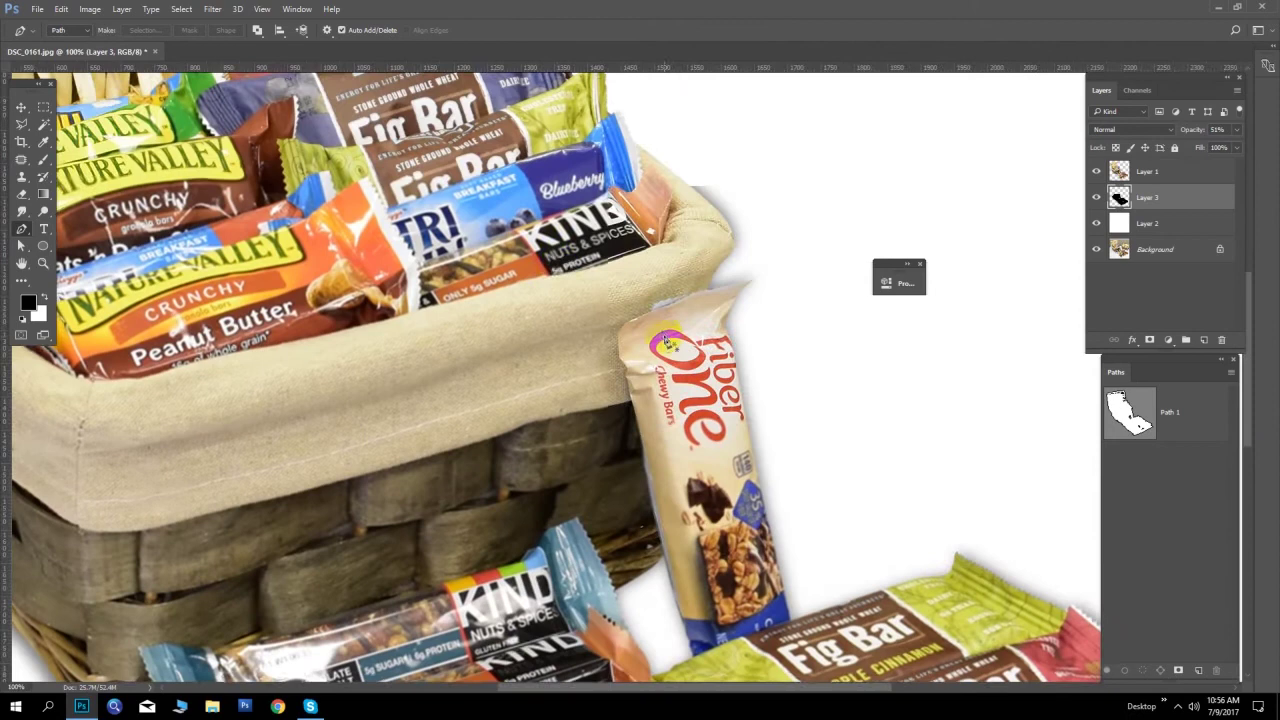
{"action": "key", "text": "e"}
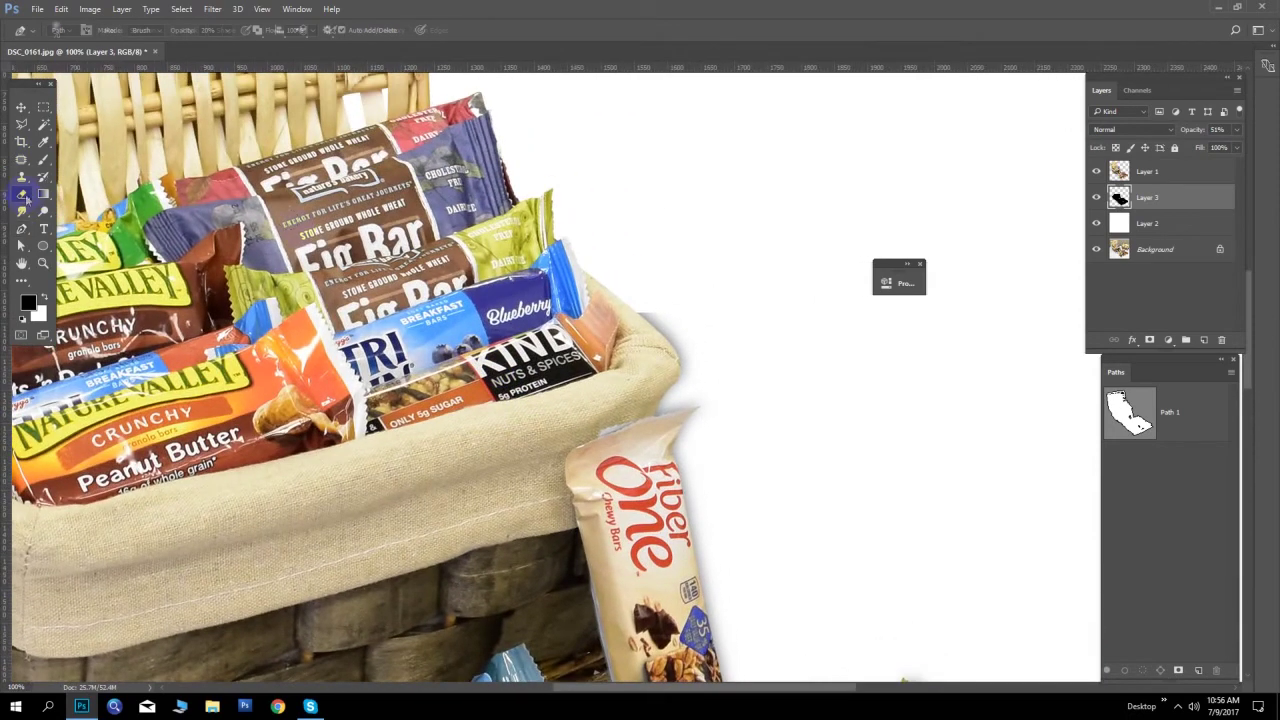
{"action": "mouse_move", "coordinate": [640, 314]}
{"action": "left_mouse_down"}
{"action": "mouse_move", "coordinate": [631, 292]}
{"action": "mouse_move", "coordinate": [656, 331]}
{"action": "left_mouse_up"}
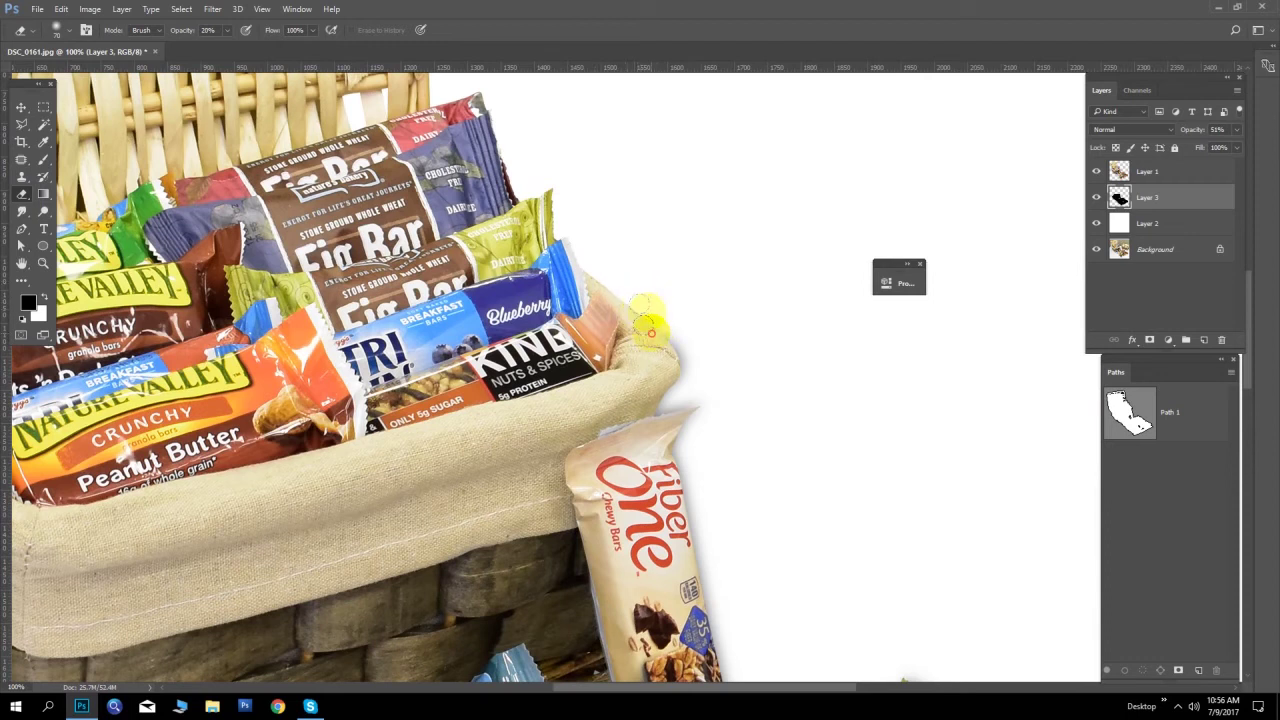
{"action": "left_click", "coordinate": [228, 30]}
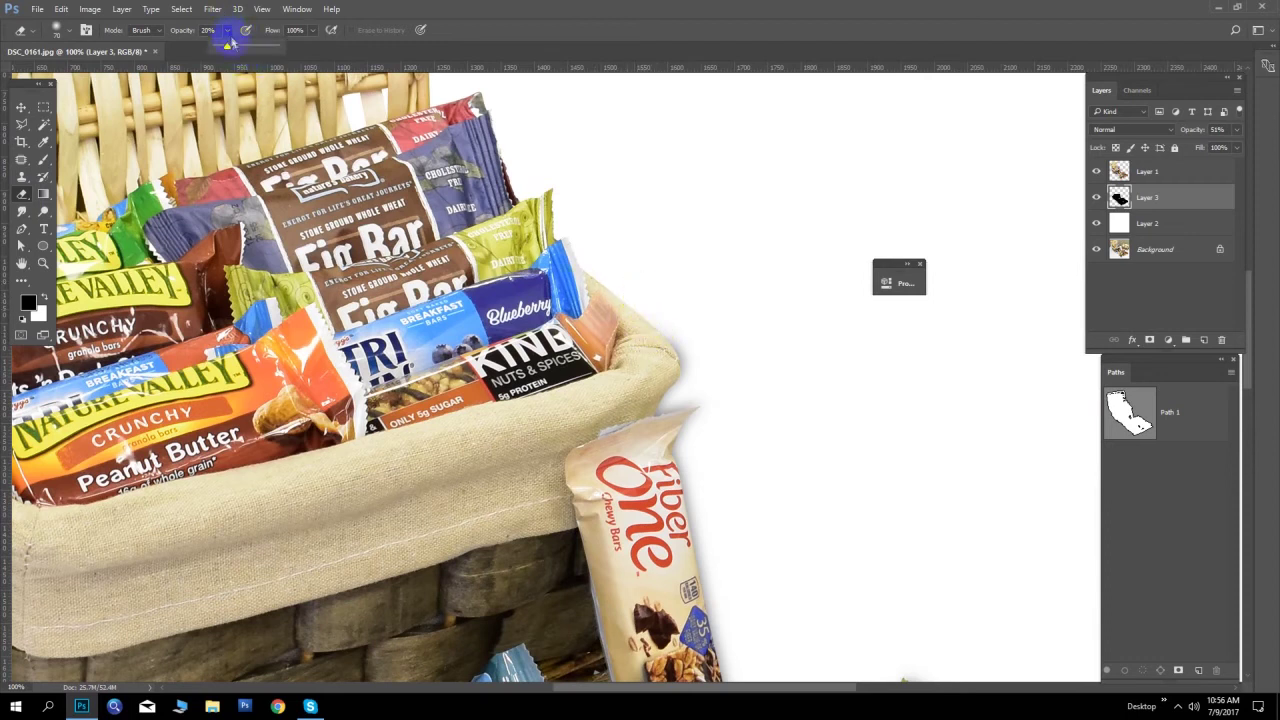
{"action": "left_click_drag", "start_coordinate": [242, 47], "coordinate": [244, 47]}
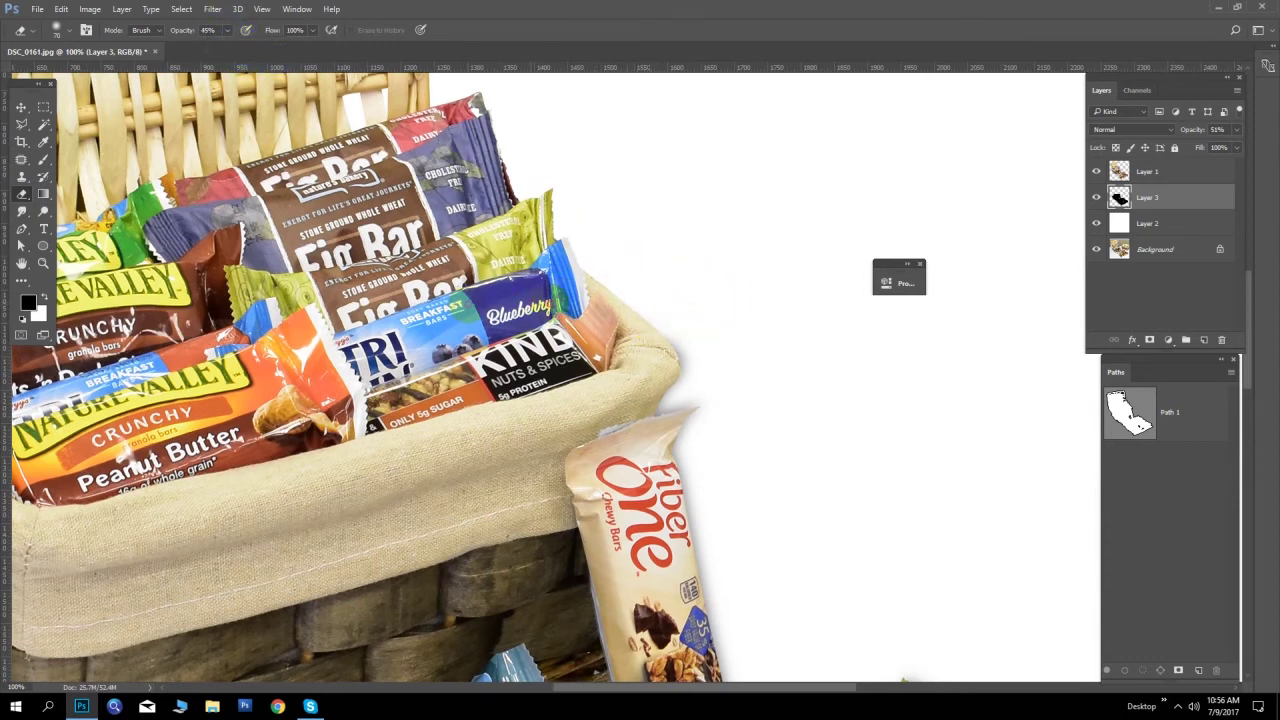
Erase shadow near the basket's left corner, then hide the Layer 3 shadow
{"action": "key", "text": "h"}
{"action": "mouse_move", "coordinate": [720, 327]}
{"action": "left_mouse_down"}
{"action": "mouse_move", "coordinate": [522, 355]}
{"action": "mouse_move", "coordinate": [535, 401]}
{"action": "mouse_move", "coordinate": [517, 420]}
{"action": "left_mouse_up"}
{"action": "scroll", "coordinate": [414, 226], "scroll_direction": "down", "scroll_amount": 5}
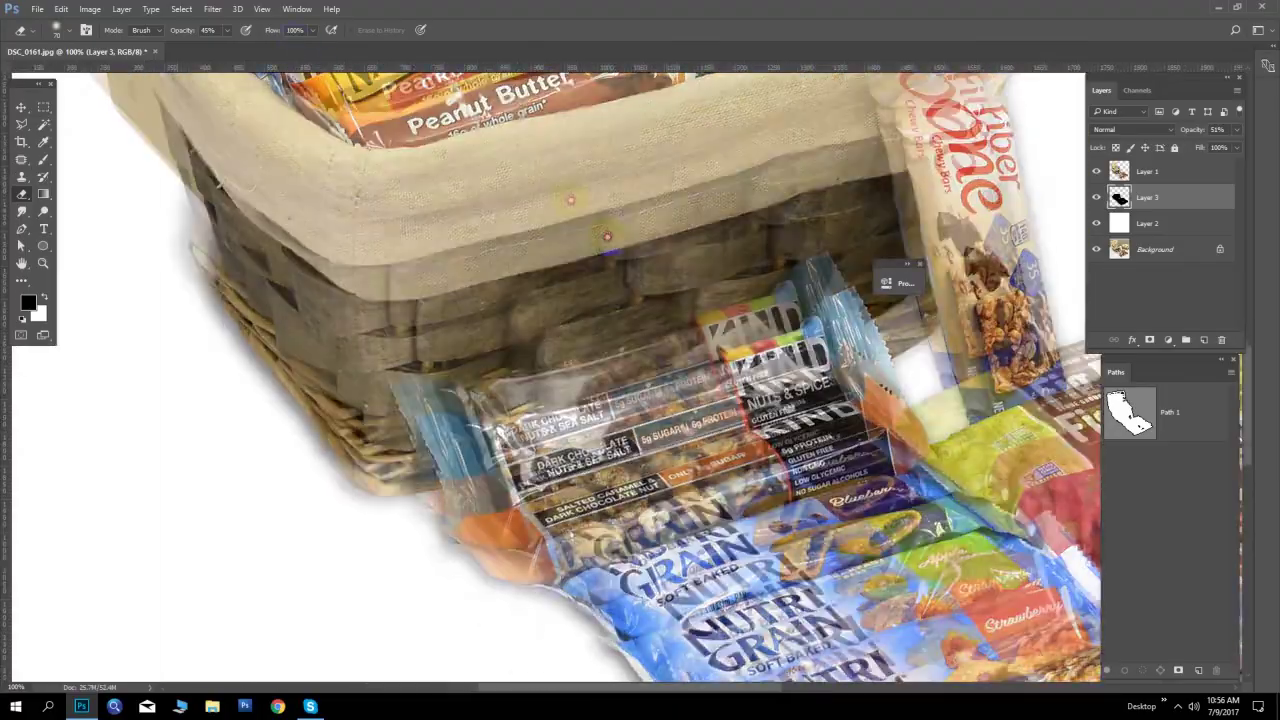
{"action": "scroll", "coordinate": [545, 375], "scroll_direction": "right", "scroll_amount": 10}
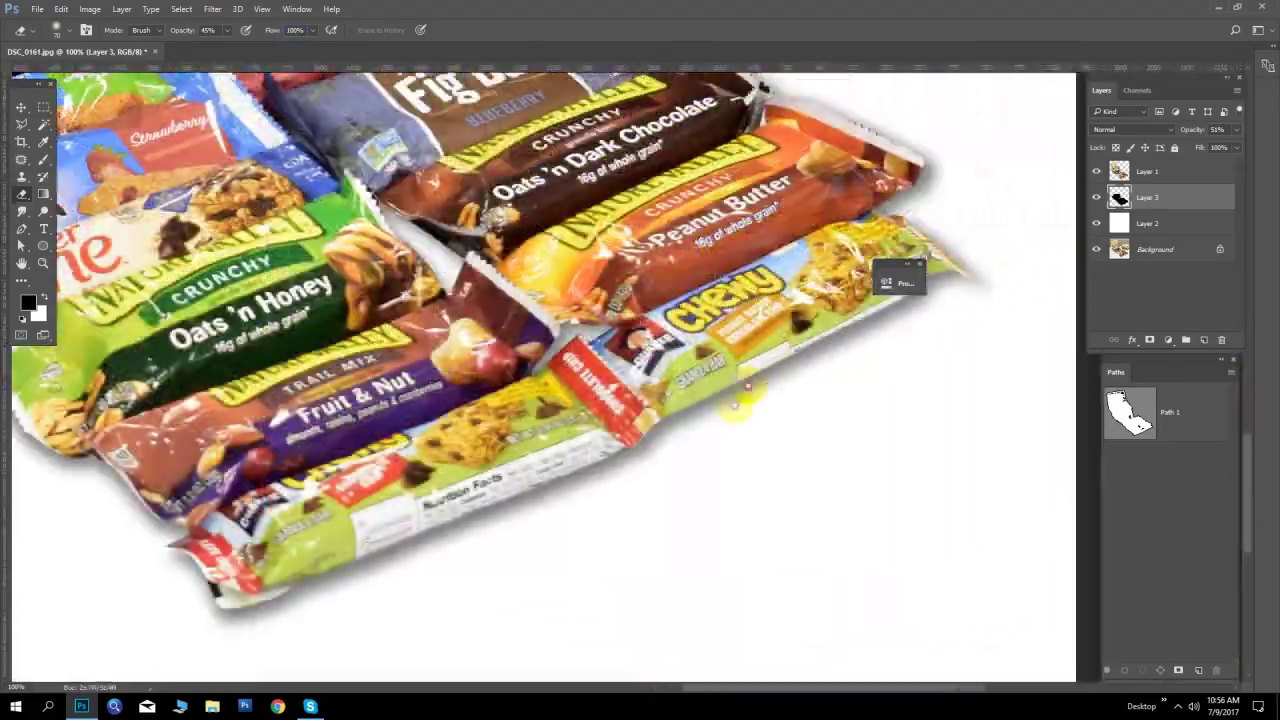
{"action": "scroll", "coordinate": [778, 300], "scroll_direction": "up", "scroll_amount": 5}
{"action": "scroll", "coordinate": [600, 320], "scroll_direction": "left", "scroll_amount": 10}
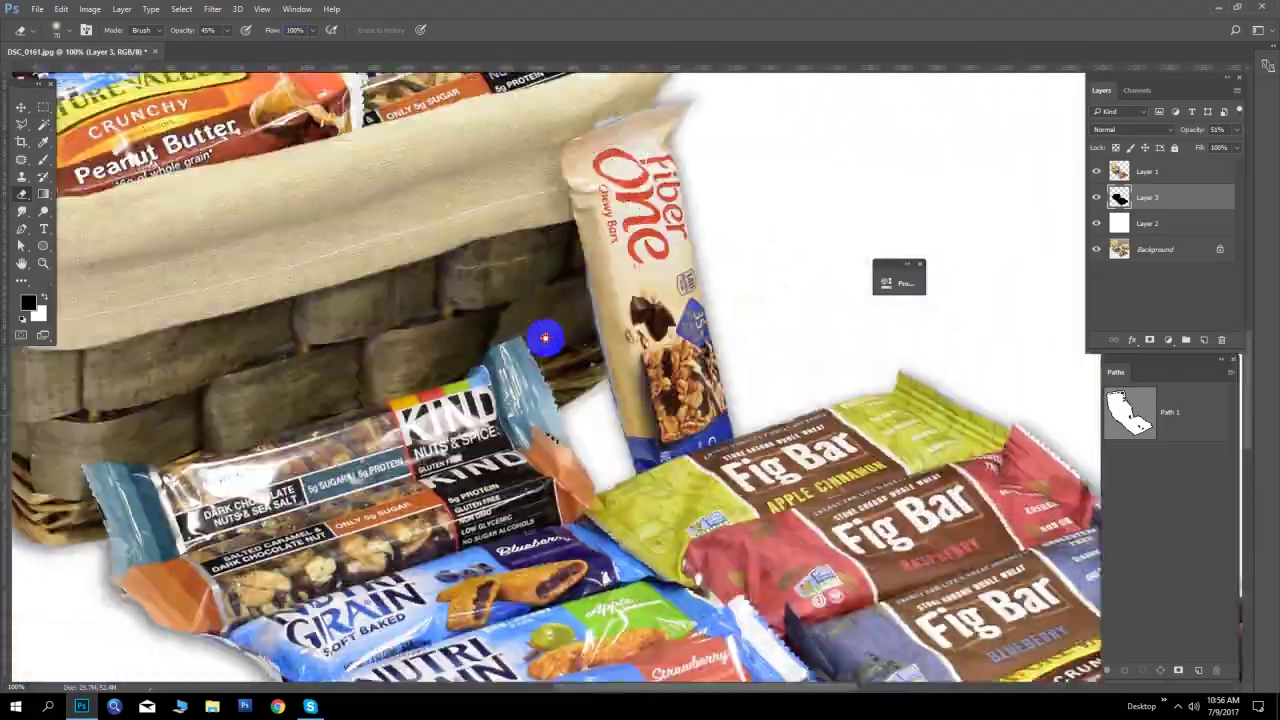
{"action": "scroll", "coordinate": [502, 256], "scroll_direction": "up", "scroll_amount": 5}
{"action": "scroll", "coordinate": [540, 280], "scroll_direction": "left", "scroll_amount": 5}
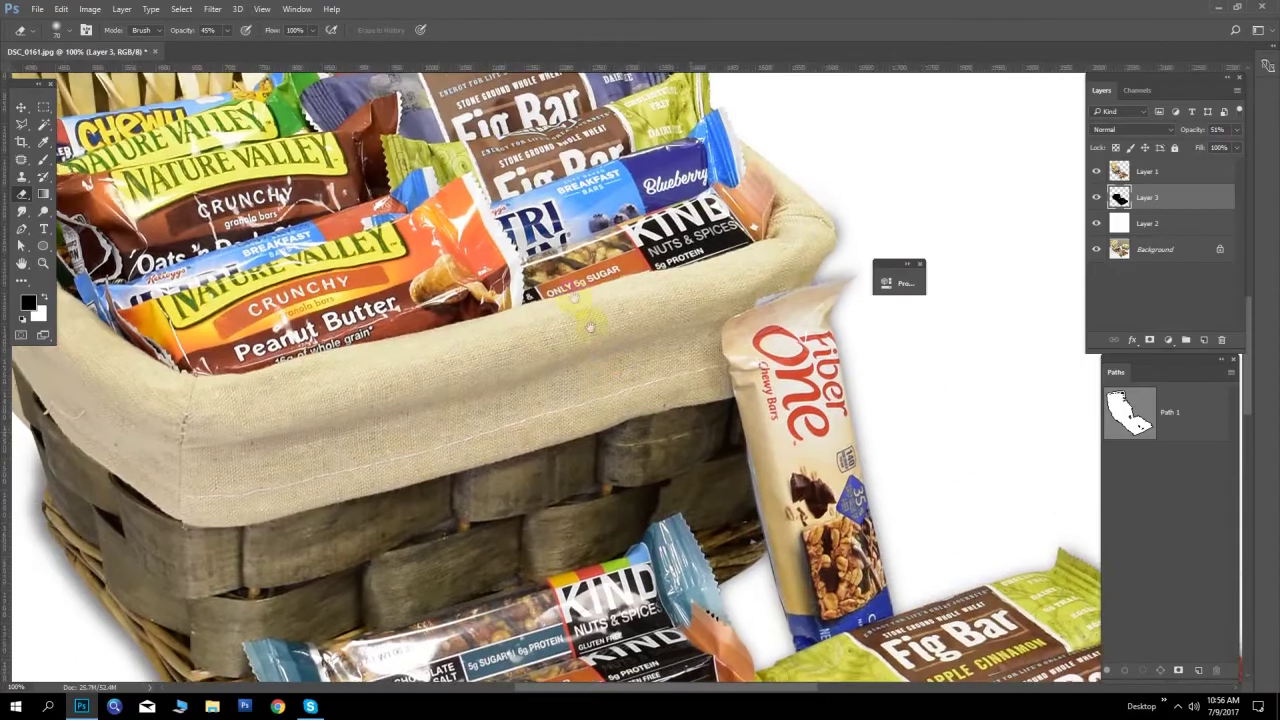
{"action": "scroll", "coordinate": [1057, 280], "scroll_direction": "down", "scroll_amount": 3, "text": "alt"}
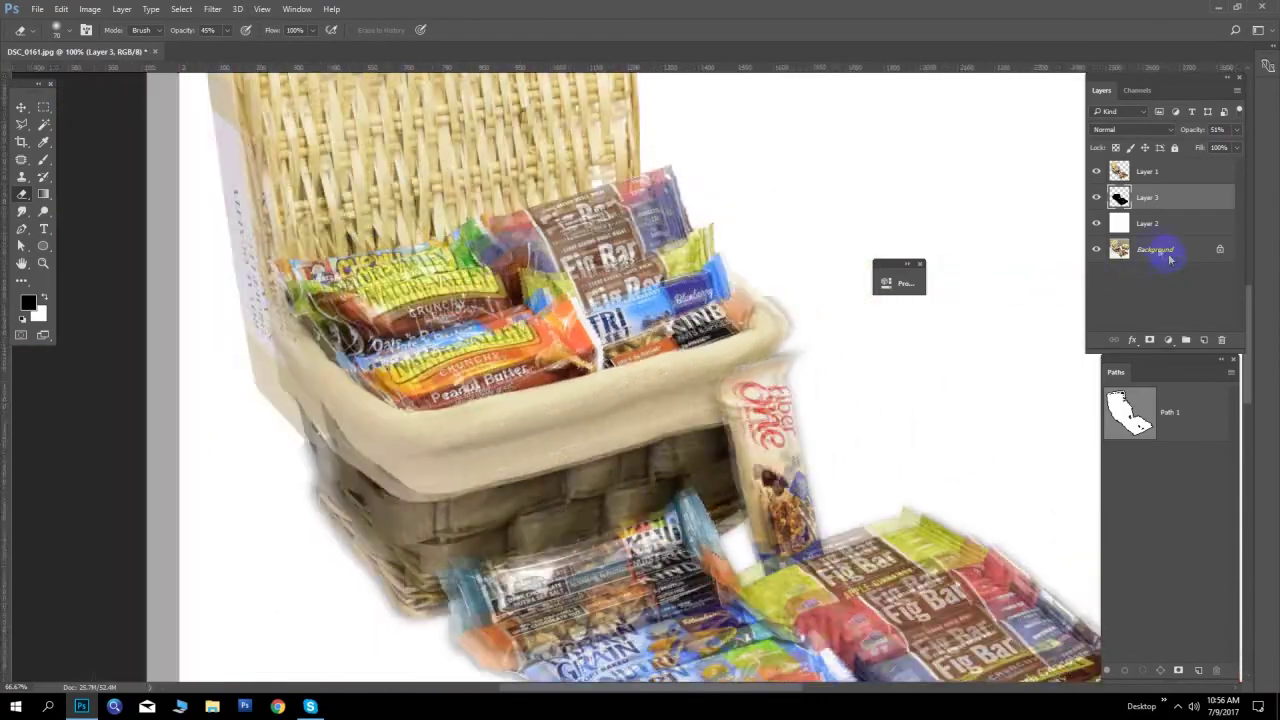
{"action": "left_click", "coordinate": [1095, 197]}
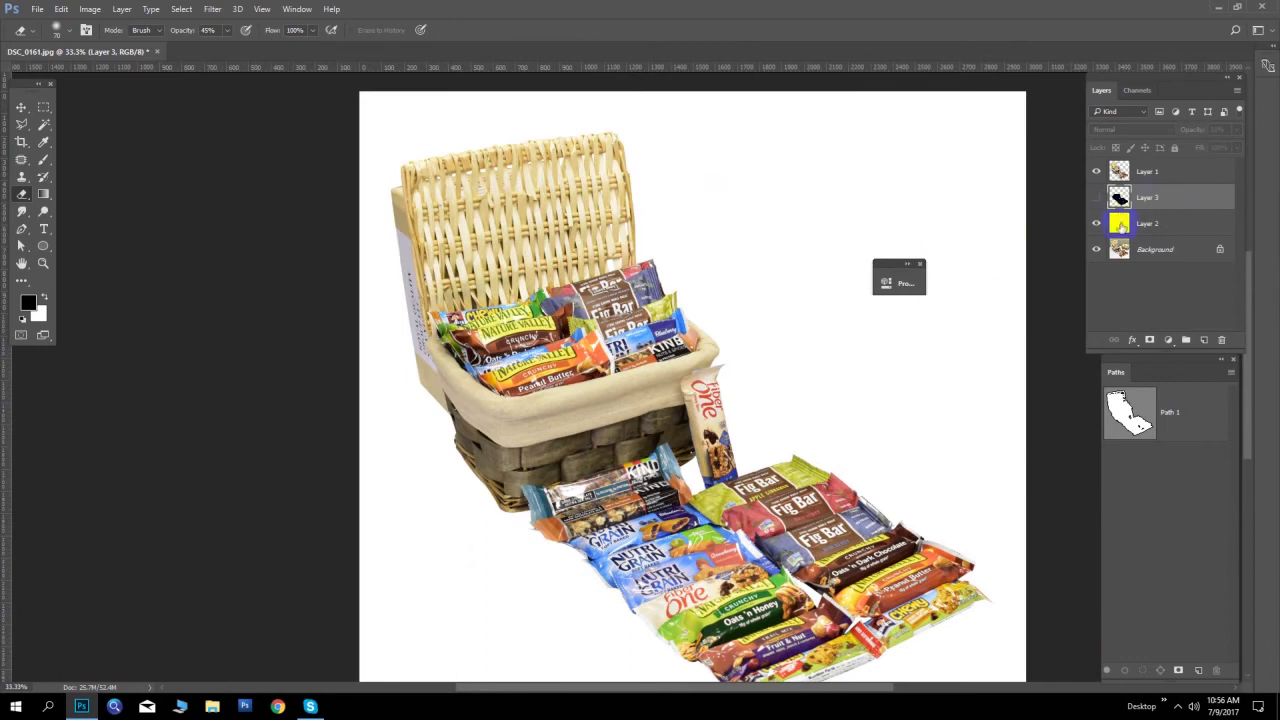
Select the cut-out basket layer's outline and open the Camera Raw Filter
{"action": "left_click", "coordinate": [1095, 197]}
{"action": "left_click", "coordinate": [1095, 197]}
{"action": "left_click", "coordinate": [1125, 176]}
{"action": "left_click", "coordinate": [1120, 172], "text": "ctrl"}
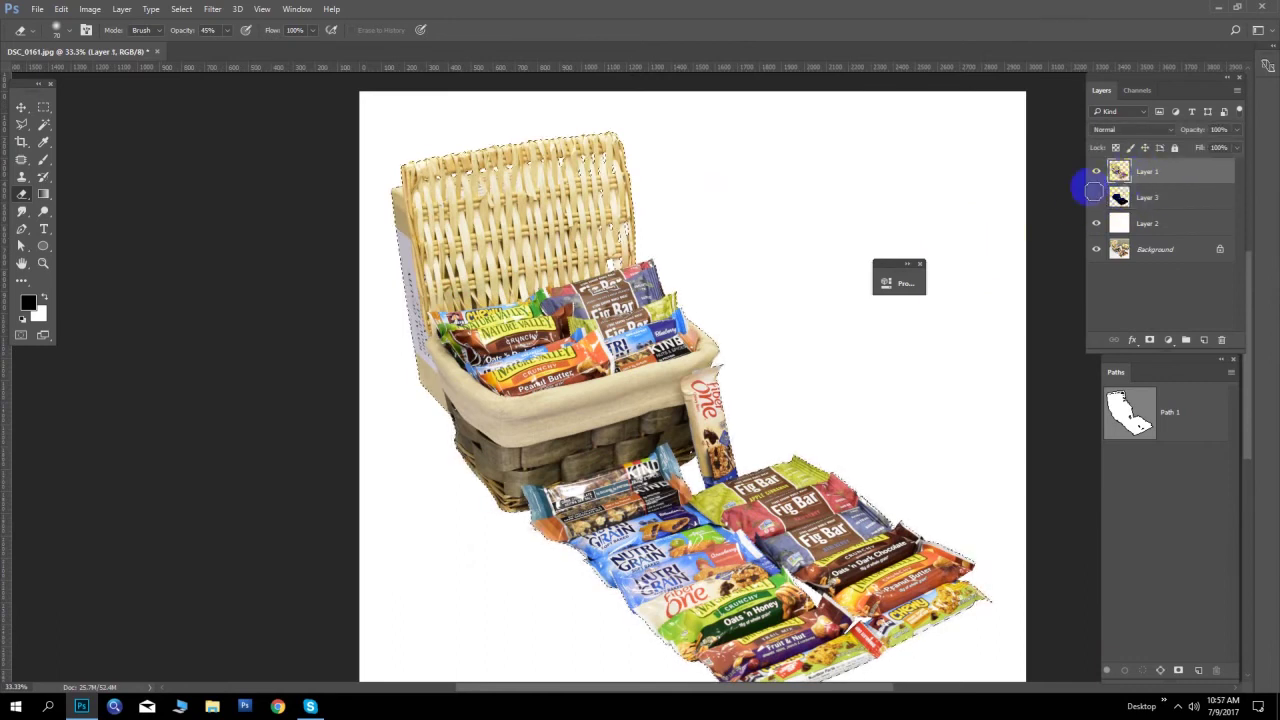
{"action": "left_click", "coordinate": [213, 9]}
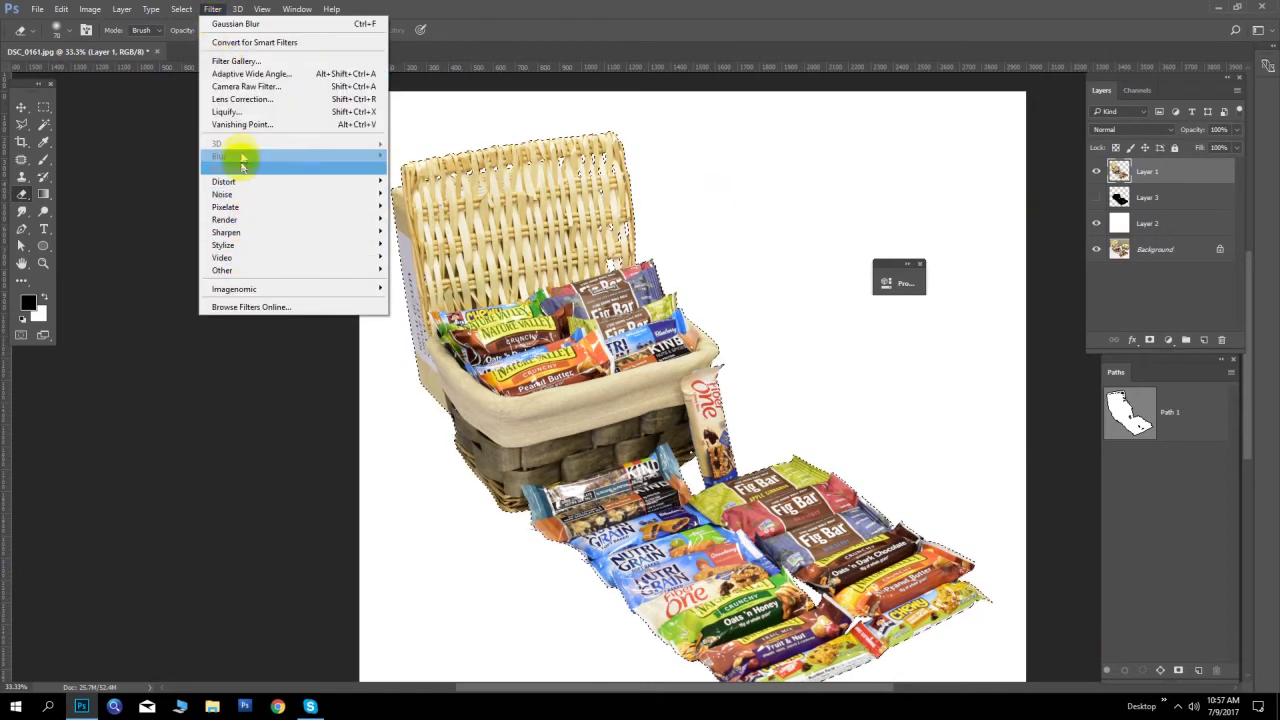
{"action": "left_click", "coordinate": [265, 88]}
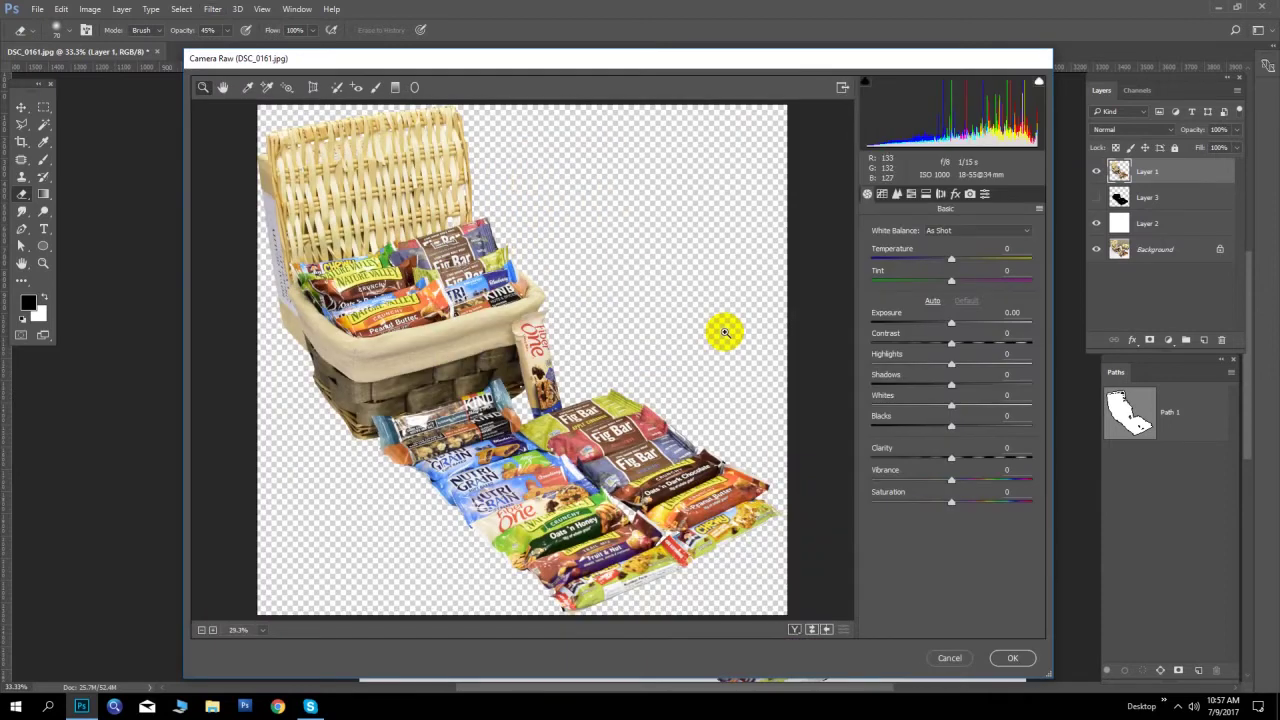
Try exposure and tint changes, then reset the Basic adjustments to defaults
{"action": "left_click", "coordinate": [957, 305]}
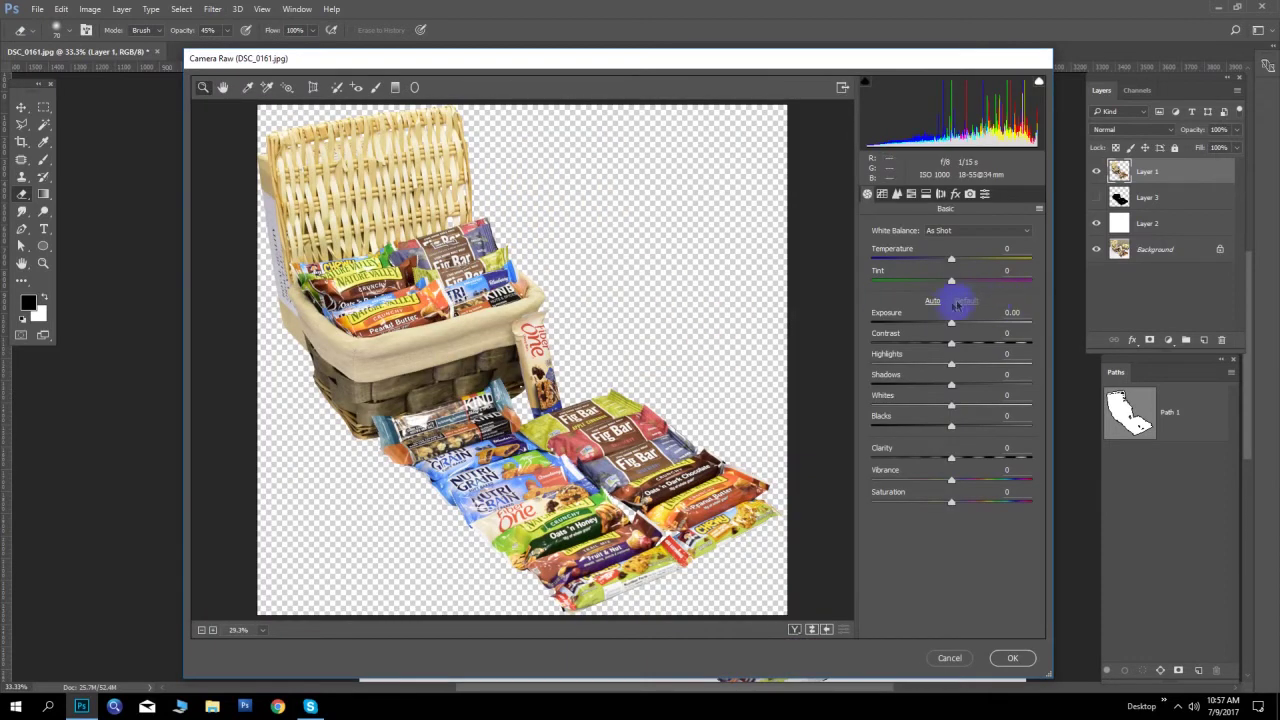
{"action": "left_click_drag", "start_coordinate": [951, 324], "coordinate": [958, 324]}
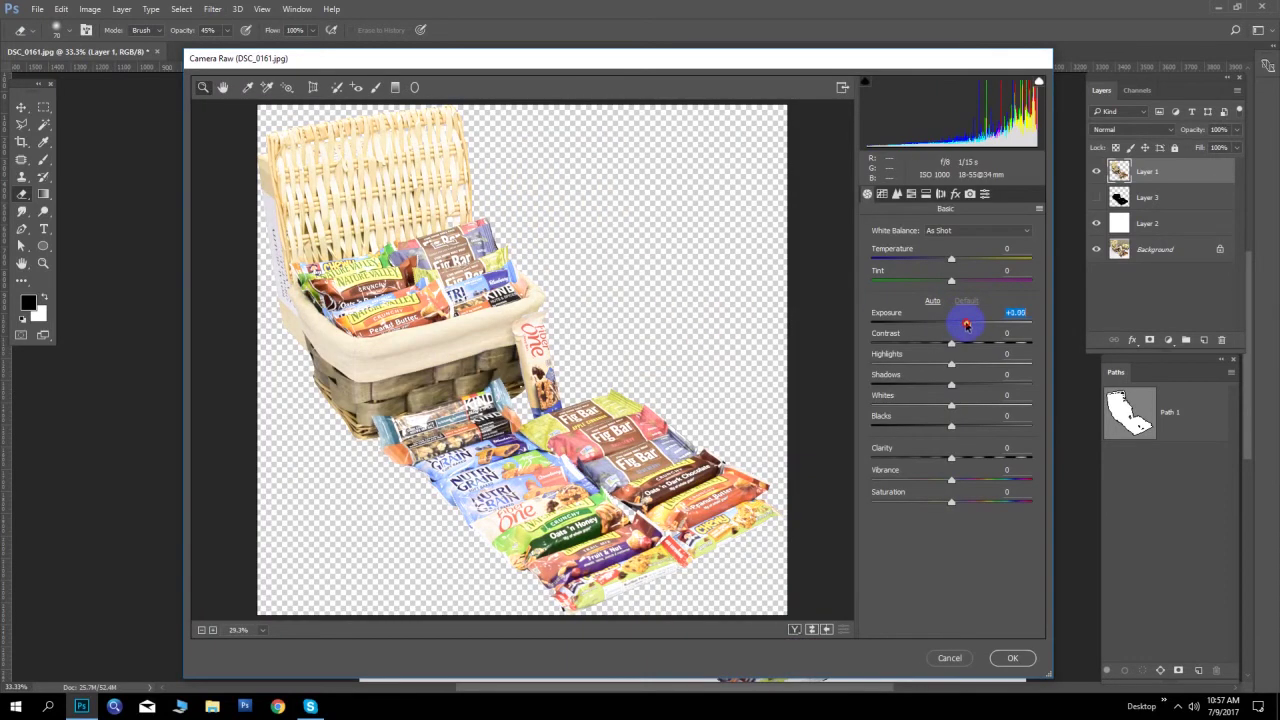
{"action": "left_click_drag", "start_coordinate": [951, 280], "coordinate": [958, 263]}
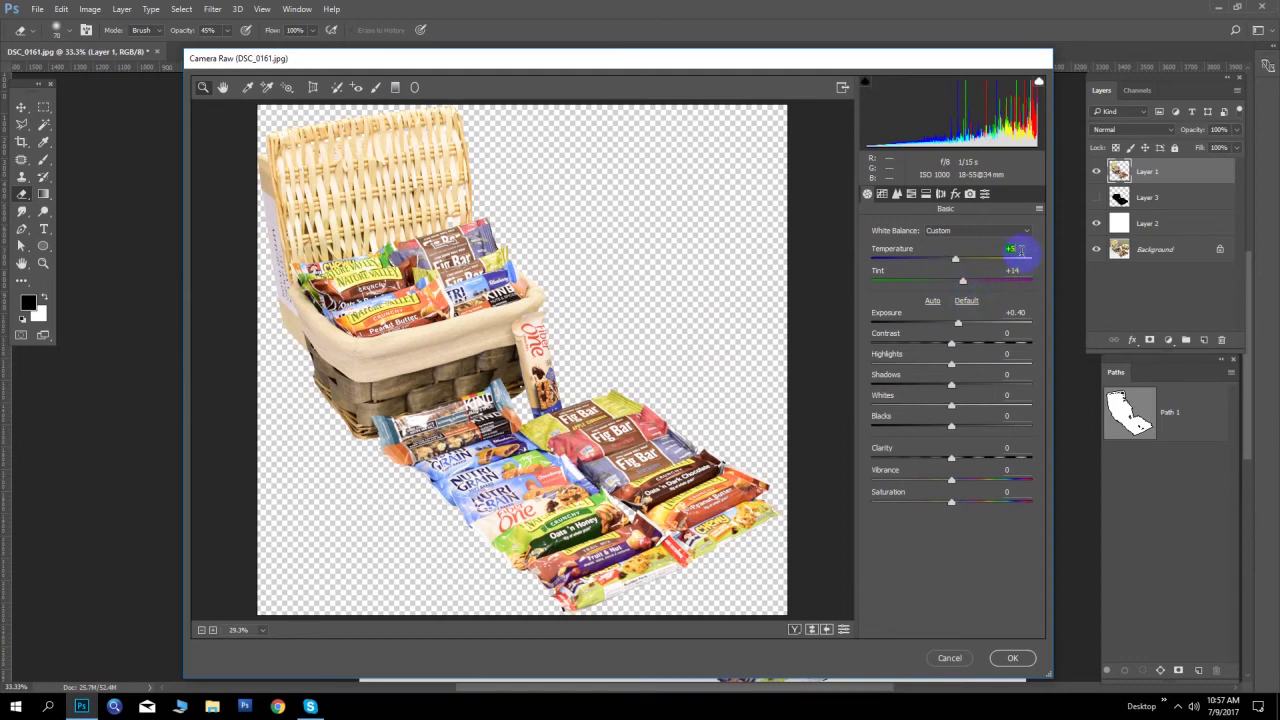
{"action": "left_click", "coordinate": [966, 300]}
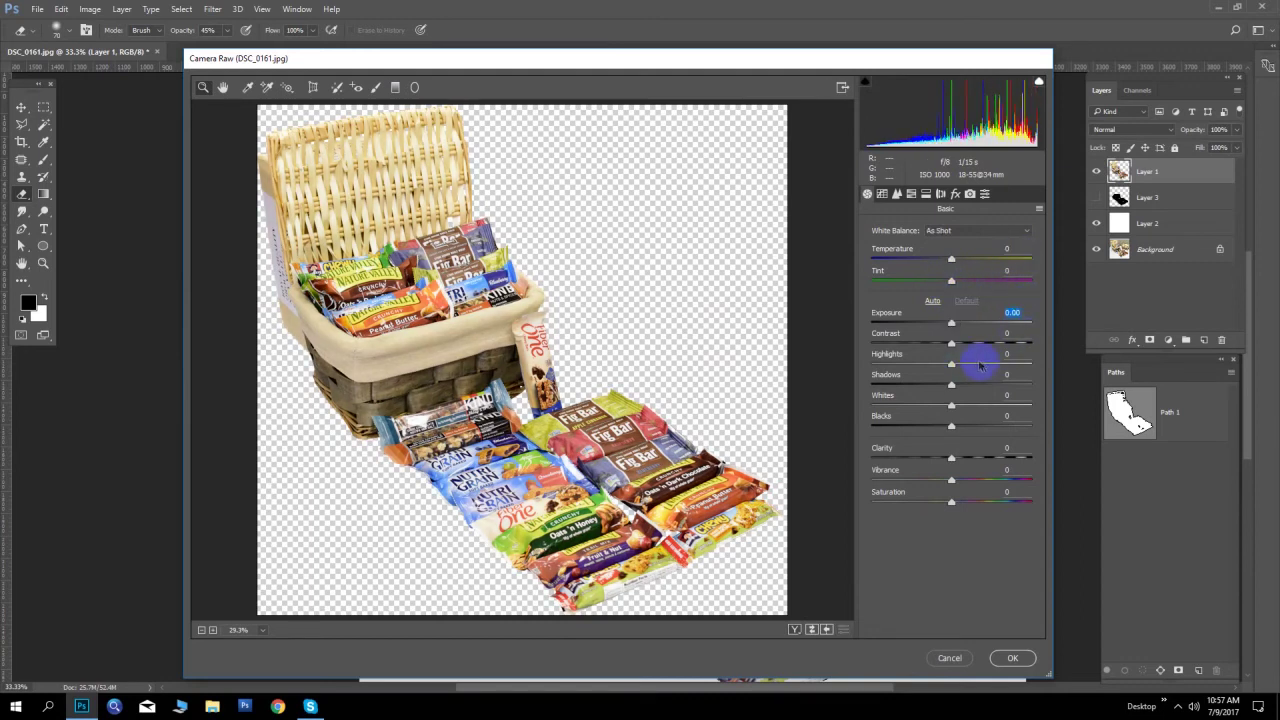
Set Exposure +0.30, Highlights +6, some Clarity, Shadows +3, and tone-curve Highlights +4
{"action": "left_click", "coordinate": [952, 324]}
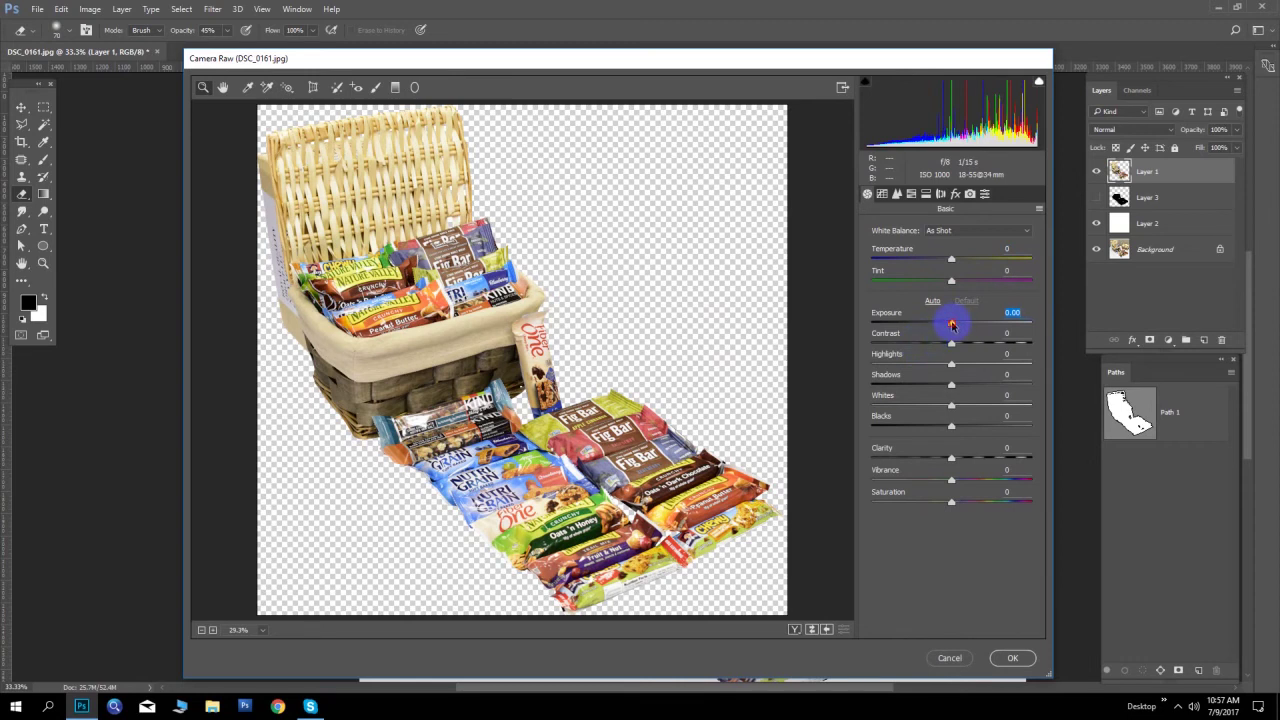
{"action": "left_click_drag", "start_coordinate": [952, 324], "coordinate": [957, 326]}
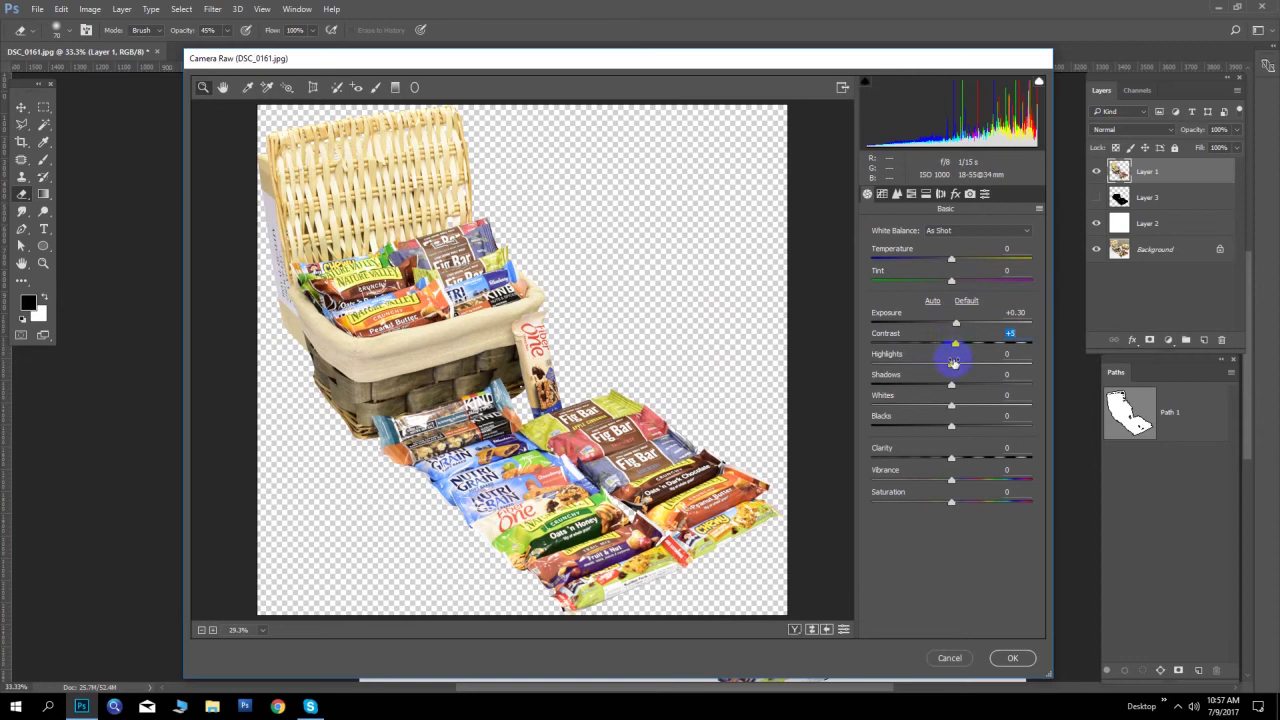
{"action": "left_click_drag", "start_coordinate": [953, 365], "coordinate": [956, 384]}
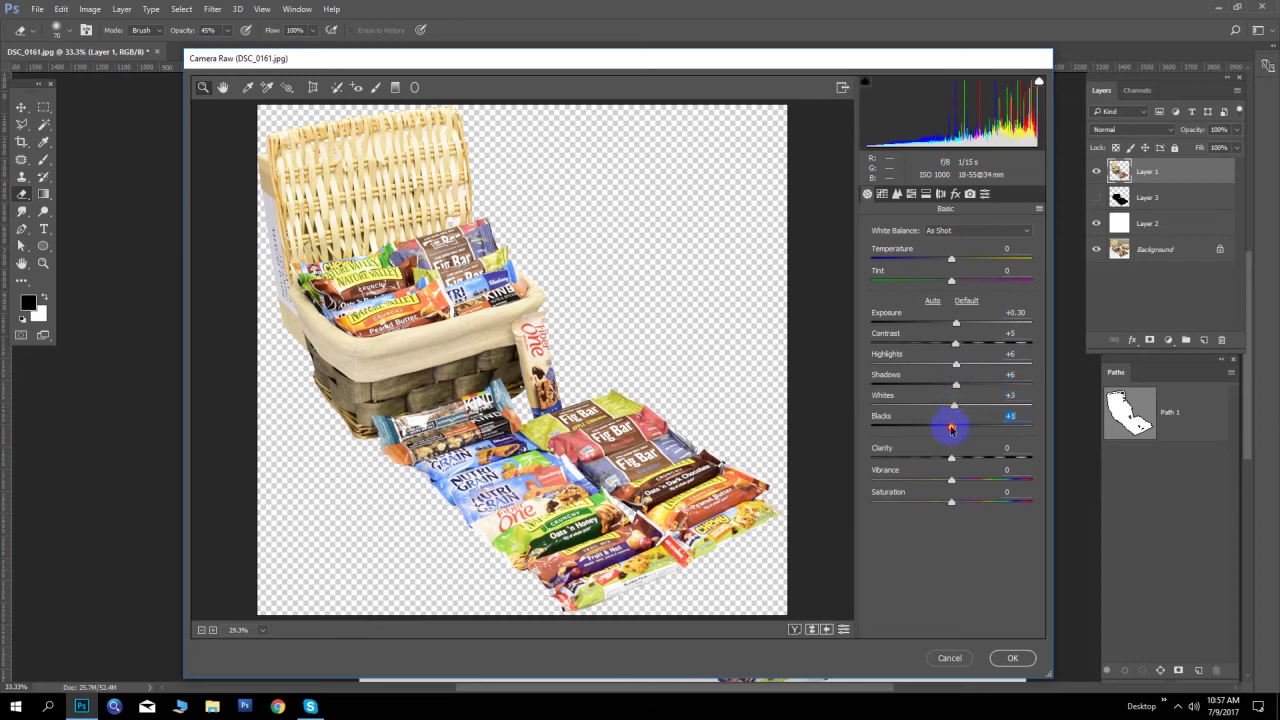
{"action": "left_click_drag", "start_coordinate": [953, 460], "coordinate": [955, 461]}
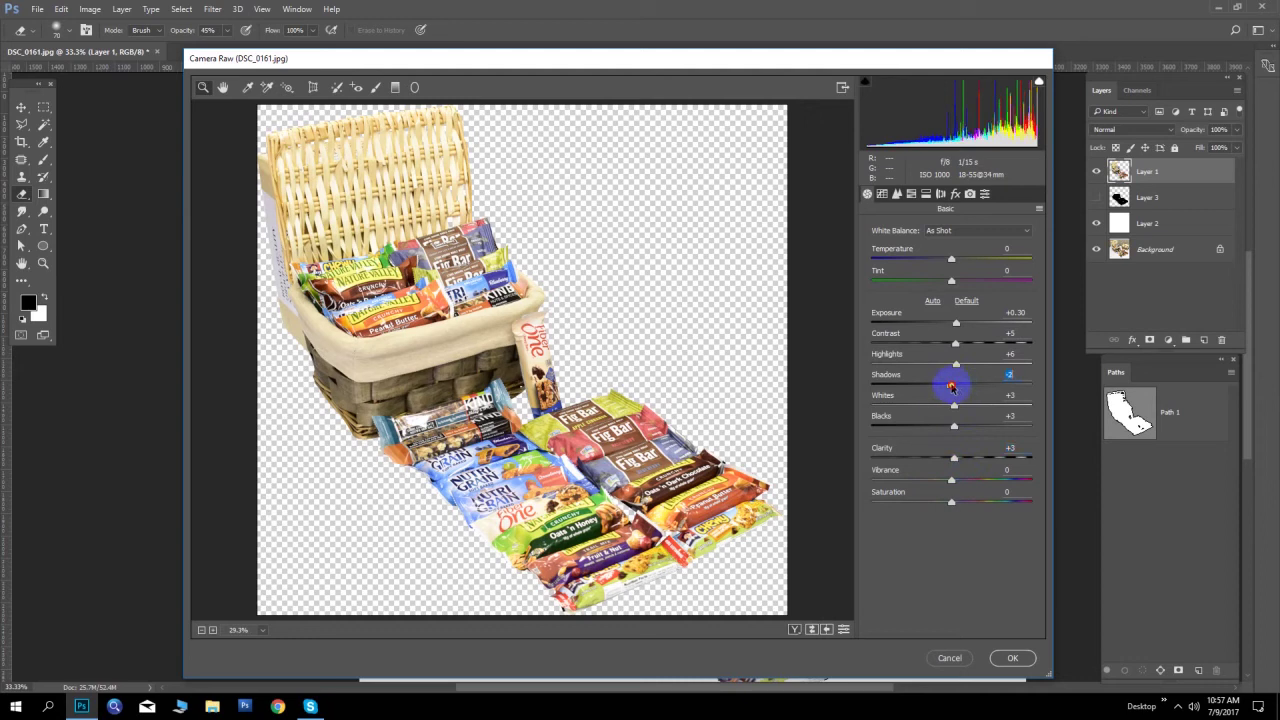
{"action": "left_click_drag", "start_coordinate": [951, 387], "coordinate": [955, 387]}
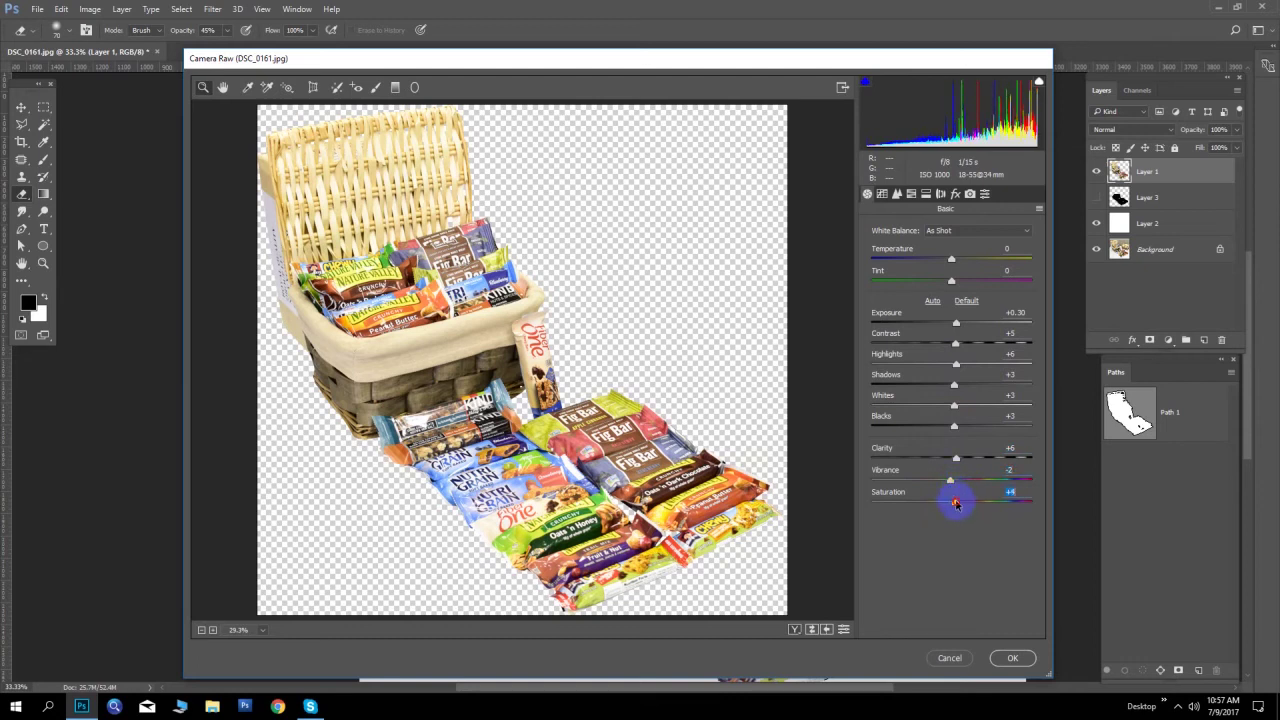
{"action": "left_click", "coordinate": [880, 193]}
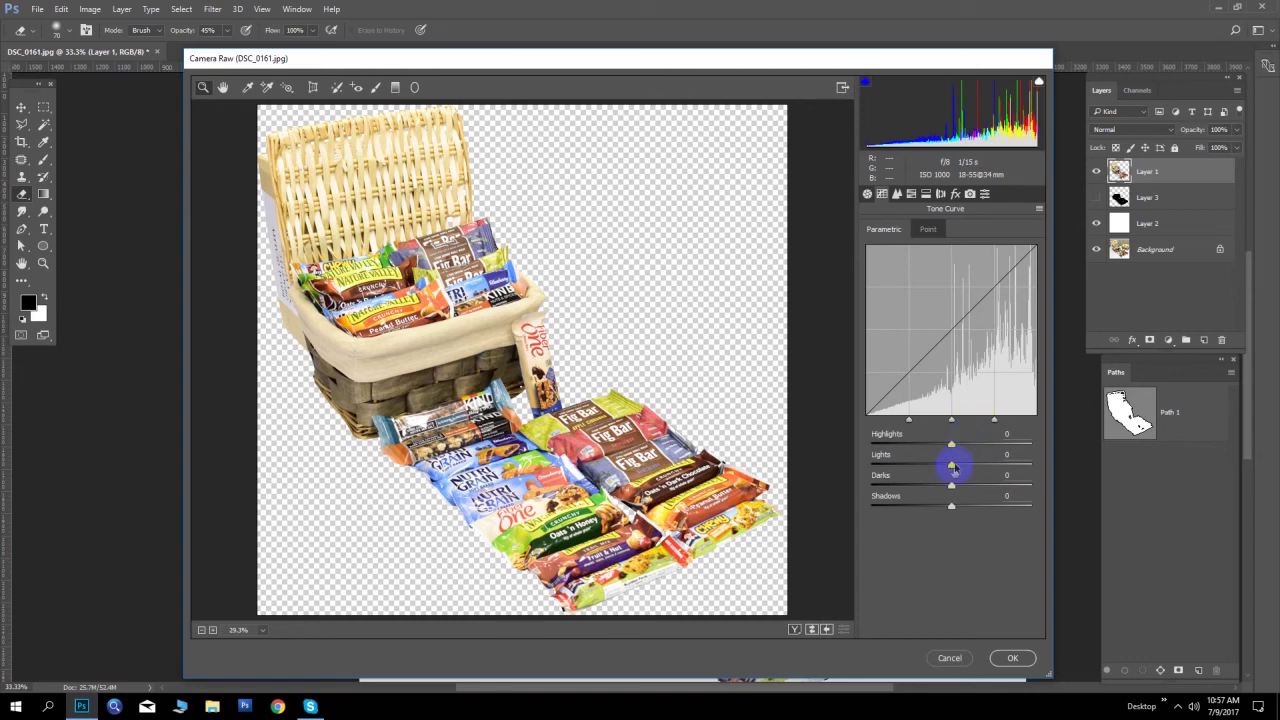
{"action": "left_click_drag", "start_coordinate": [954, 445], "coordinate": [958, 487]}
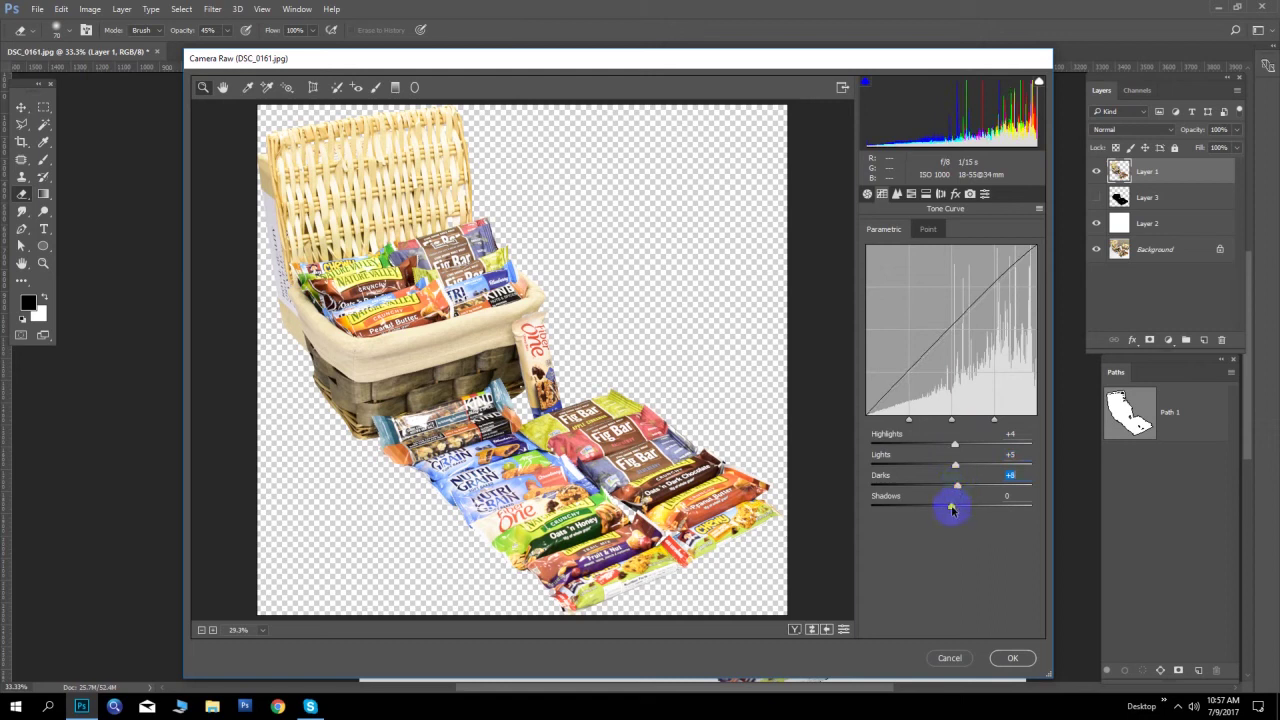
Apply the Camera Raw corrections and compare the cut-out against the original photo
{"action": "left_click", "coordinate": [1014, 659]}
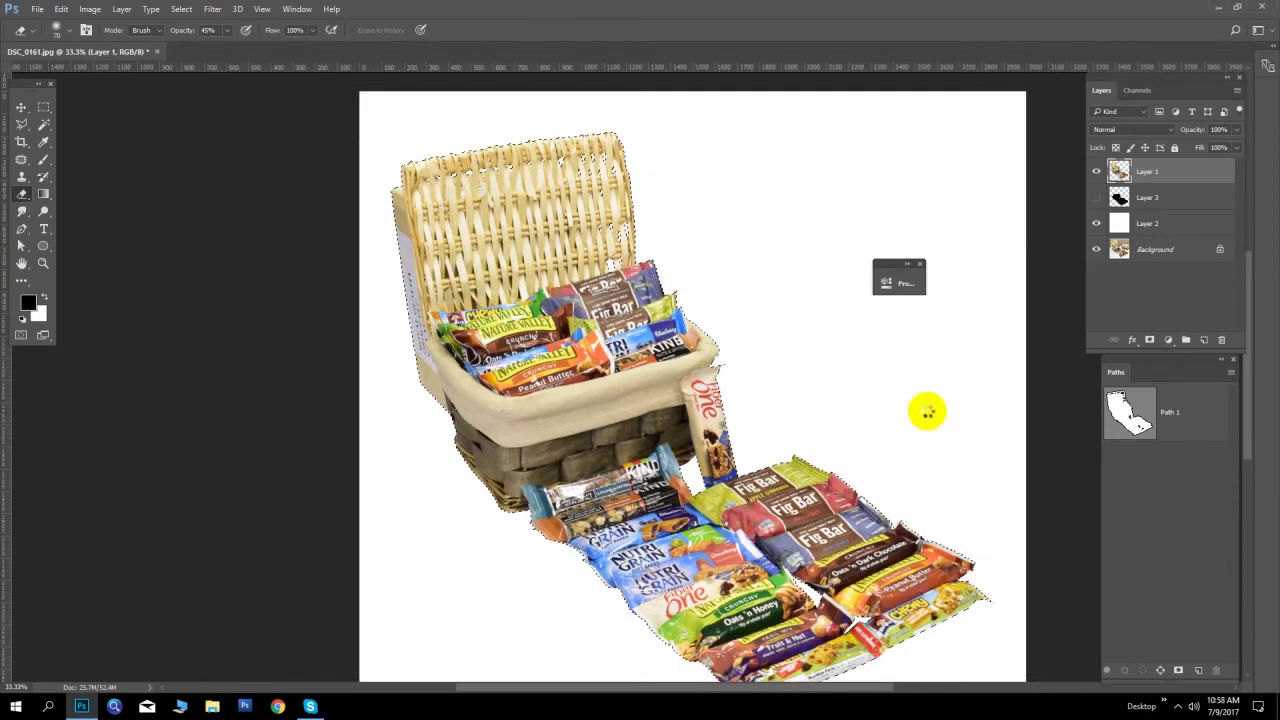
{"action": "left_click", "coordinate": [1095, 222]}
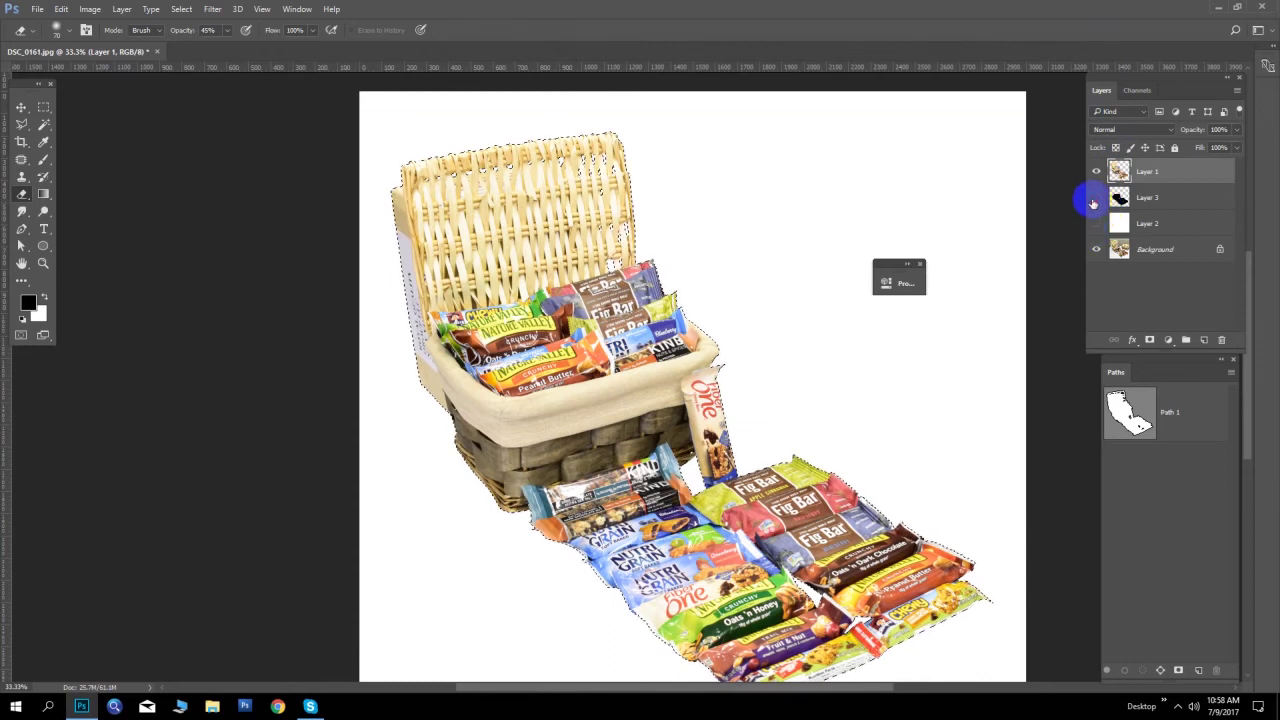
{"action": "left_click", "coordinate": [1095, 197]}
{"action": "left_click", "coordinate": [1095, 177]}
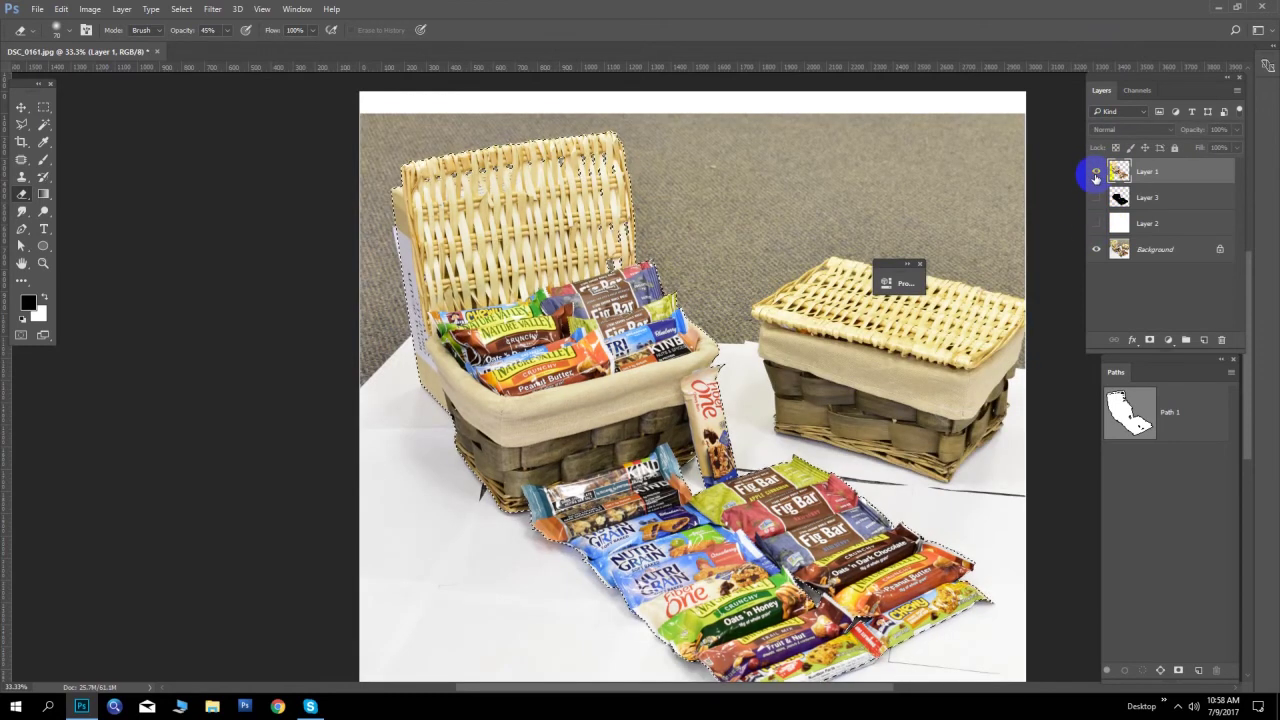
{"action": "left_click", "coordinate": [1095, 175]}
{"action": "left_click", "coordinate": [1096, 176]}
{"action": "left_click", "coordinate": [1095, 177]}
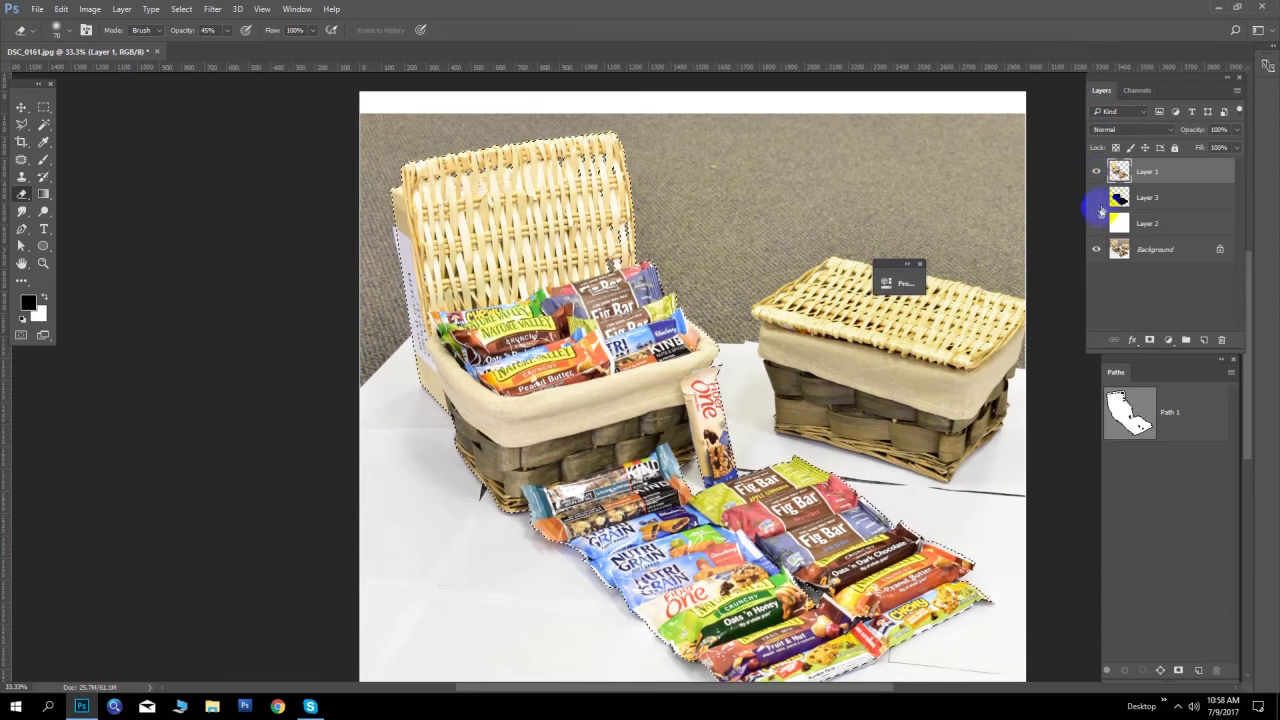
{"action": "left_click", "coordinate": [1096, 200]}
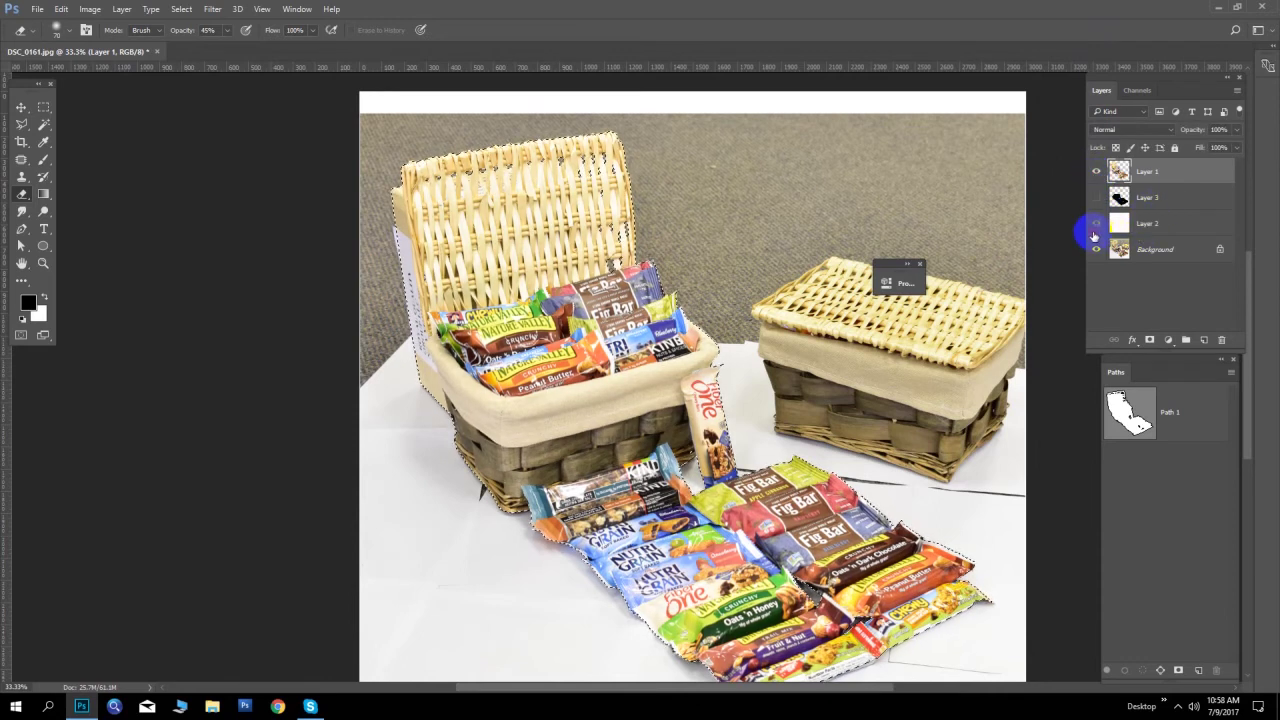
{"action": "left_click", "coordinate": [1095, 224]}
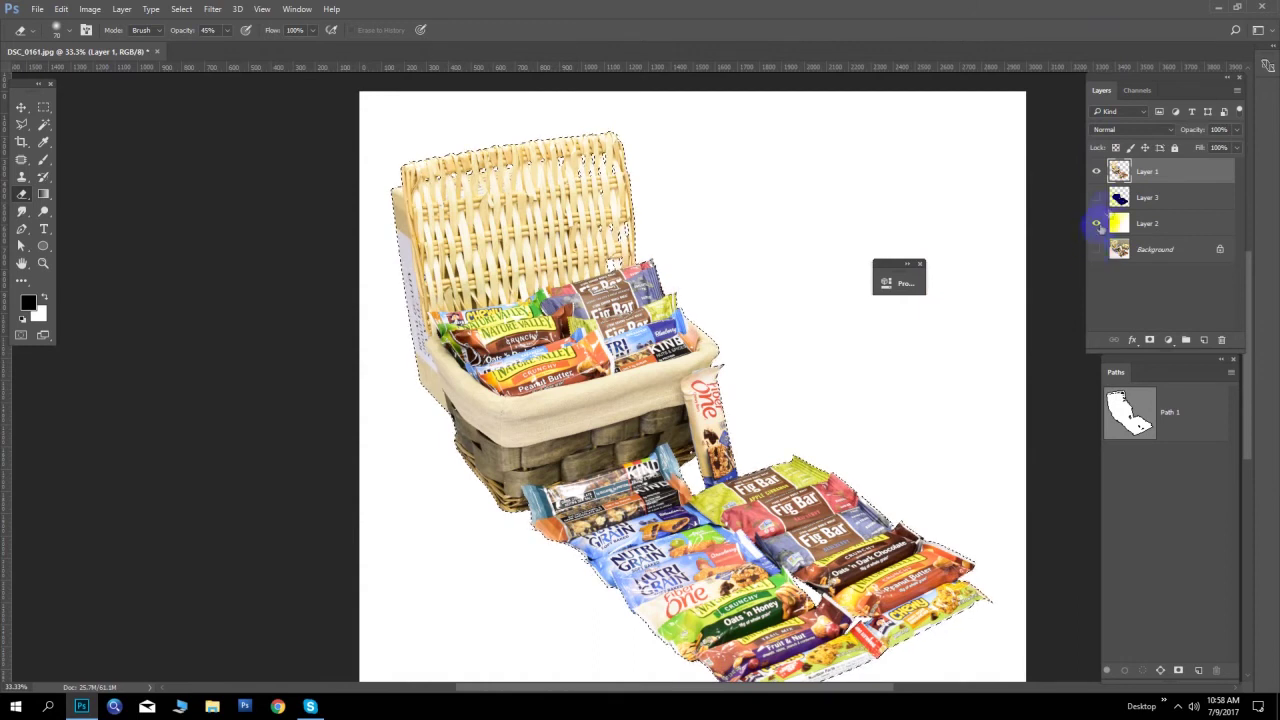
Create a new layer, then drag the unwanted empty layer to the trash
{"action": "left_click_drag", "start_coordinate": [1095, 168], "coordinate": [1207, 338]}
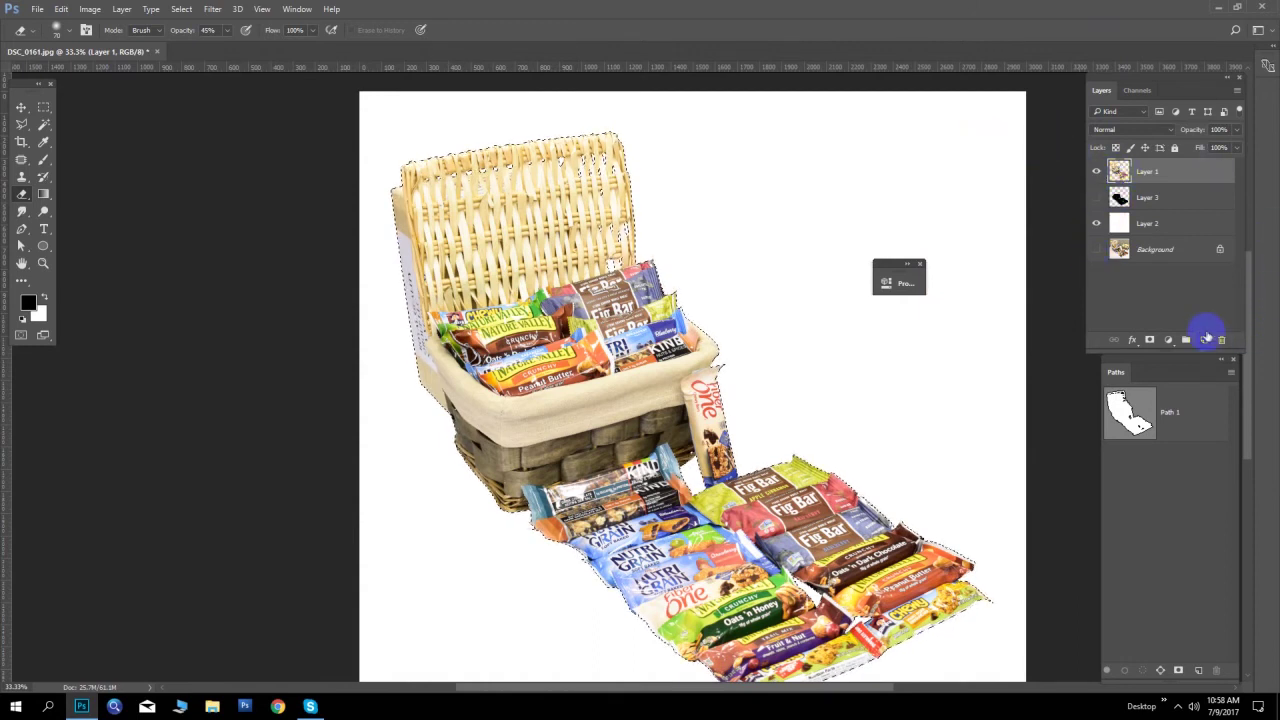
{"action": "left_click", "coordinate": [1205, 338]}
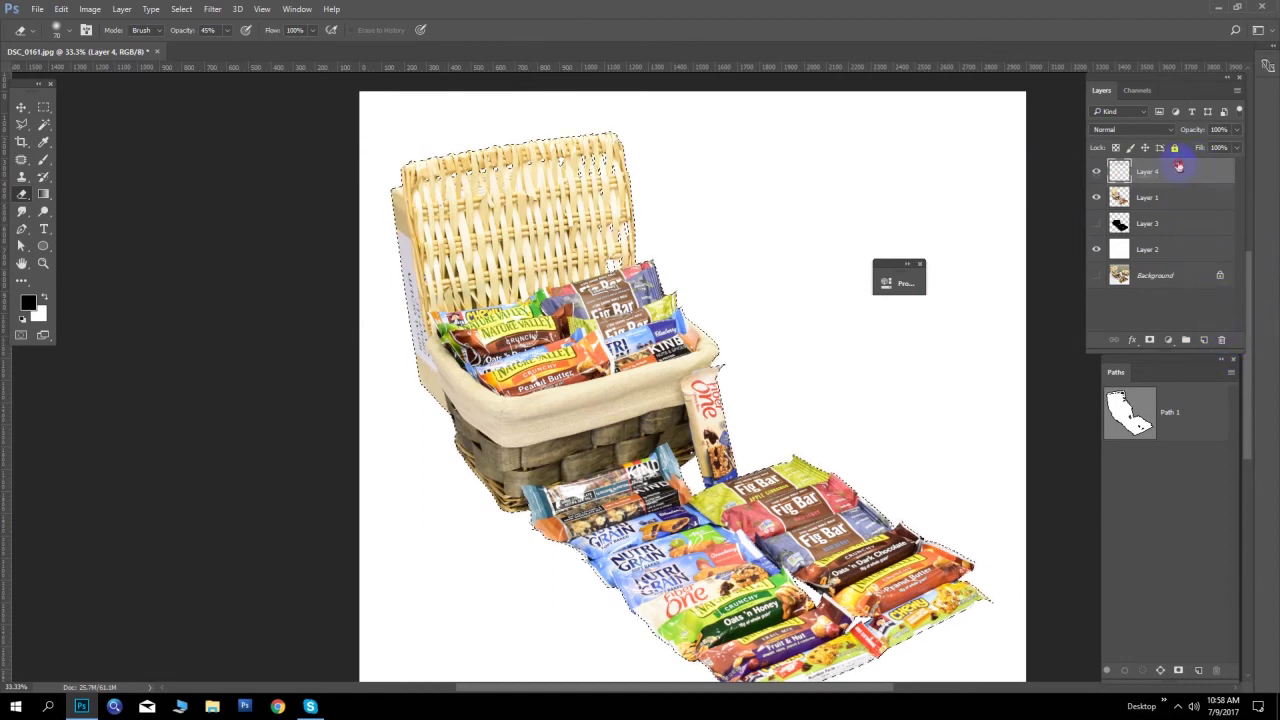
{"action": "left_click_drag", "start_coordinate": [1179, 167], "coordinate": [1220, 340]}
Duplicate the basket layer and apply a High Pass filter of about 2 pixels
{"action": "left_click_drag", "start_coordinate": [1179, 171], "coordinate": [1204, 340]}
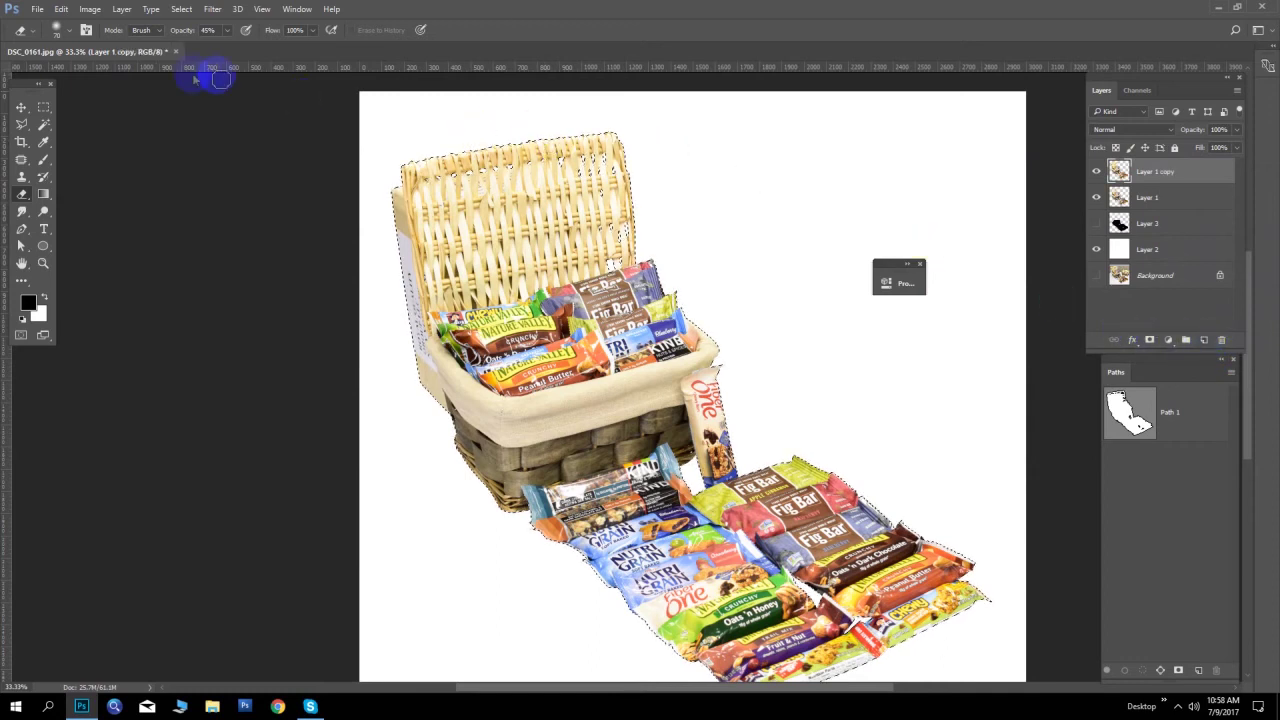
{"action": "left_click", "coordinate": [21, 107]}
{"action": "left_click", "coordinate": [212, 9]}
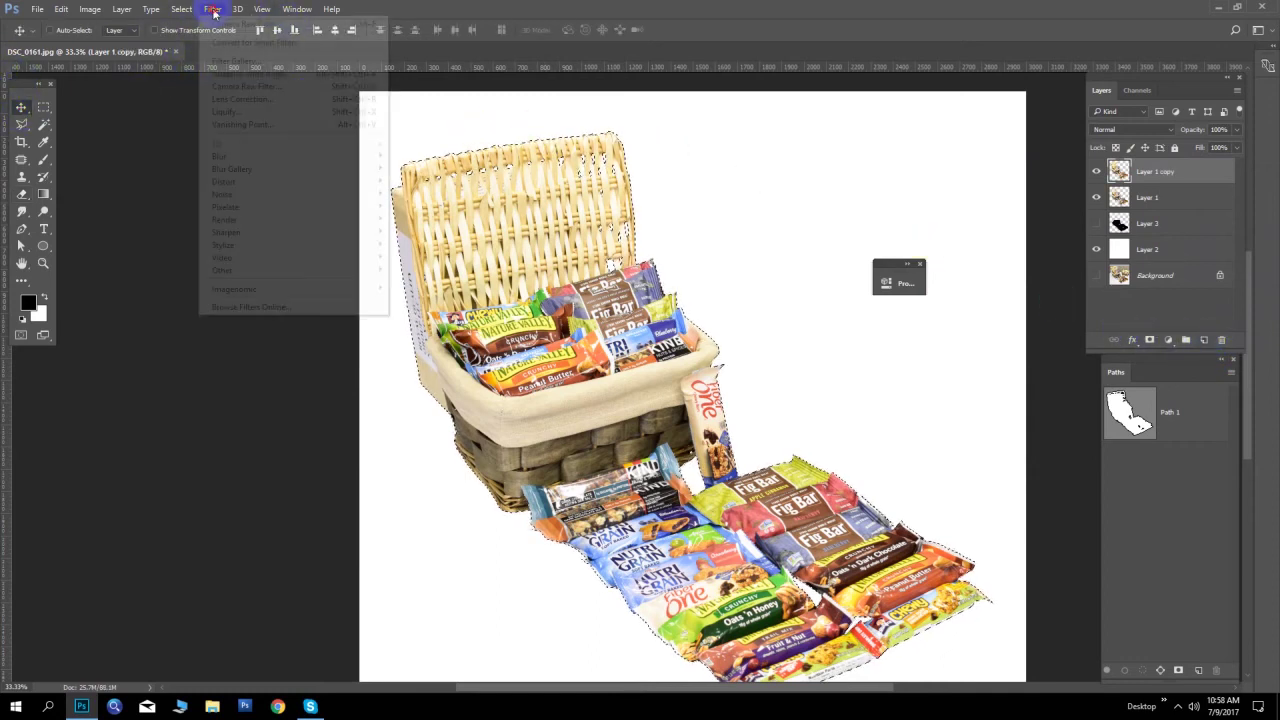
{"action": "mouse_move", "coordinate": [222, 270]}
{"action": "left_click", "coordinate": [205, 283]}
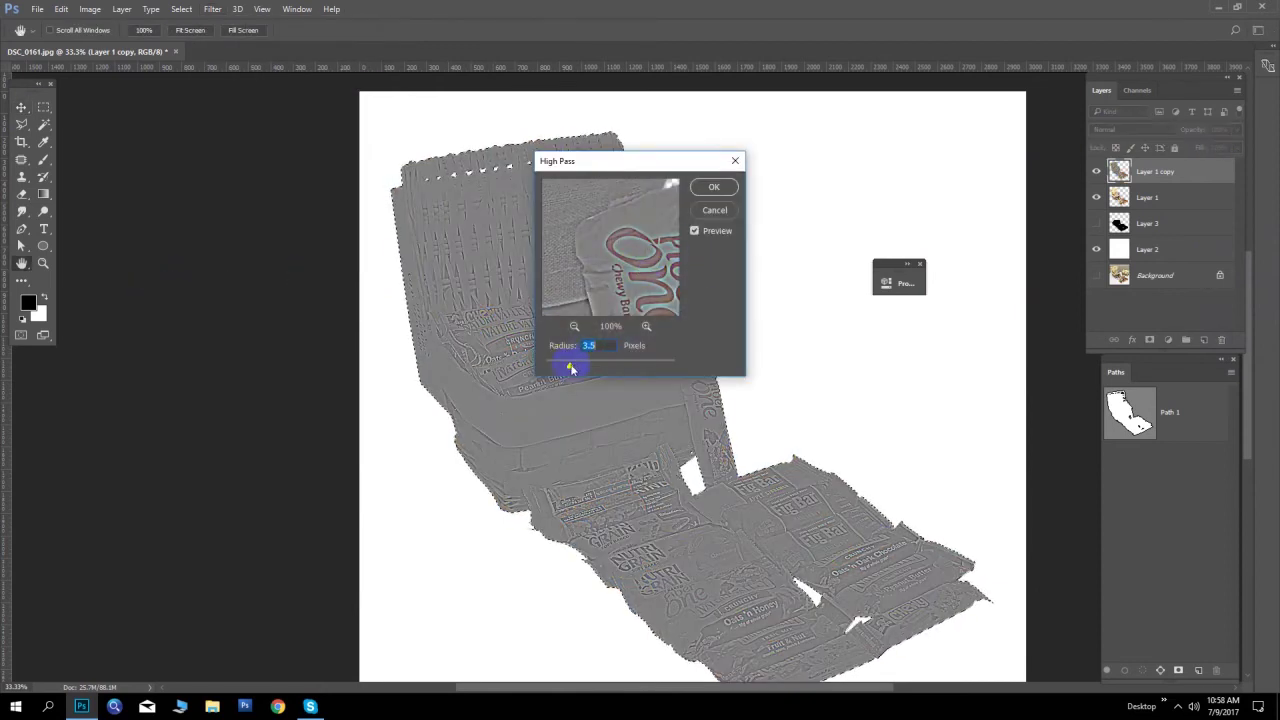
{"action": "left_click_drag", "start_coordinate": [560, 369], "coordinate": [559, 369]}
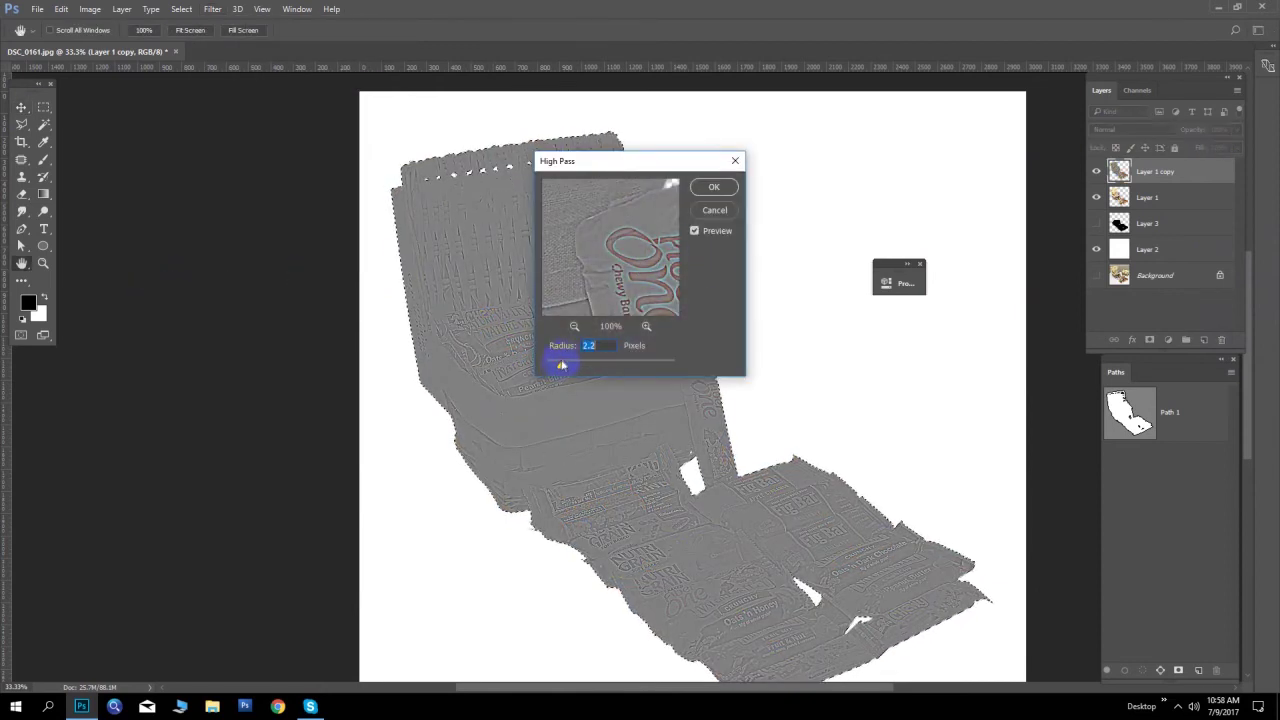
{"action": "left_click", "coordinate": [706, 186]}
Set the high-pass copy's blend mode to Soft Light and select the shadow layer
{"action": "left_click", "coordinate": [1156, 131]}
{"action": "left_click", "coordinate": [1118, 276]}
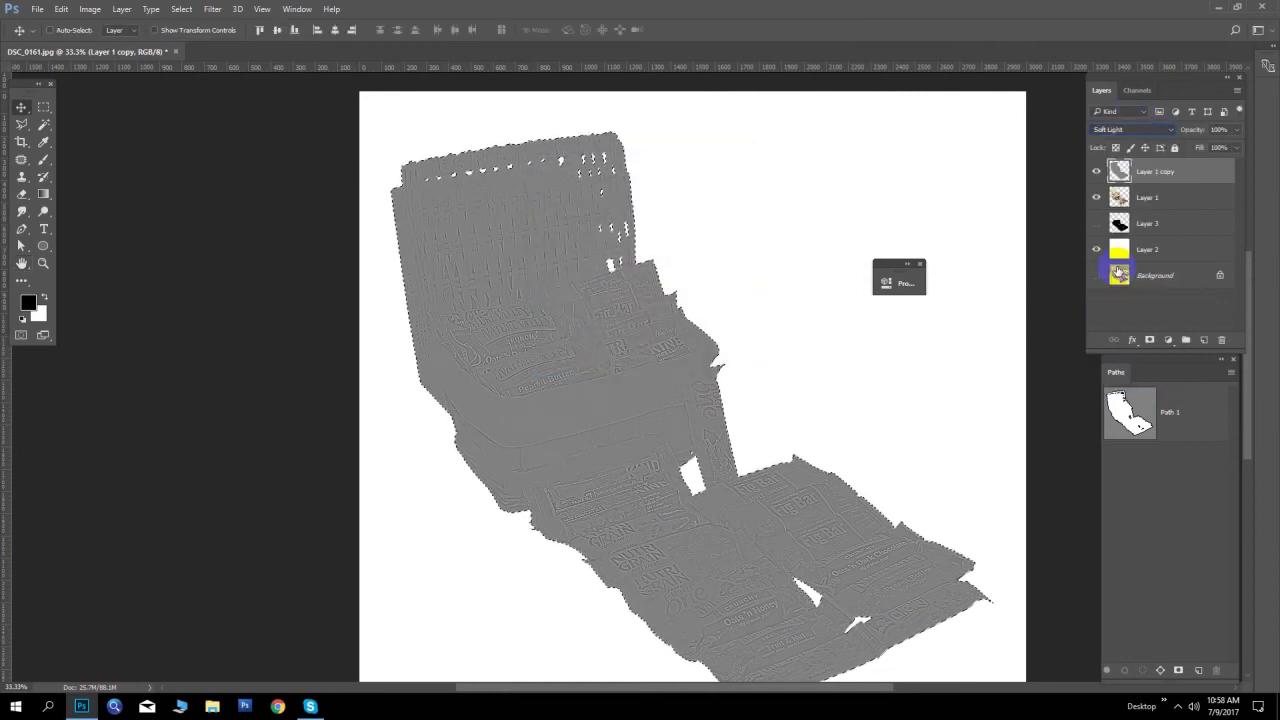
{"action": "double_click", "coordinate": [1149, 222]}
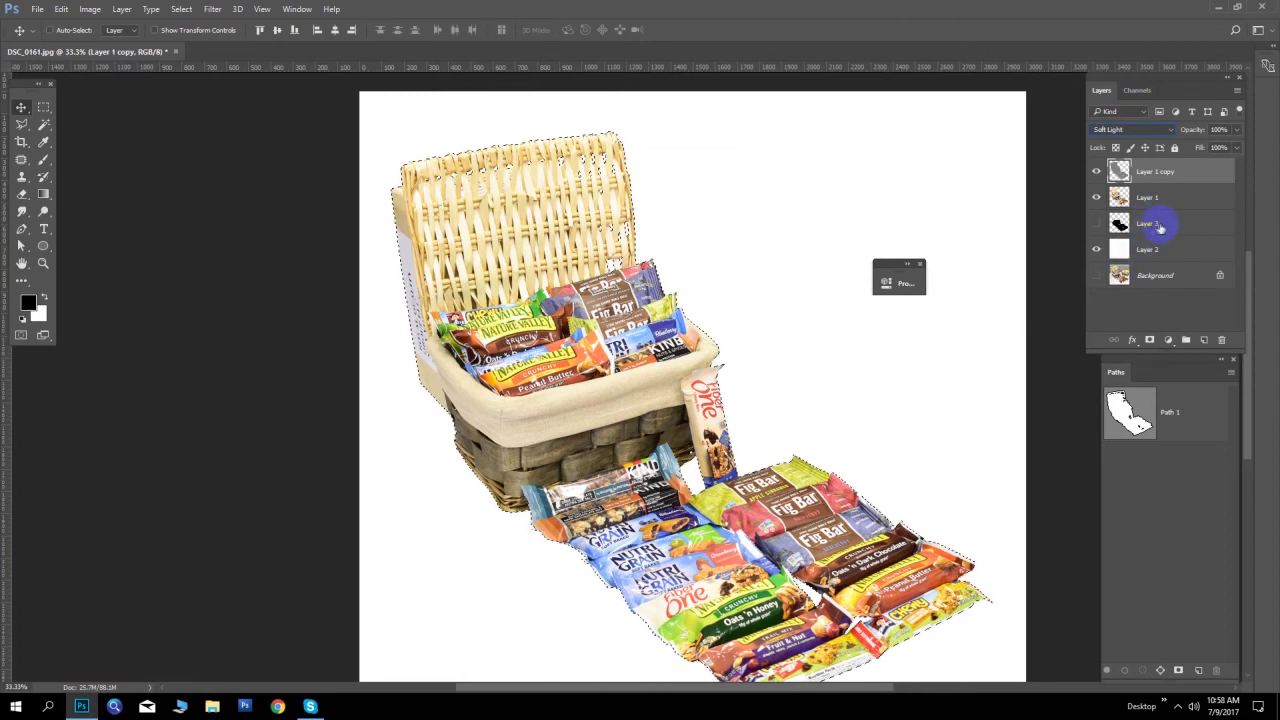
{"action": "left_click", "coordinate": [1163, 233]}
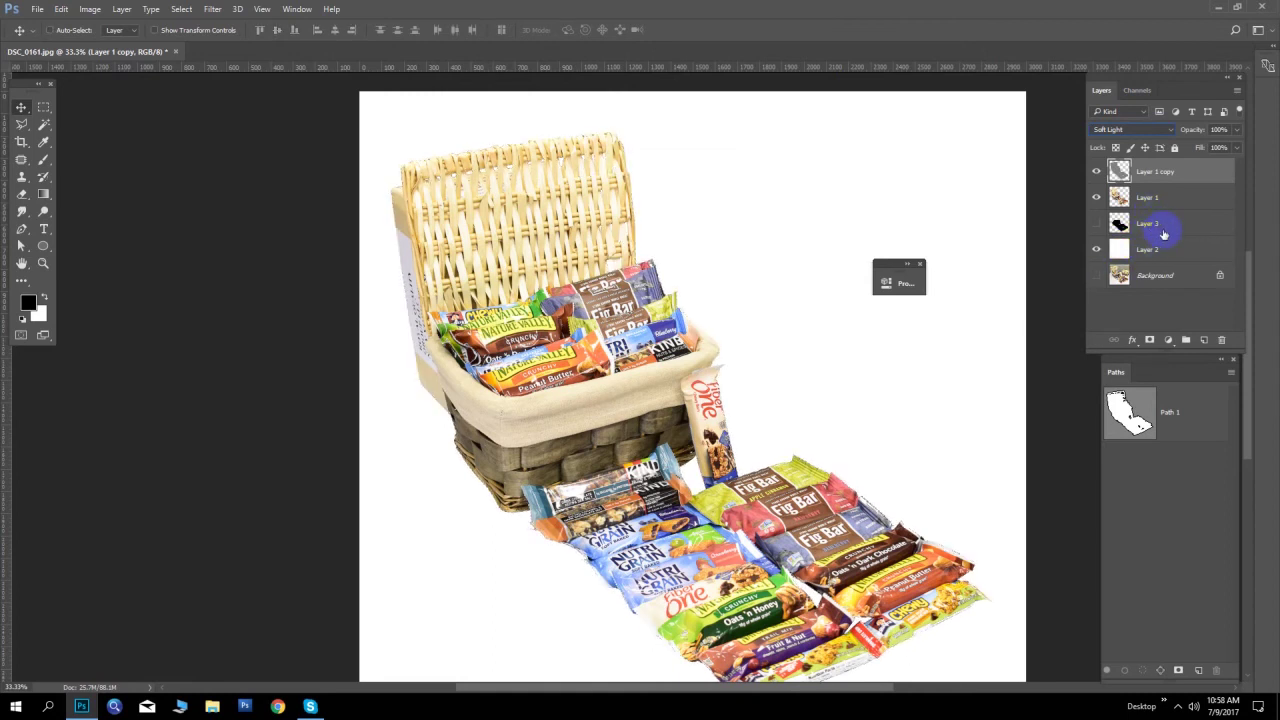
Merge Layer 1 and its high-pass copy into one layer
{"action": "left_click", "coordinate": [1168, 202], "text": "shift"}
{"action": "right_click", "coordinate": [1168, 202]}
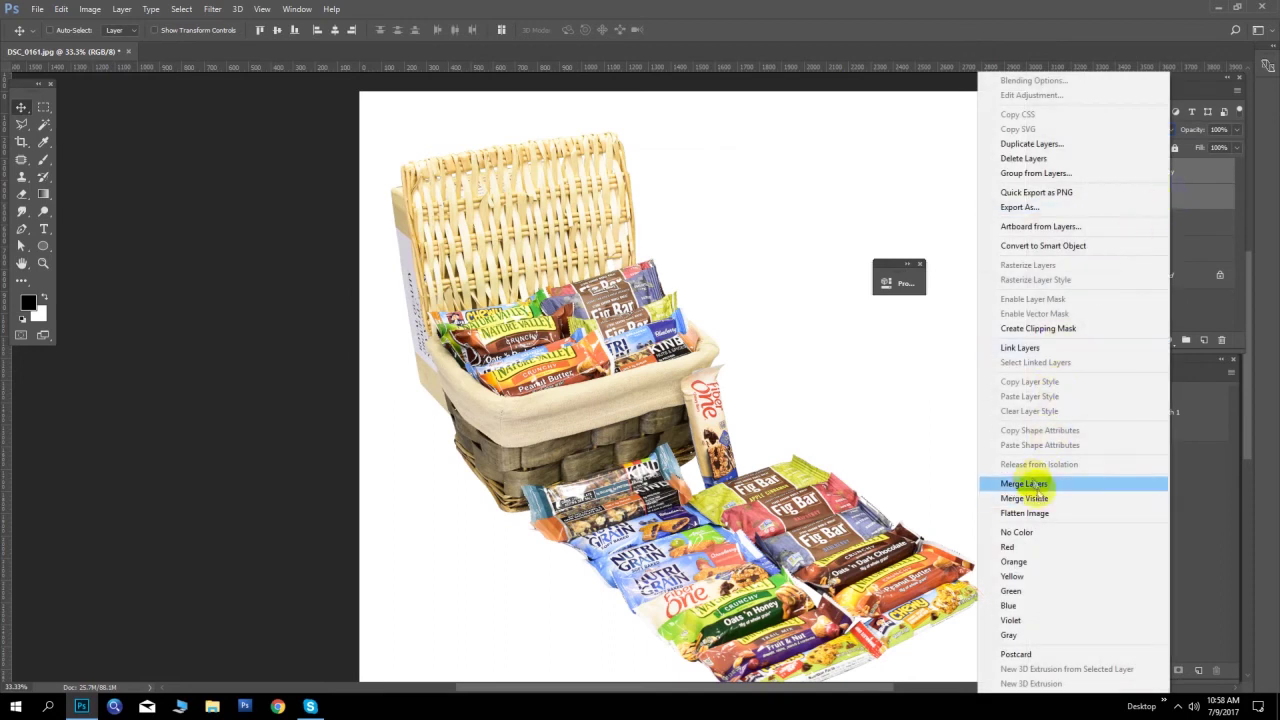
{"action": "left_click", "coordinate": [1032, 484]}
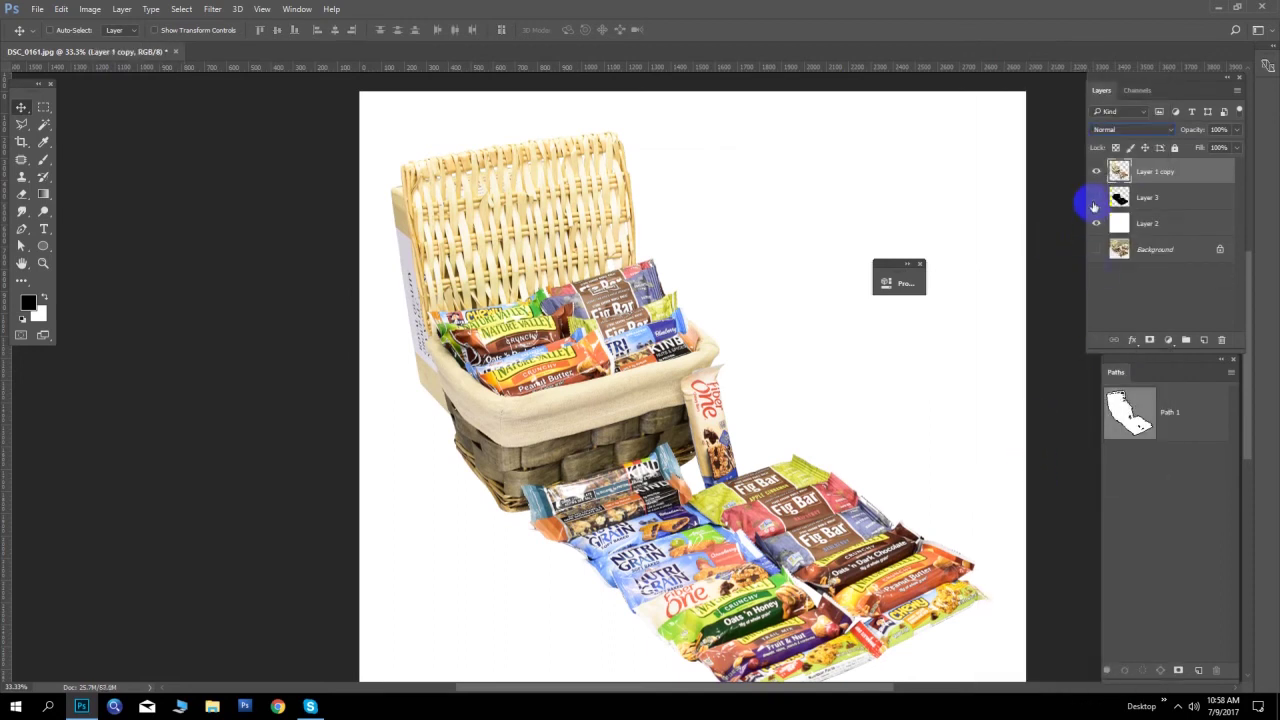
Show the Layer 3 drop shadow and merge it into the basket layer
{"action": "left_click", "coordinate": [1097, 200]}
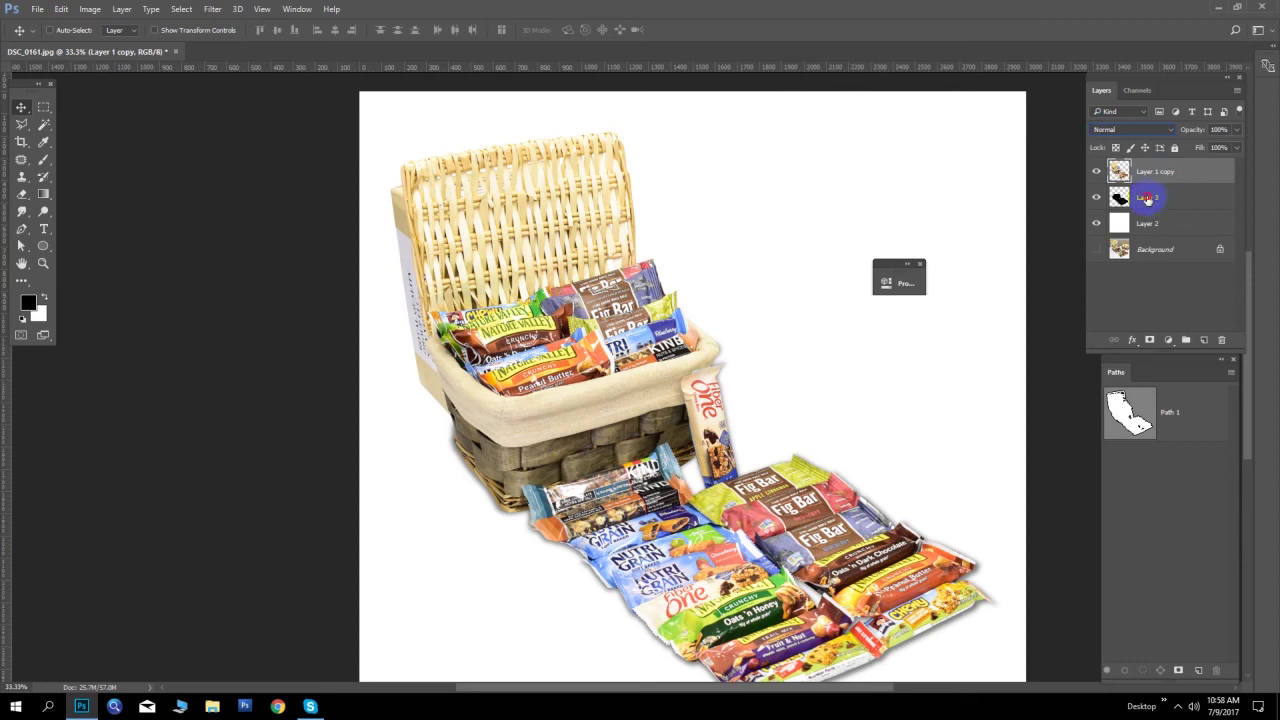
{"action": "left_click", "coordinate": [1147, 199]}
{"action": "left_click", "coordinate": [1155, 171], "text": "shift"}
{"action": "right_click", "coordinate": [1151, 190]}
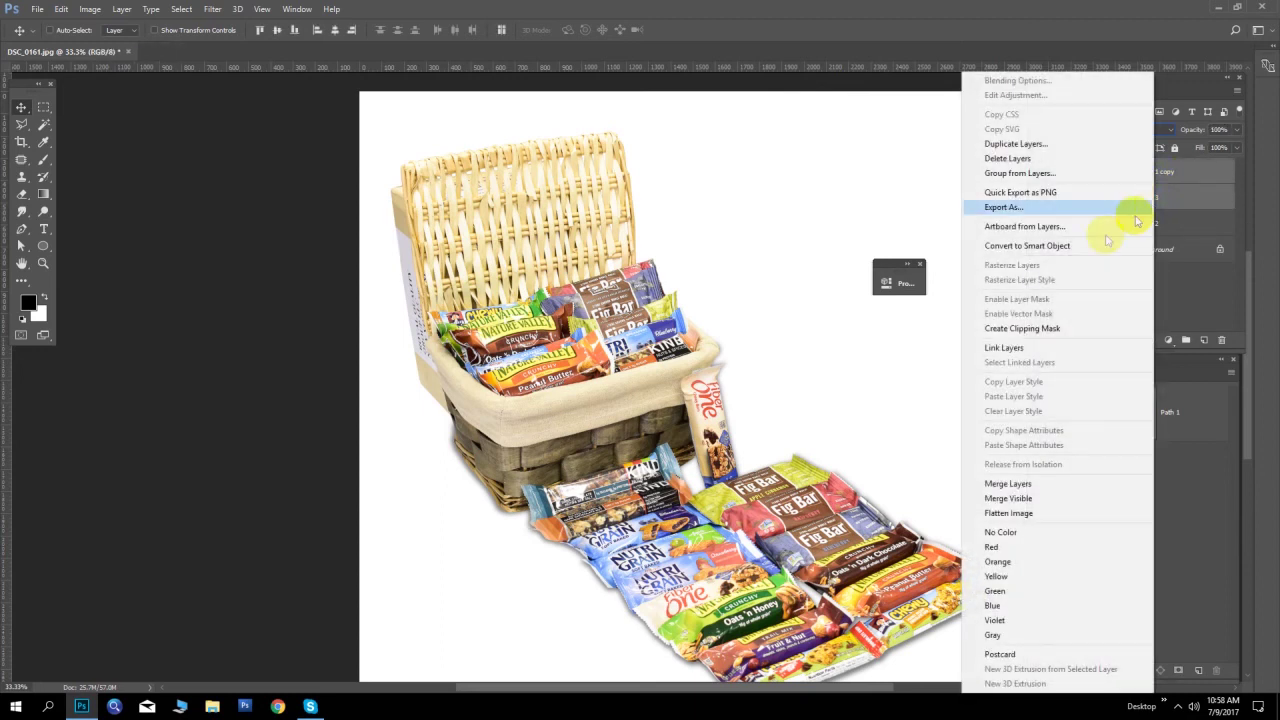
{"action": "left_click", "coordinate": [1007, 484]}
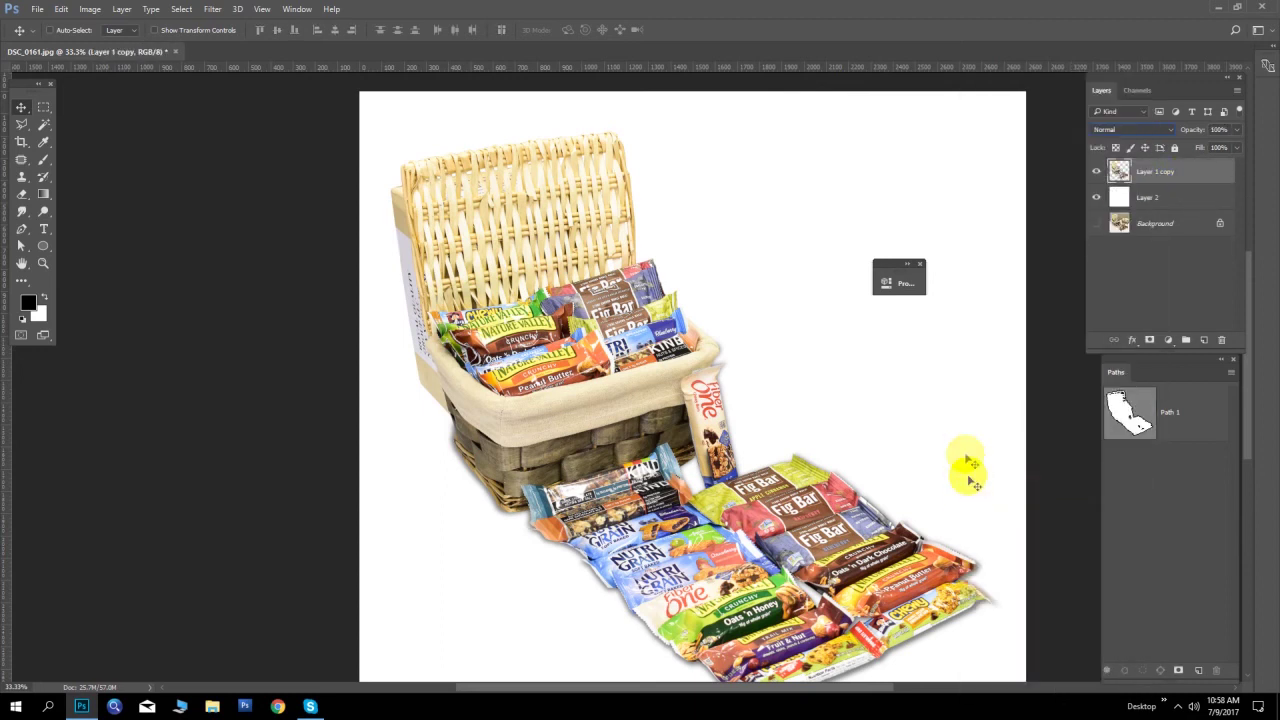
{"action": "scroll", "coordinate": [780, 440], "scroll_direction": "down", "scroll_amount": 3}
{"action": "left_click_drag", "start_coordinate": [880, 303], "coordinate": [843, 306]}
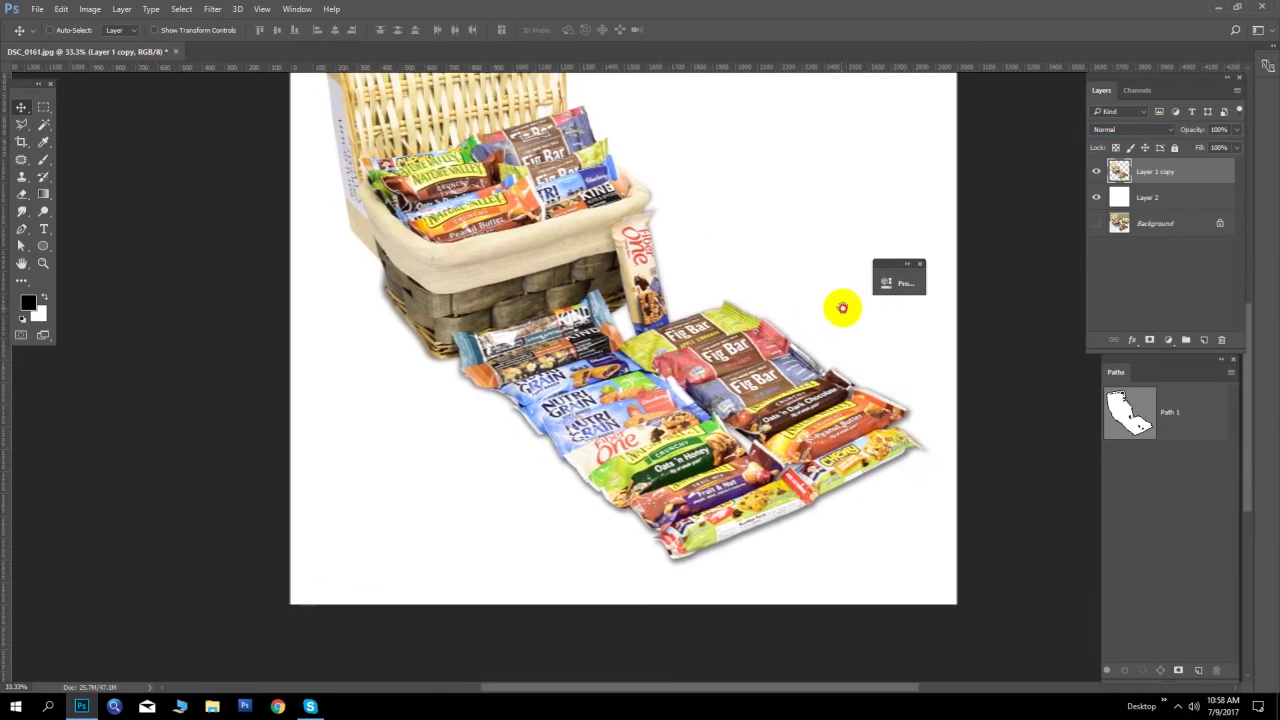
{"action": "left_click_drag", "start_coordinate": [666, 271], "coordinate": [657, 363]}
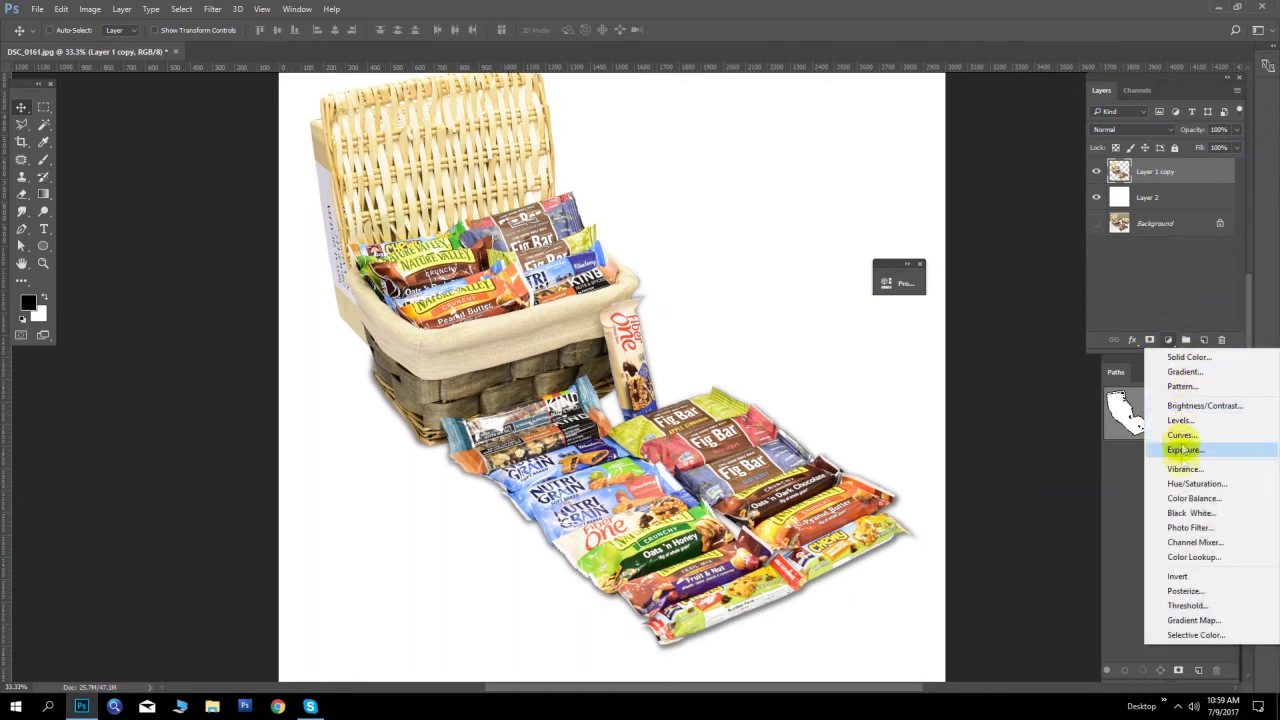
Add a Levels adjustment layer and move its white-level slider to brighten the image
{"action": "left_click", "coordinate": [1178, 420]}
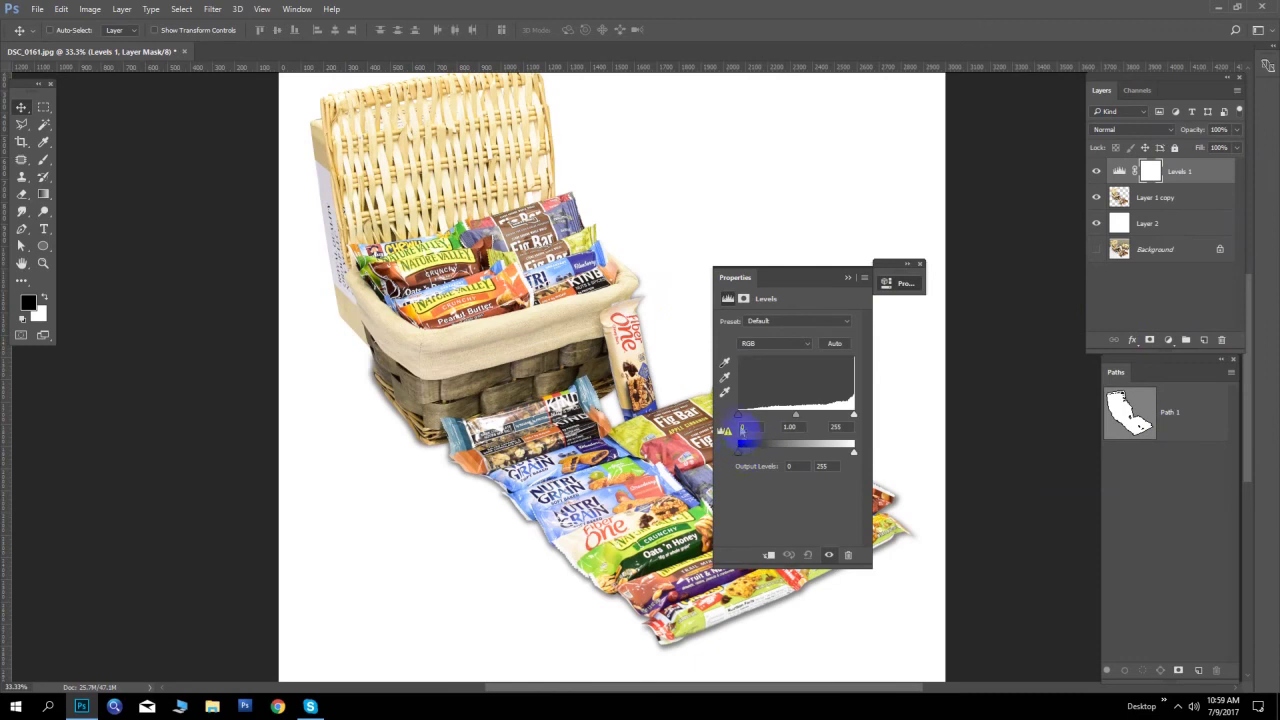
{"action": "left_click", "coordinate": [832, 464]}
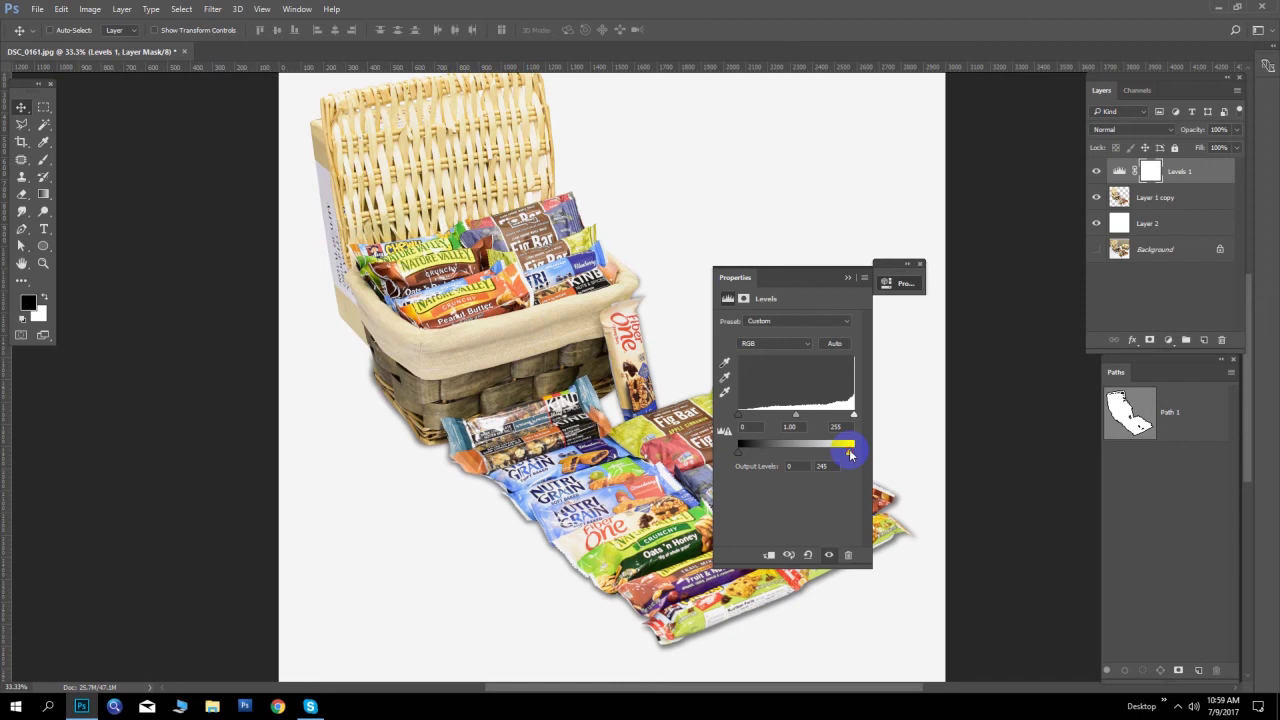
{"action": "left_click_drag", "start_coordinate": [853, 415], "coordinate": [844, 416]}
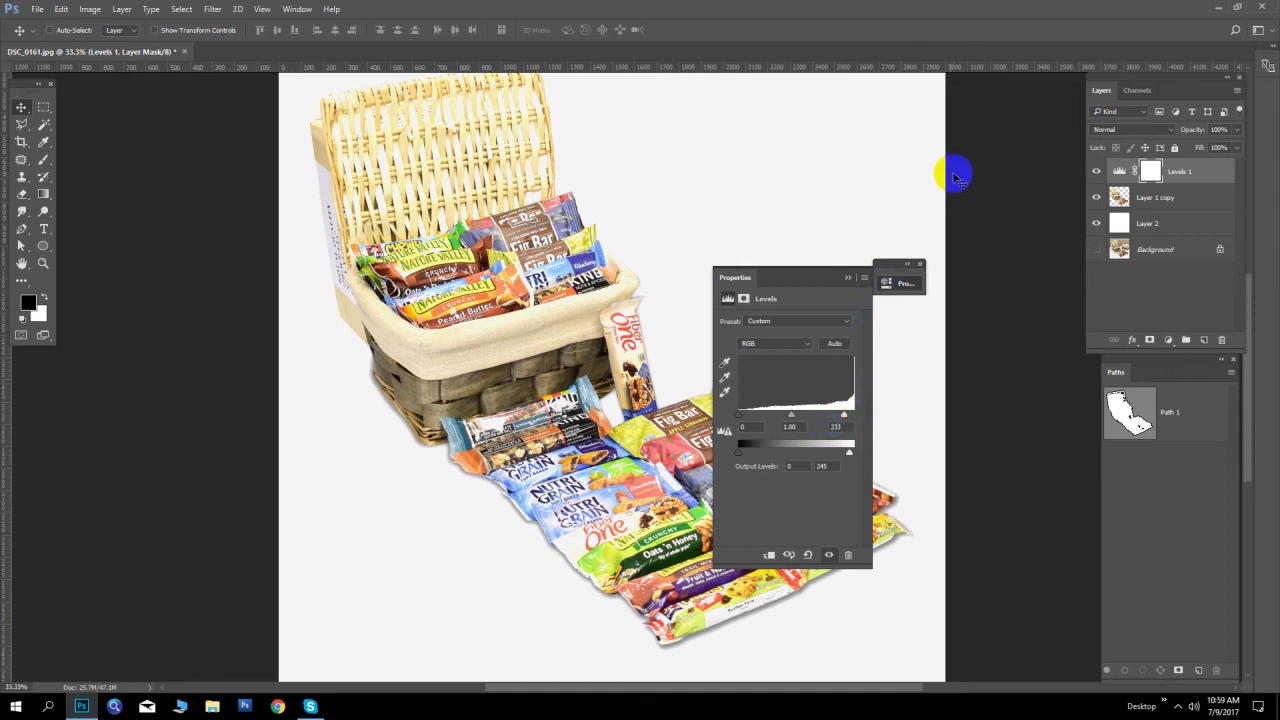
Merge Layer 1 copy with Levels 1 and move the Properties panel aside
{"action": "left_click", "coordinate": [1180, 207], "text": "shift"}
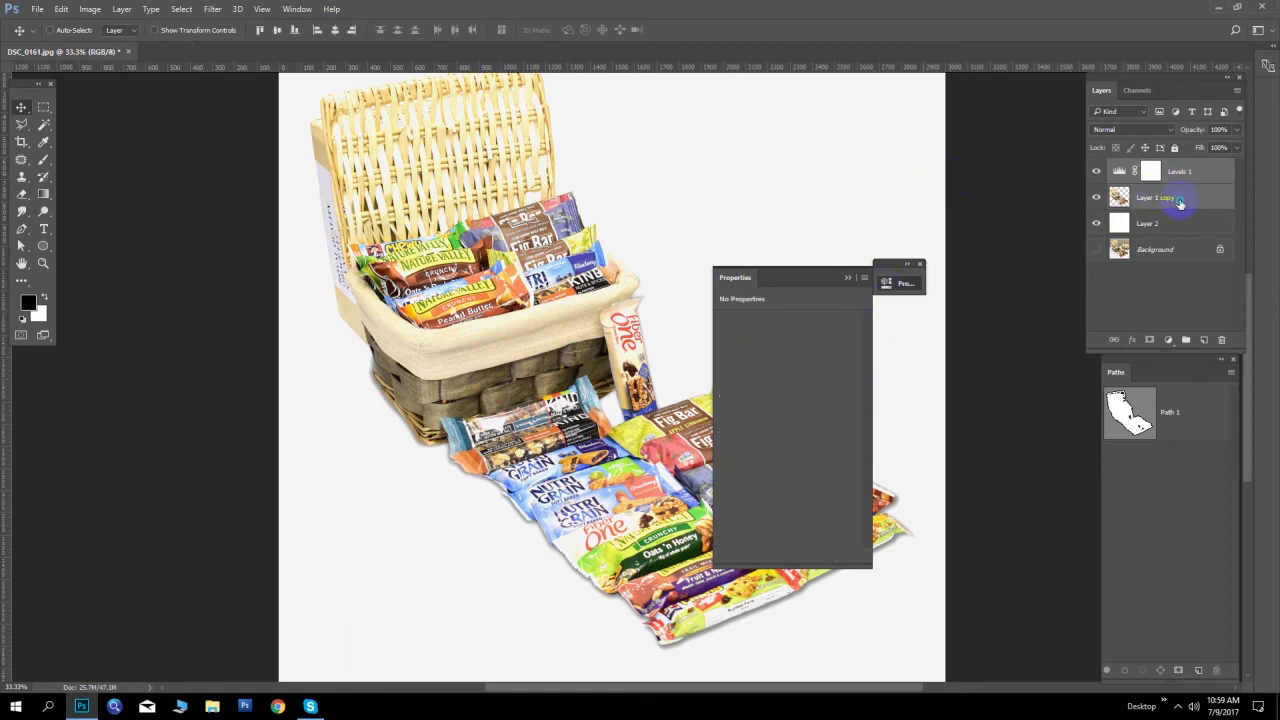
{"action": "right_click", "coordinate": [1180, 207]}
{"action": "left_click", "coordinate": [1032, 484]}
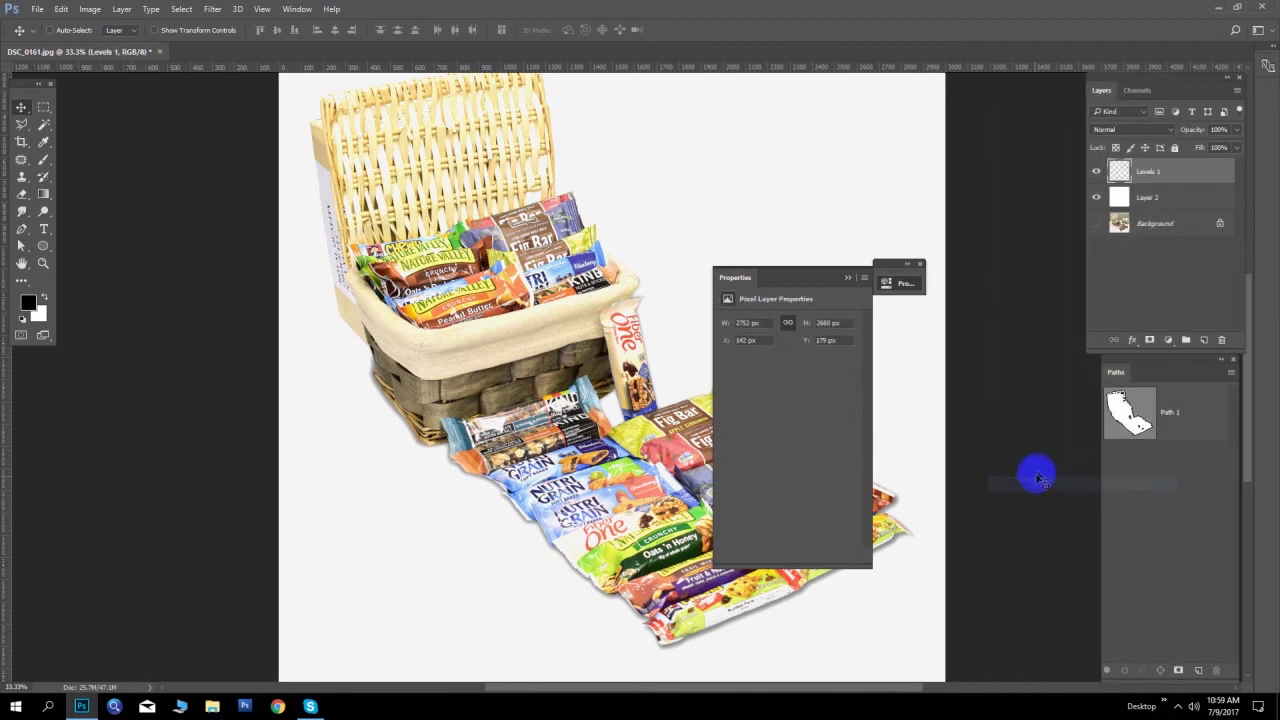
{"action": "left_click_drag", "start_coordinate": [833, 281], "coordinate": [1040, 262]}
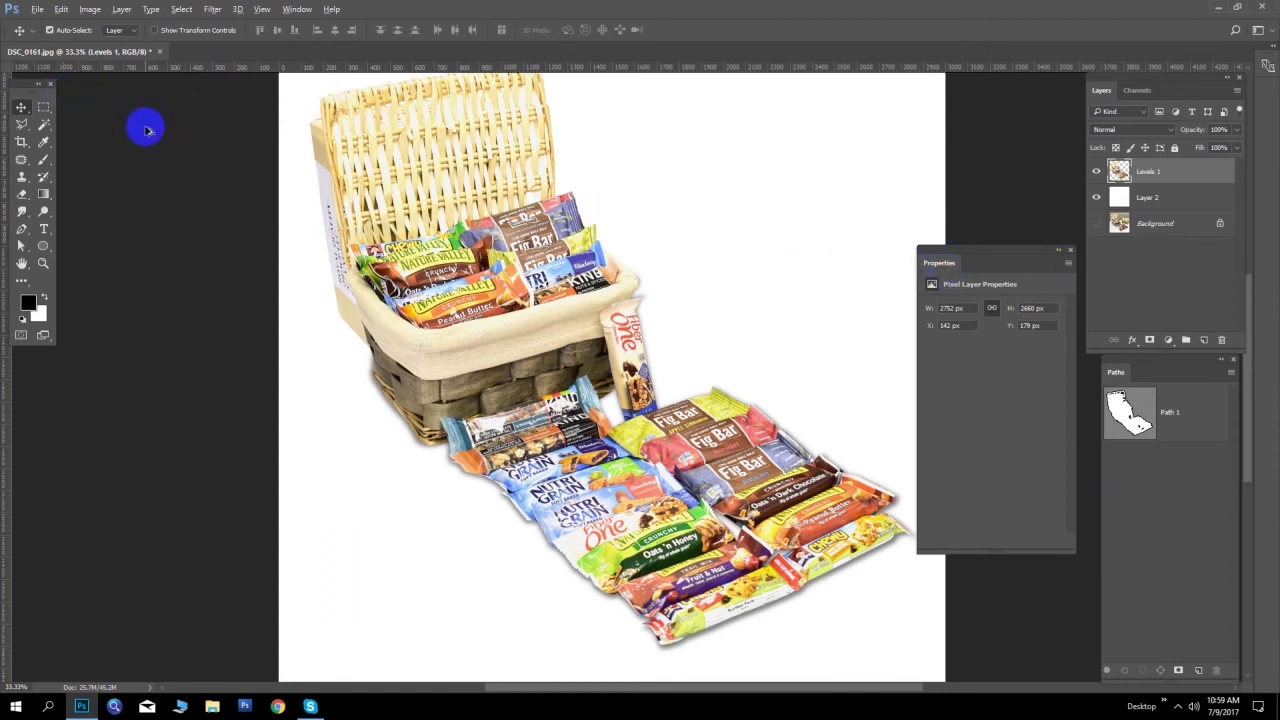
Check Image Size, zoom out, and toggle the white and Background layers' visibility
{"action": "key", "text": "ctrl+alt+i"}
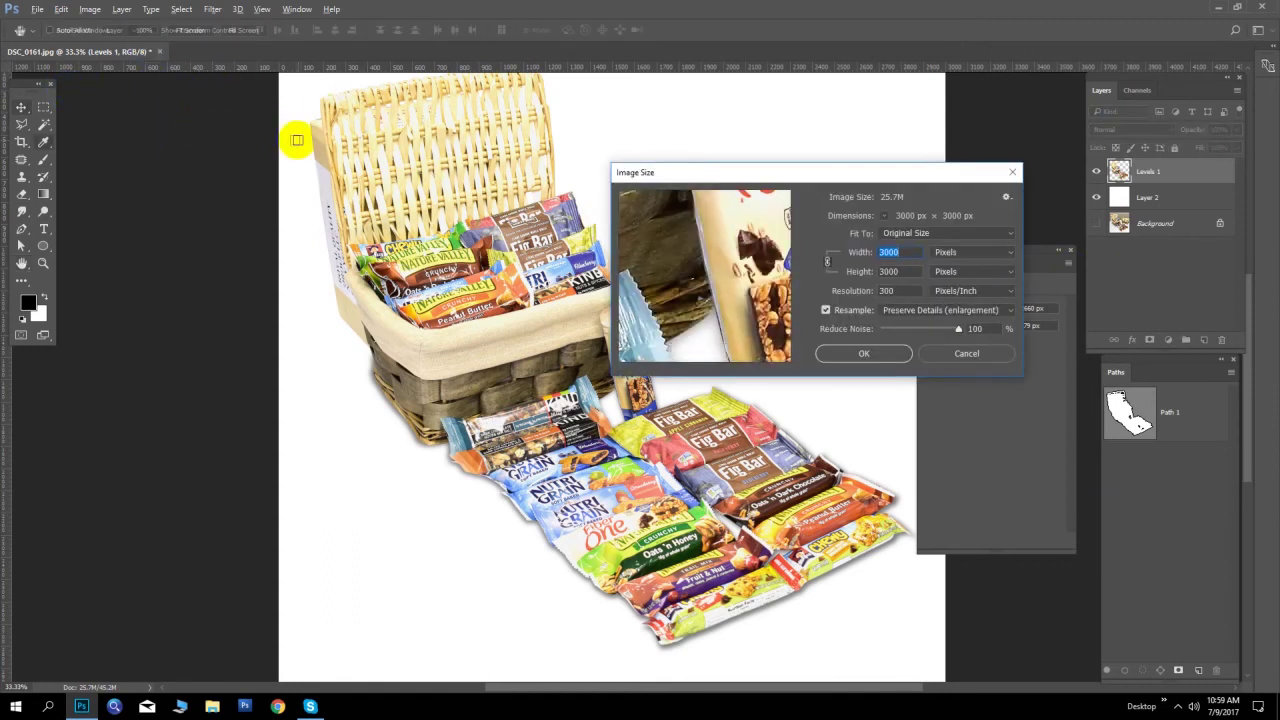
{"action": "key", "text": "Escape"}
{"action": "key", "text": "ctrl+minus"}
{"action": "key", "text": "ctrl+minus"}
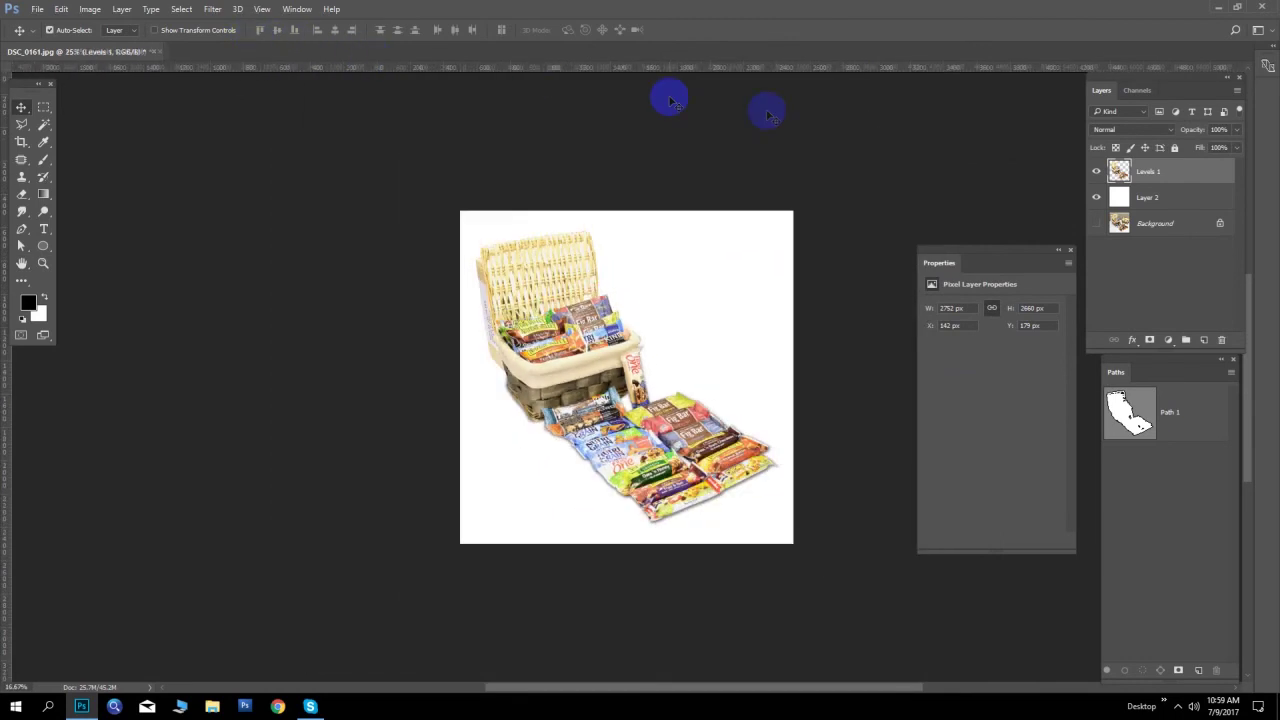
{"action": "left_click", "coordinate": [1097, 198]}
{"action": "left_click", "coordinate": [1097, 198]}
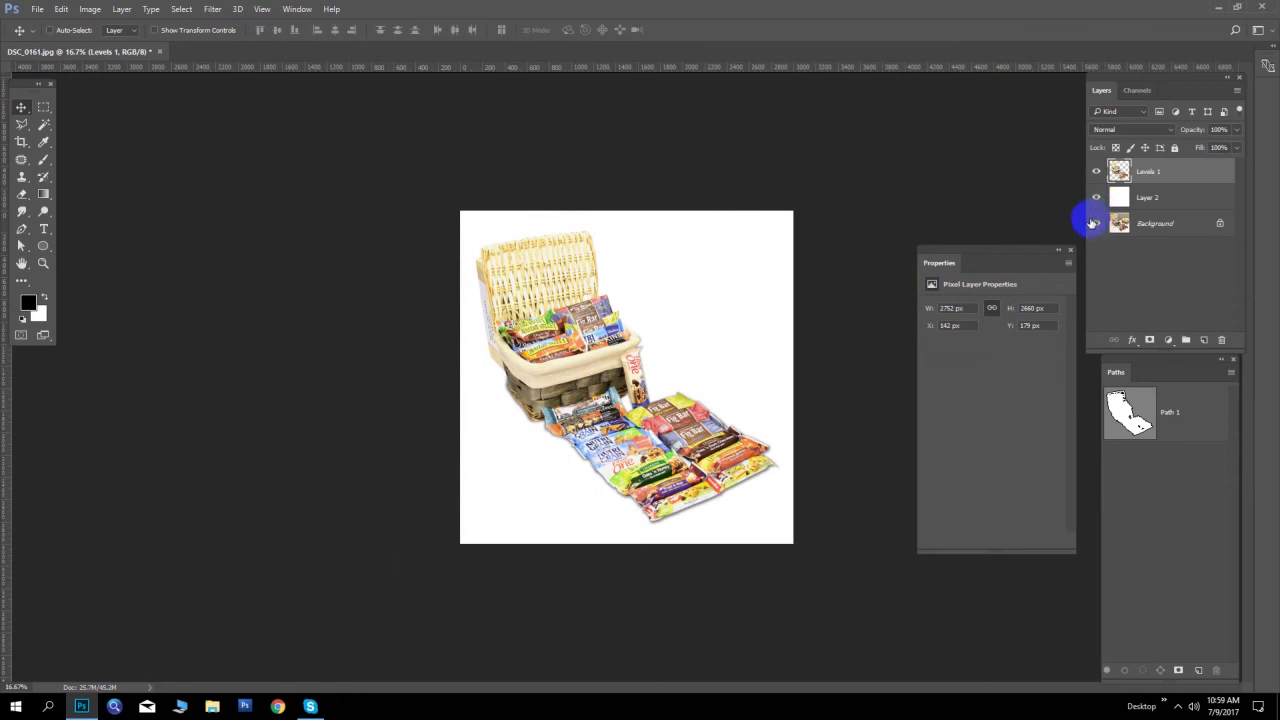
{"action": "left_click", "coordinate": [1097, 198]}
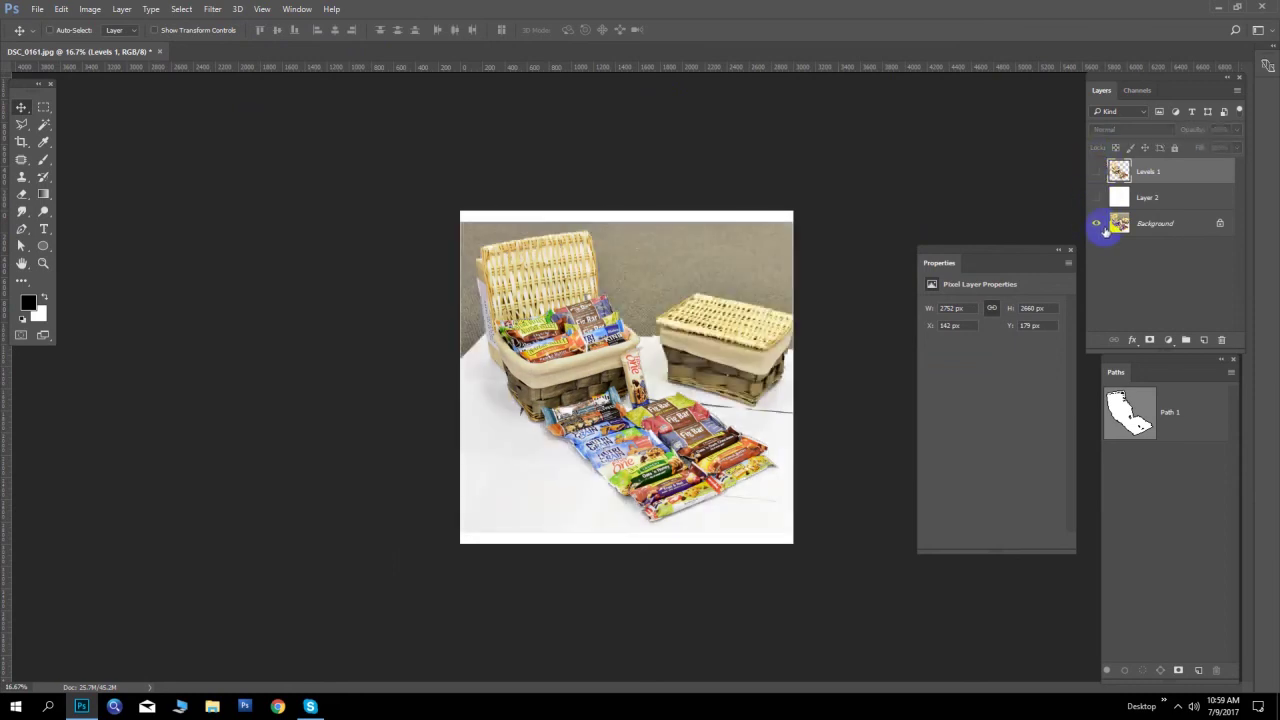
{"action": "left_click", "coordinate": [1097, 223]}
{"action": "left_click", "coordinate": [1097, 223]}
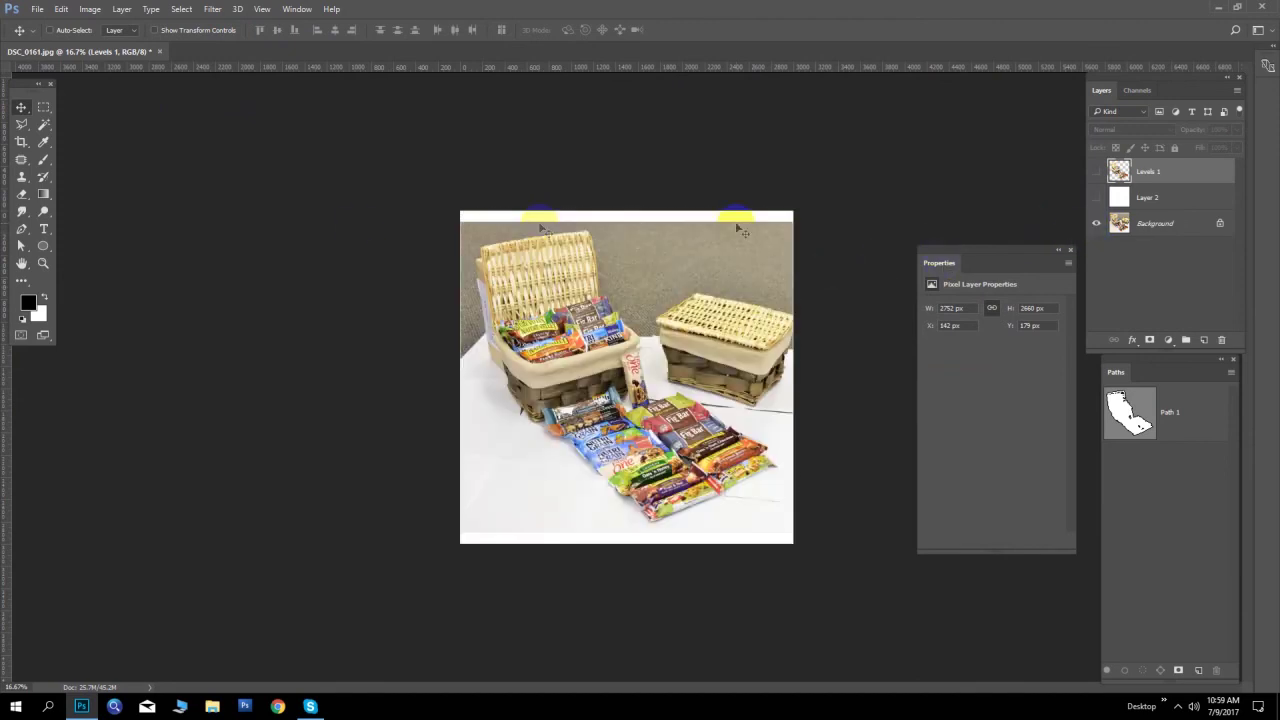
Crop-extend the canvas to the right to 5832 px and zoom to 25%
{"action": "left_click", "coordinate": [21, 141]}
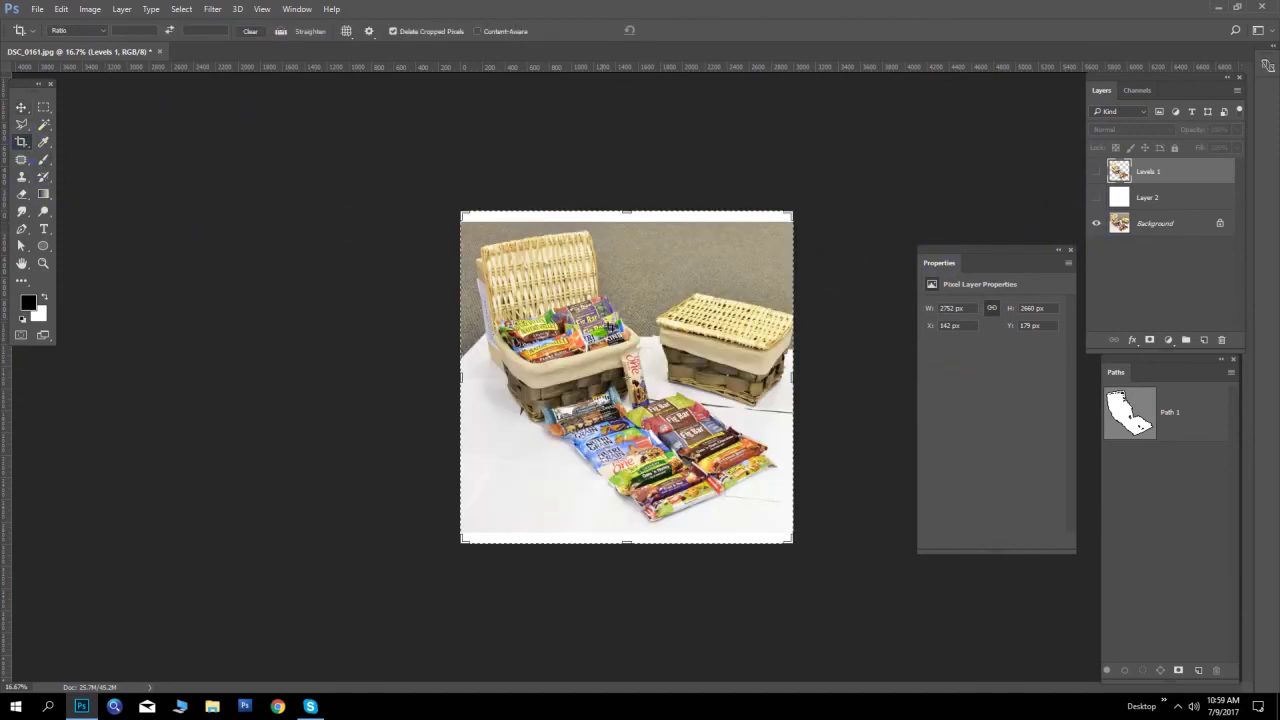
{"action": "left_click_drag", "start_coordinate": [797, 378], "coordinate": [962, 347]}
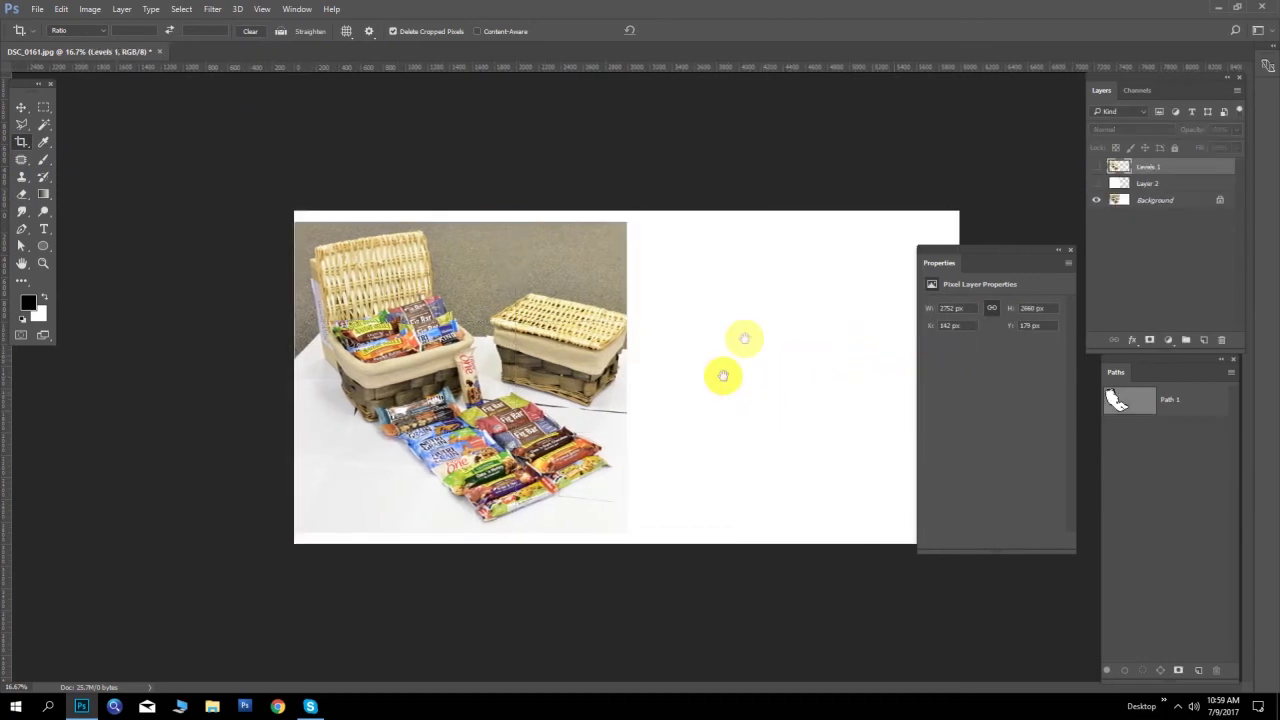
{"action": "left_click", "coordinate": [20, 108]}
{"action": "key", "text": "ctrl+plus"}
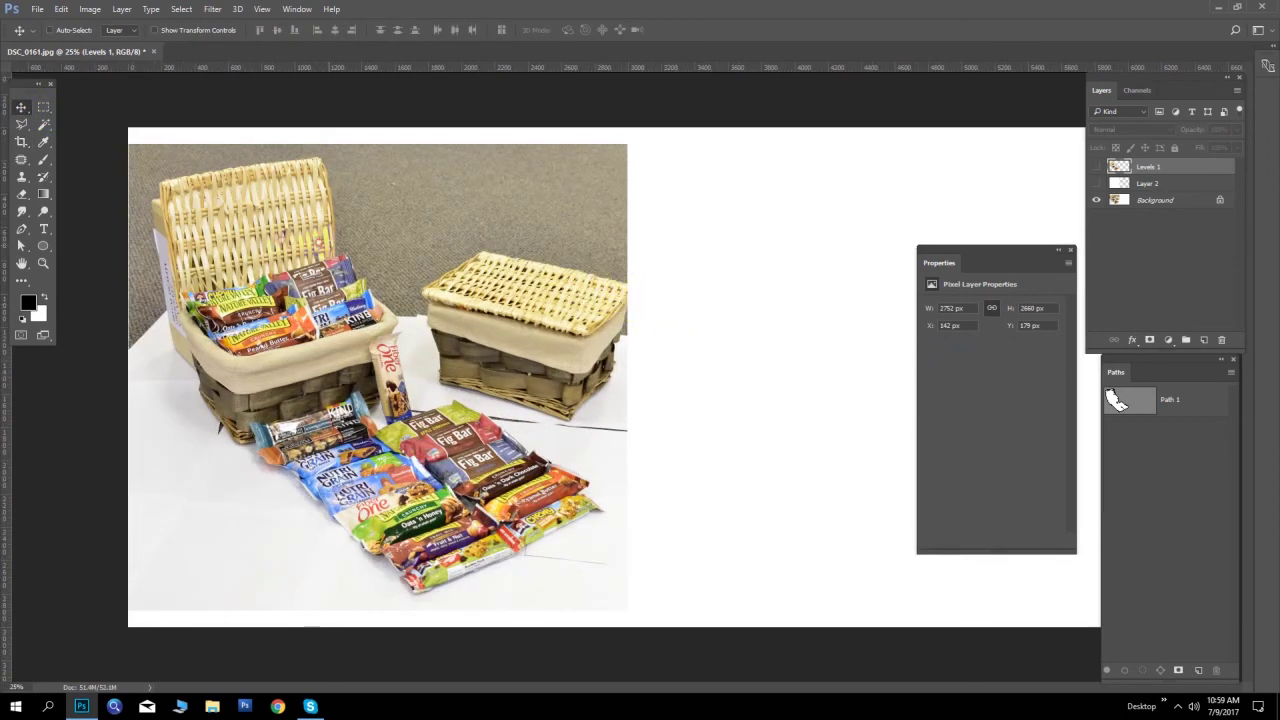
{"action": "mouse_move", "coordinate": [1020, 258]}
{"action": "left_mouse_down"}
{"action": "mouse_move", "coordinate": [1043, 368]}
{"action": "mouse_move", "coordinate": [897, 282]}
{"action": "left_mouse_up"}
{"action": "left_click", "coordinate": [948, 280]}
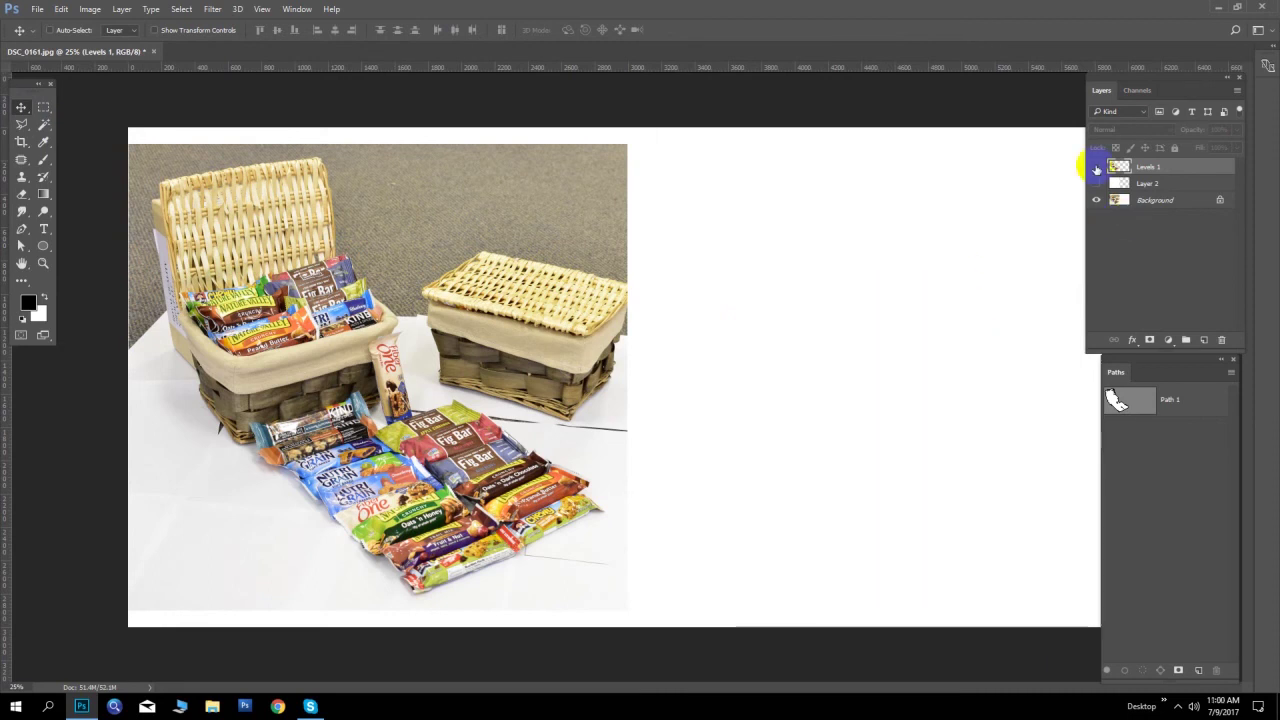
Place a copy of the Levels 1 cut-out on the right, then undo back to the square canvas
{"action": "left_click", "coordinate": [1096, 170]}
{"action": "left_click_drag", "start_coordinate": [278, 290], "coordinate": [804, 288]}
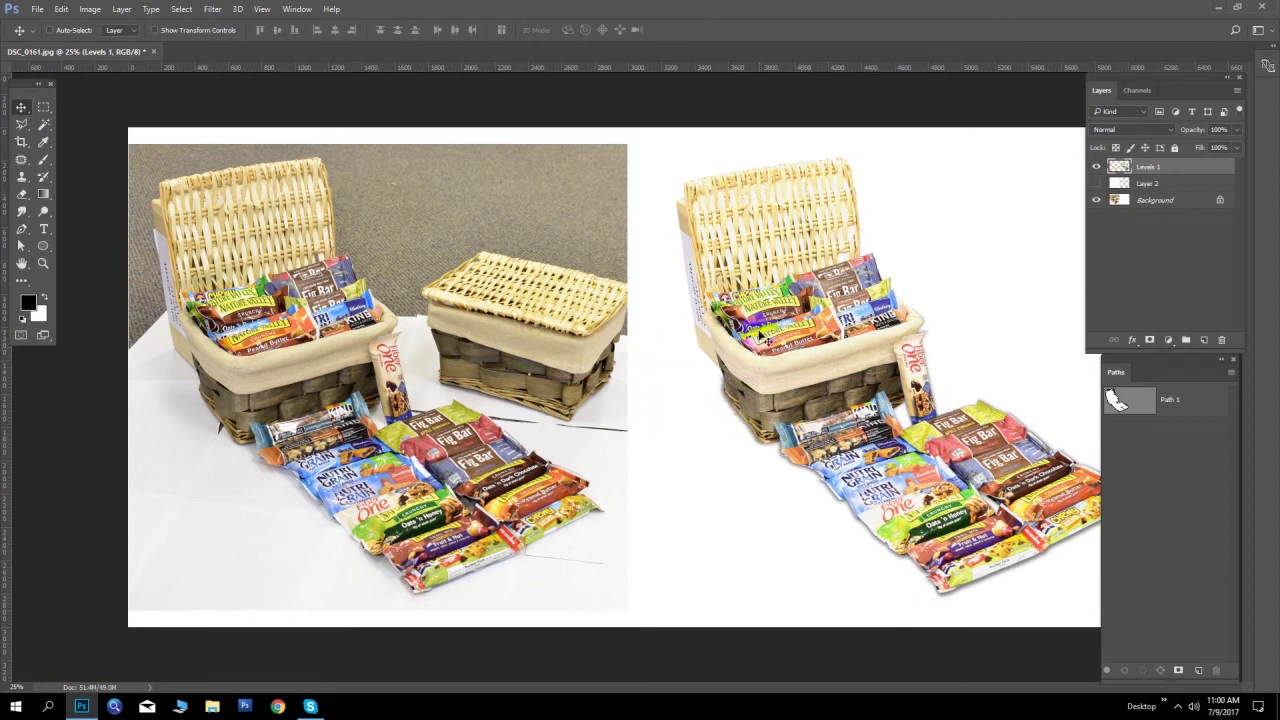
{"action": "left_click_drag", "start_coordinate": [840, 354], "coordinate": [842, 299]}
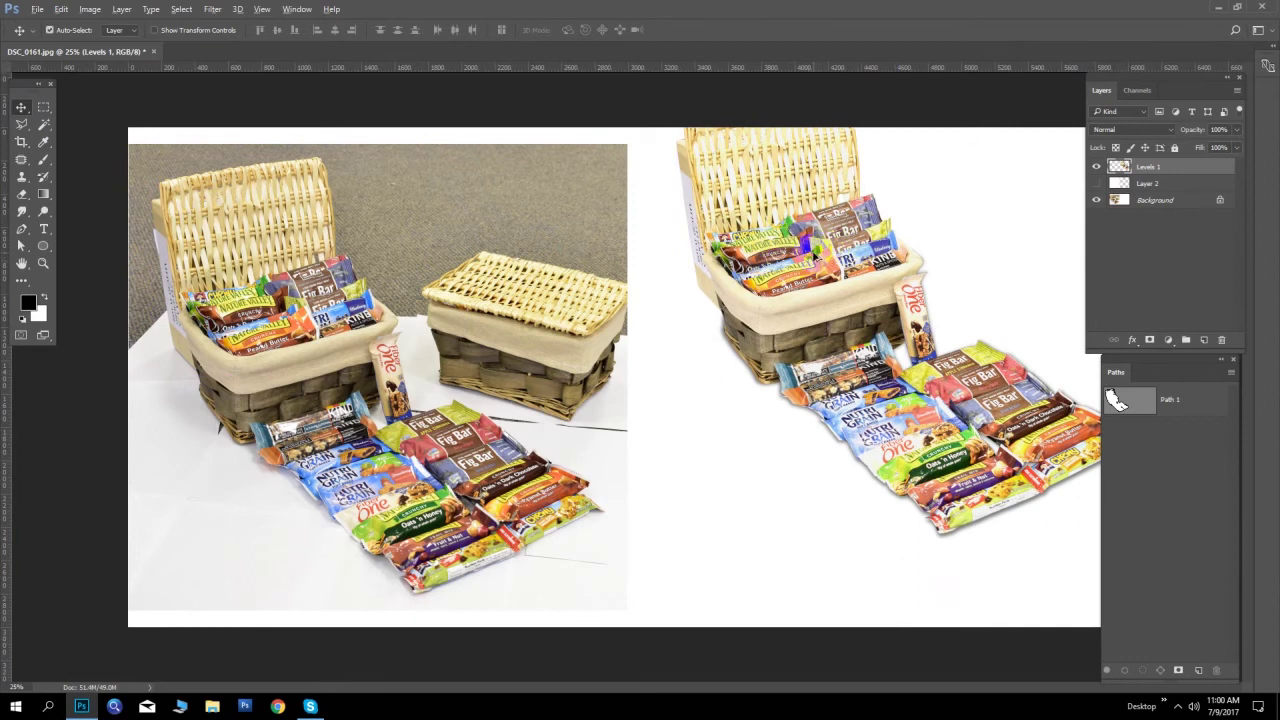
{"action": "key", "text": "ctrl+alt+z"}
{"action": "key", "text": "ctrl+alt+z"}
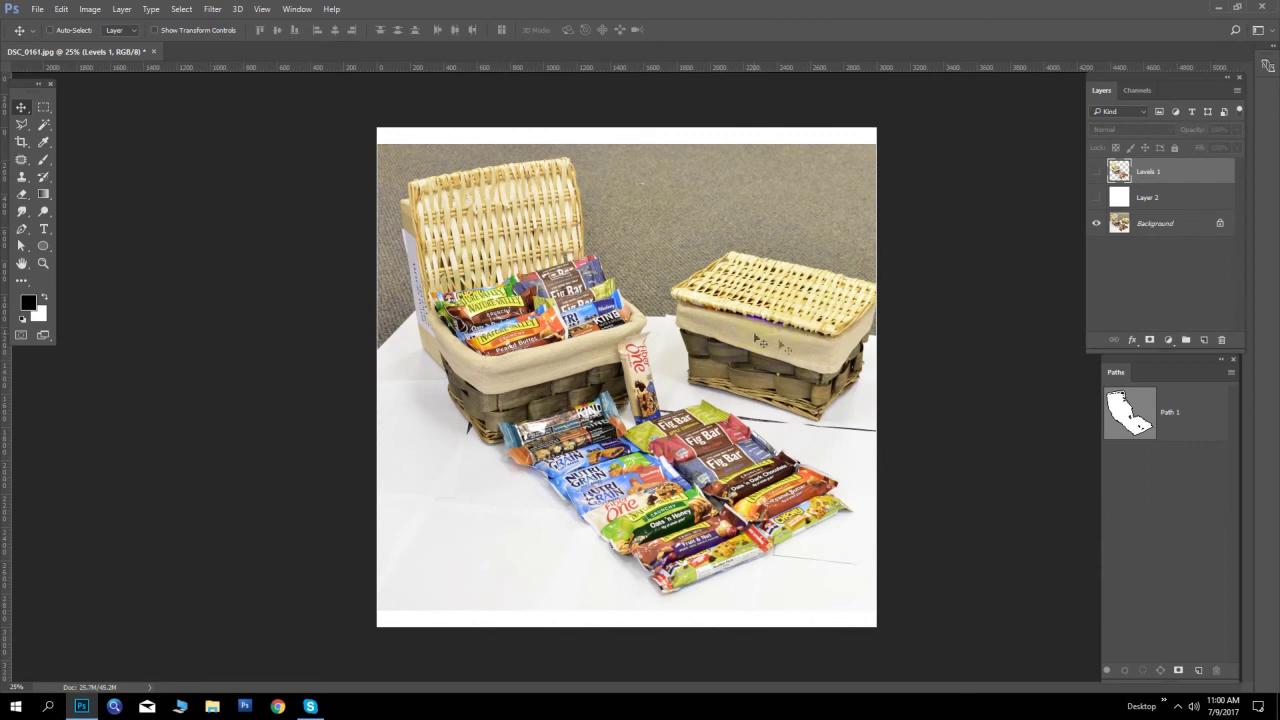
Toggle the Levels 1, white and Background layers, ending with cut-out and white visible
{"action": "left_click", "coordinate": [1096, 199]}
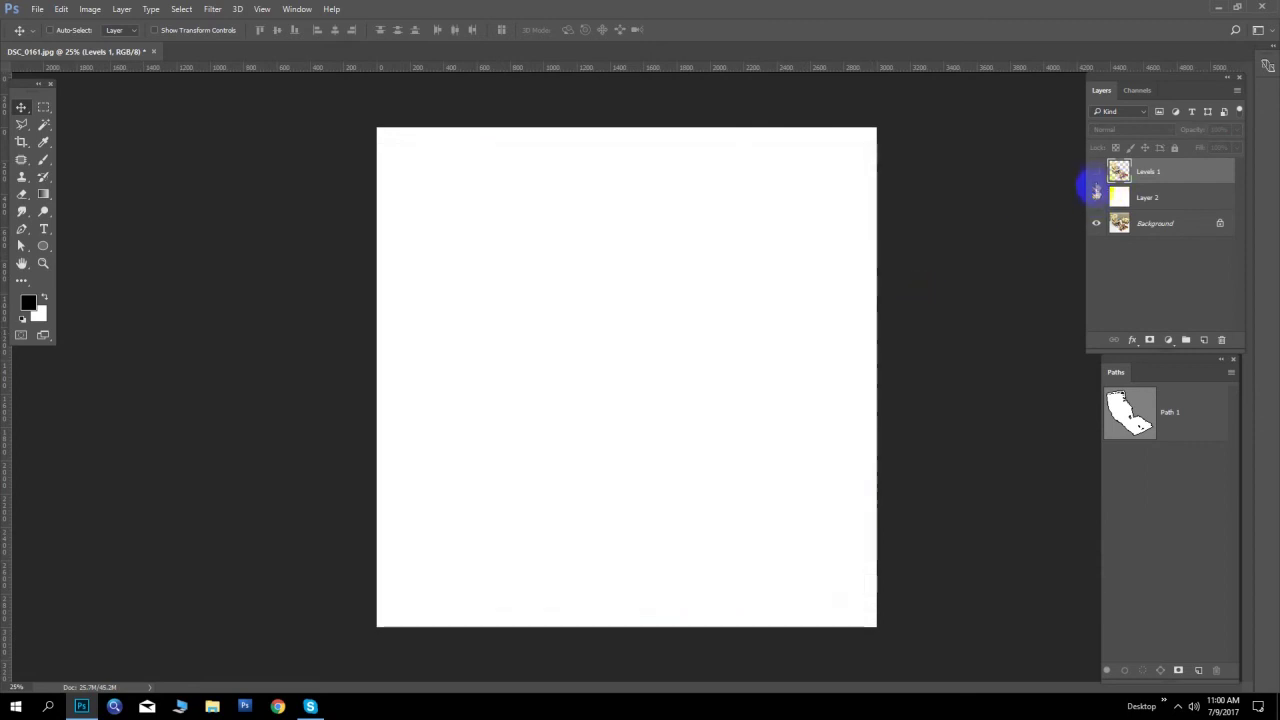
{"action": "left_click", "coordinate": [1093, 200]}
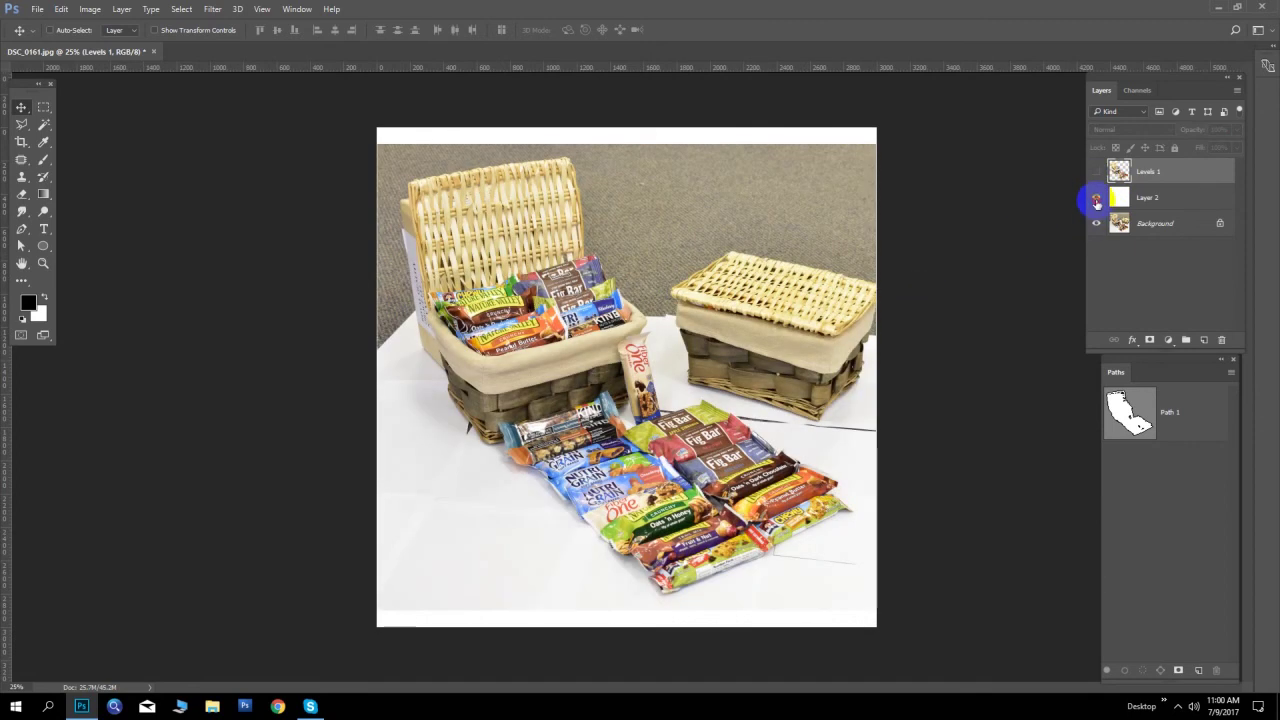
{"action": "left_click", "coordinate": [1096, 197]}
{"action": "left_click", "coordinate": [1096, 224]}
{"action": "left_click", "coordinate": [1097, 172]}
{"action": "left_click", "coordinate": [1097, 224]}
{"action": "left_click", "coordinate": [1096, 197]}
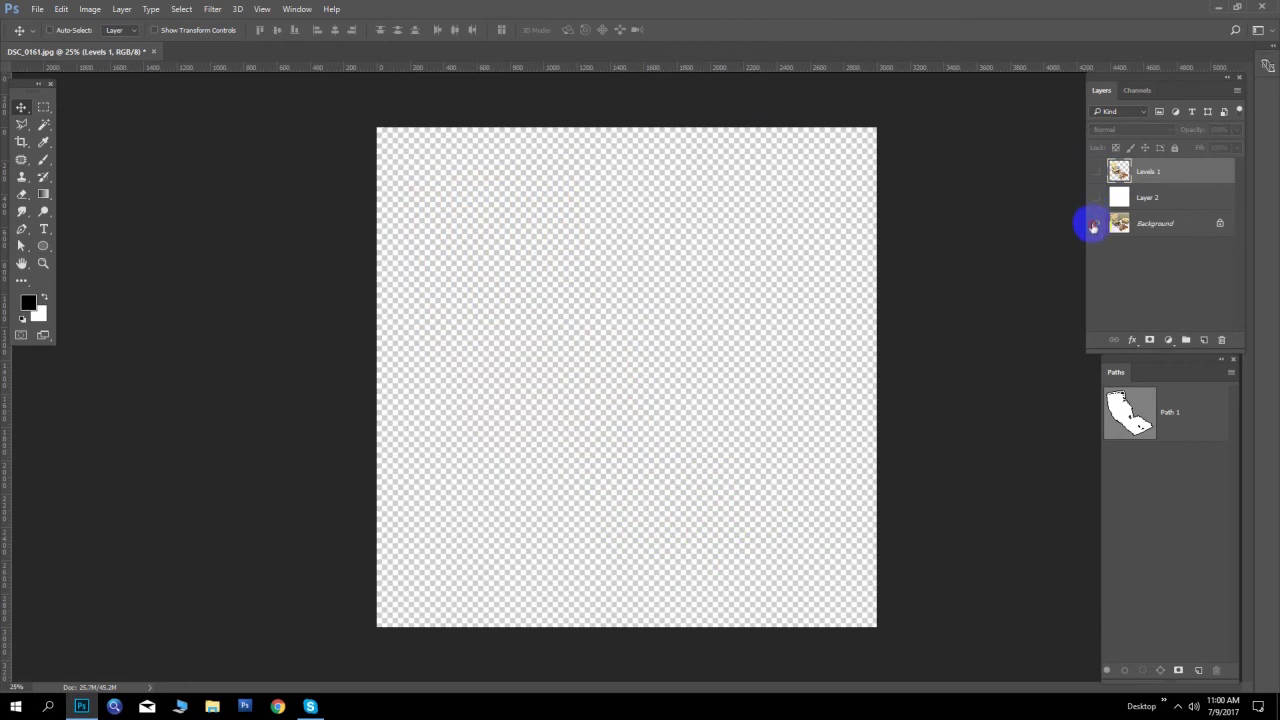
{"action": "left_click", "coordinate": [1096, 223]}
{"action": "left_click", "coordinate": [1097, 172]}
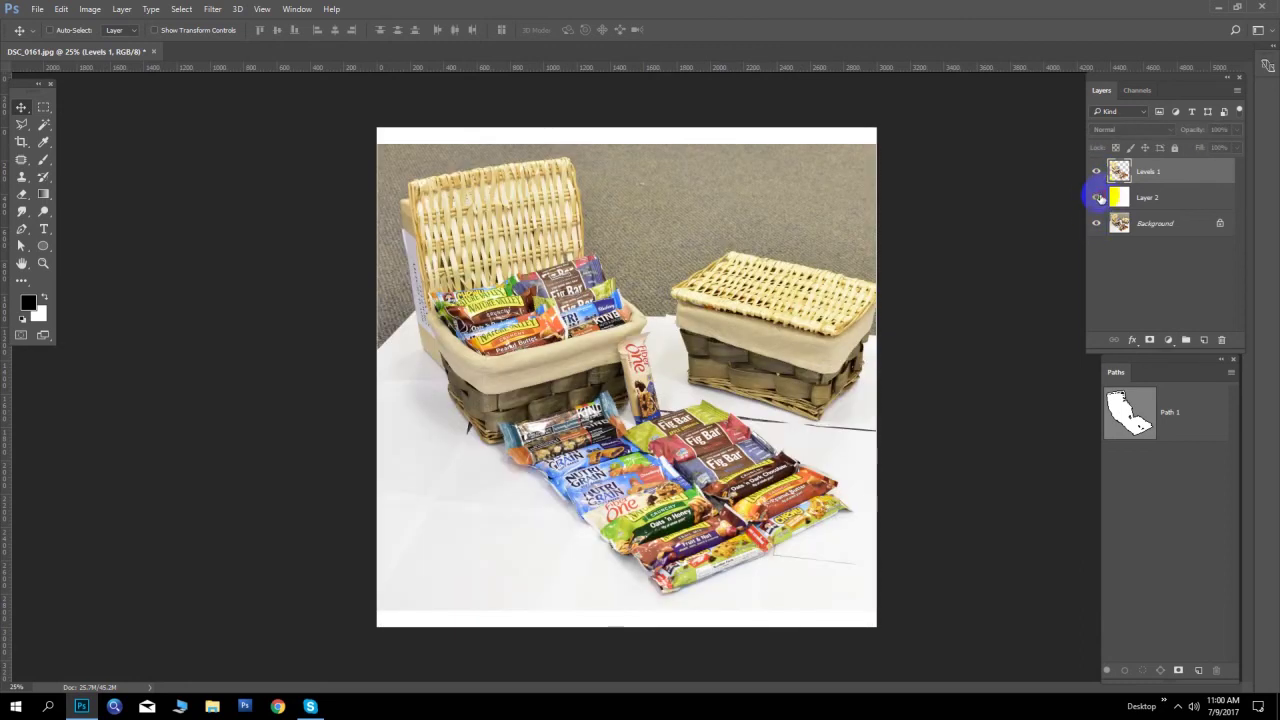
{"action": "left_click", "coordinate": [1097, 197]}
Merge Layer 2 into Levels 1 and toggle Levels 1 to compare with the original photo
{"action": "right_click", "coordinate": [1145, 197]}
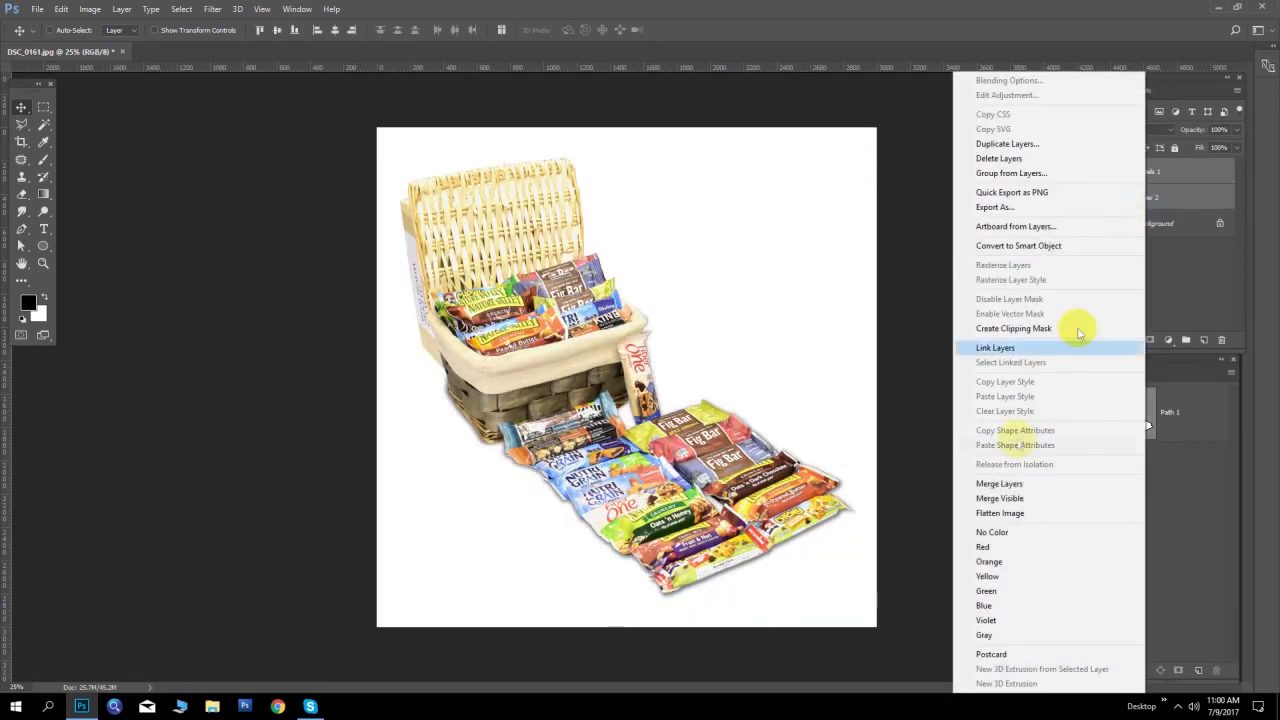
{"action": "left_click", "coordinate": [990, 481]}
{"action": "left_click", "coordinate": [1097, 172]}
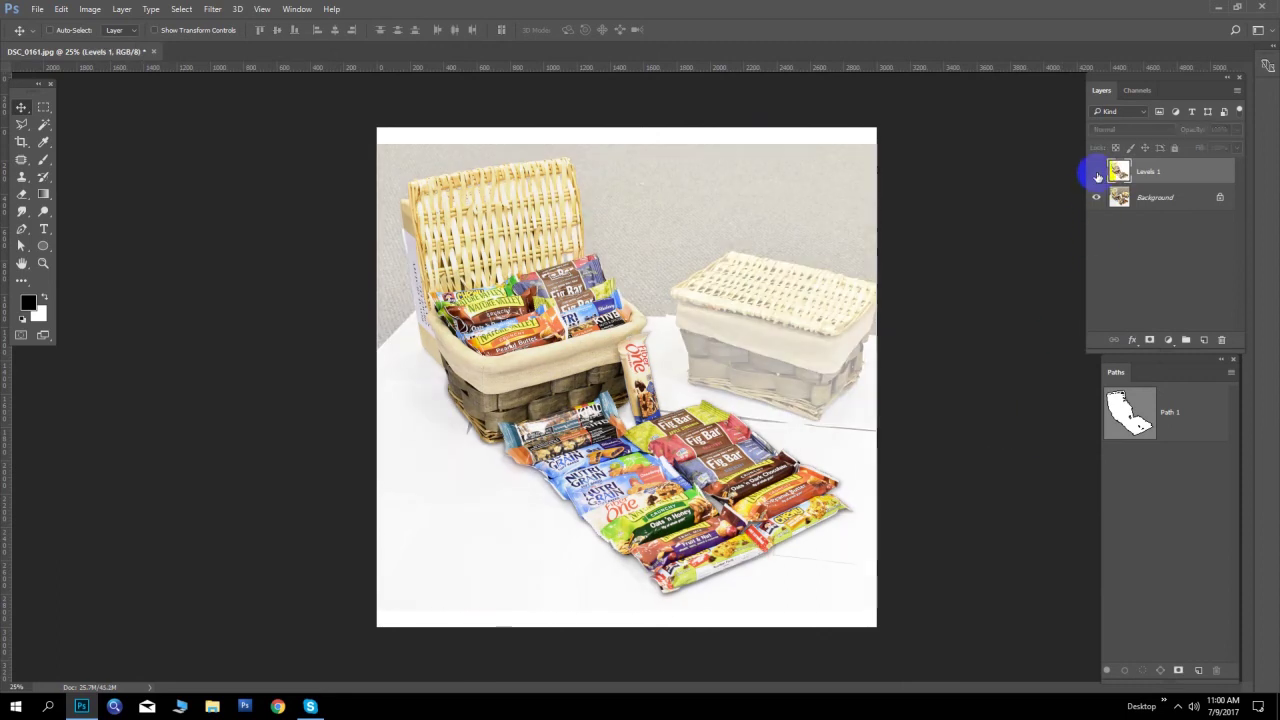
{"action": "left_click", "coordinate": [1097, 172]}
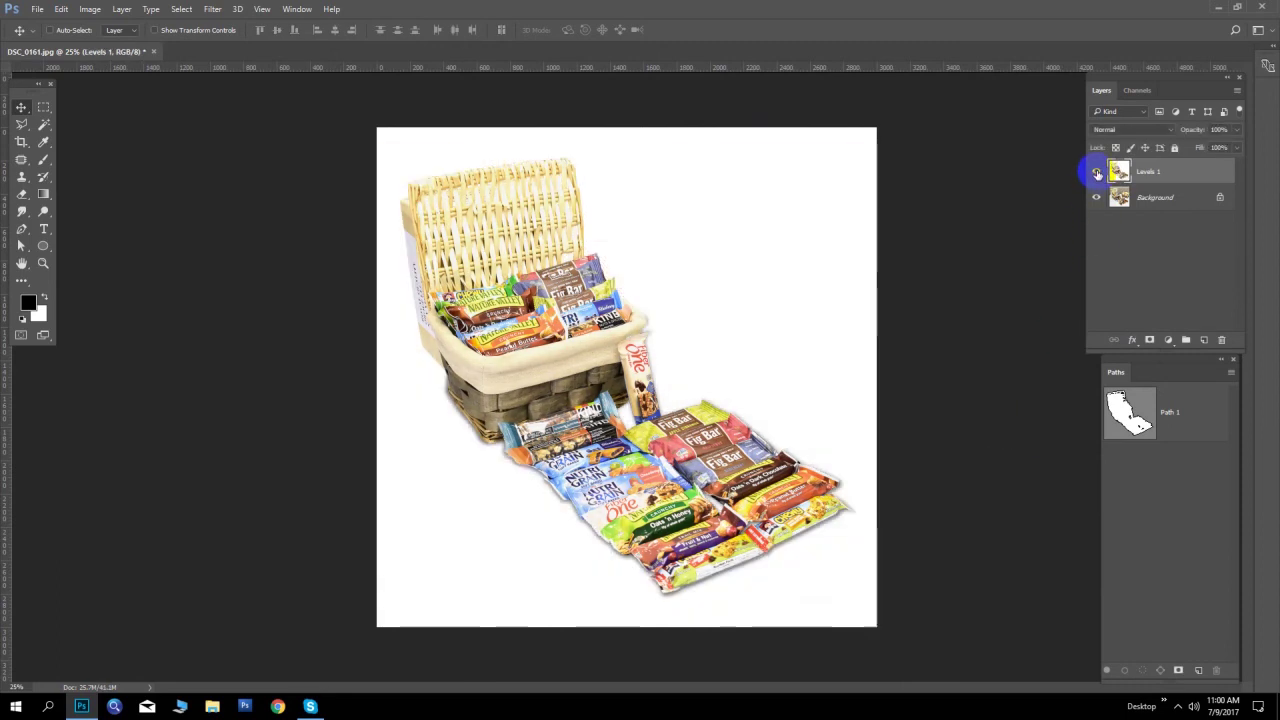
{"action": "left_click", "coordinate": [1097, 172]}
{"action": "left_click", "coordinate": [1097, 172]}
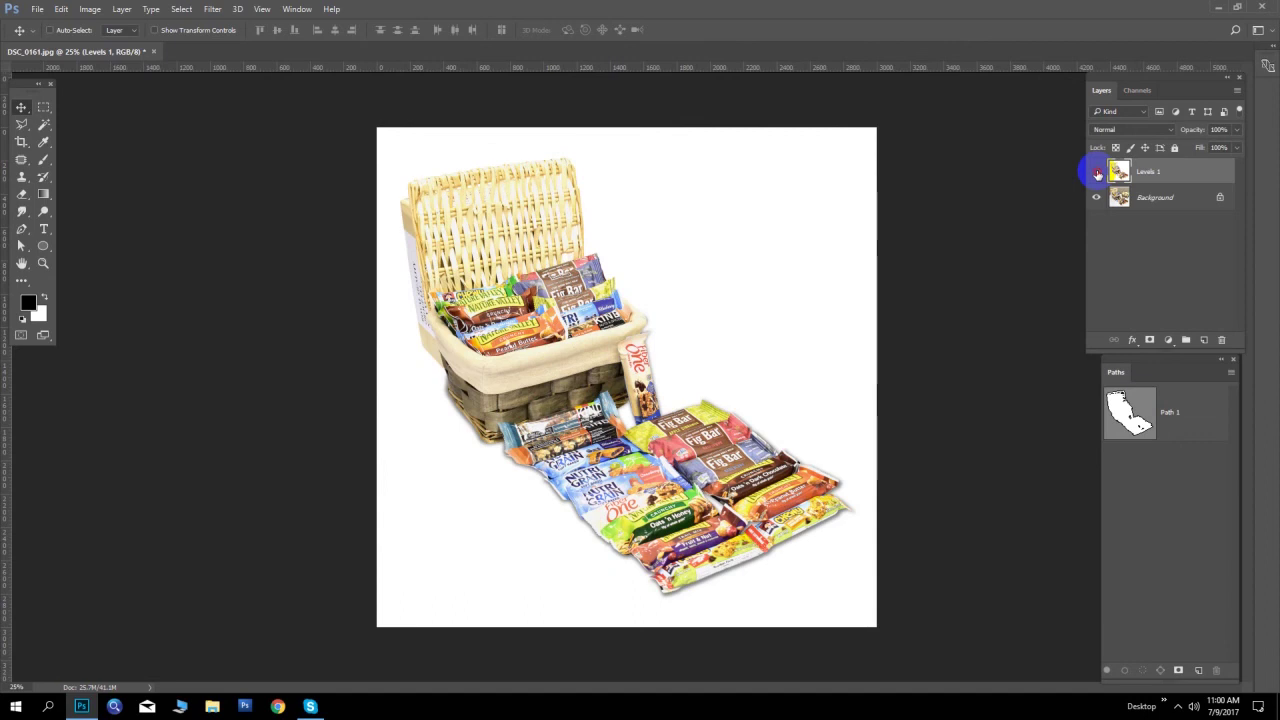
{"action": "left_click", "coordinate": [1097, 173]}
{"action": "left_click", "coordinate": [1097, 173]}
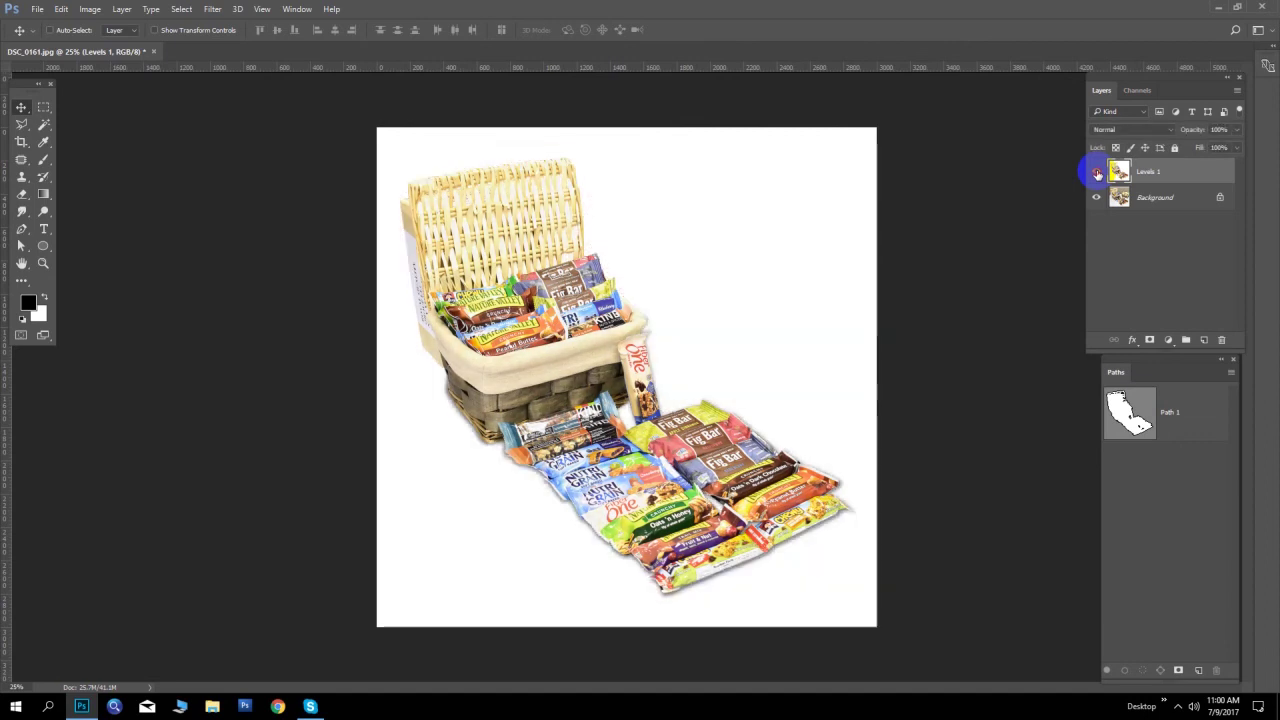
{"action": "left_click", "coordinate": [1097, 173]}
{"action": "left_click", "coordinate": [1097, 173]}
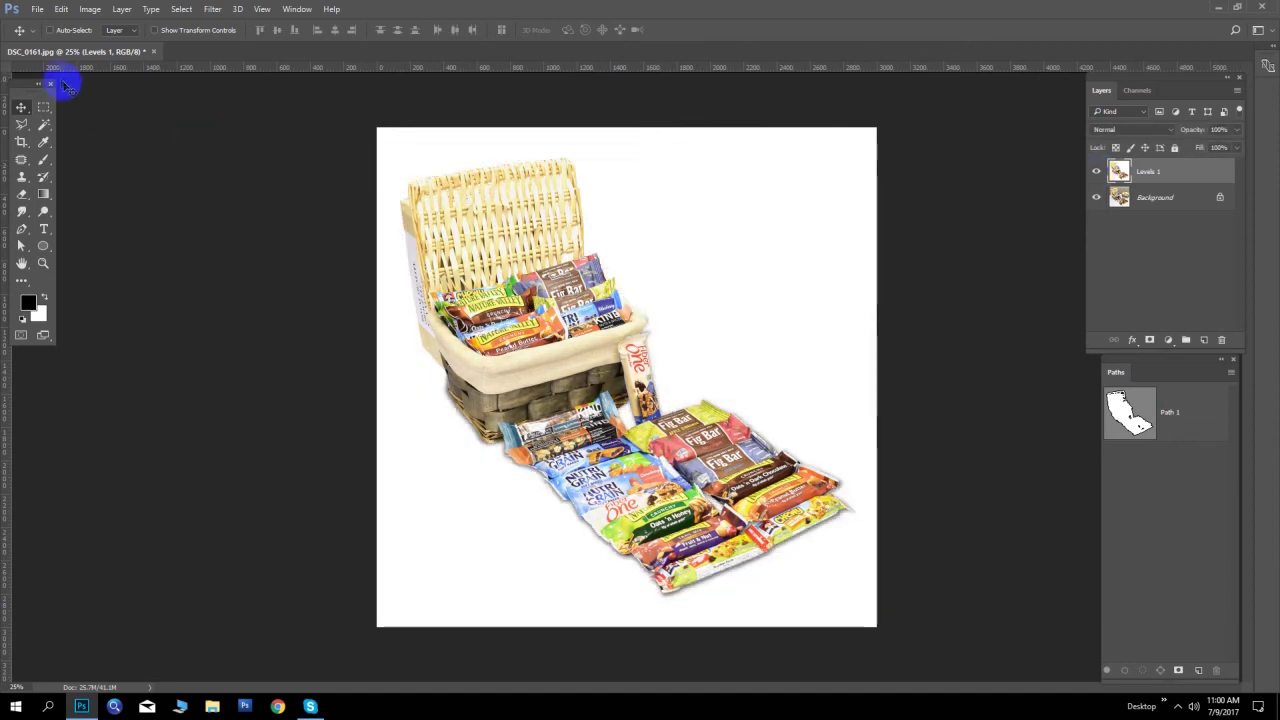
Save the image as JPEG DSC_0161.jpg, overwriting the existing file, at Quality 12 Maximum, Progressive
{"action": "left_click", "coordinate": [37, 9]}
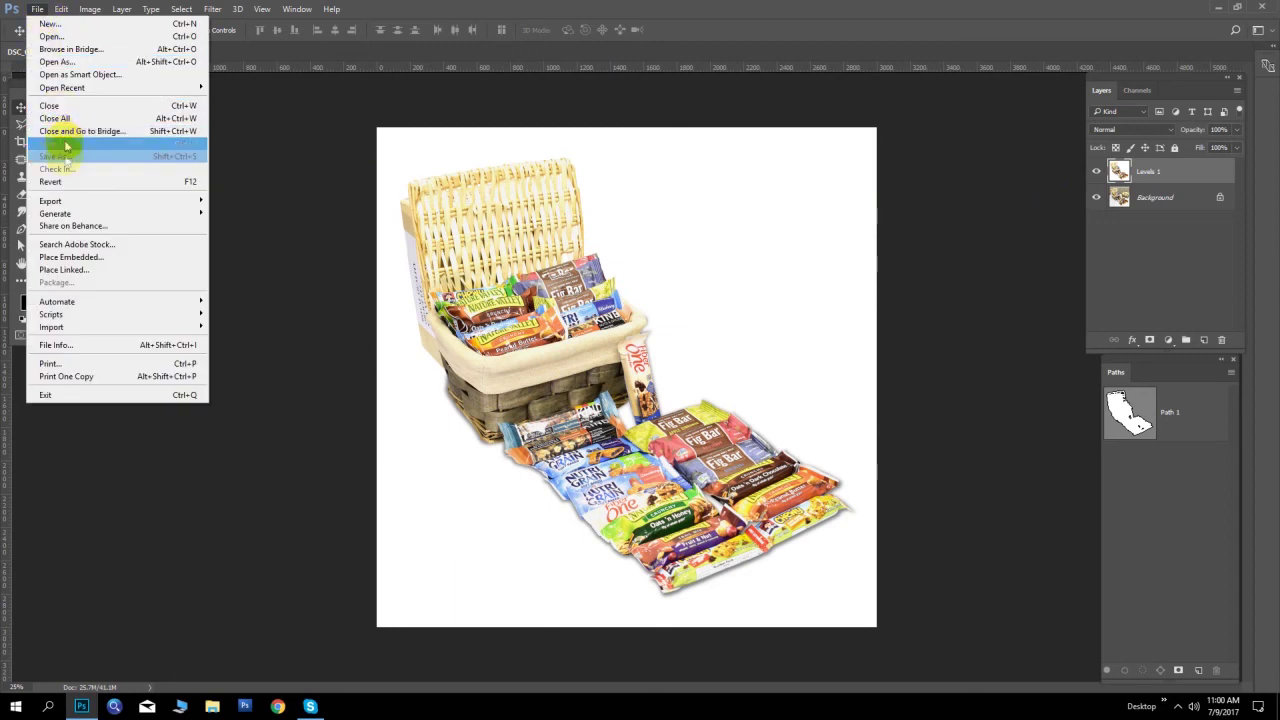
{"action": "left_click", "coordinate": [47, 145]}
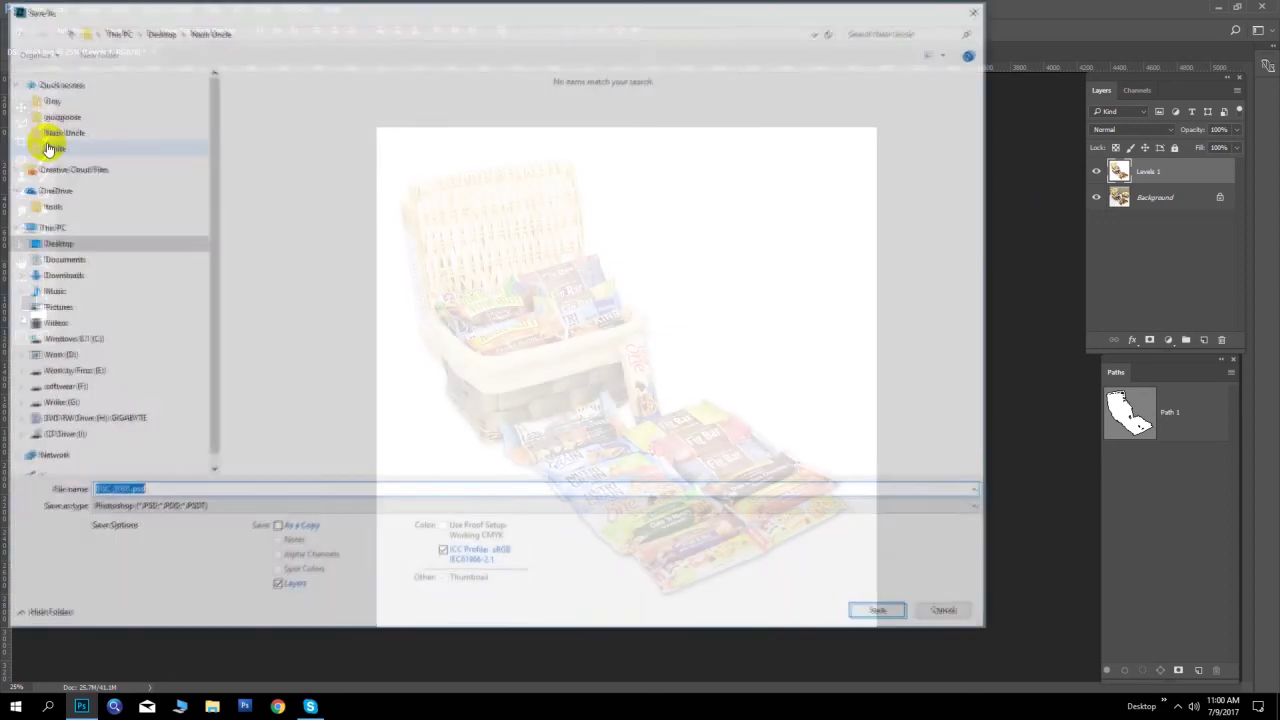
{"action": "left_click", "coordinate": [135, 507]}
{"action": "left_click", "coordinate": [166, 374]}
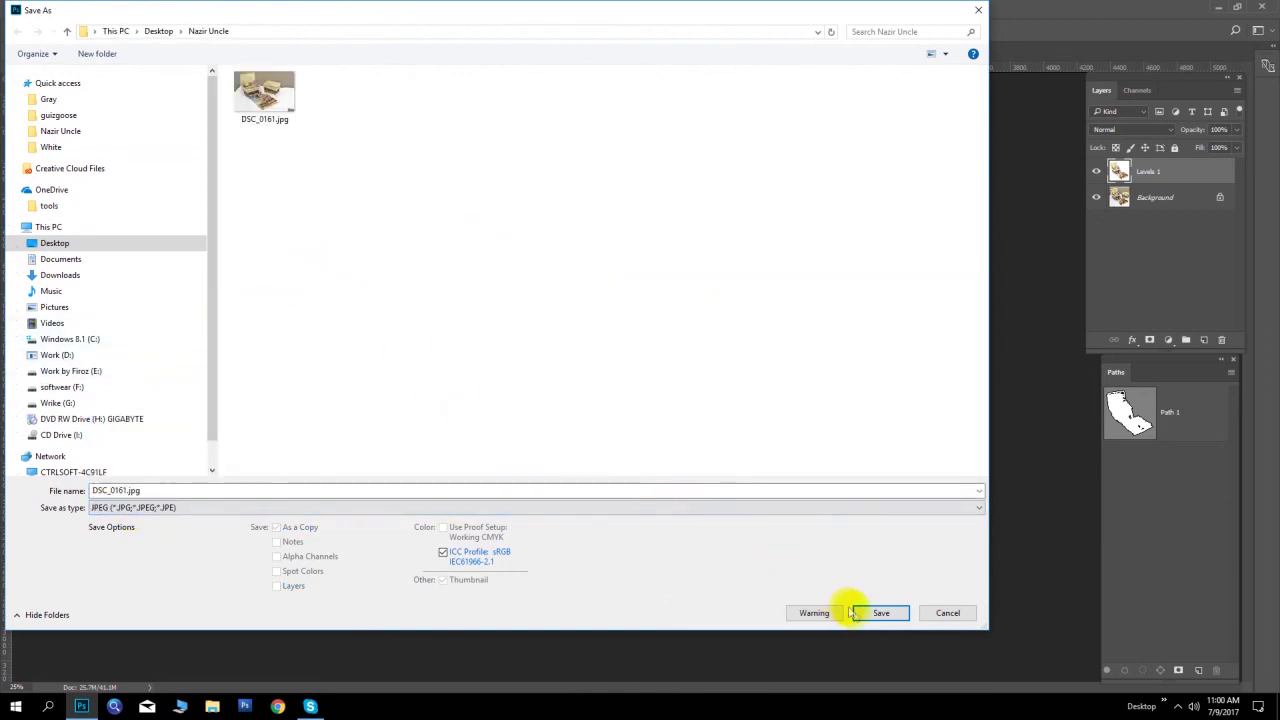
{"action": "left_click", "coordinate": [879, 612]}
{"action": "left_click", "coordinate": [668, 352]}
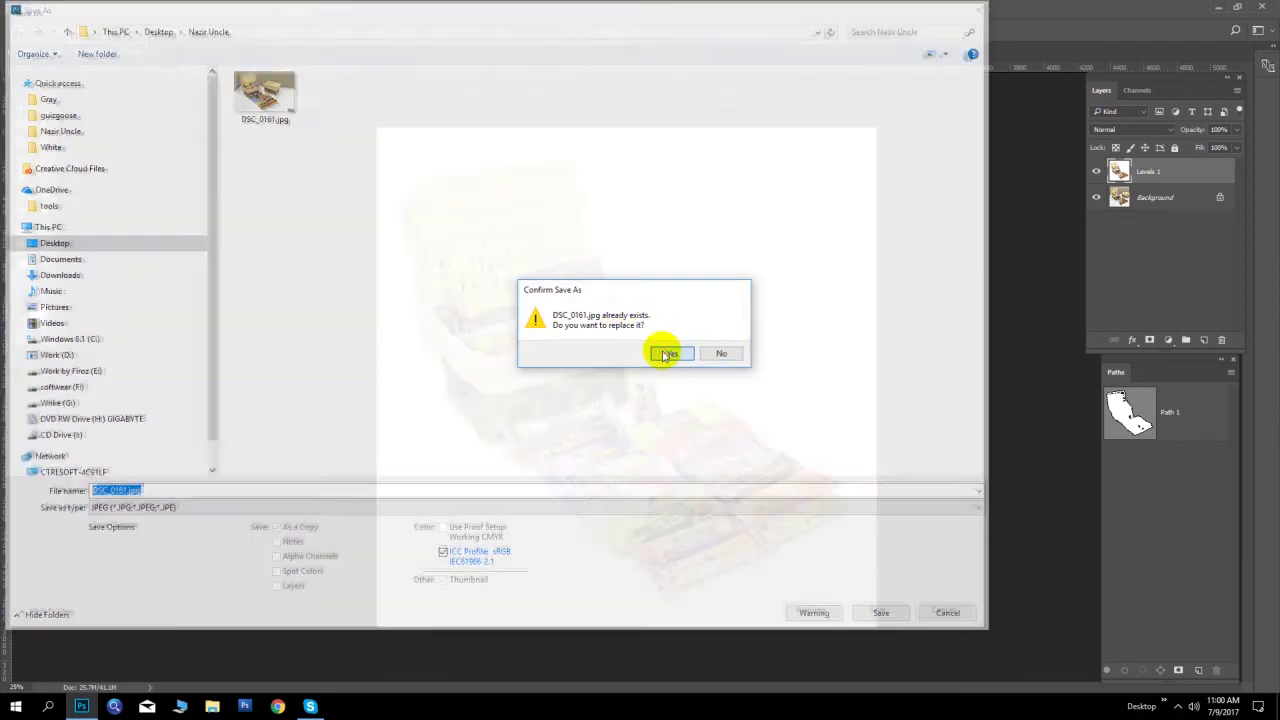
{"action": "left_click", "coordinate": [718, 208]}
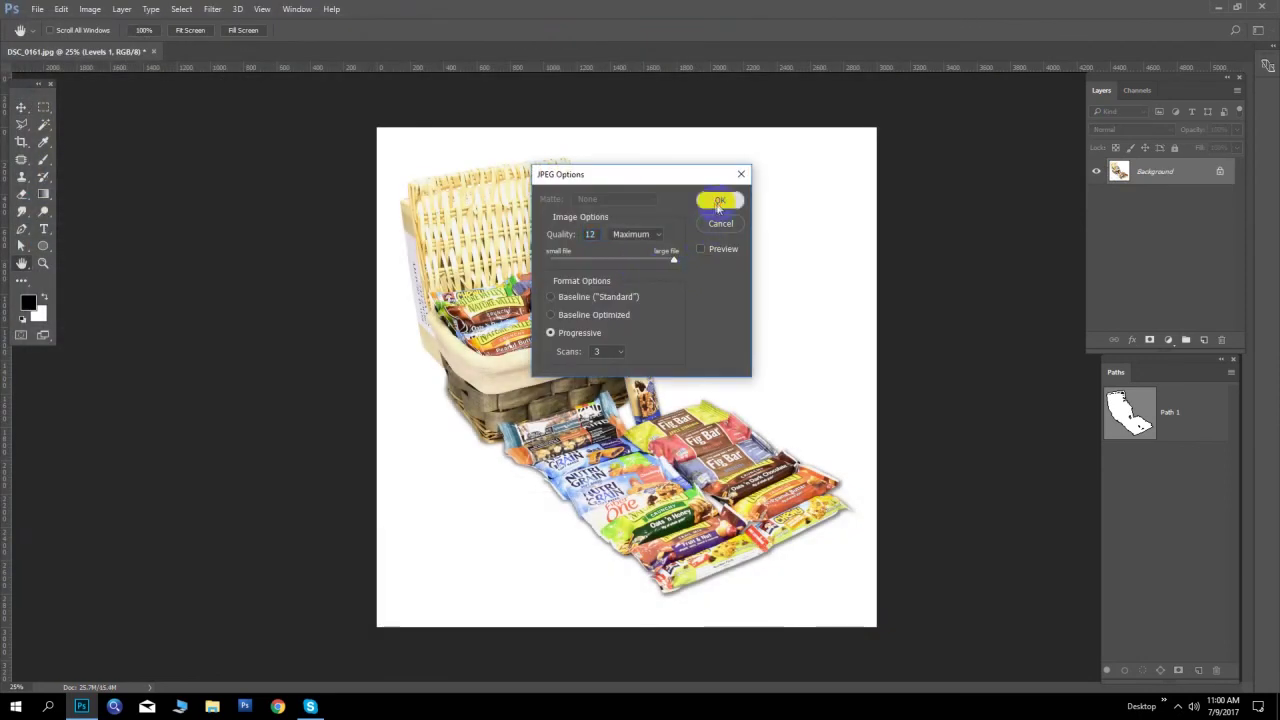